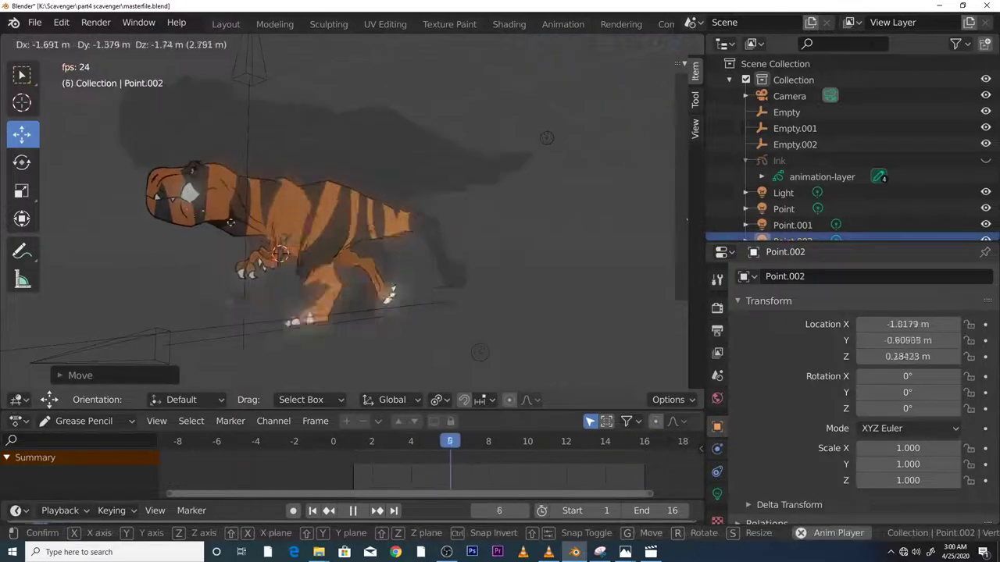
# Reposition the Point.002 light around the striped T-rex, placing it in front of the head.
pyautogui.click(309, 240)
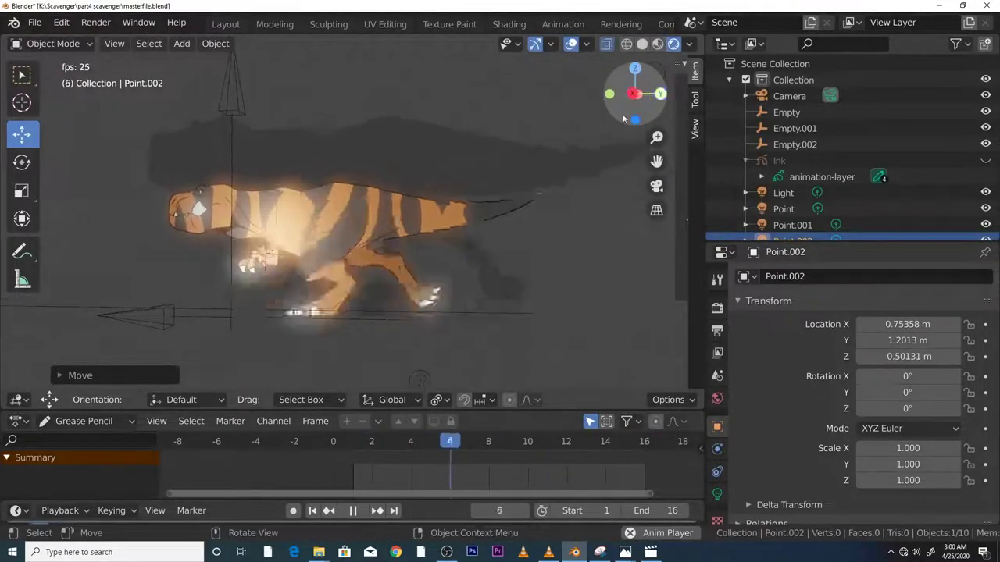
pyautogui.press('g')
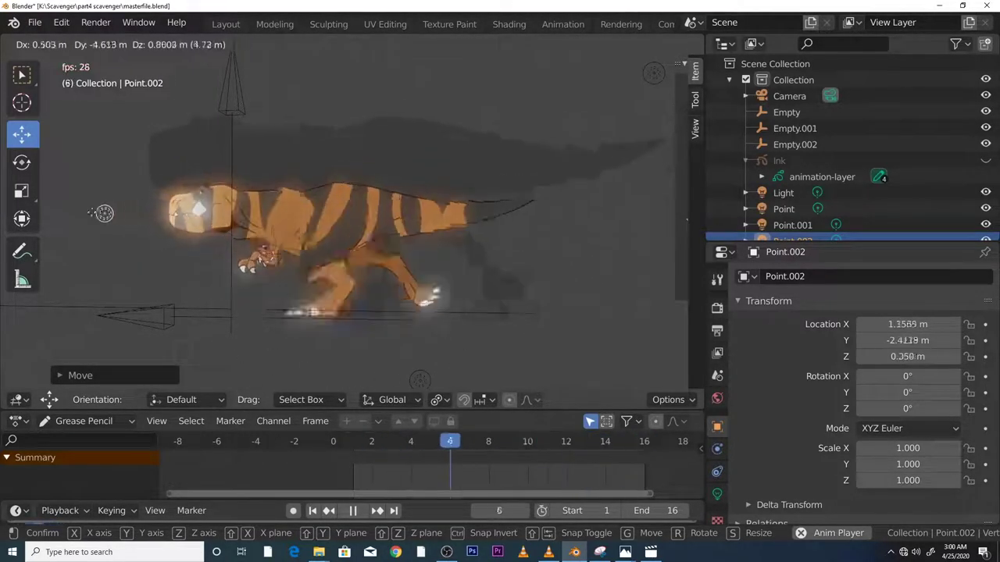
pyautogui.click(71, 217)
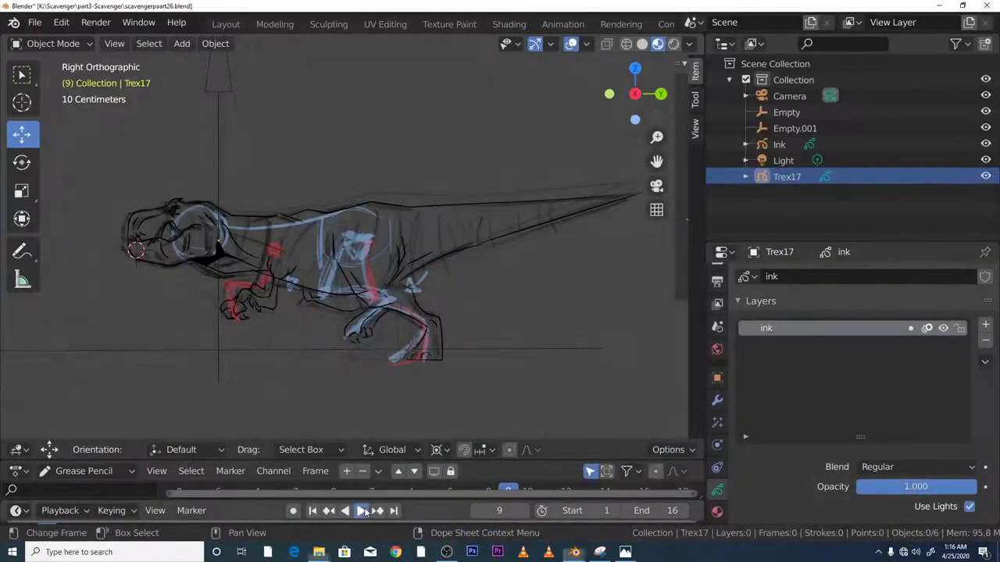
# Play the T-rex run cycle and stop it at frame 13.
pyautogui.click(363, 511)
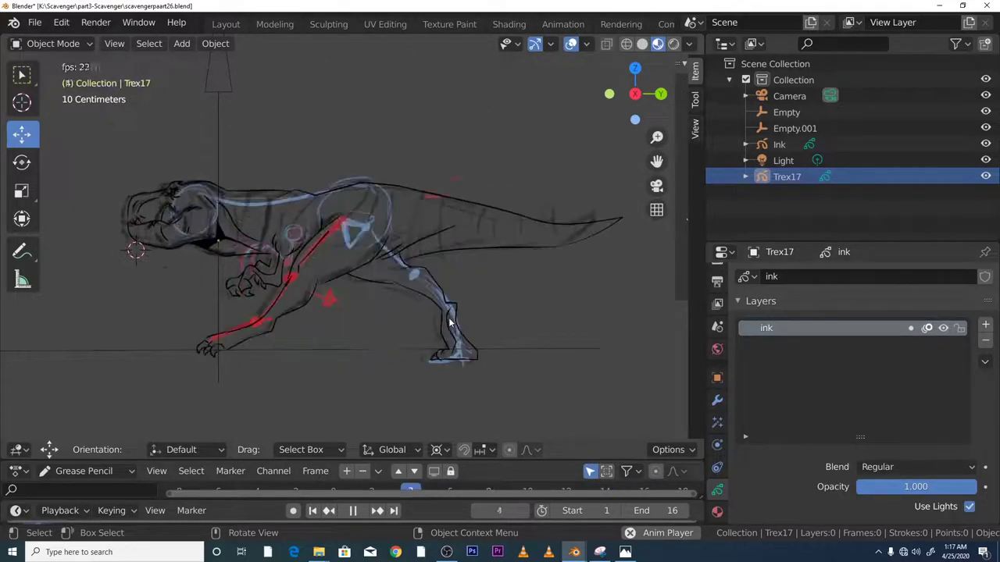
pyautogui.press('space')
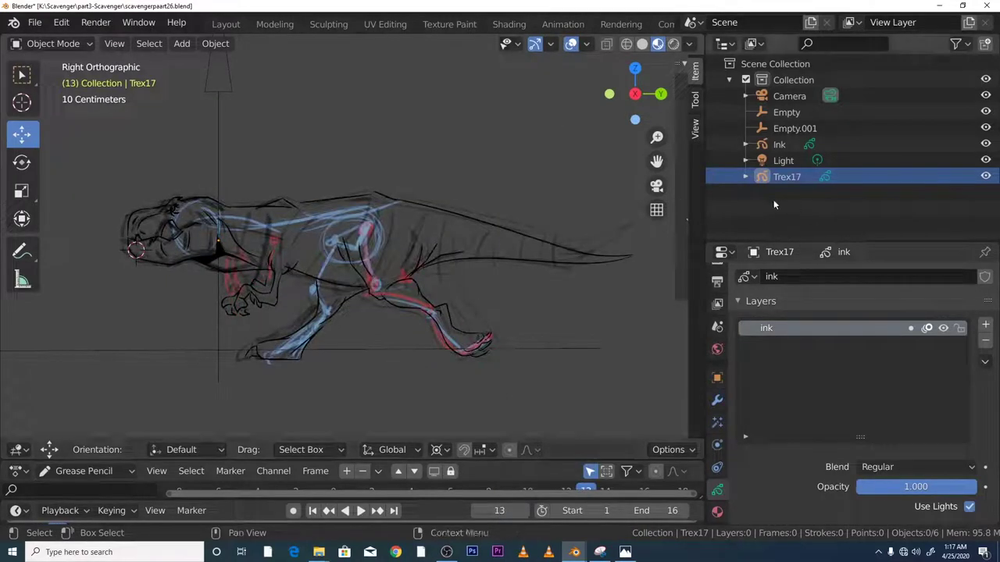
# Expand the Trex17 object to view its ink data, highlight its strokes, and collapse it again.
pyautogui.click(742, 178)
pyautogui.click(747, 177)
pyautogui.click(426, 261)
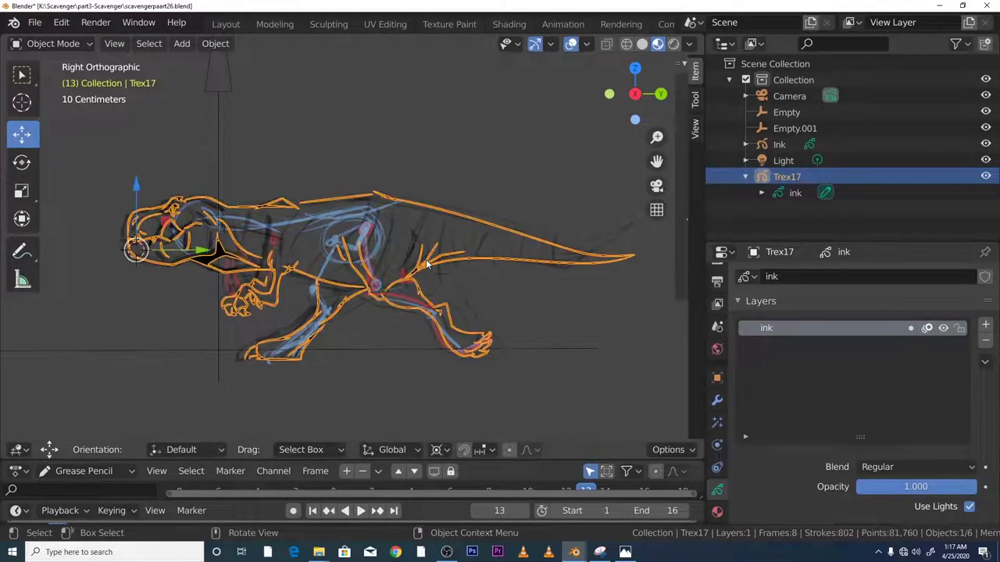
pyautogui.click(745, 178)
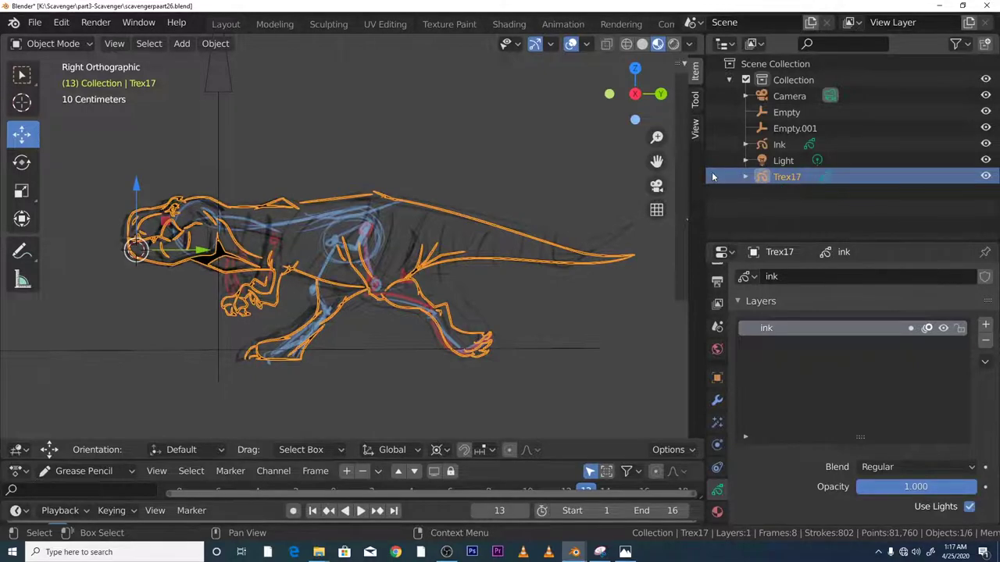
# Compare the layers and strokes of the Ink and Trex17 objects by selecting them in alternation.
pyautogui.click(779, 145)
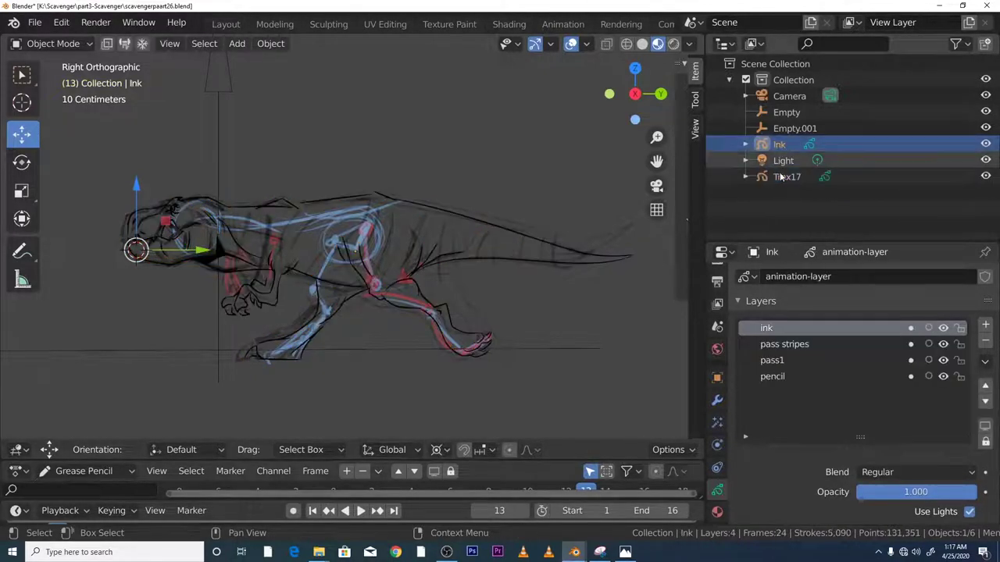
pyautogui.click(781, 177)
pyautogui.click(780, 145)
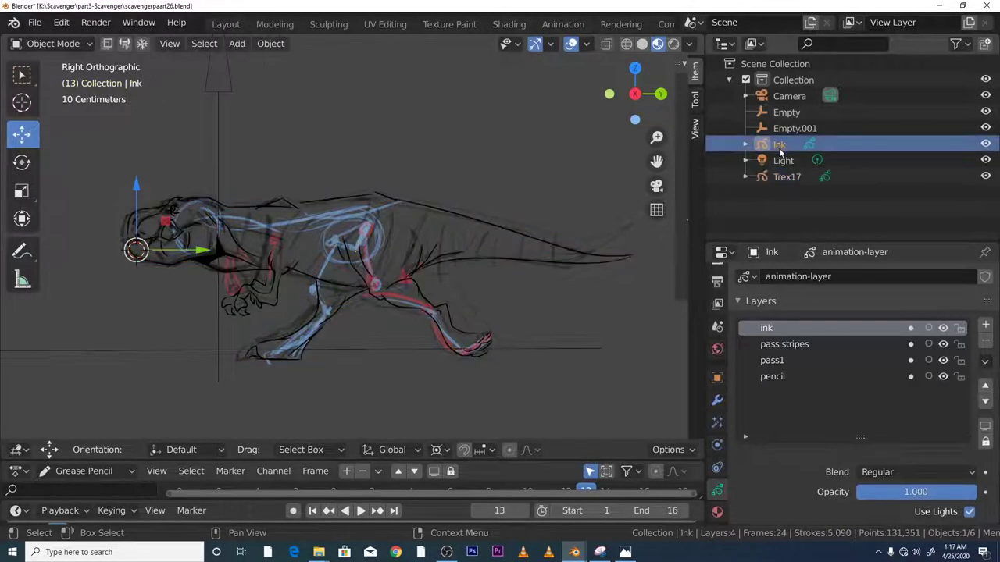
pyautogui.click(779, 177)
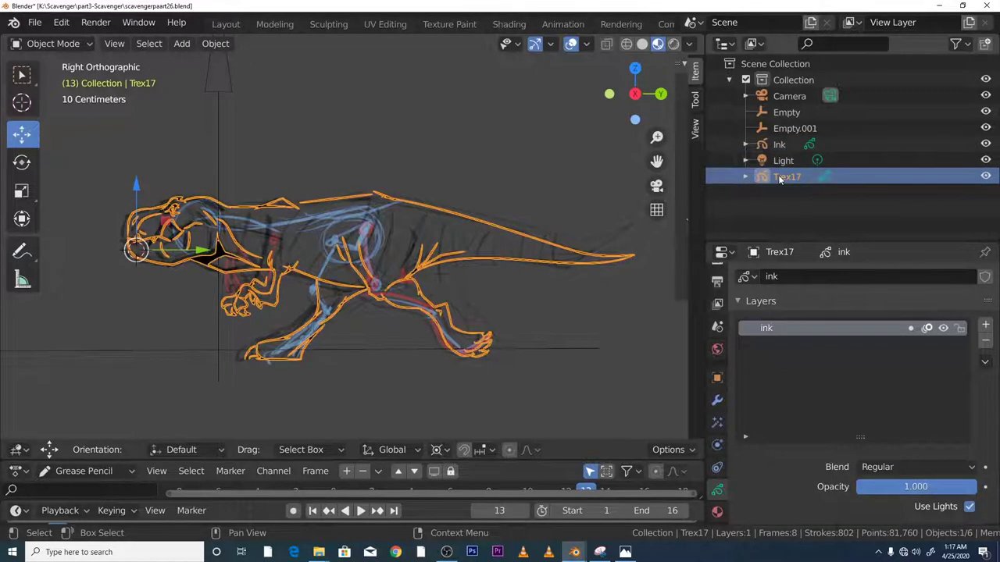
pyautogui.click(771, 144)
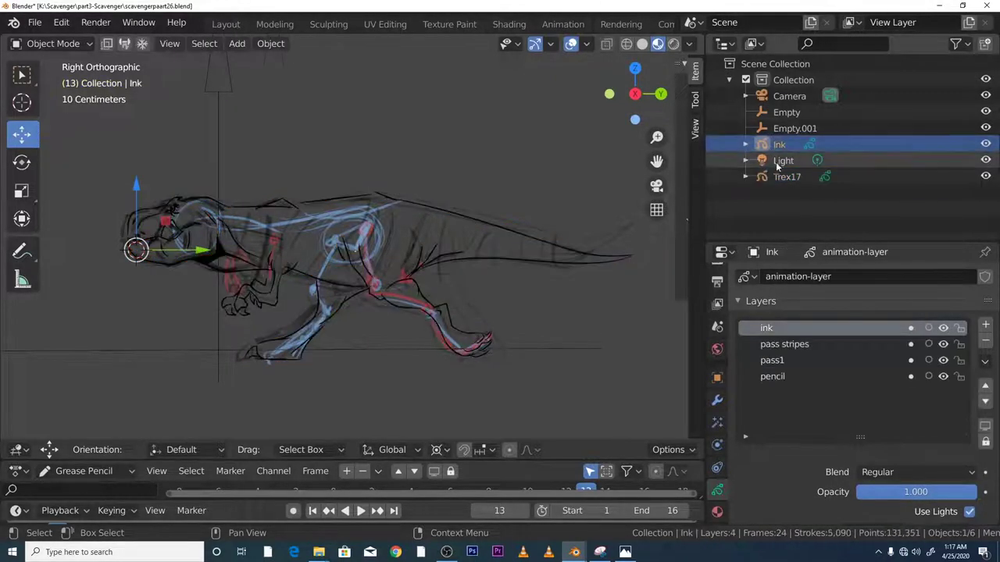
pyautogui.click(781, 178)
pyautogui.click(778, 147)
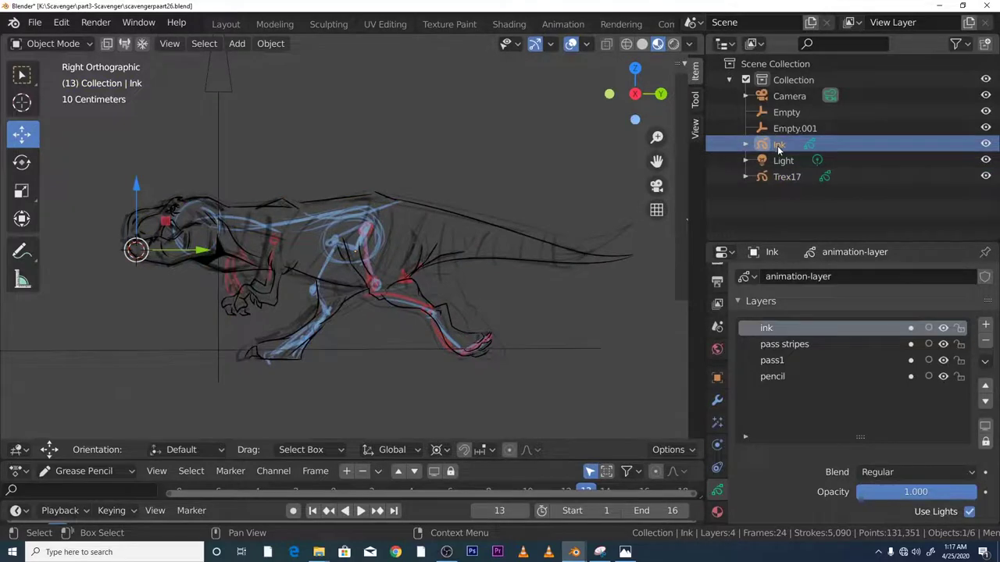
pyautogui.click(780, 178)
pyautogui.click(778, 145)
pyautogui.click(781, 178)
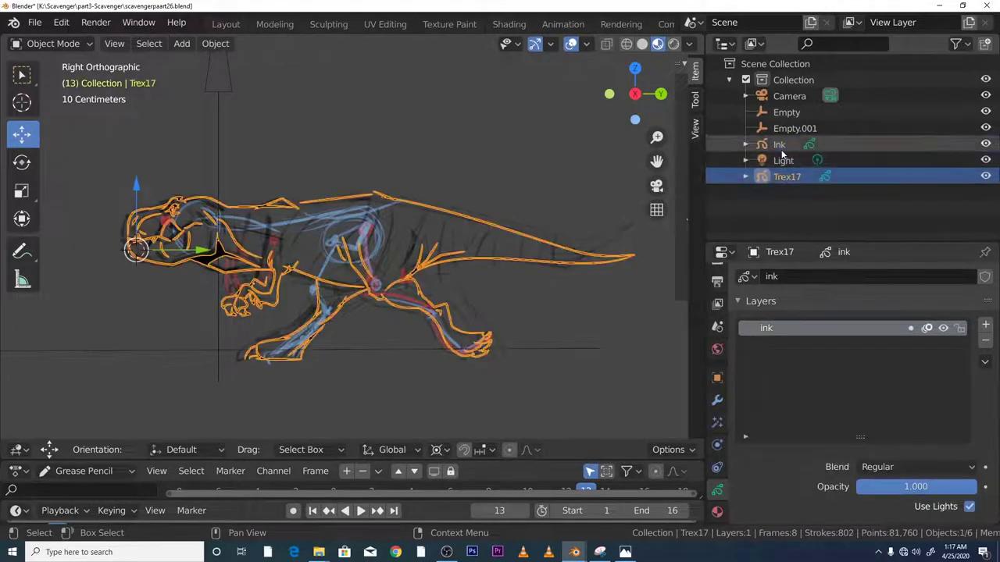
pyautogui.click(780, 145)
pyautogui.click(785, 178)
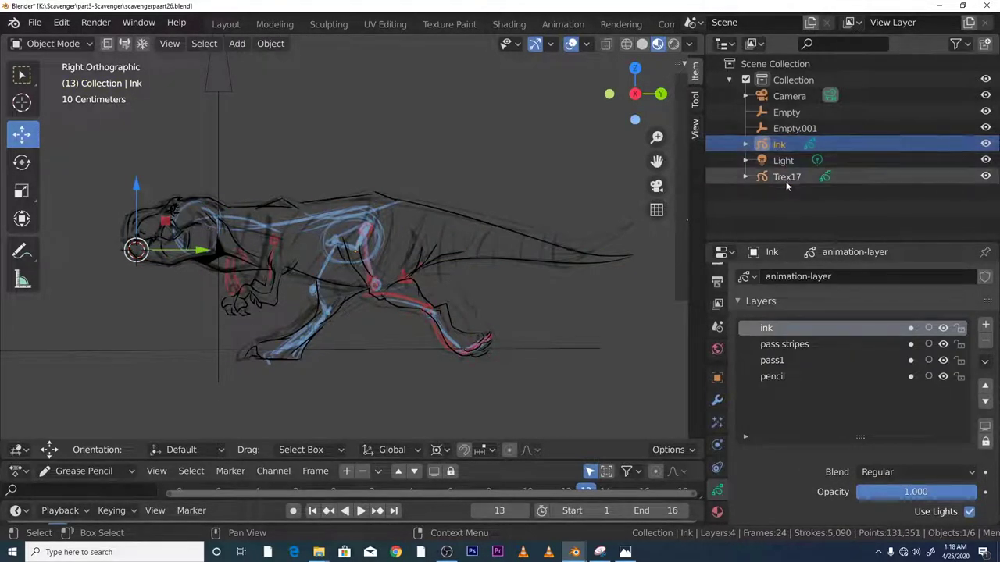
pyautogui.click(784, 146)
pyautogui.click(785, 177)
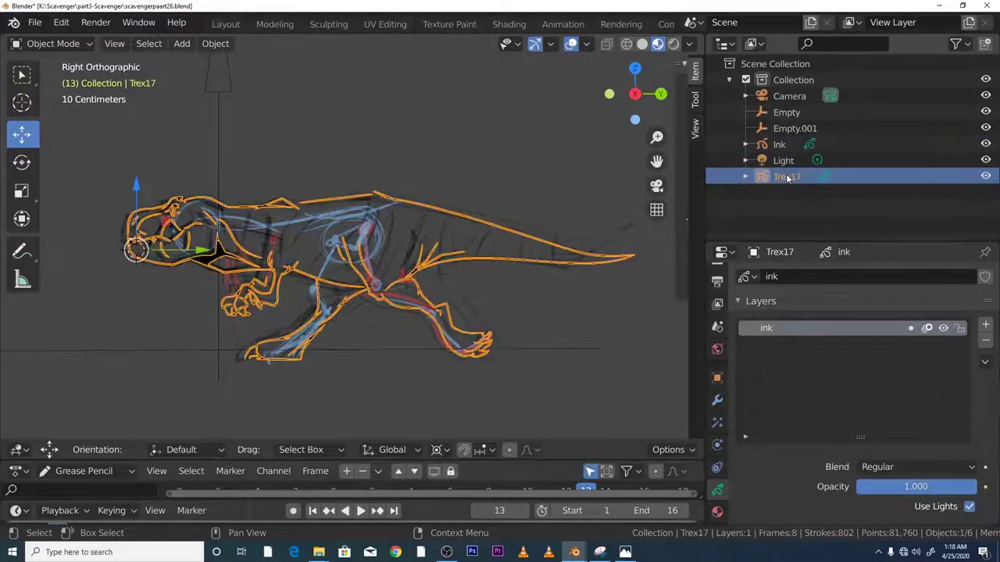
# Temporarily hide and show the Trex17 object to see which strokes it holds compared with the Ink object.
pyautogui.click(988, 178)
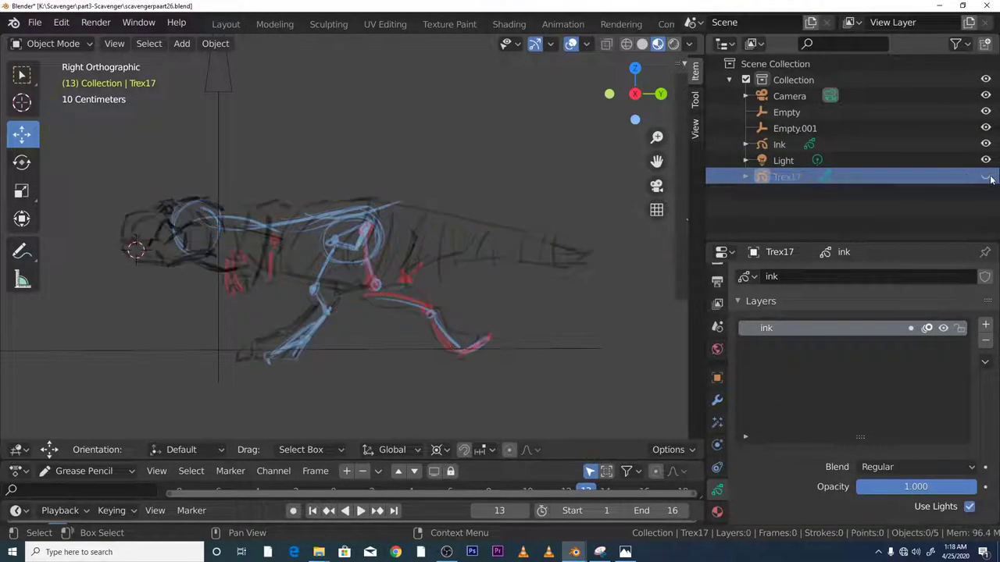
pyautogui.click(988, 177)
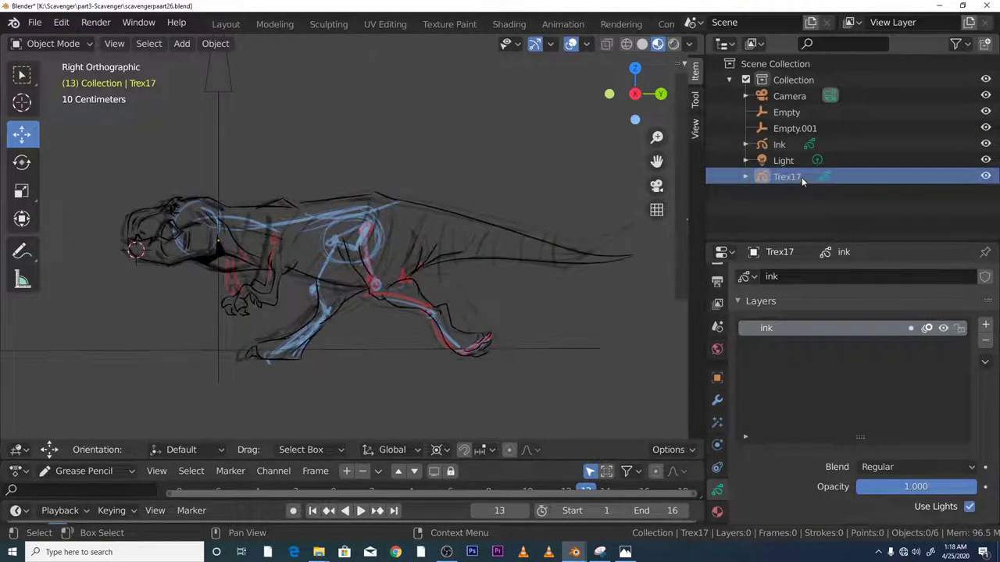
pyautogui.click(801, 178)
pyautogui.click(792, 146)
pyautogui.click(986, 178)
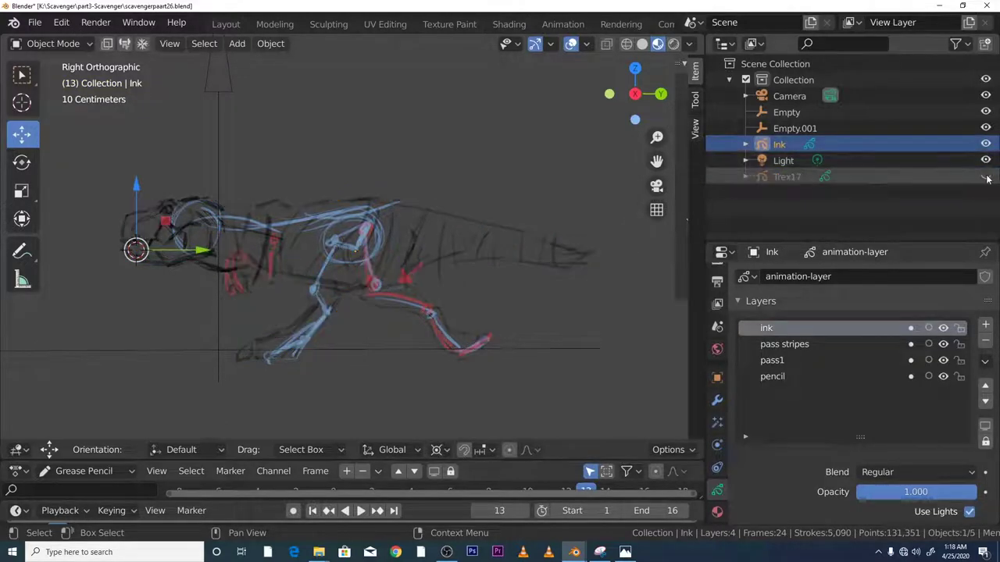
pyautogui.click(986, 177)
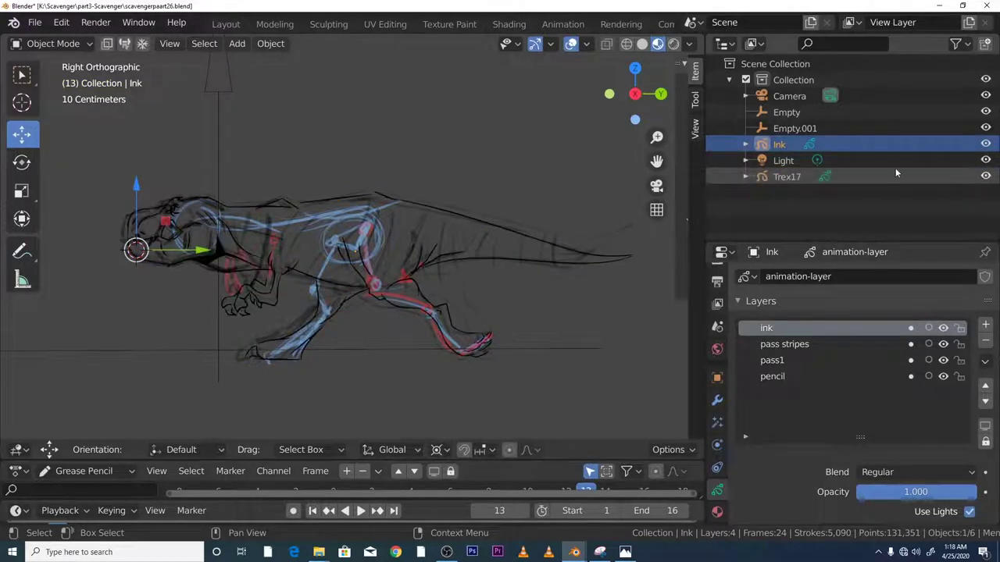
# Rename the Trex17 grease pencil object as Ink.
pyautogui.click(794, 175)
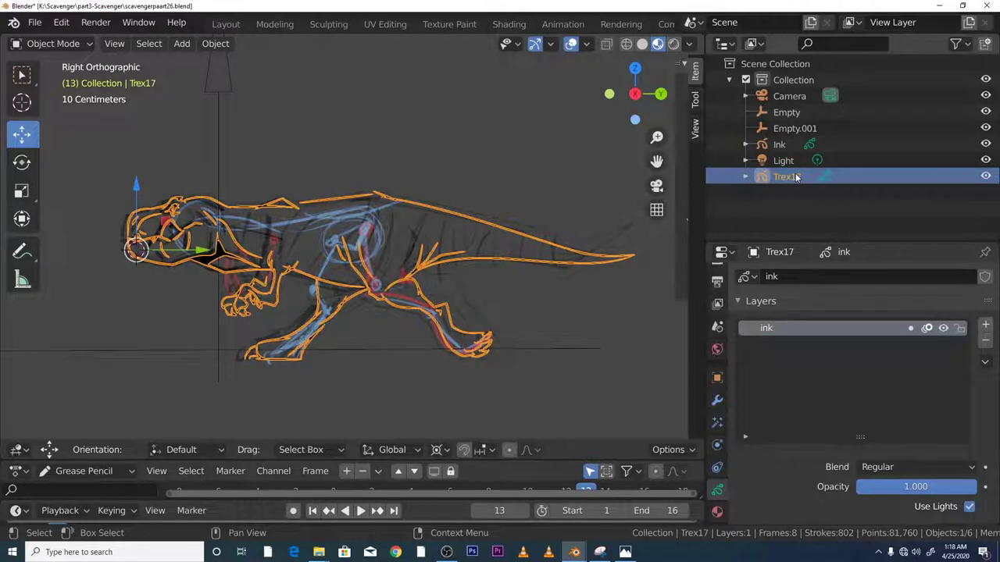
pyautogui.doubleClick(797, 177)
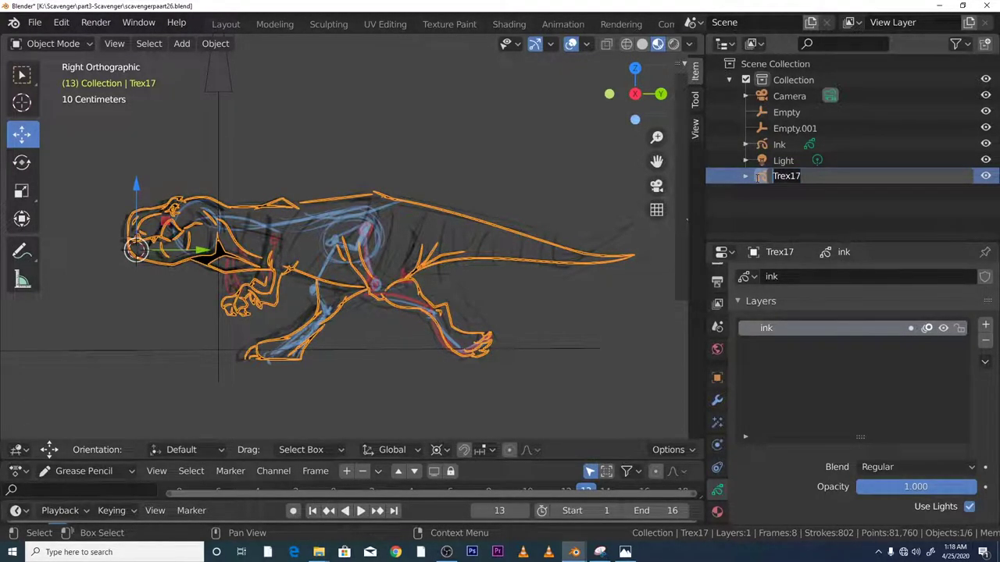
pyautogui.write('Ink')
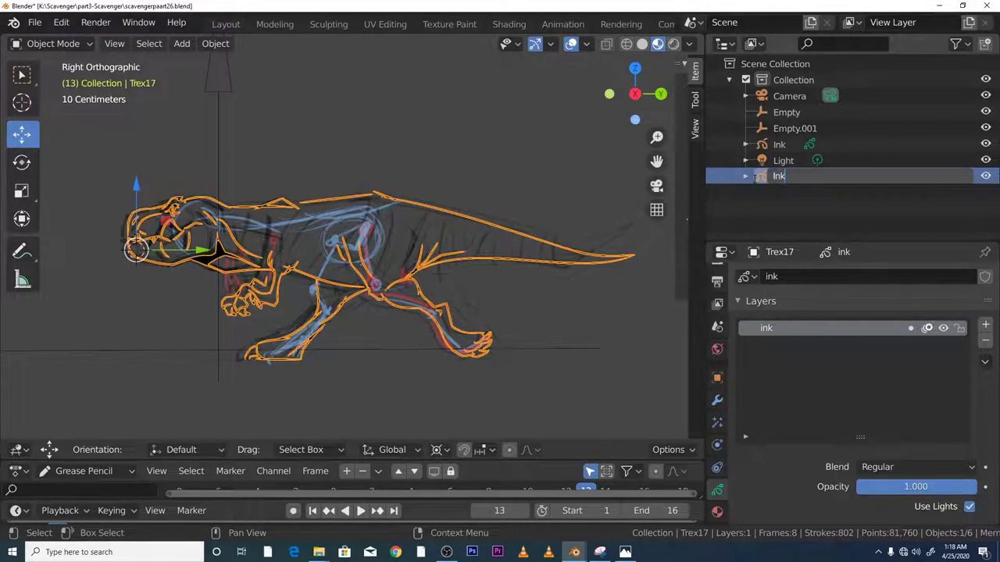
pyautogui.press('Return')
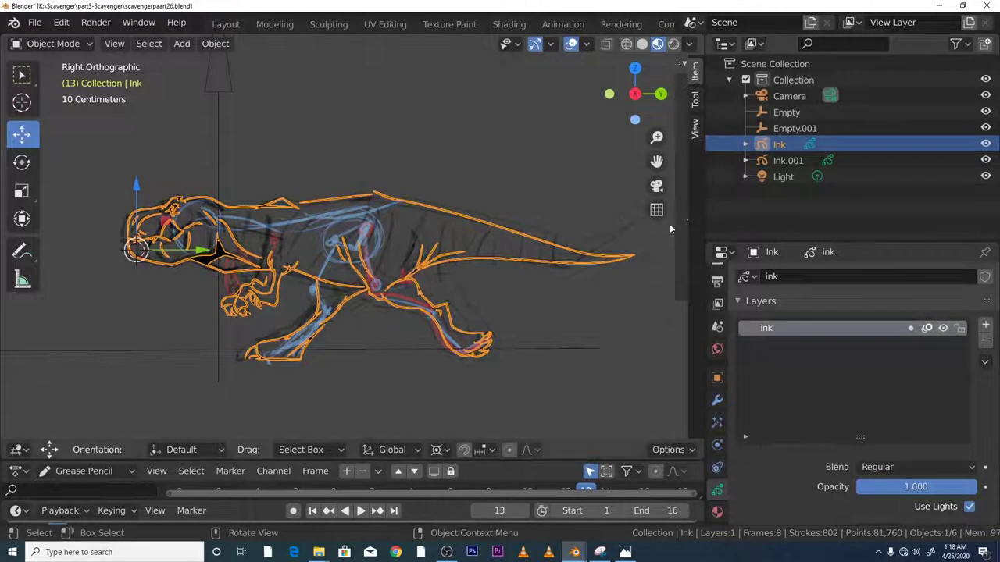
# Rename the Ink.001 grease pencil object, which holds the sketch layers, as pencil.
pyautogui.click(789, 161)
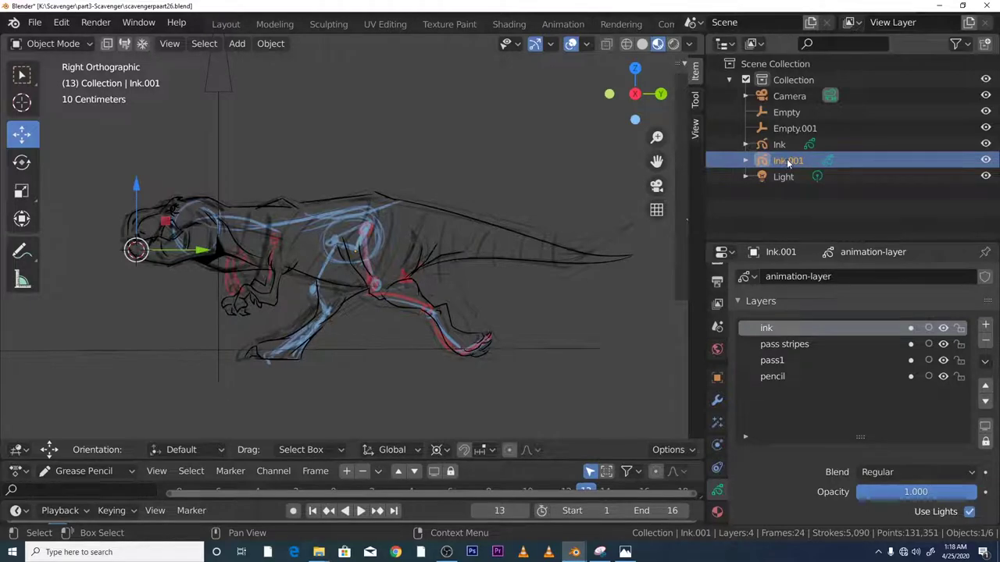
pyautogui.click(786, 148)
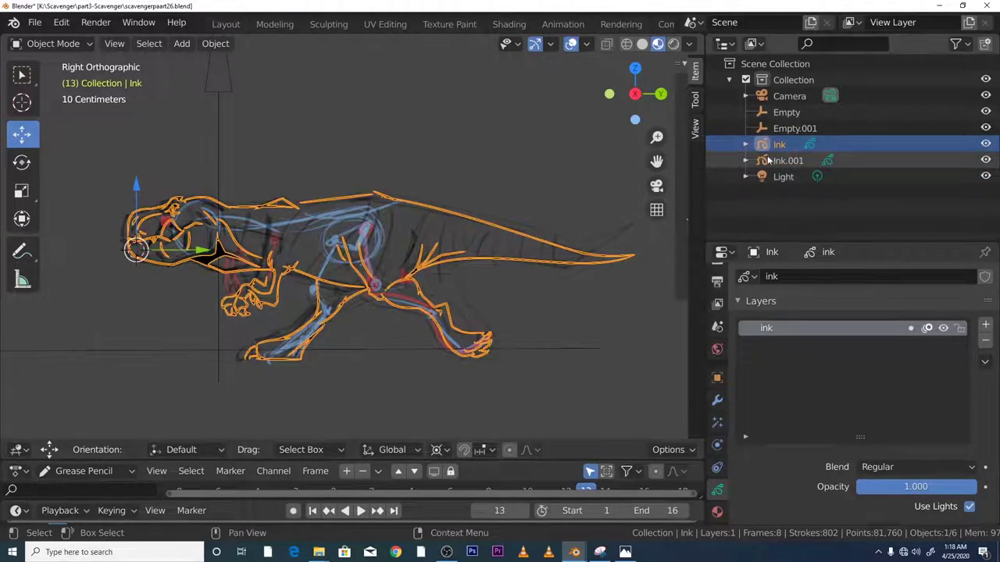
pyautogui.click(786, 160)
pyautogui.doubleClick(786, 160)
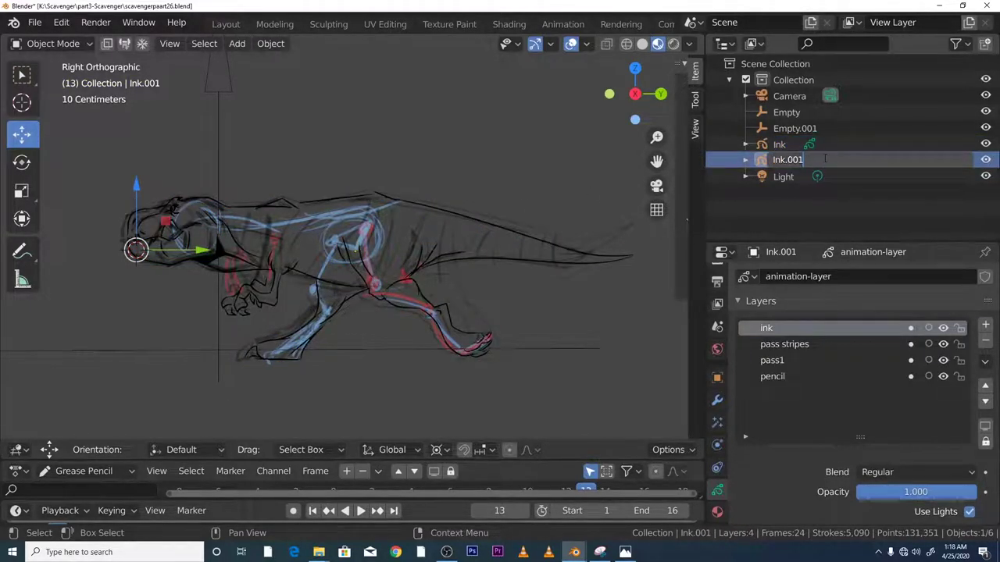
pyautogui.press('BackSpace')
pyautogui.press('Return')
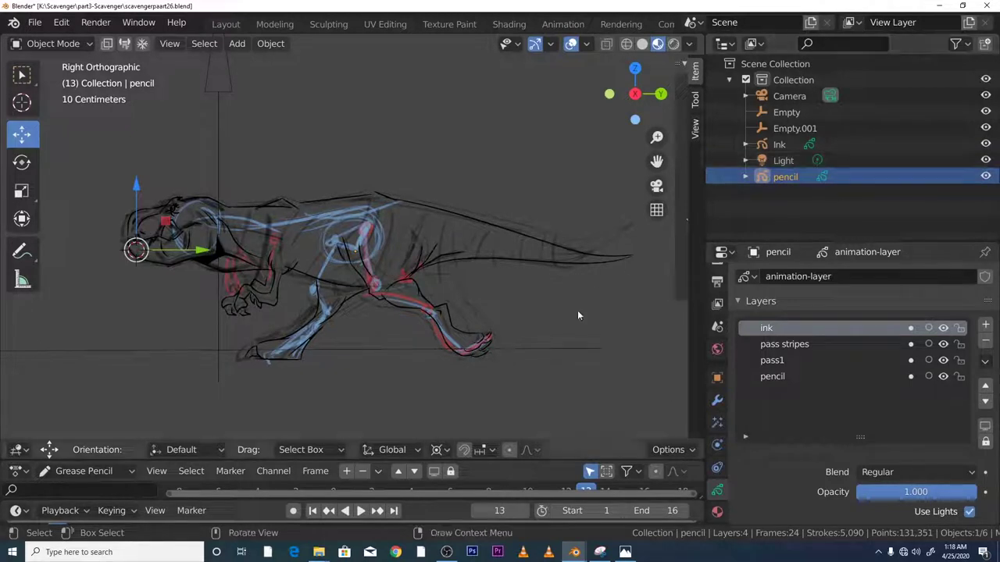
# Check the Ink object's line art by toggling its visibility, and leave it hidden.
pyautogui.click(769, 146)
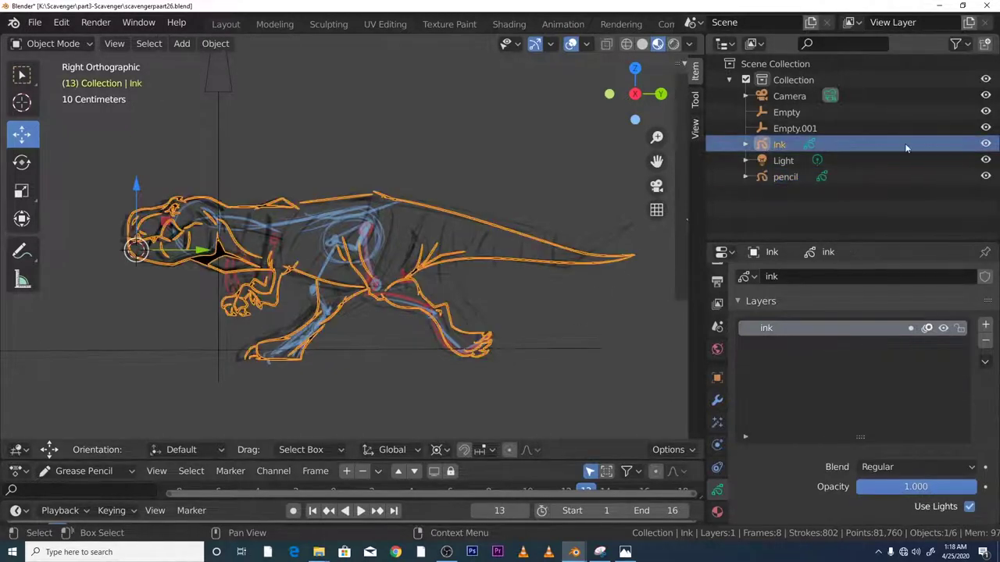
pyautogui.click(987, 145)
pyautogui.click(988, 145)
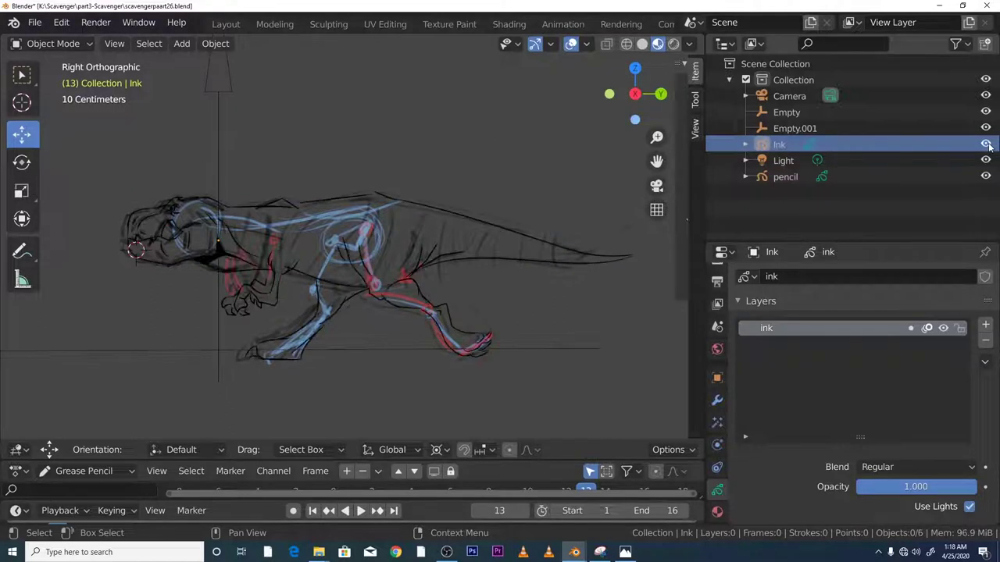
pyautogui.click(987, 145)
pyautogui.click(987, 146)
pyautogui.click(988, 145)
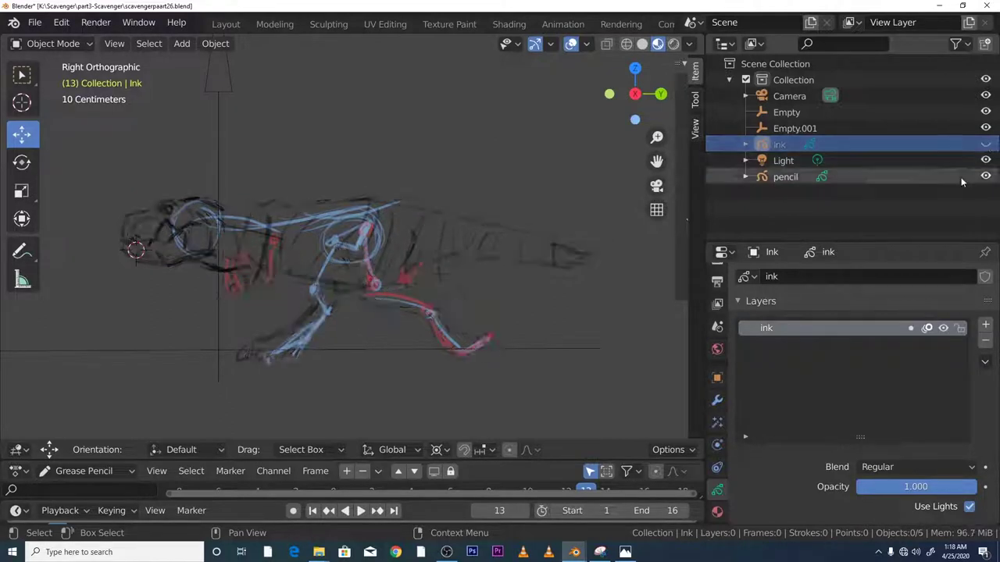
# Toggle the pencil object's visibility to check its sketch strokes, leave it shown, and select it.
pyautogui.click(986, 177)
pyautogui.click(987, 177)
pyautogui.click(986, 178)
pyautogui.click(987, 177)
pyautogui.click(792, 179)
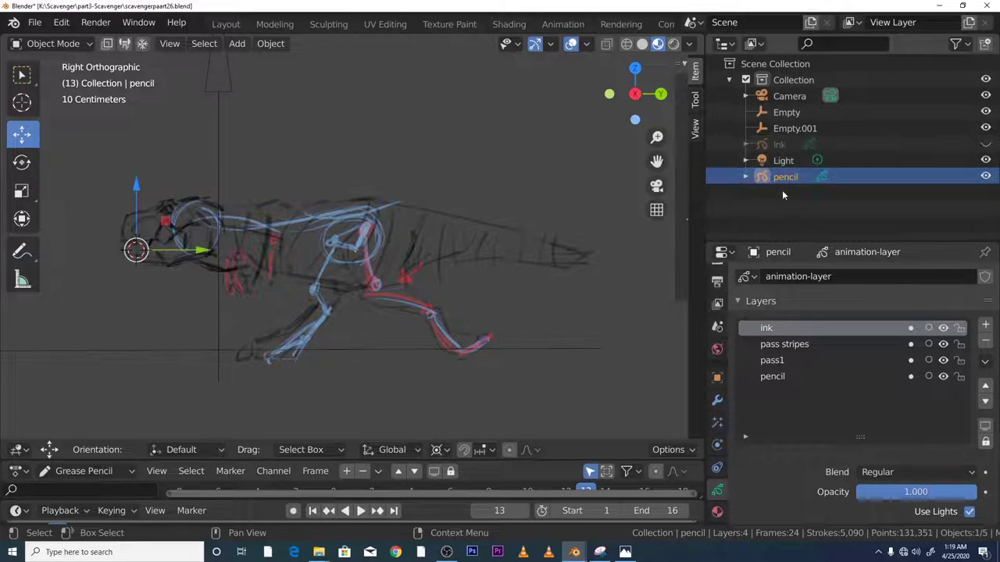
# Delete the pencil grease pencil object from the scene collection.
pyautogui.click(782, 161)
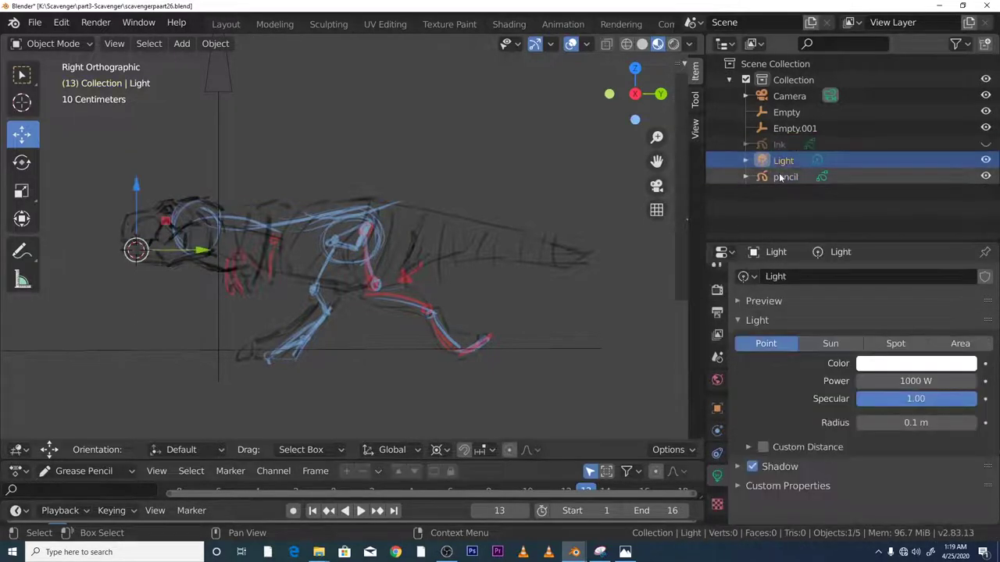
pyautogui.click(784, 177)
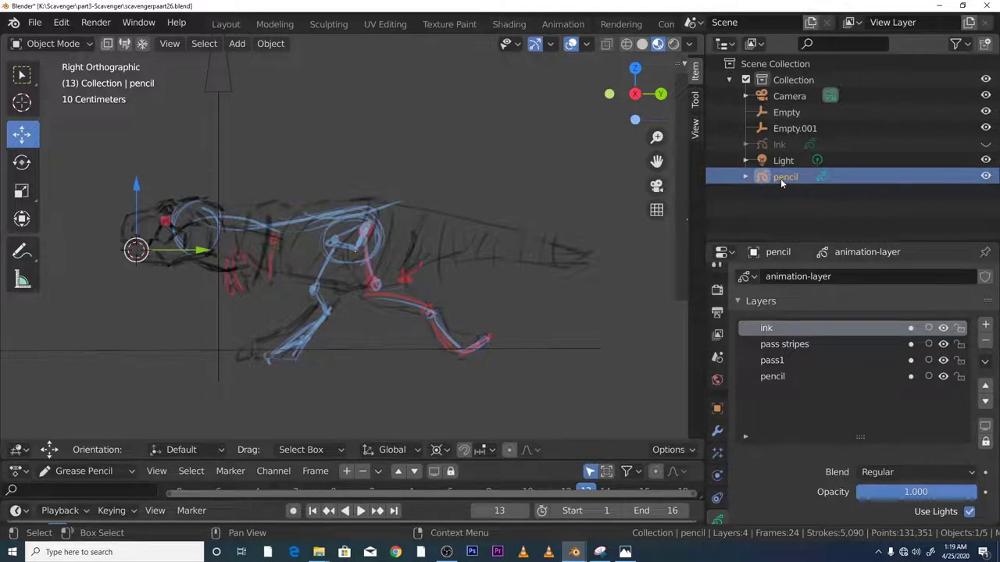
pyautogui.rightClick(786, 181)
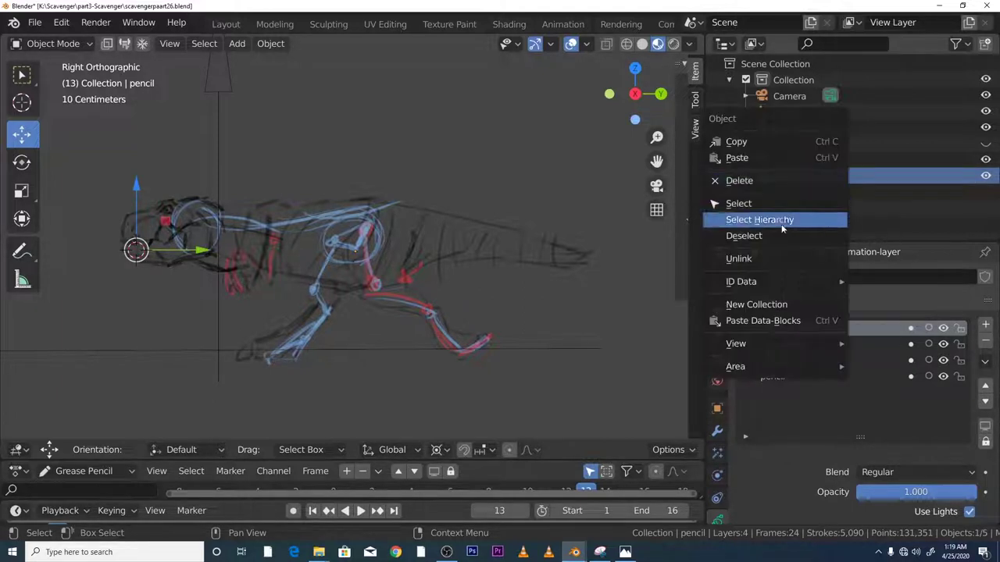
pyautogui.rightClick(758, 176)
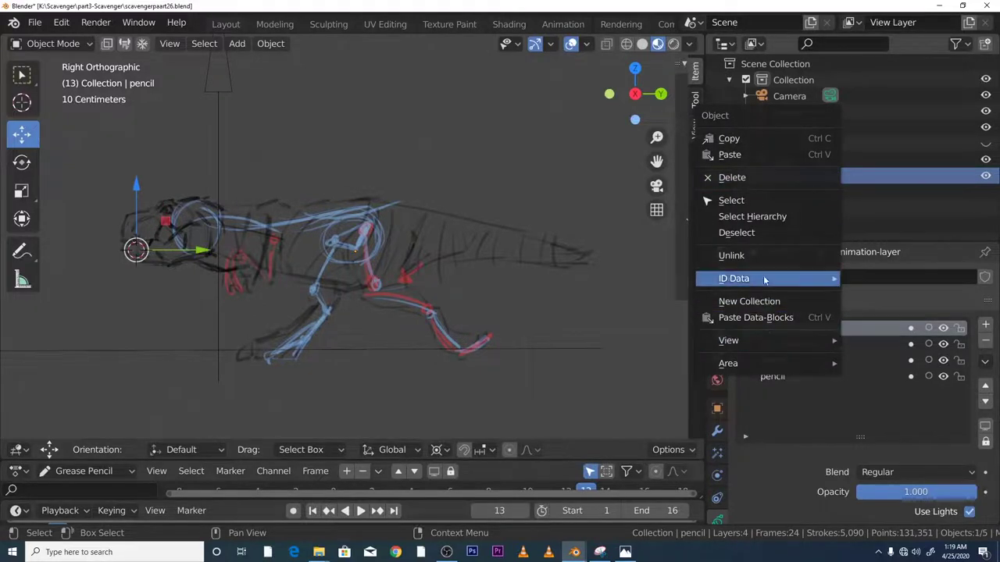
pyautogui.click(750, 177)
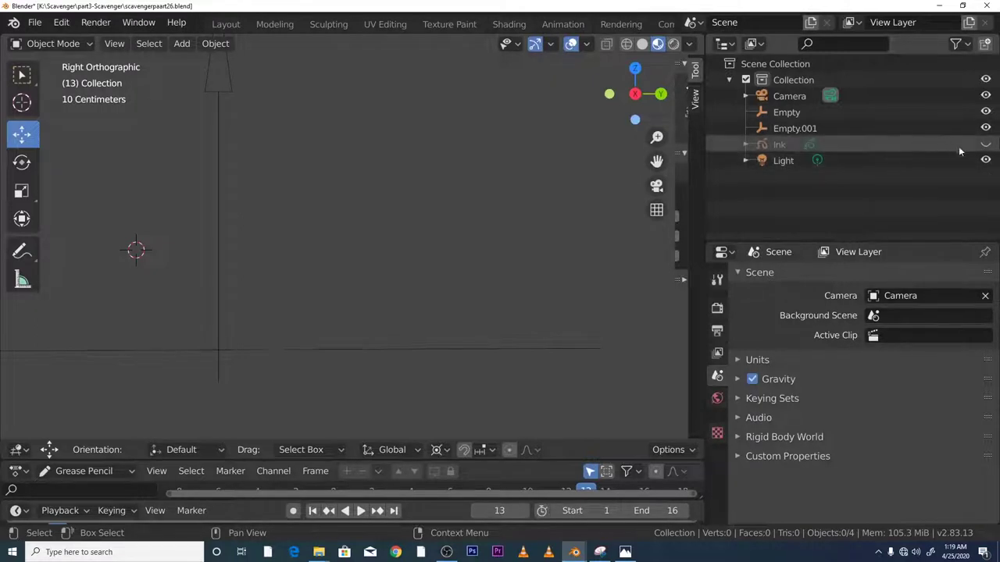
# Unhide the Ink object and play the run cycle to check the line art on its own.
pyautogui.click(987, 145)
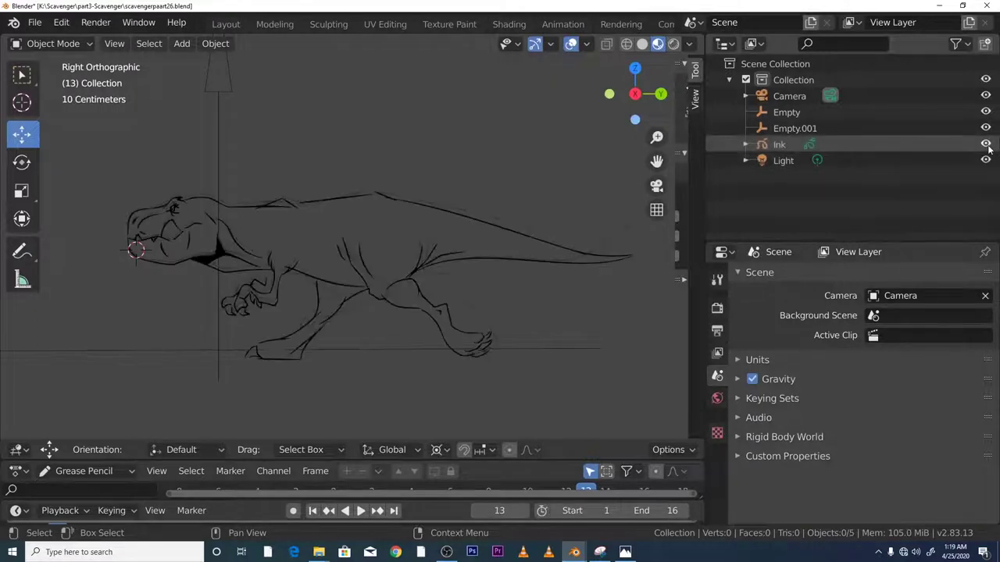
pyautogui.press('space')
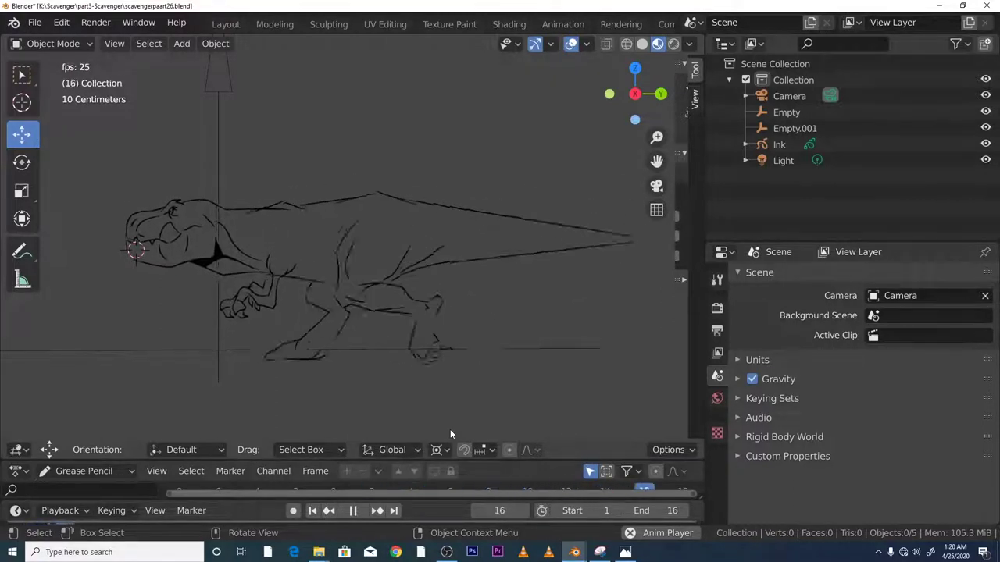
pyautogui.press('space')
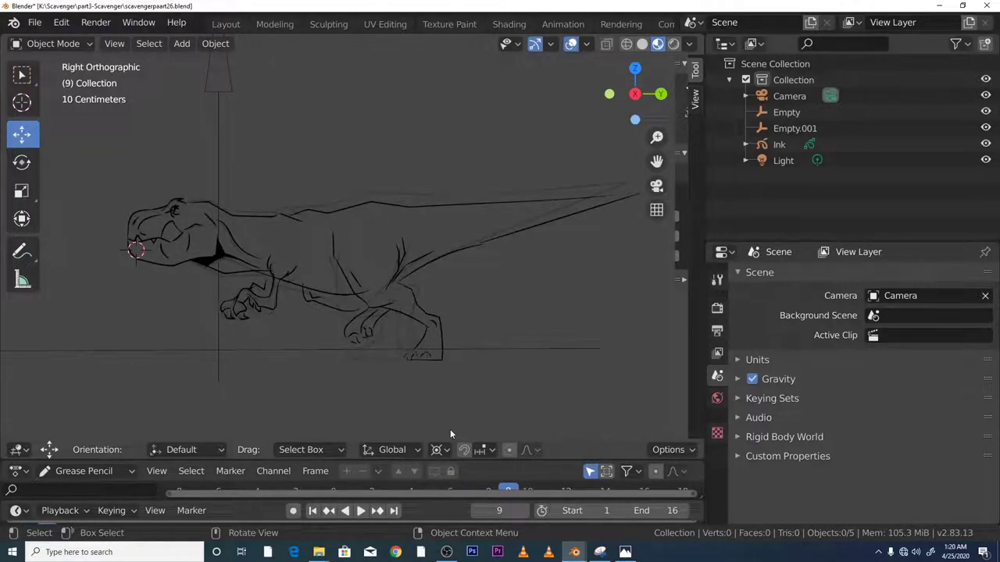
# Expand the Ink object down to its ink layer and examine the line art around the arm and belly.
pyautogui.click(746, 144)
pyautogui.click(762, 160)
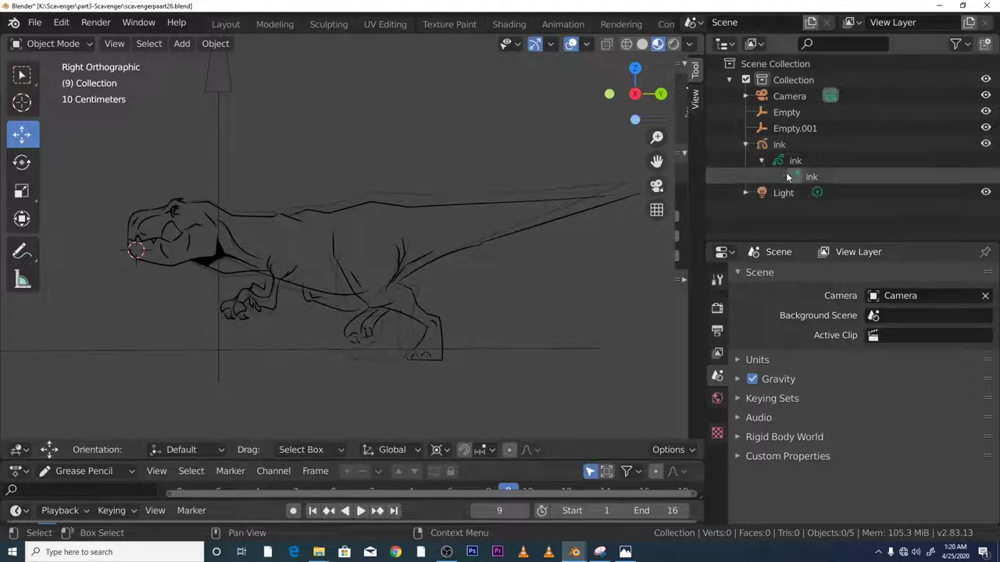
pyautogui.scroll(2, 398, 303)
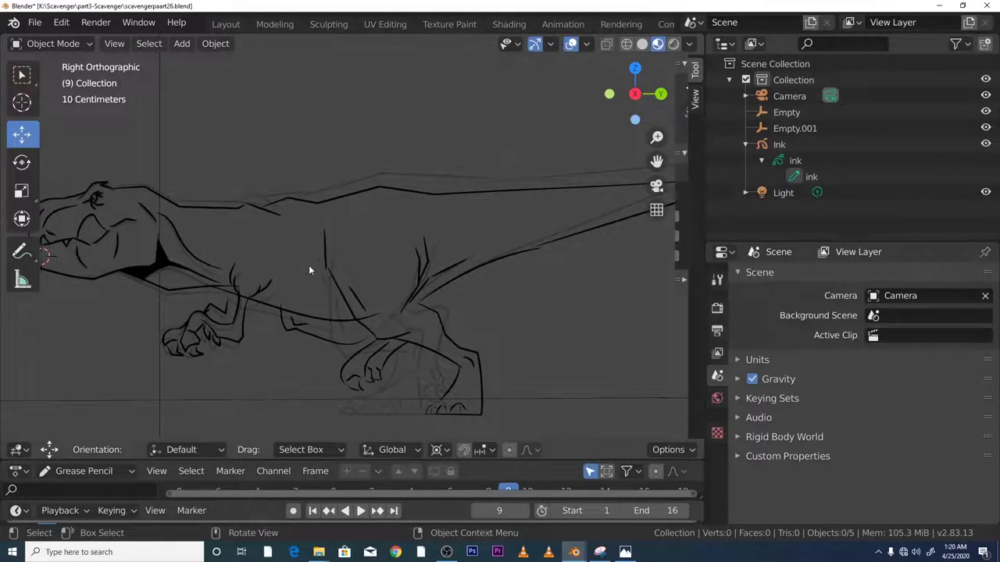
pyautogui.scroll(2, 250, 289)
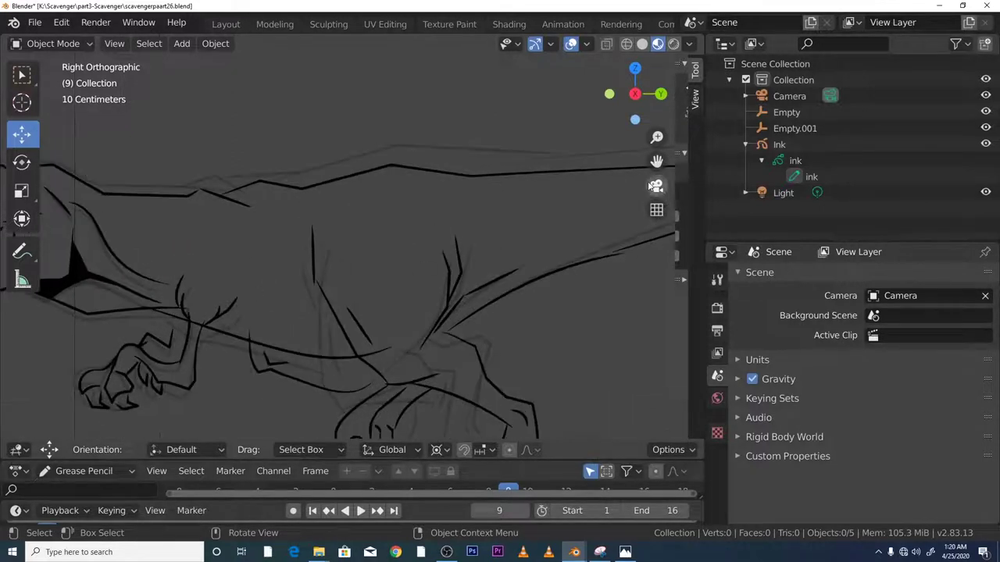
pyautogui.moveTo(655, 163); pyautogui.dragTo(514, 205)
pyautogui.scroll(3, 413, 249)
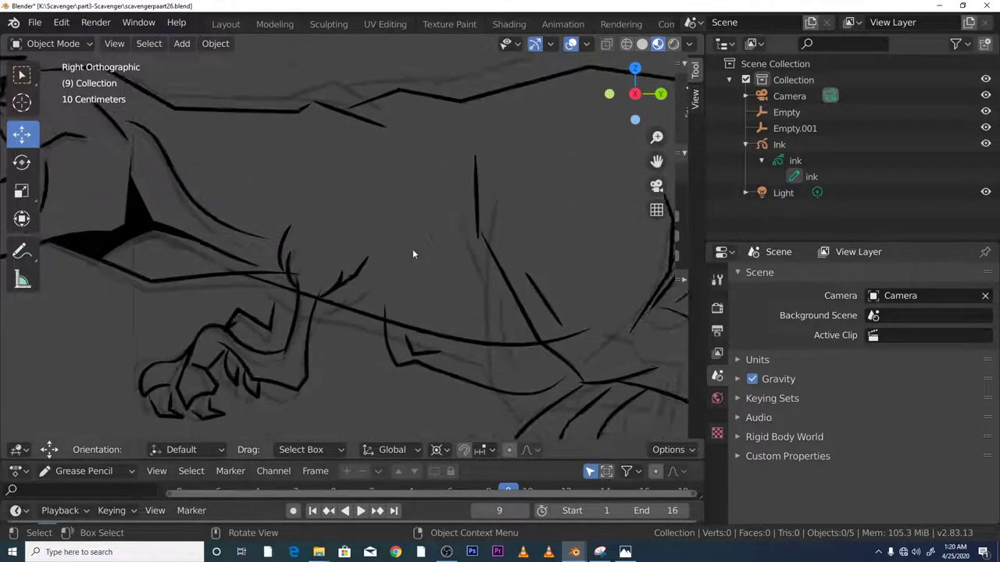
pyautogui.scroll(-3, 304, 250)
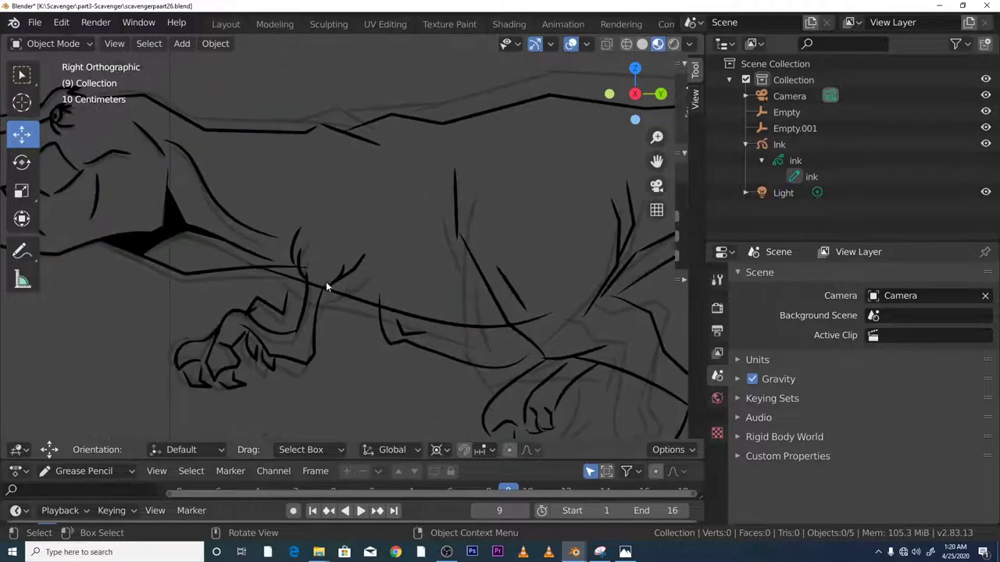
# Make the Ink object active and switch it to Draw mode.
pyautogui.click(325, 296)
pyautogui.click(348, 299)
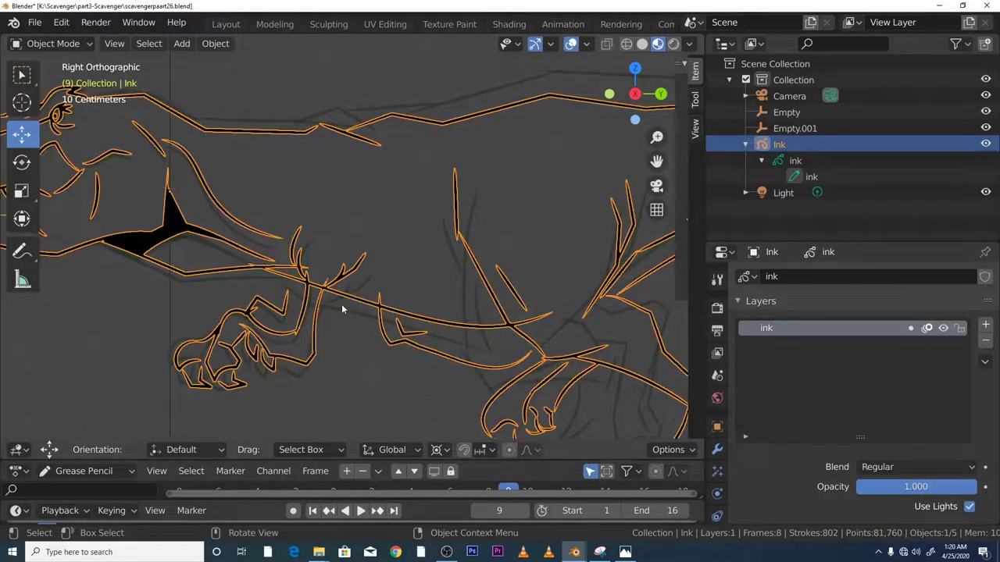
pyautogui.click(408, 381)
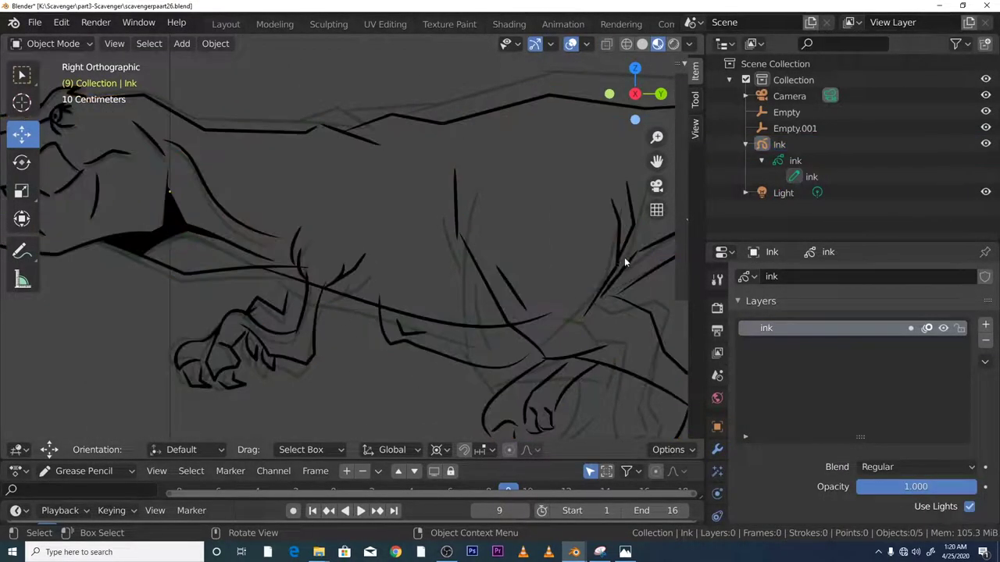
pyautogui.click(53, 43)
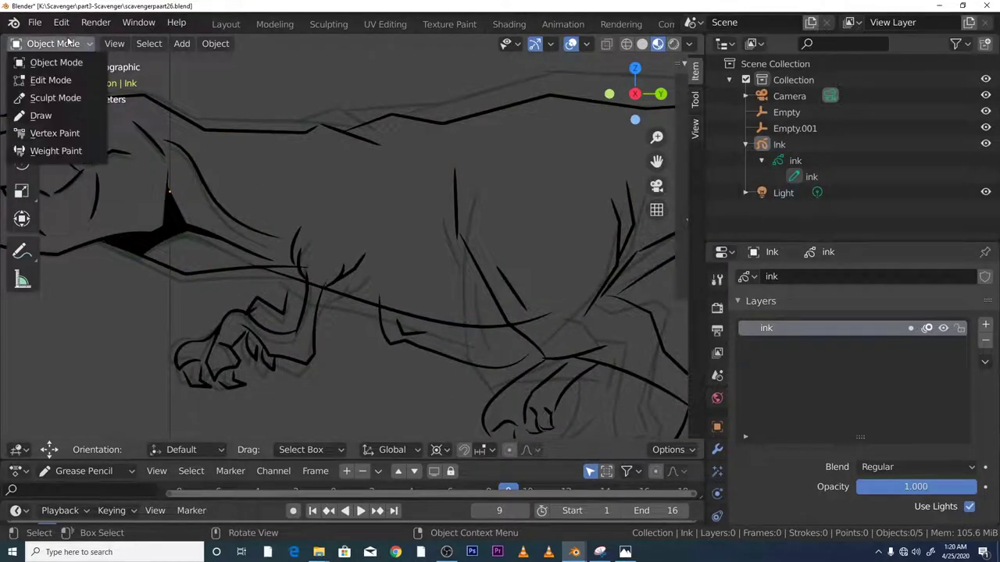
pyautogui.click(39, 114)
# Trim the piece of belly line crossing the T-rex's upper arm on frame 9 with the Cutter tool.
pyautogui.scroll(-2, 361, 250)
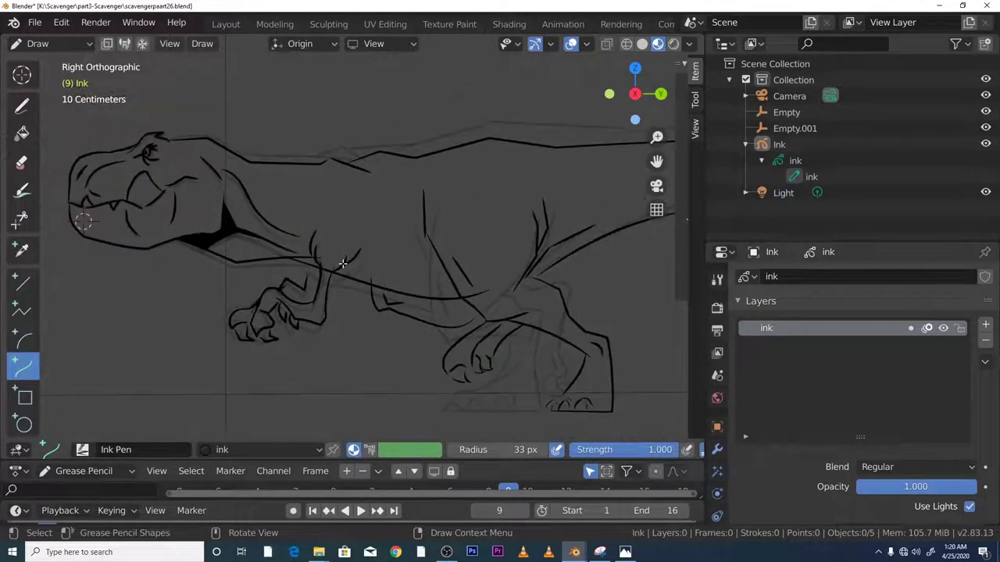
pyautogui.scroll(2, 342, 264)
pyautogui.scroll(1, 317, 288)
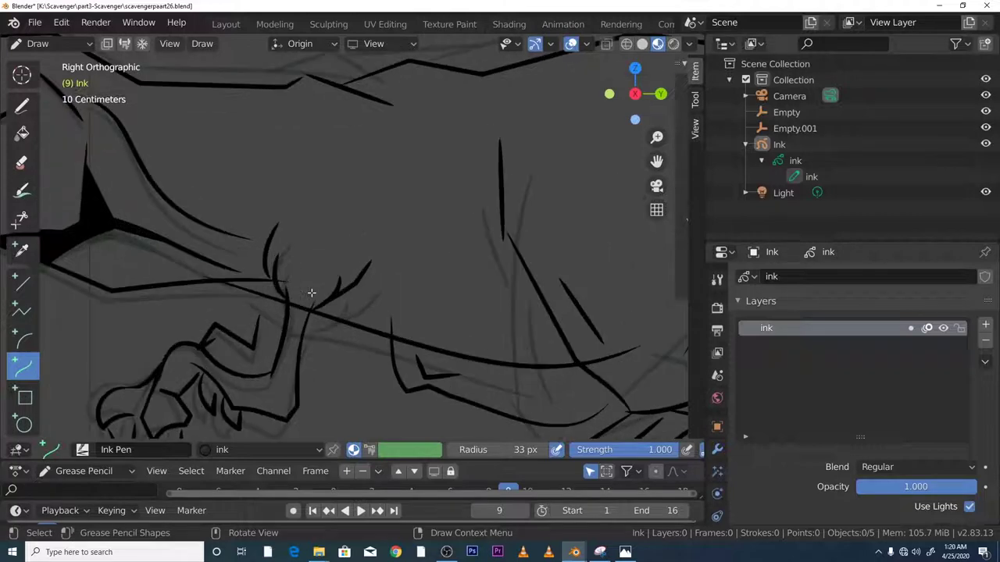
pyautogui.scroll(-3, 298, 290)
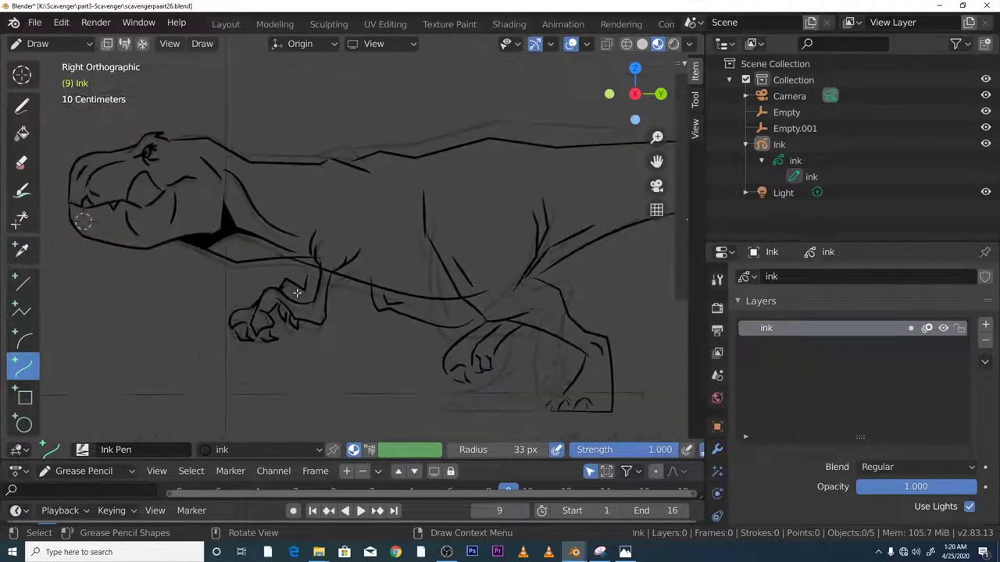
pyautogui.scroll(2, 297, 293)
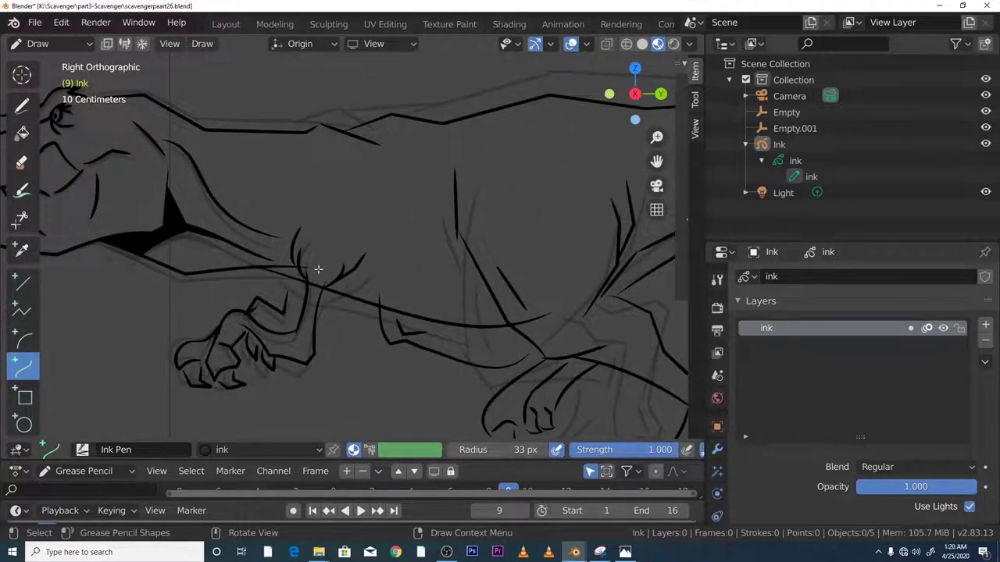
pyautogui.scroll(-2, 318, 269)
pyautogui.scroll(3, 313, 270)
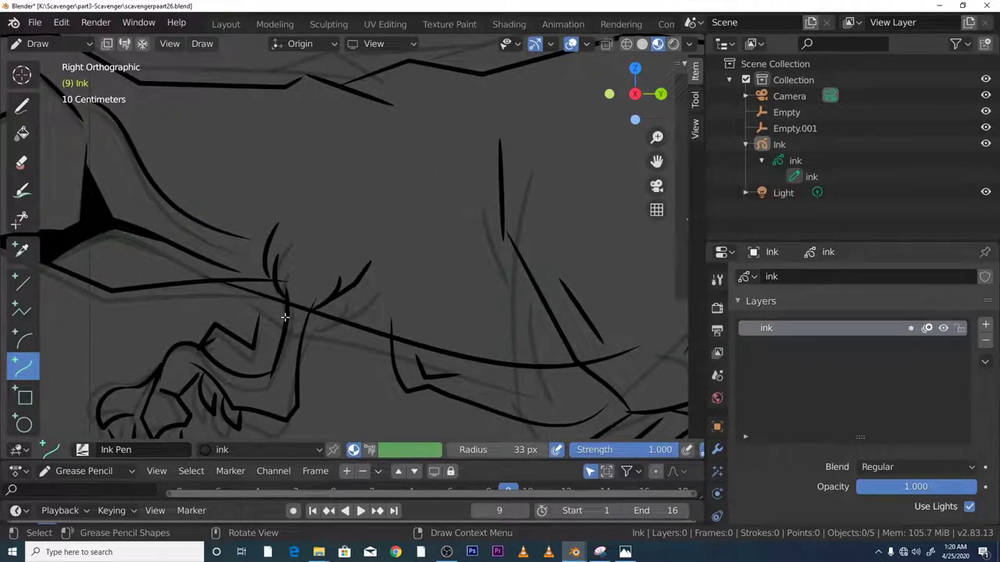
pyautogui.click(21, 220)
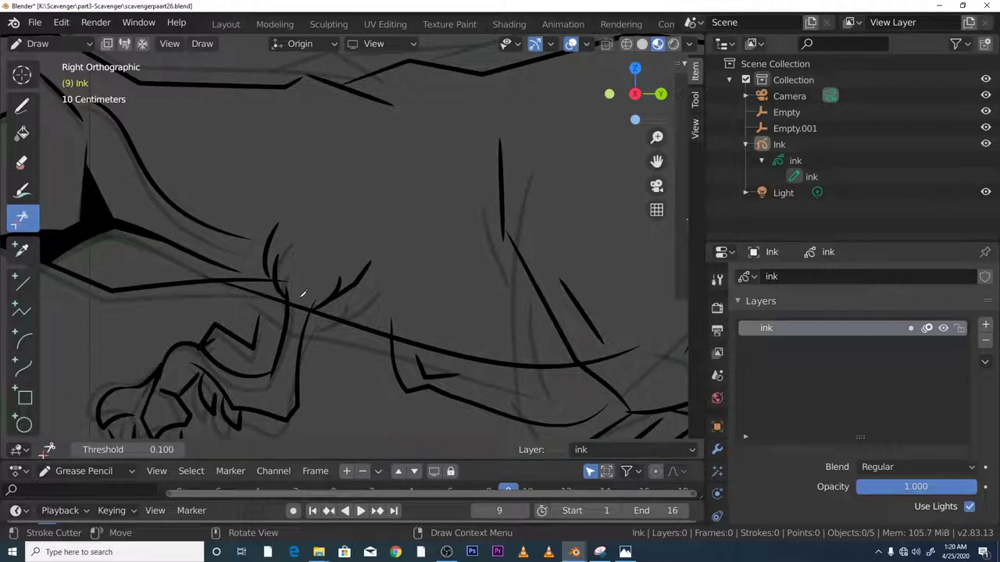
pyautogui.moveTo(303, 293)
pyautogui.mouseDown()
pyautogui.moveTo(293, 312)
pyautogui.moveTo(308, 281)
pyautogui.mouseUp()
pyautogui.scroll(-2, 316, 284)
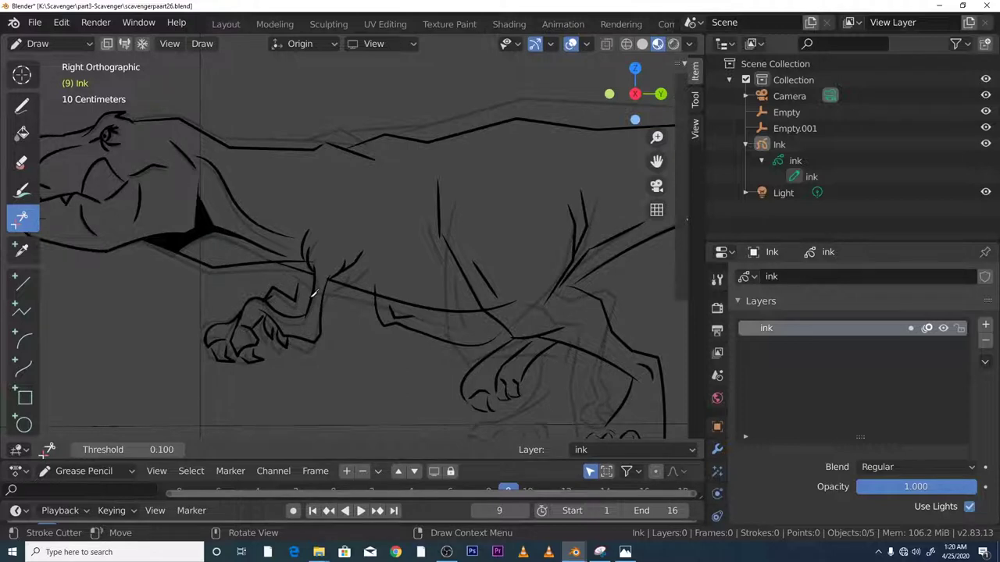
pyautogui.scroll(-3, 312, 294)
pyautogui.scroll(2, 483, 372)
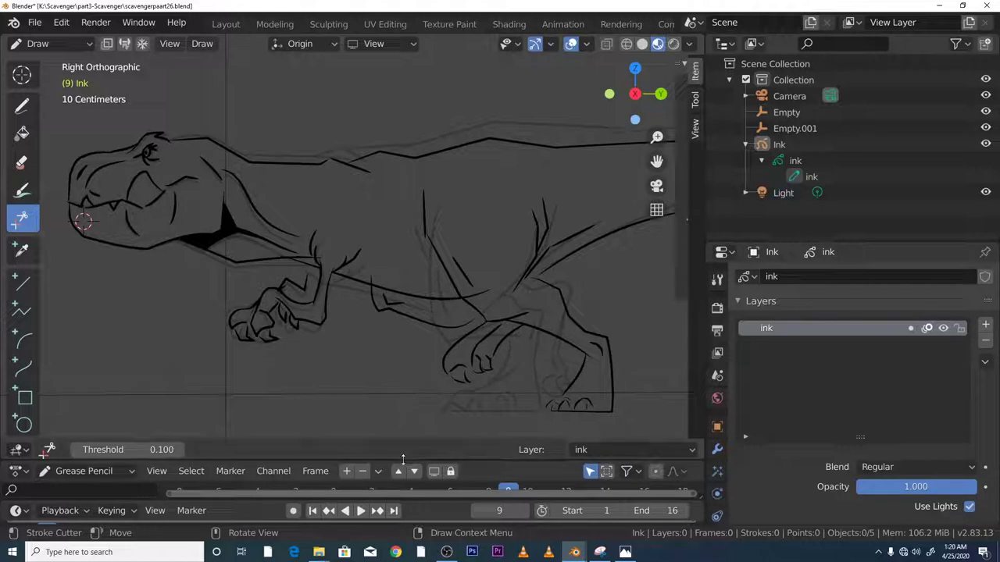
# Enlarge the dope sheet area in Grease Pencil mode and move the playhead to frame 1.
pyautogui.moveTo(404, 457); pyautogui.dragTo(433, 370)
pyautogui.moveTo(511, 404); pyautogui.dragTo(353, 402)
pyautogui.click(128, 379)
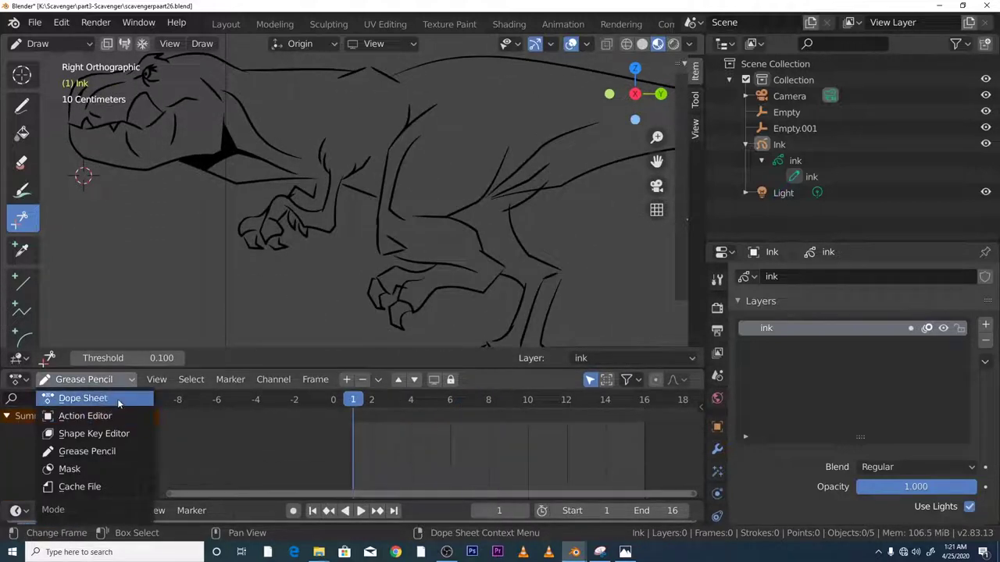
pyautogui.click(118, 451)
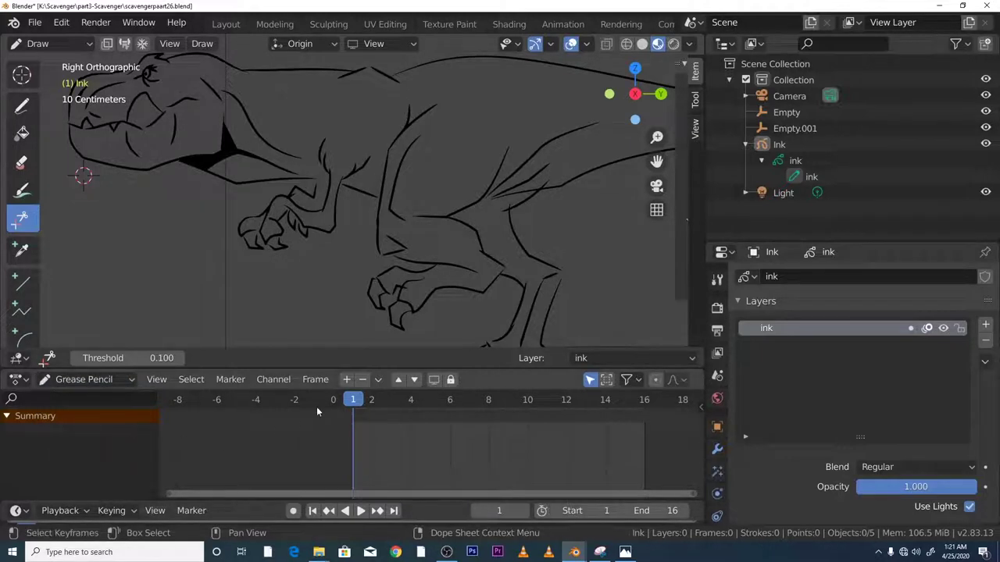
# Return to Object Mode and select the Ink object to show its keyframes in the dope sheet.
pyautogui.click(58, 47)
pyautogui.click(59, 66)
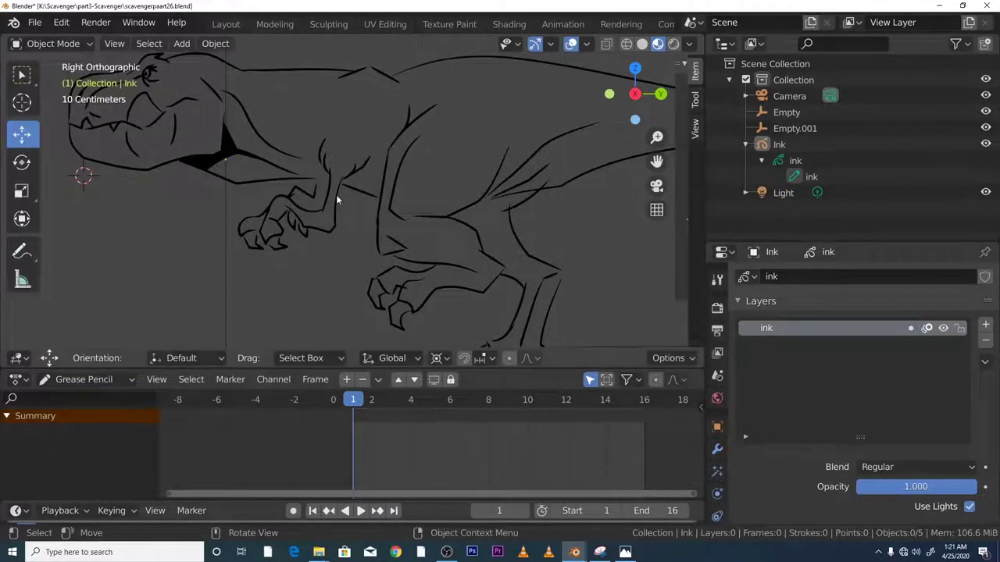
pyautogui.click(336, 195)
# Run through the Ink object's run cycle repeatedly from frame 1 to examine its drawings and keyframes.
pyautogui.press('space')
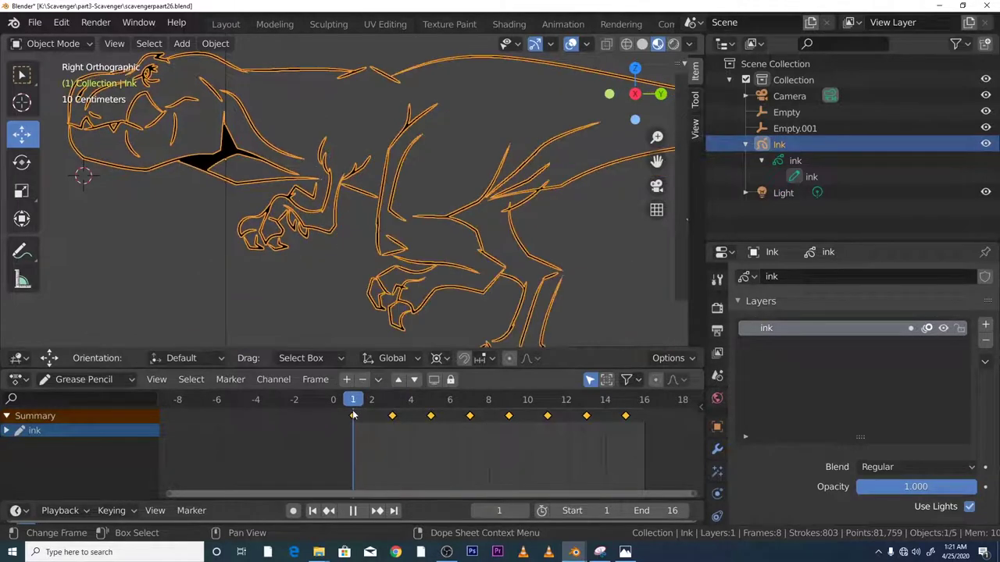
pyautogui.press('Escape')
pyautogui.press('space')
pyautogui.press('Escape')
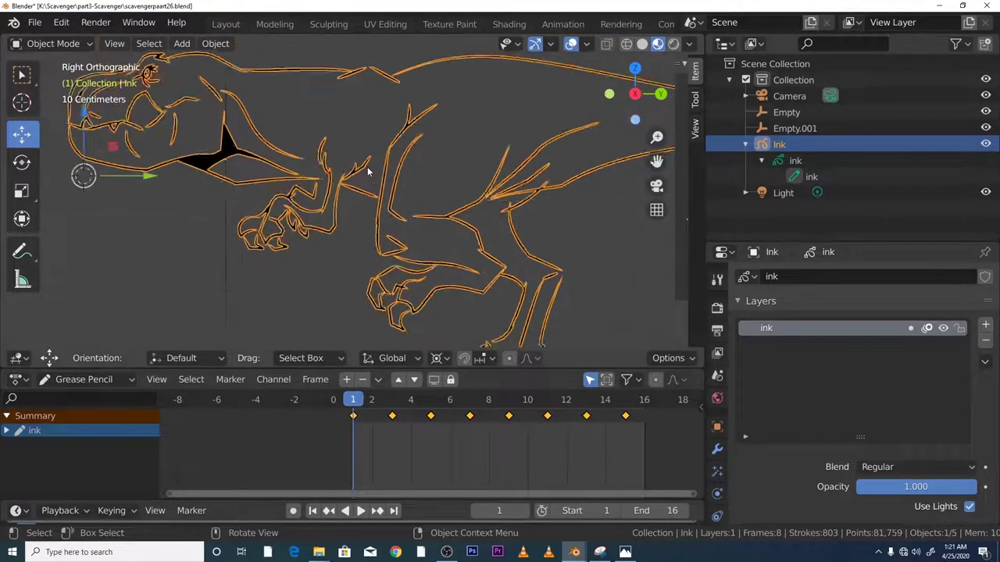
pyautogui.scroll(-2, 368, 171)
pyautogui.scroll(2, 358, 218)
pyautogui.scroll(-2, 358, 219)
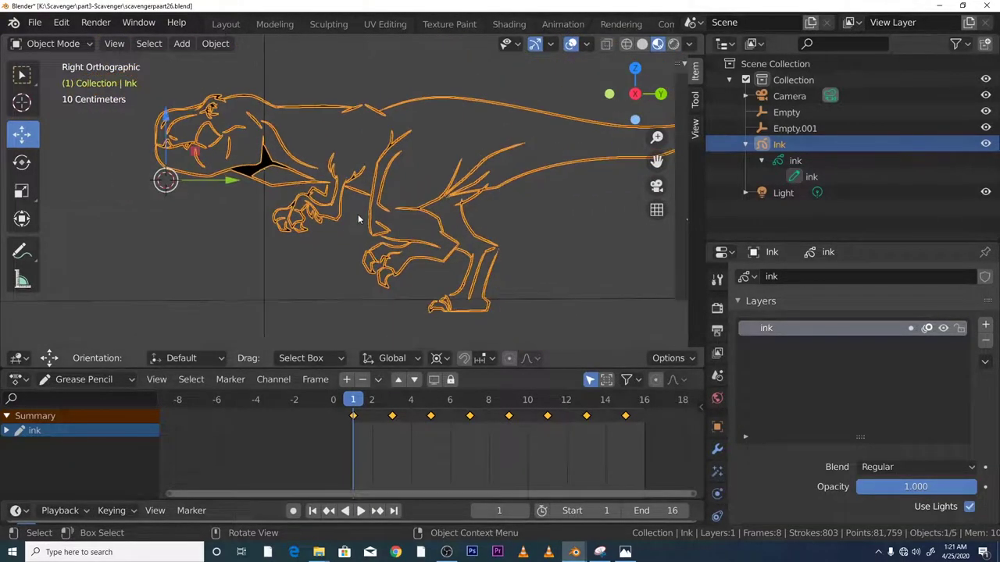
pyautogui.scroll(3, 357, 219)
pyautogui.scroll(-2, 356, 224)
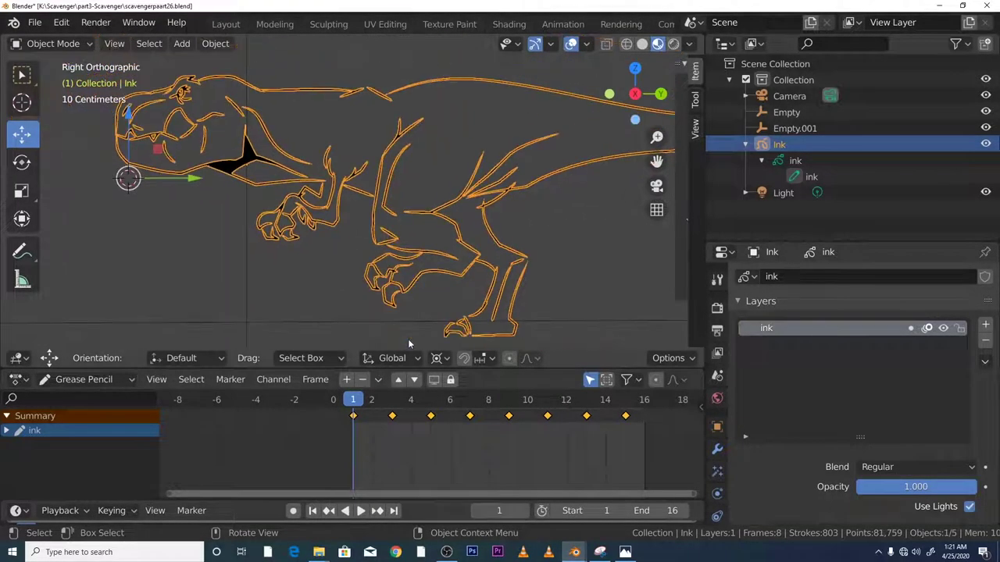
pyautogui.press('space')
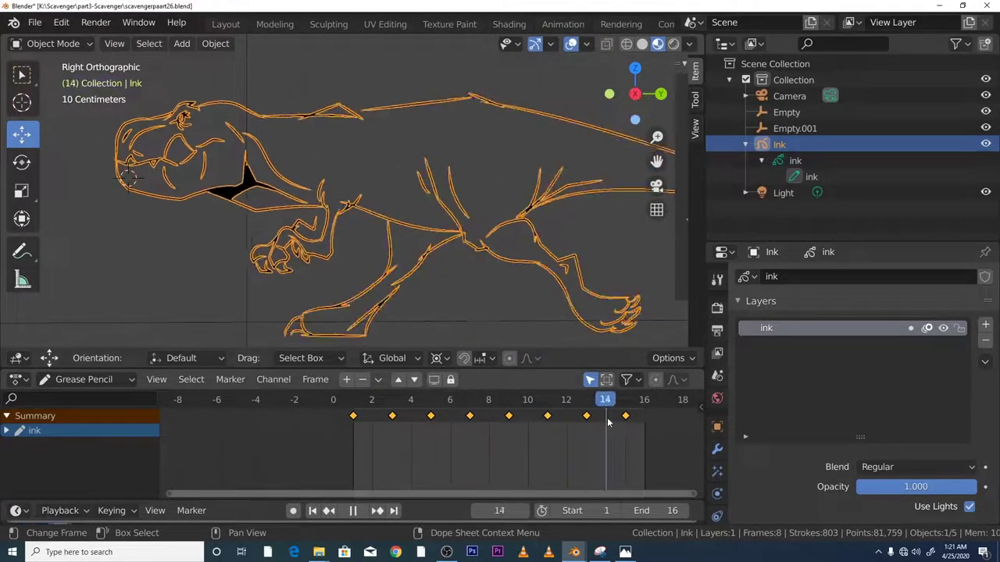
pyautogui.press('space')
pyautogui.click(354, 416)
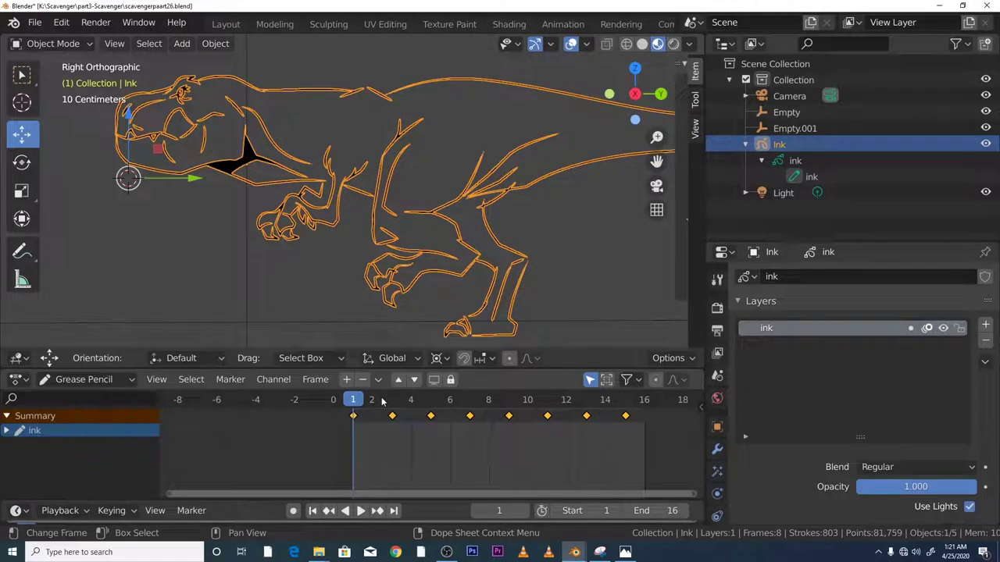
pyautogui.press('space')
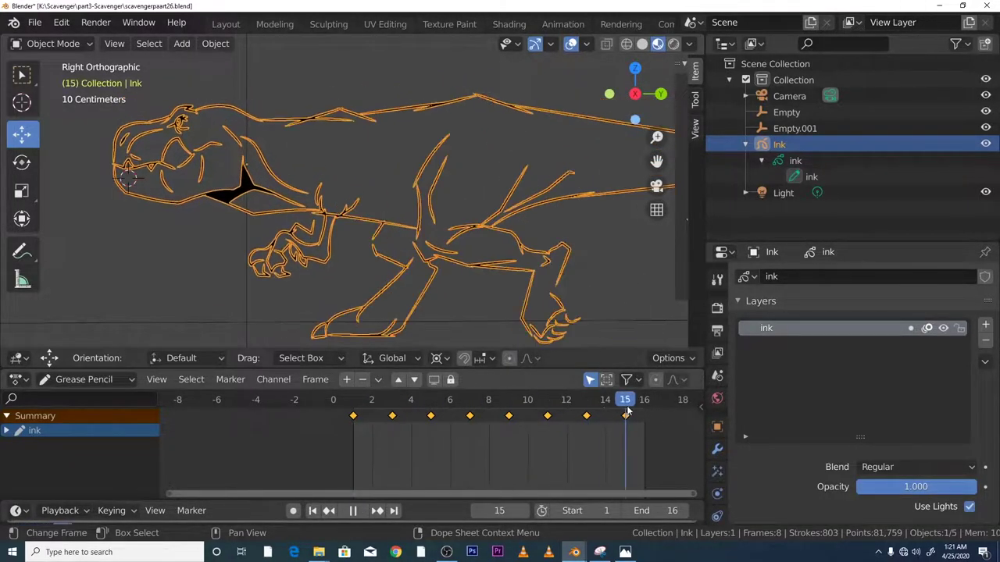
pyautogui.press('Escape')
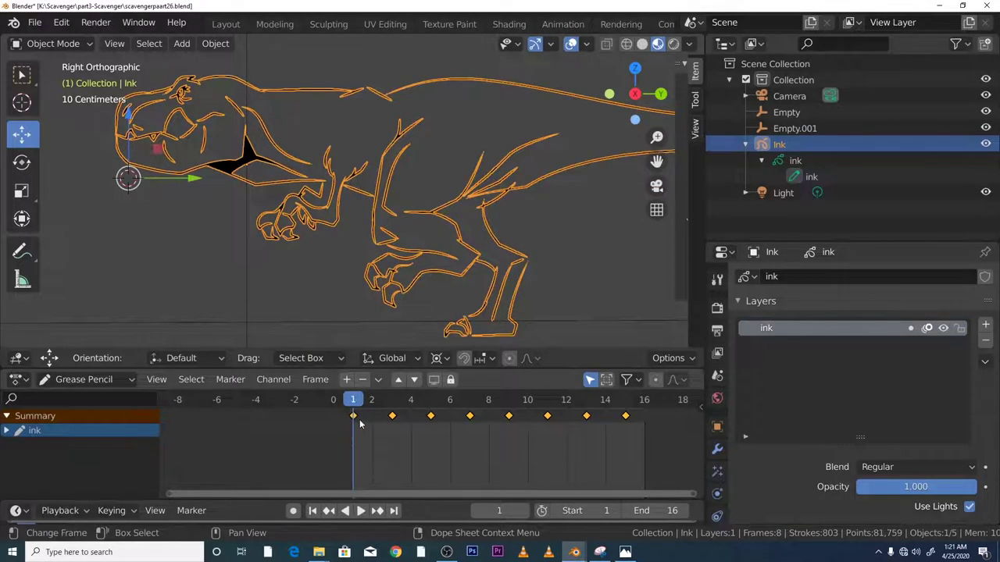
# Play the run cycle briefly from frame 1 and look over the Ink object's material and layer settings.
pyautogui.press('space')
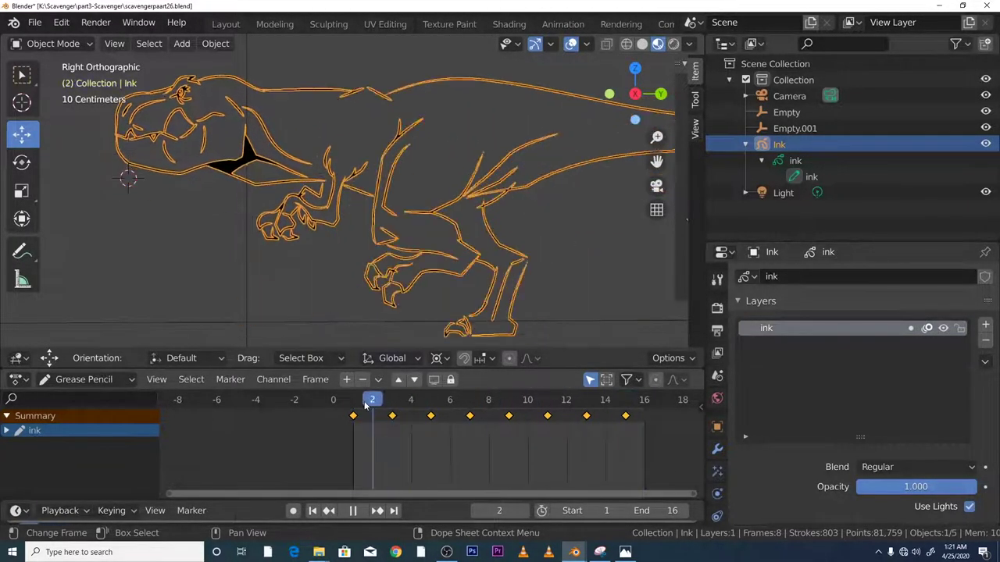
pyautogui.press('Escape')
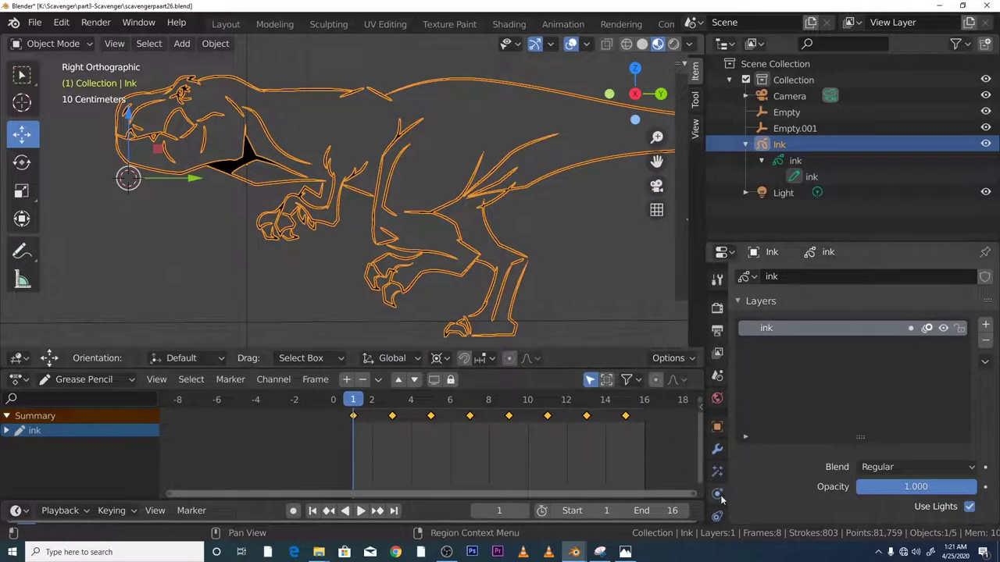
pyautogui.scroll(-2, 867, 332)
pyautogui.scroll(2, 866, 332)
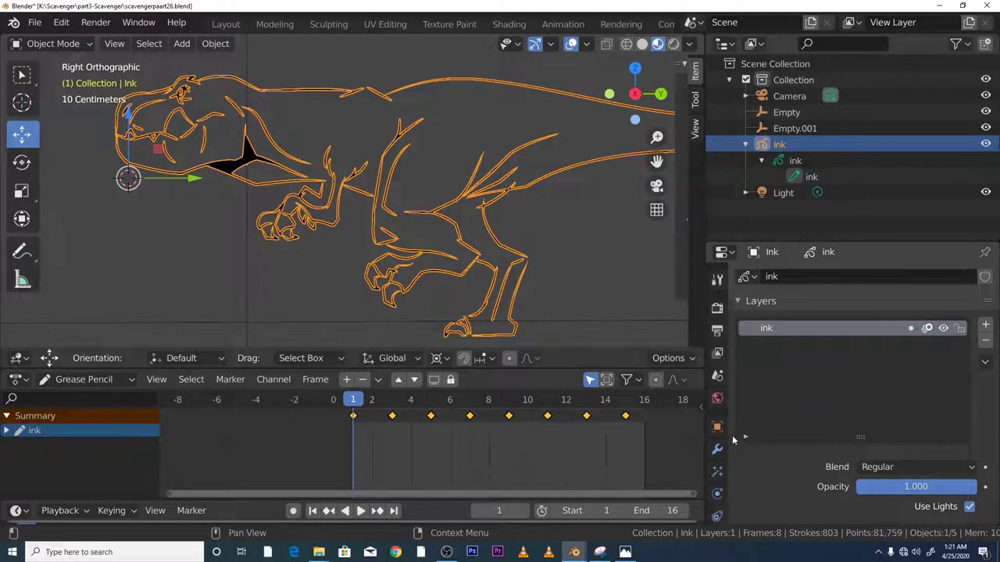
pyautogui.scroll(-2, 733, 441)
pyautogui.scroll(-3, 716, 461)
pyautogui.click(717, 498)
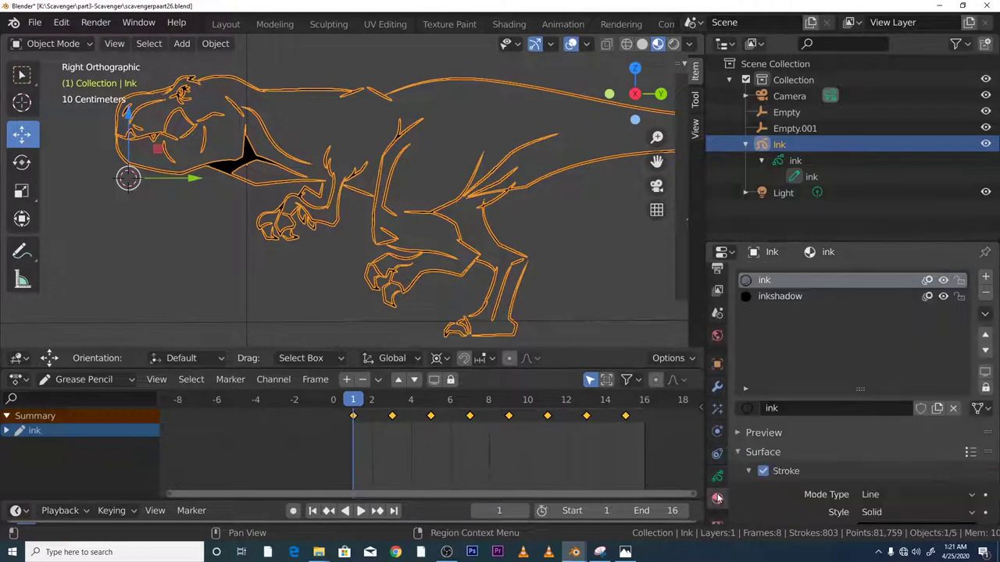
pyautogui.click(717, 477)
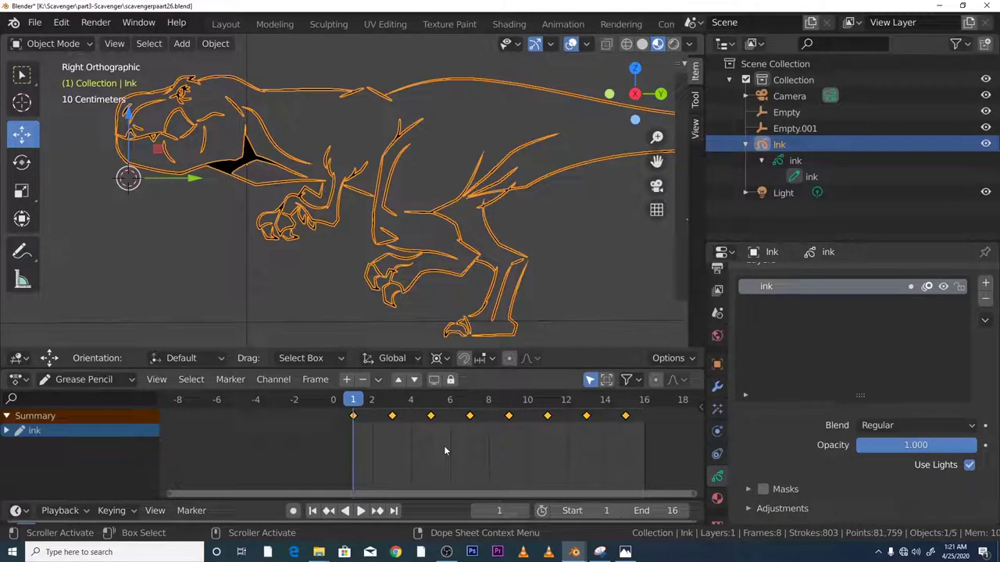
# Scale the Ink object's keyframes in time by 0.5 from frame 1, so the drawings sit on consecutive frames.
pyautogui.press('s')
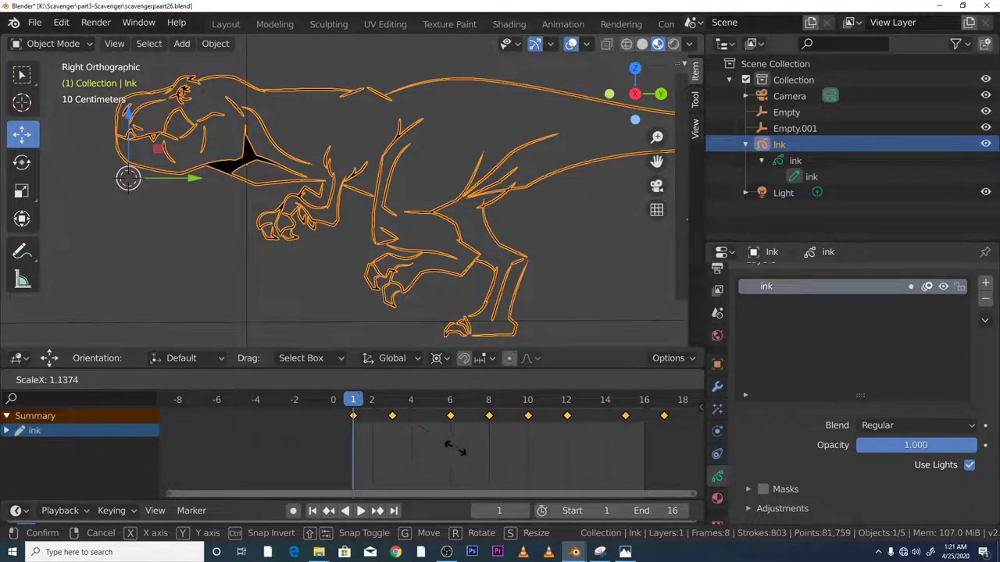
pyautogui.click(448, 452)
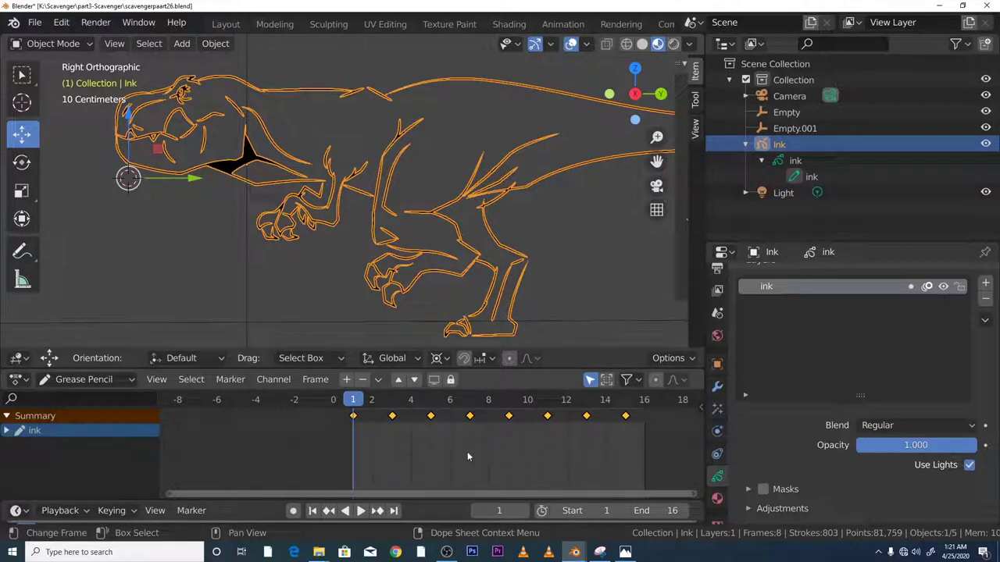
pyautogui.press('s')
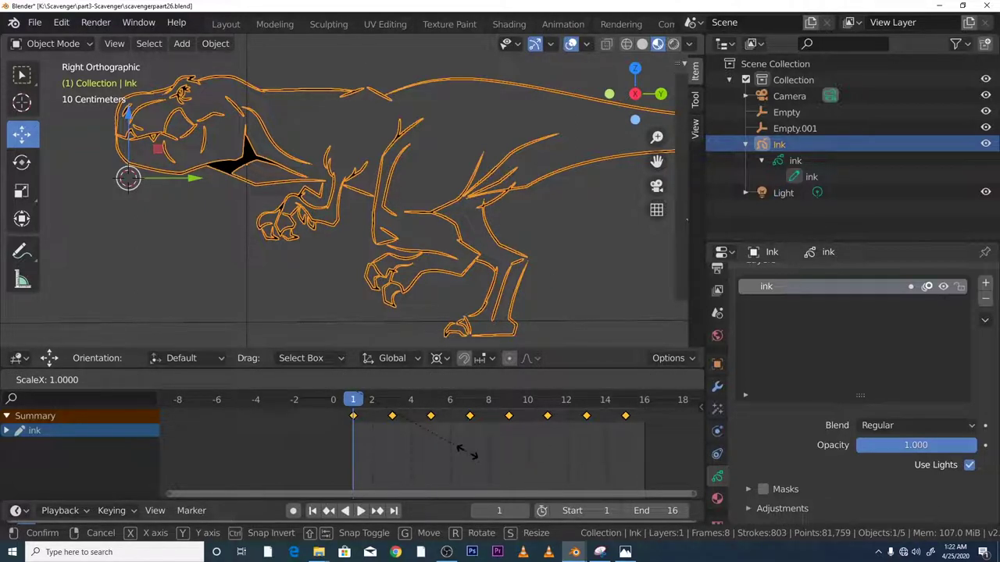
pyautogui.write('0.5')
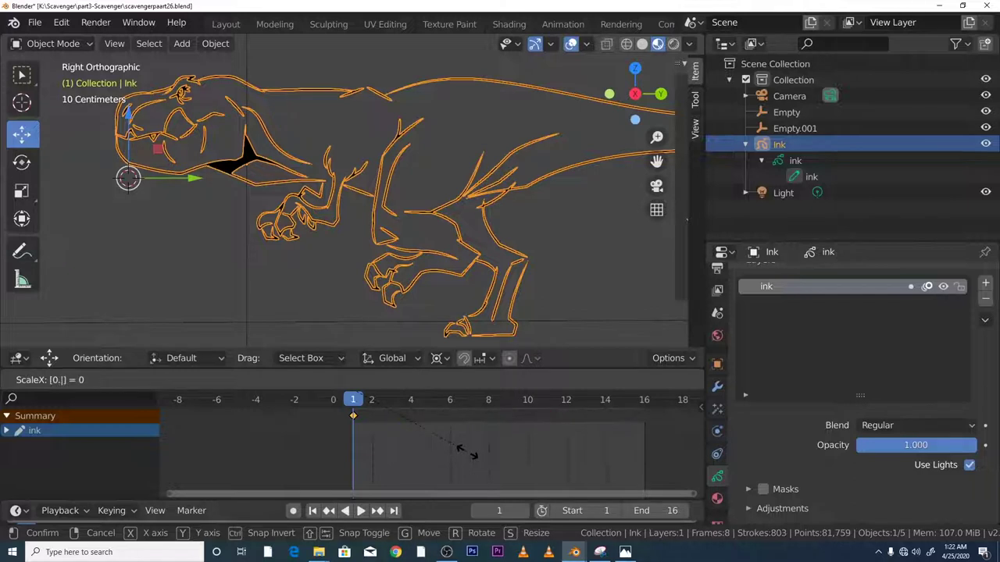
pyautogui.press('Return')
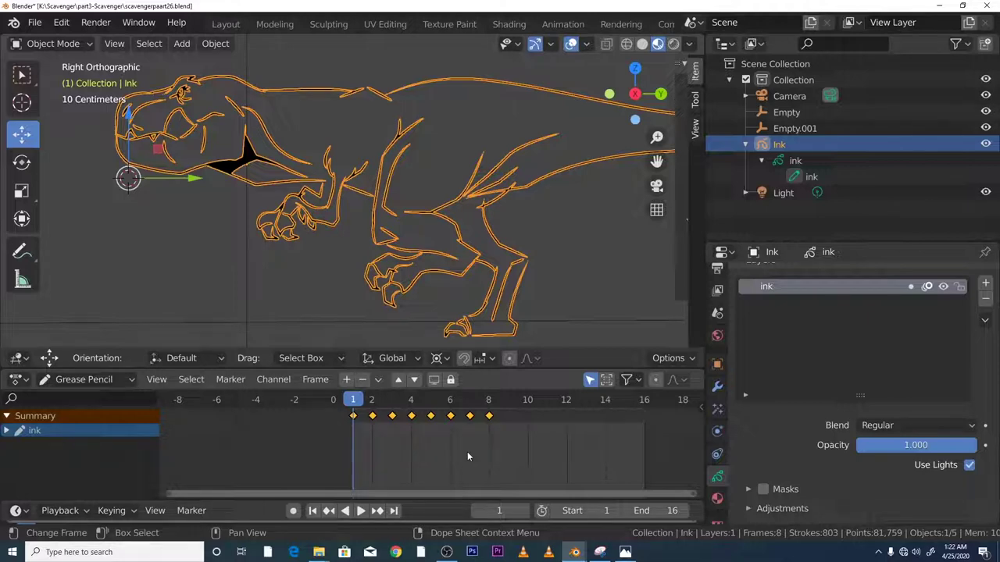
# Run through the compressed run cycle in the dope sheet, stopping at frame 4 with the Ink object selected.
pyautogui.press('space')
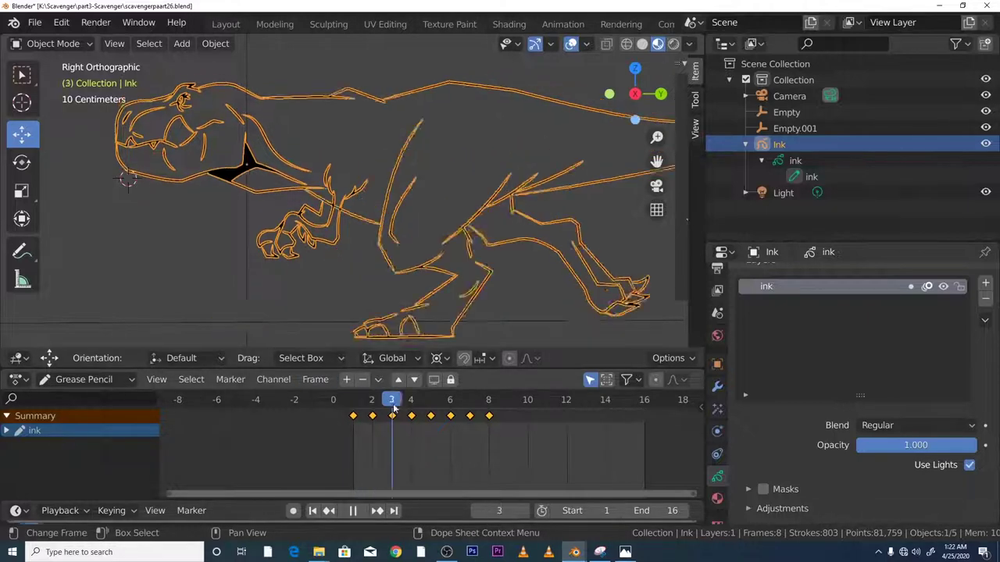
pyautogui.moveTo(471, 416); pyautogui.dragTo(356, 418)
pyautogui.press('space')
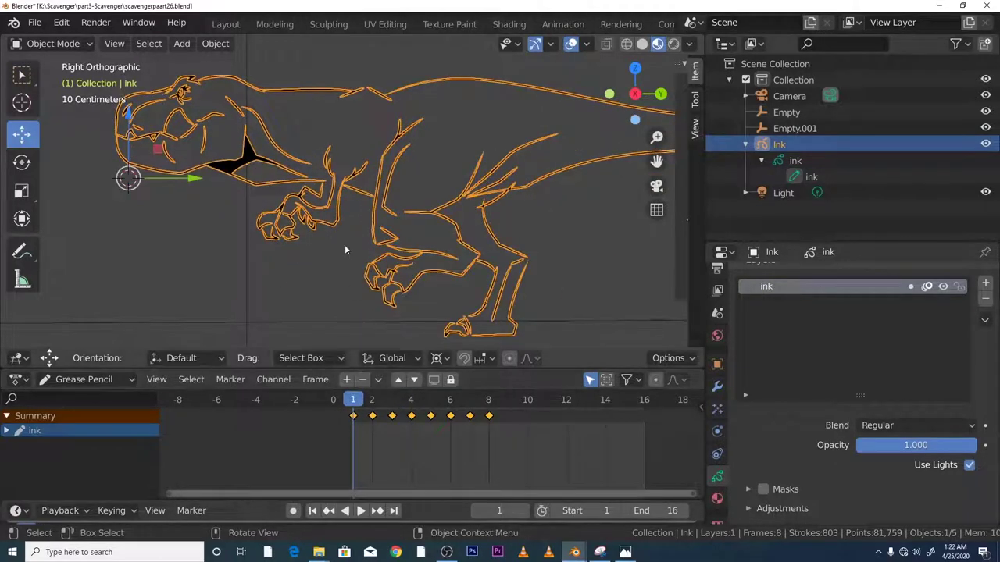
pyautogui.click(281, 279)
pyautogui.scroll(2, 383, 256)
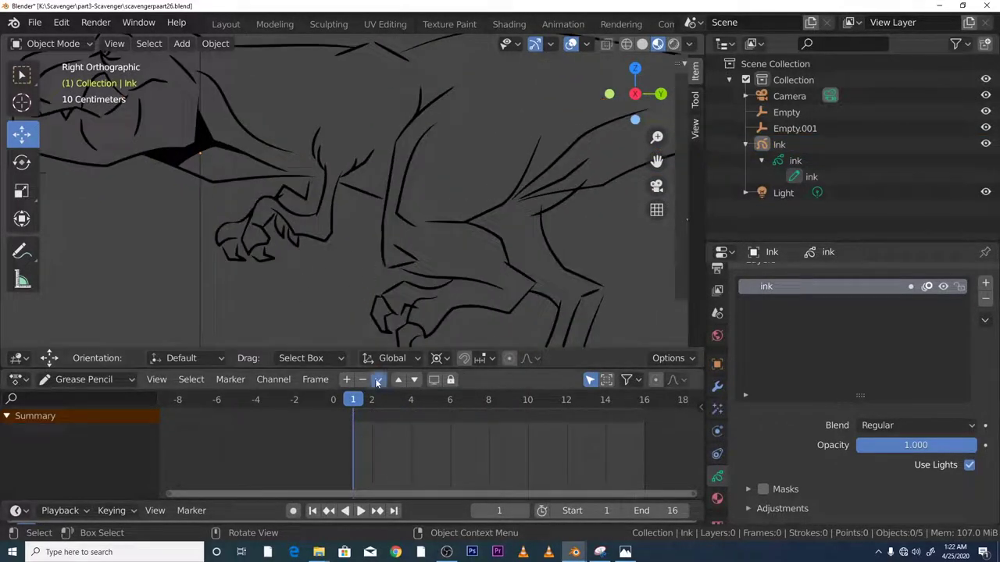
pyautogui.hotkey('ctrl', 'z')
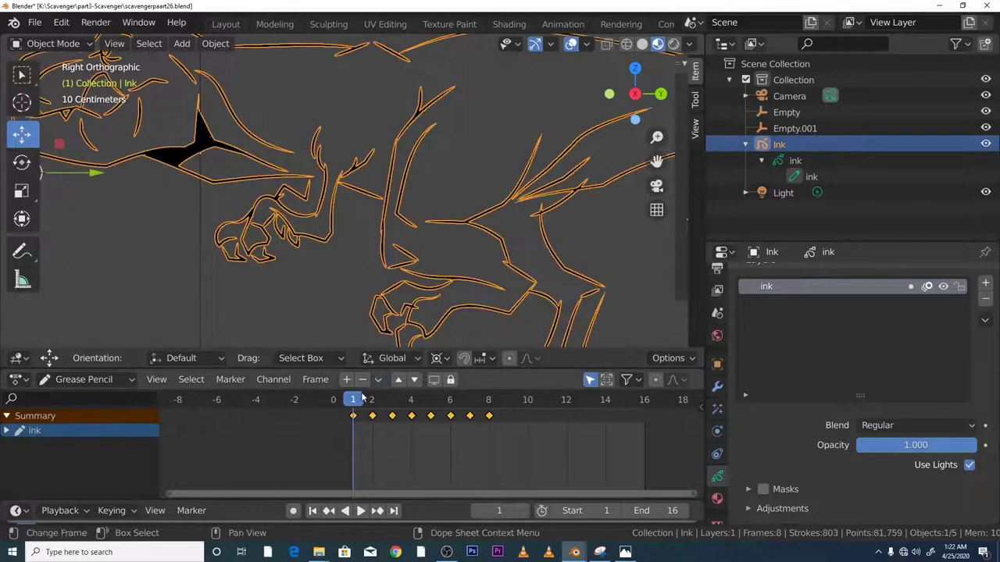
pyautogui.press('space')
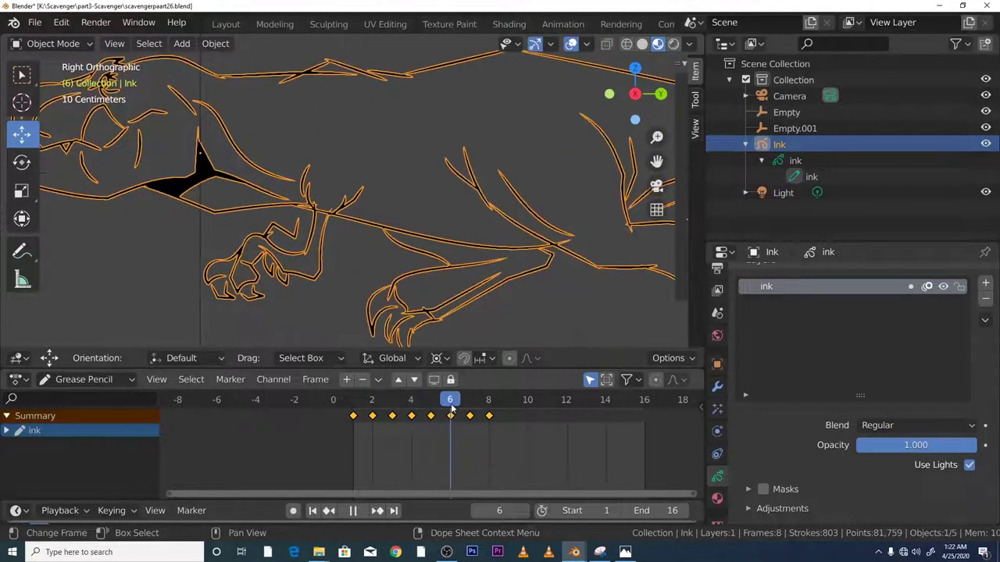
pyautogui.moveTo(451, 408)
pyautogui.mouseDown()
pyautogui.moveTo(394, 416)
pyautogui.moveTo(411, 414)
pyautogui.mouseUp()
pyautogui.hotkey('ctrl', 'z')
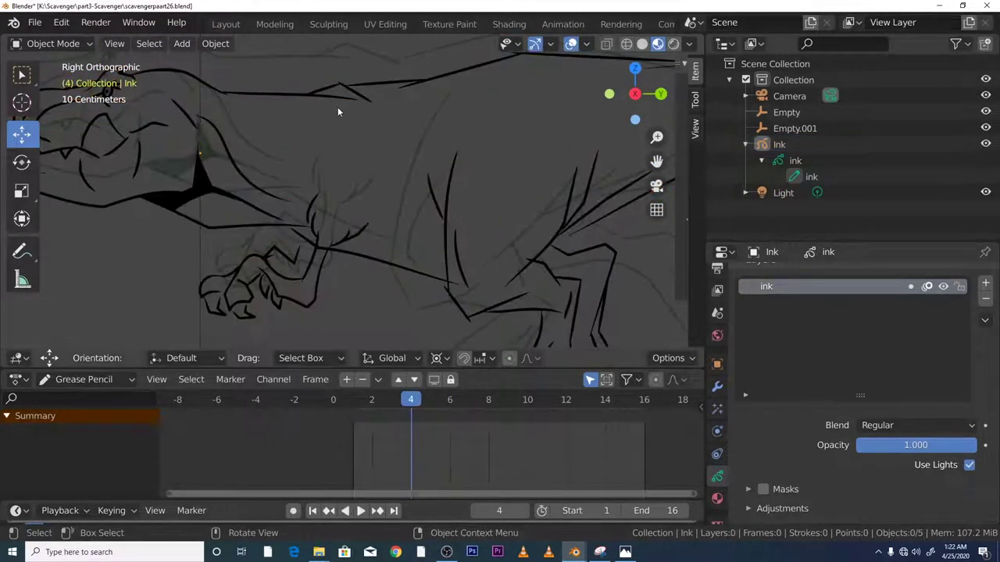
pyautogui.hotkey('ctrl', 'shift', 'z')
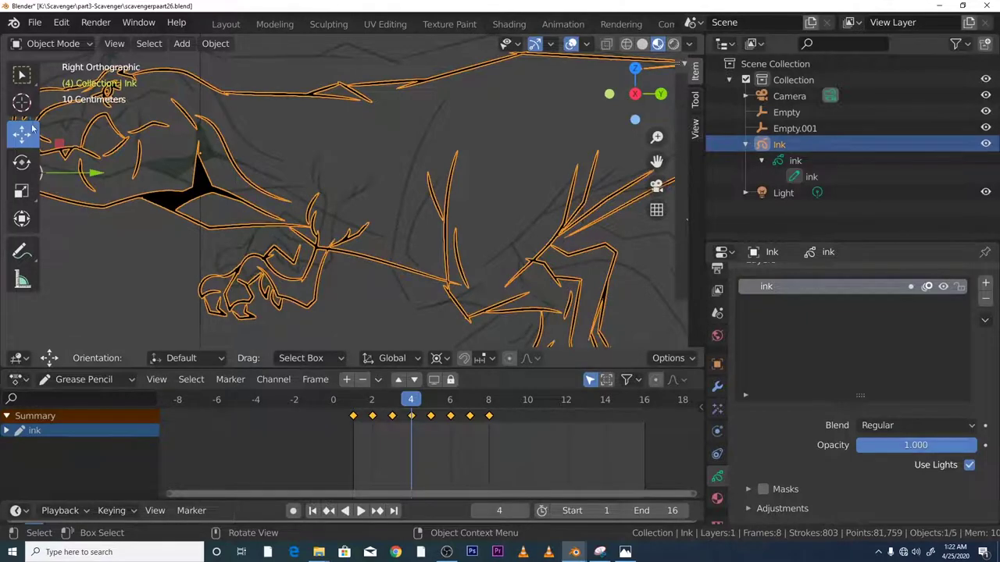
# In Draw Mode, trim the overlapping back line and the belly line piece crossing the upper arm on frame 4 with the Cutter tool.
pyautogui.click(48, 44)
pyautogui.click(47, 116)
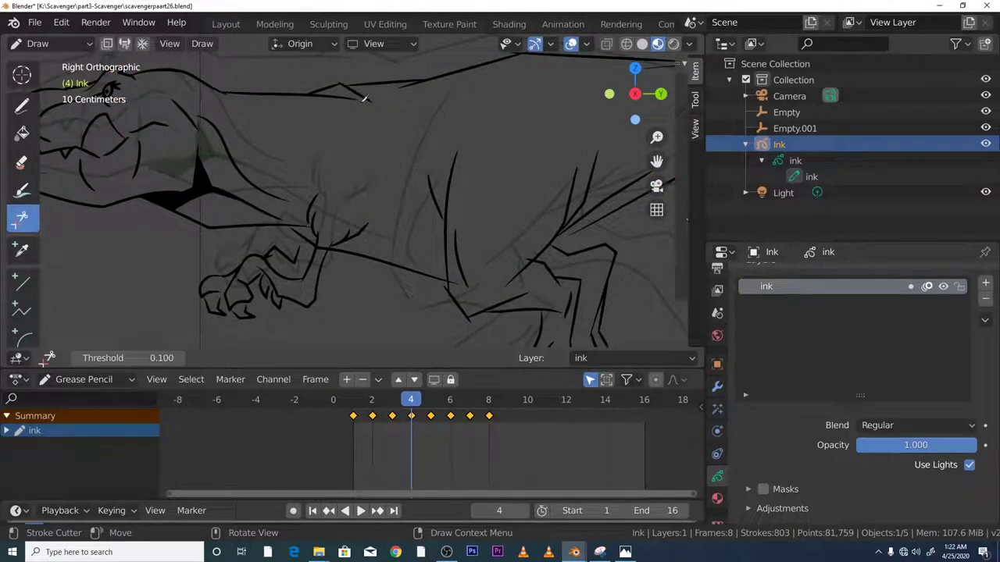
pyautogui.moveTo(352, 97)
pyautogui.mouseDown()
pyautogui.moveTo(320, 102)
pyautogui.moveTo(347, 108)
pyautogui.mouseUp()
pyautogui.moveTo(324, 234); pyautogui.dragTo(323, 245)
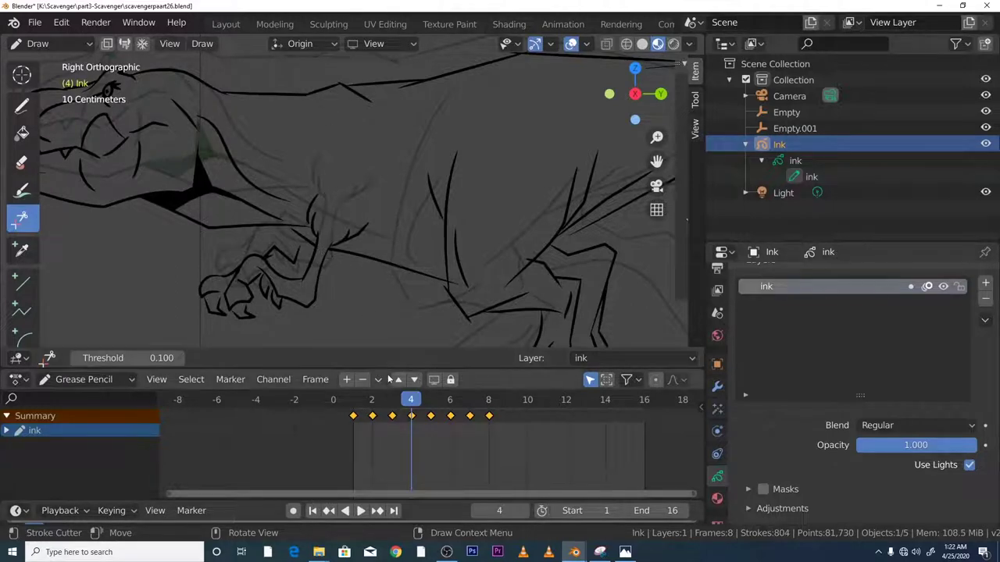
# Trim the belly line piece crossing the T-rex's upper arm on frame 3, check the other frames and return to frame 1.
pyautogui.click(391, 400)
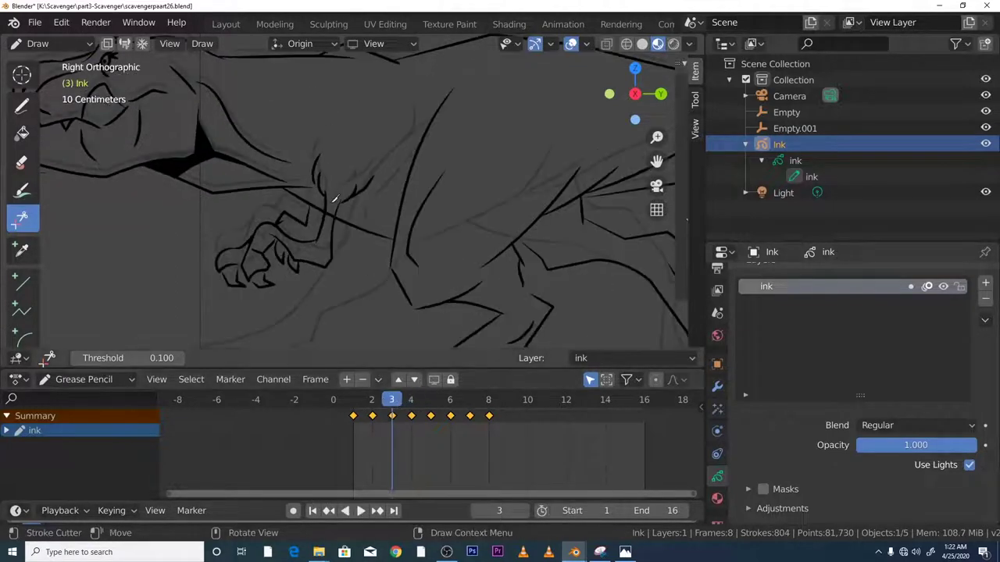
pyautogui.press('space')
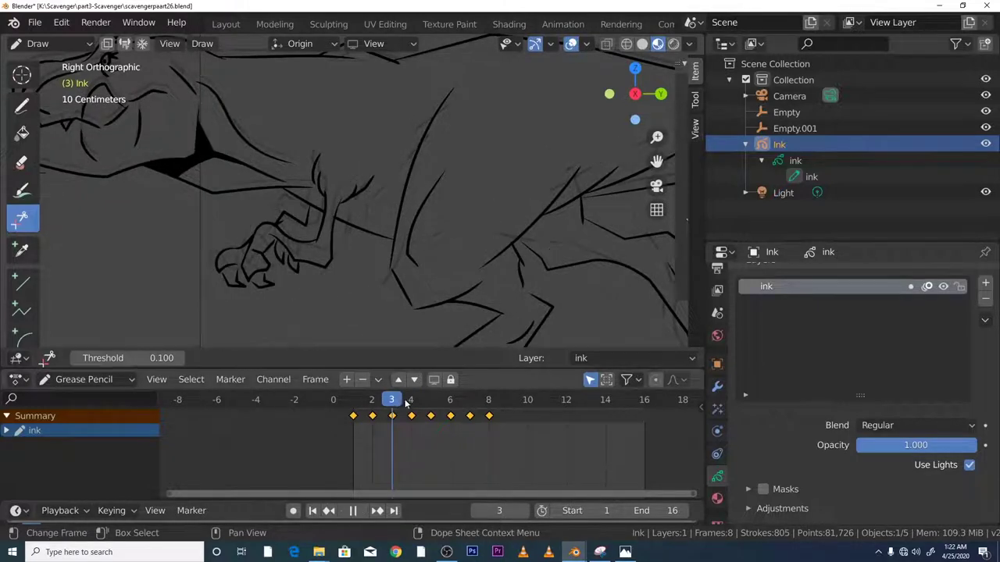
pyautogui.press('space')
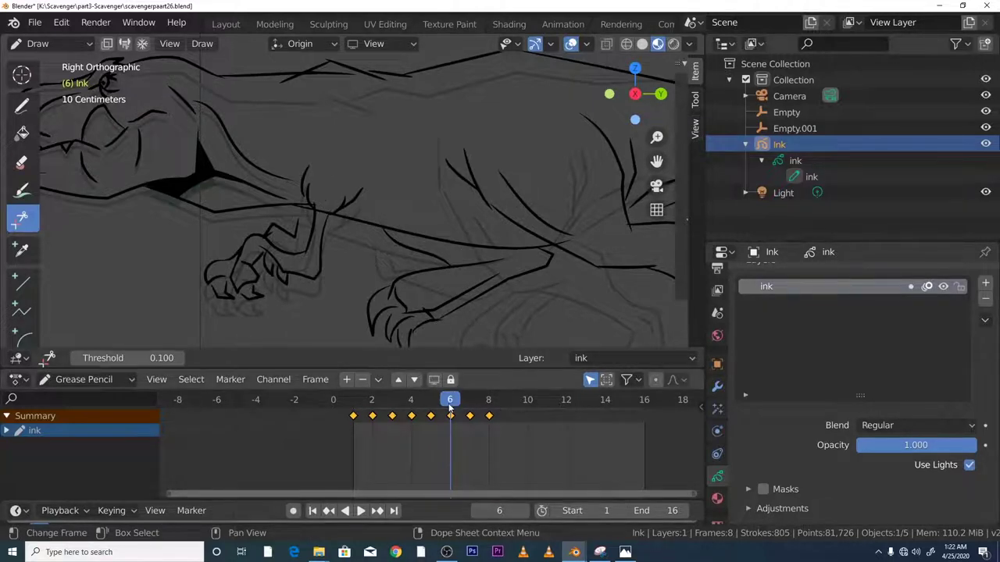
pyautogui.press('space')
pyautogui.press('space')
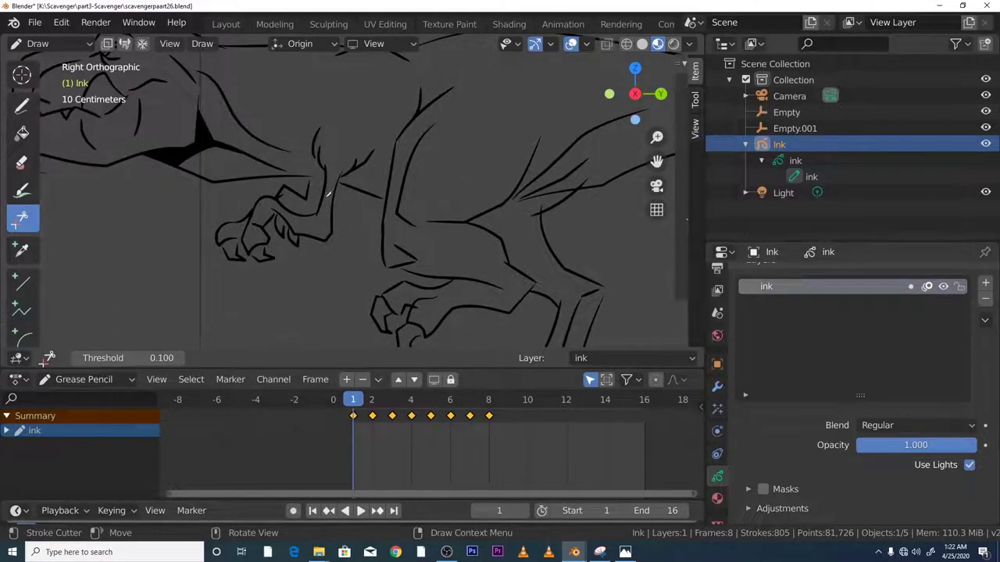
# Close the small gaps at the hand's claw and in the throat and belly lines beside the upper arm on frame 1 using the Line tool.
pyautogui.scroll(-3, 328, 193)
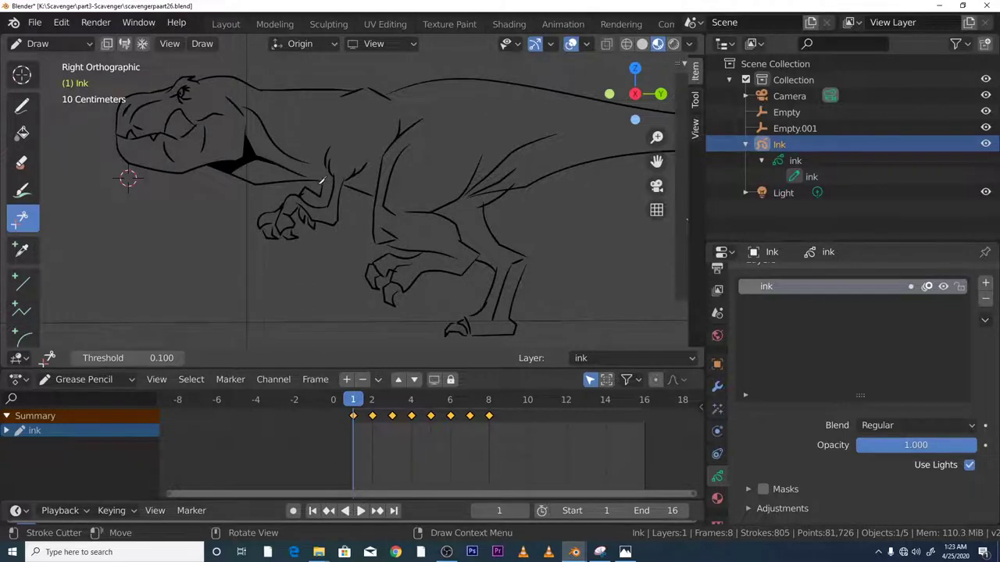
pyautogui.scroll(1, 260, 206)
pyautogui.click(22, 282)
pyautogui.scroll(2, 294, 182)
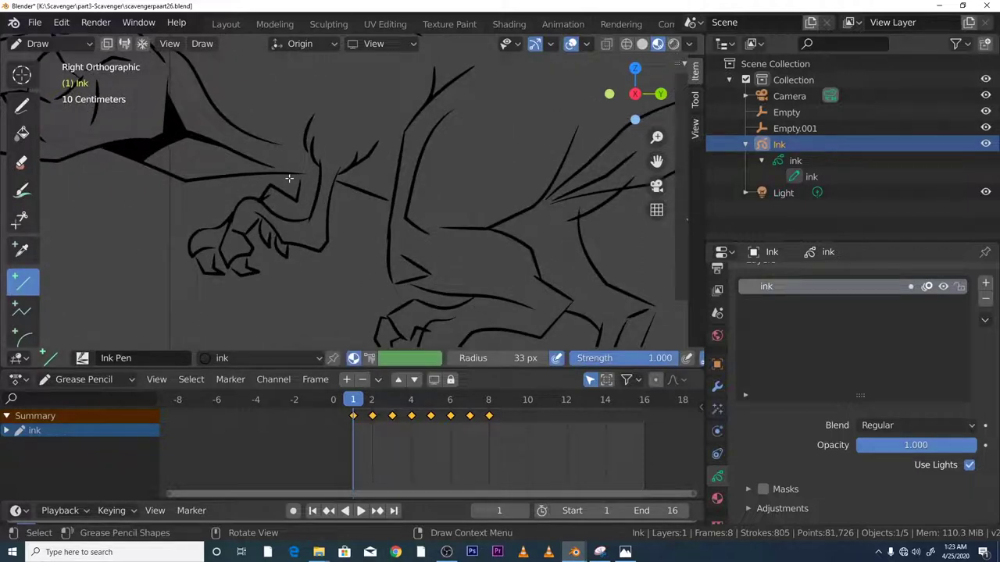
pyautogui.scroll(-1, 289, 178)
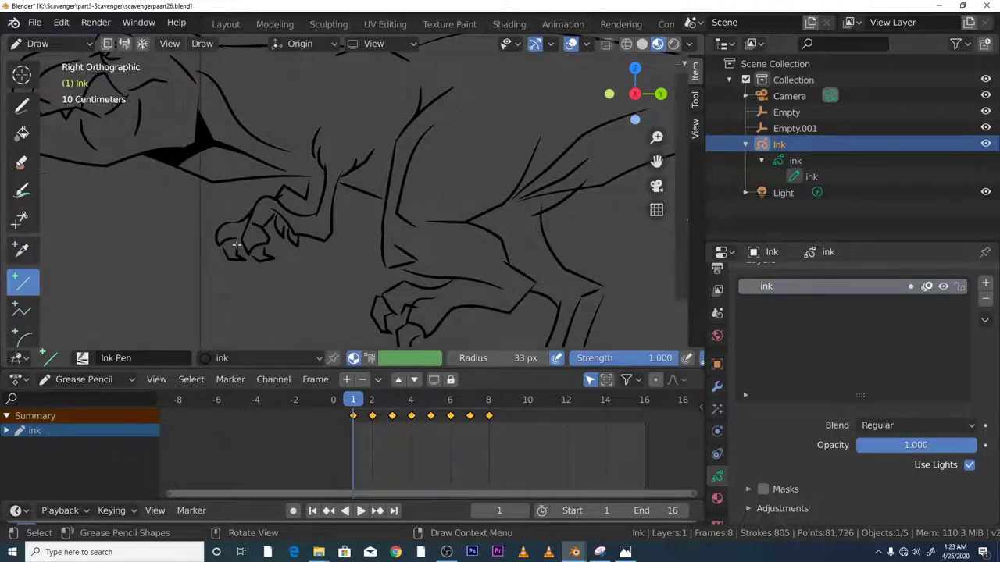
pyautogui.scroll(1, 243, 238)
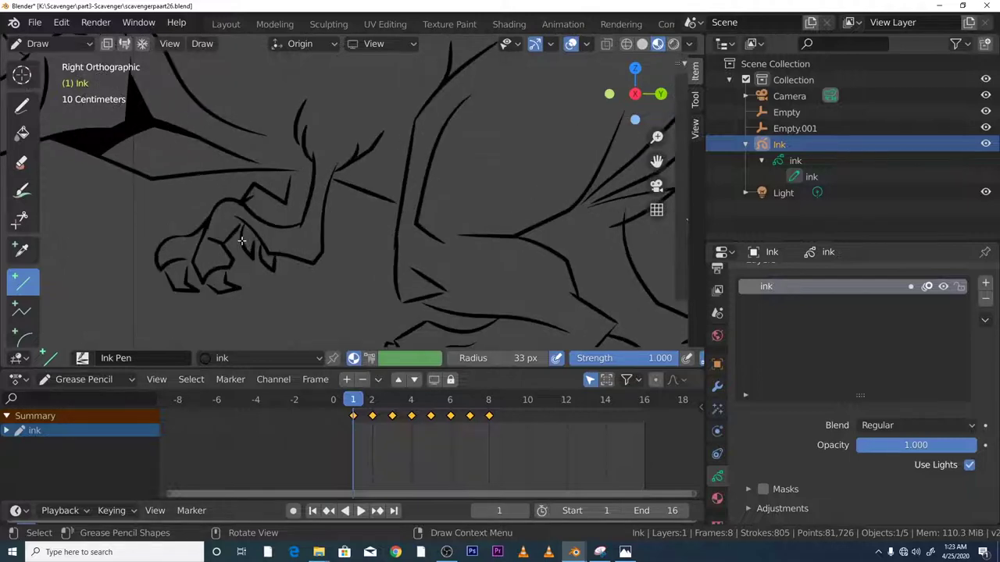
pyautogui.moveTo(190, 265); pyautogui.dragTo(192, 262)
pyautogui.scroll(-1, 284, 234)
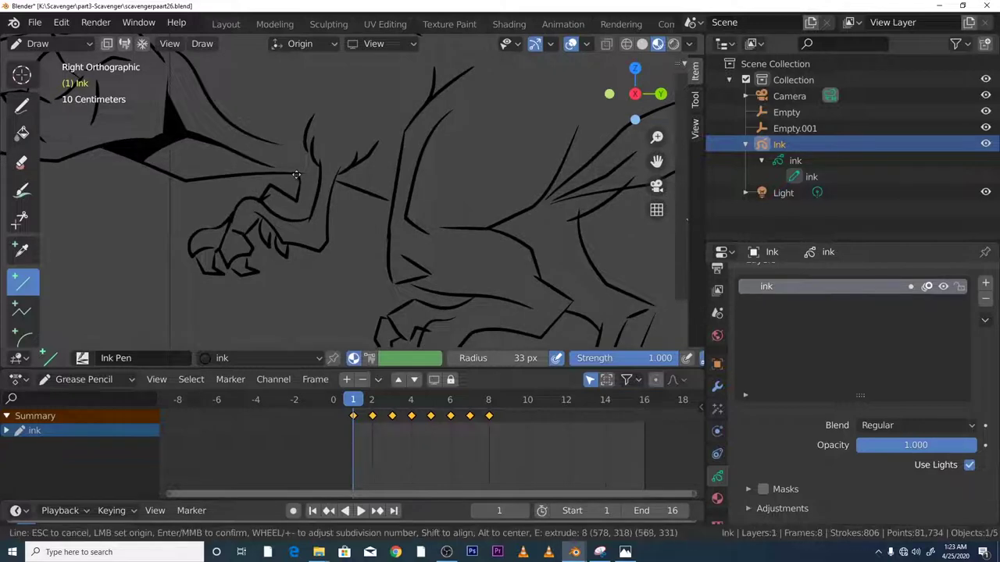
pyautogui.click(297, 177)
pyautogui.scroll(-1, 344, 183)
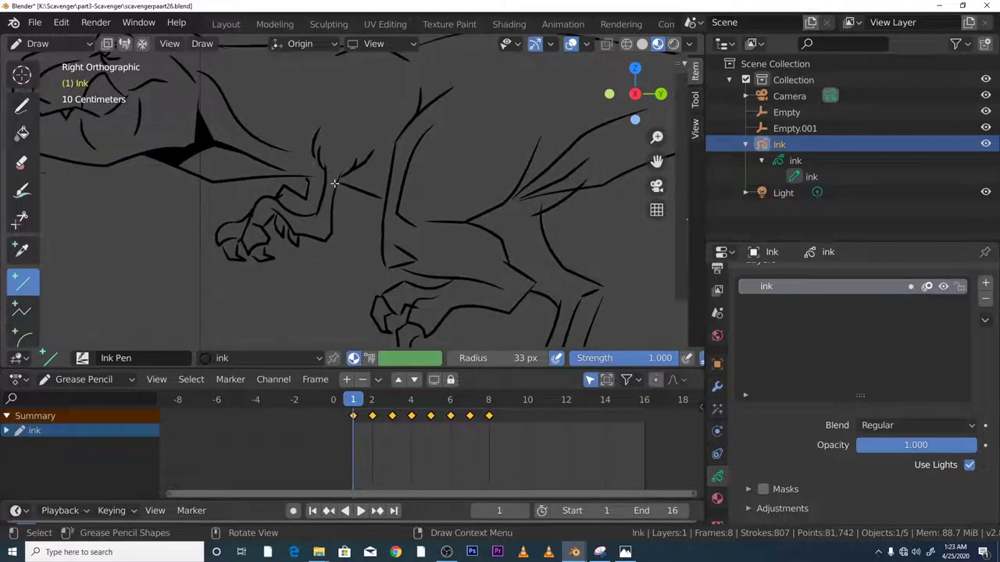
pyautogui.press('Return')
# Close the gap at the standing hind leg's ankle on frame 1 with a short line.
pyautogui.scroll(-3, 343, 181)
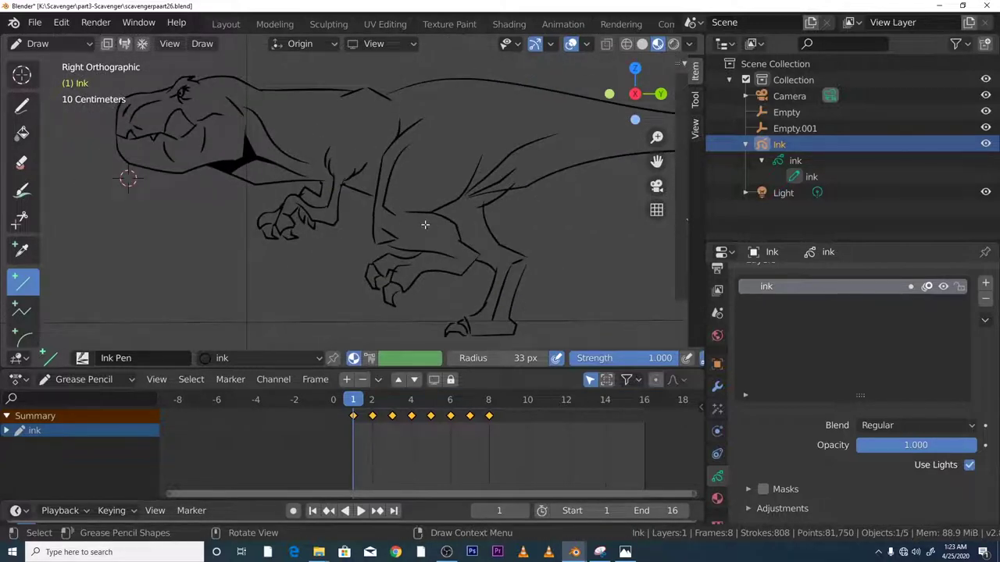
pyautogui.click(496, 245)
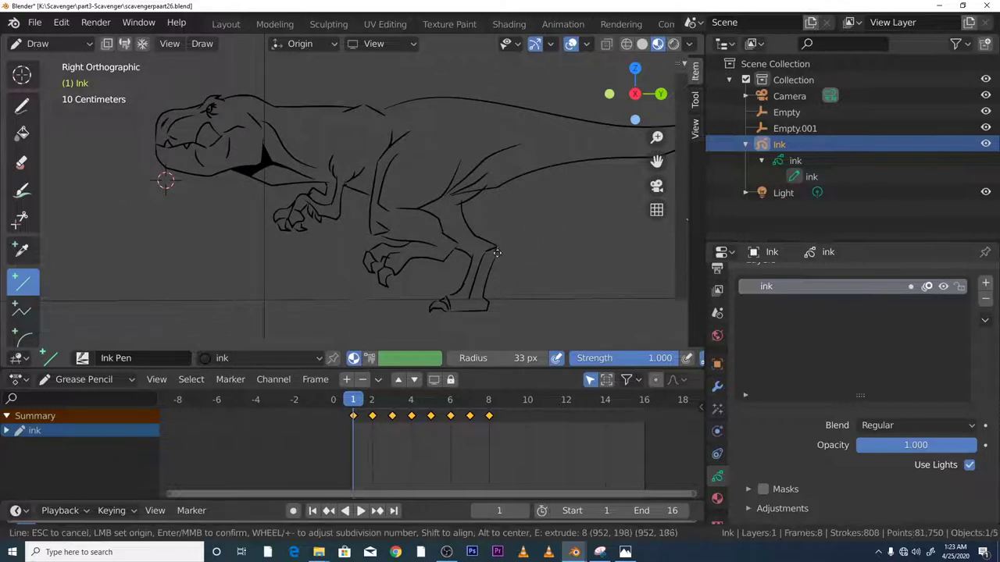
pyautogui.press('Return')
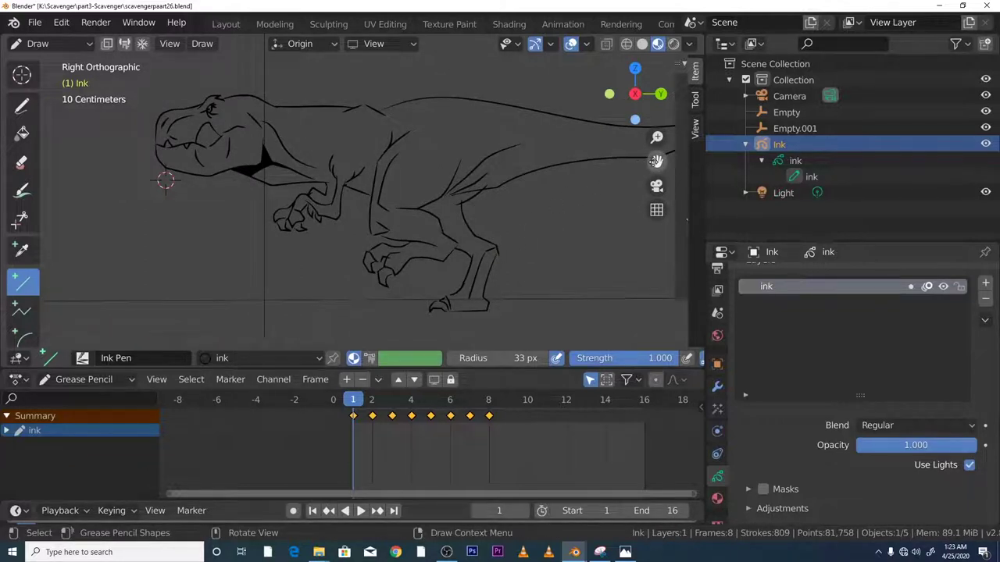
# Go to frame 2 and close the gaps in the throat and belly lines beside the upper arm with short lines.
pyautogui.moveTo(657, 160)
pyautogui.mouseDown()
pyautogui.moveTo(621, 175)
pyautogui.moveTo(660, 168)
pyautogui.moveTo(484, 195)
pyautogui.moveTo(636, 153)
pyautogui.moveTo(620, 183)
pyautogui.mouseUp()
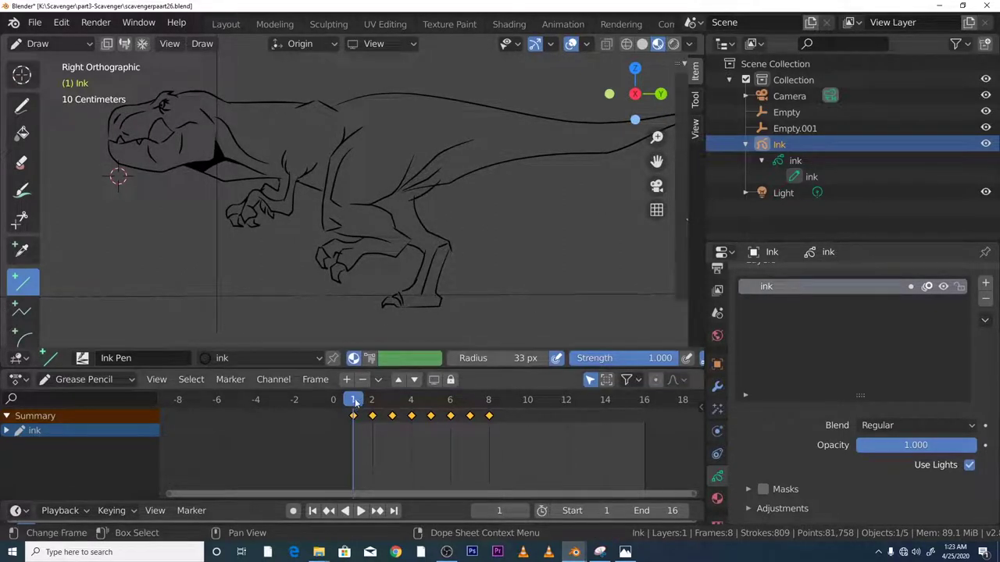
pyautogui.press('space')
pyautogui.press('space')
pyautogui.scroll(3, 312, 284)
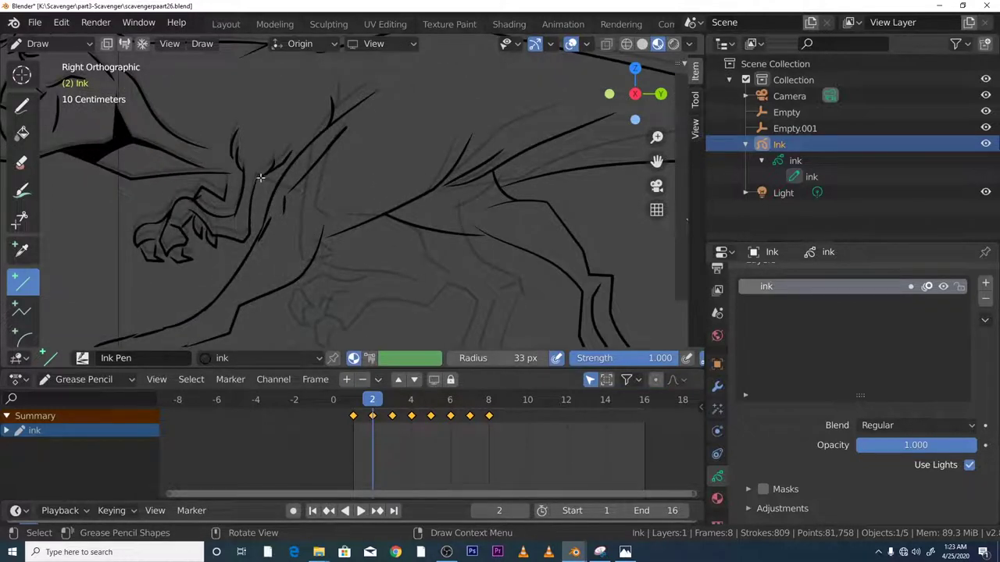
pyautogui.moveTo(261, 178)
pyautogui.mouseDown()
pyautogui.moveTo(279, 183)
pyautogui.moveTo(226, 172)
pyautogui.mouseUp()
pyautogui.press('Return')
pyautogui.press('Return')
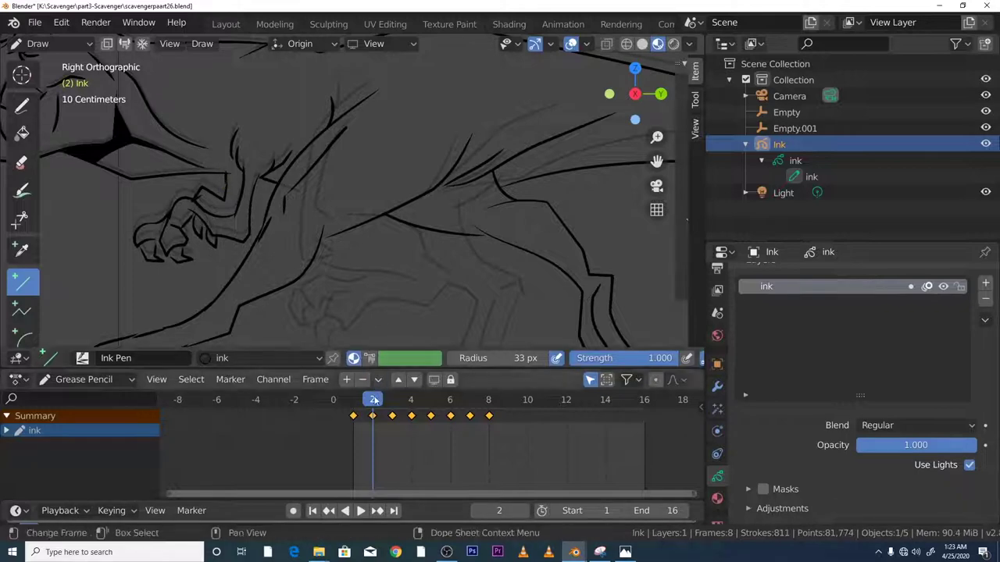
# On frame 6, try joining the tail's underside to the hind thigh with an Arc tool stroke, and undo it.
pyautogui.press('space')
pyautogui.click(485, 402)
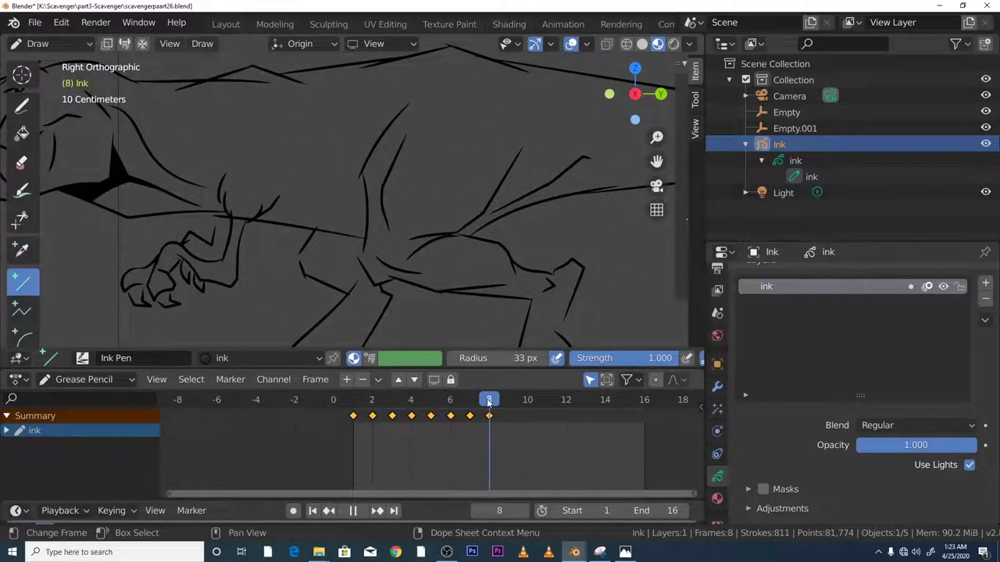
pyautogui.moveTo(489, 402)
pyautogui.mouseDown()
pyautogui.moveTo(392, 402)
pyautogui.moveTo(491, 404)
pyautogui.moveTo(451, 404)
pyautogui.mouseUp()
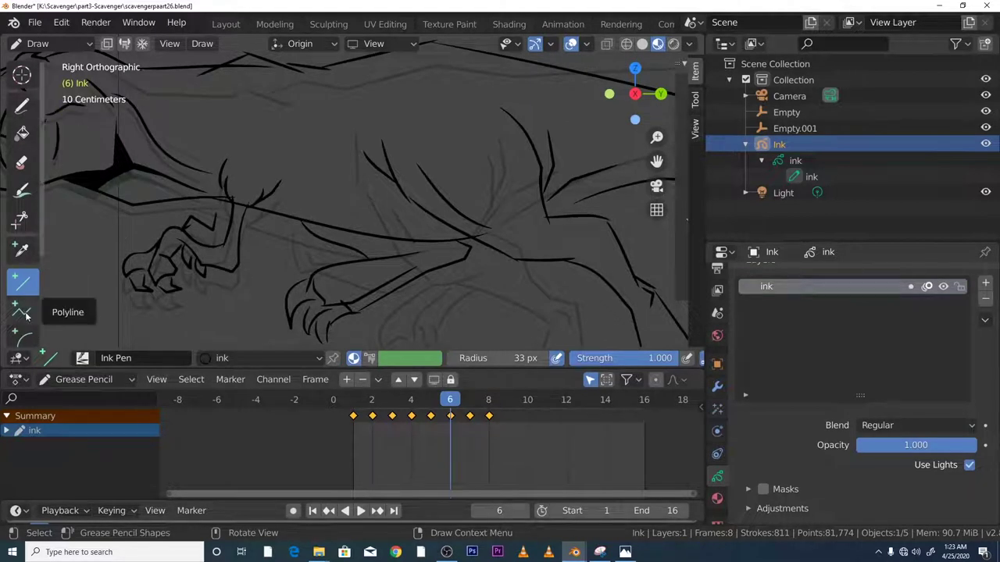
pyautogui.click(22, 343)
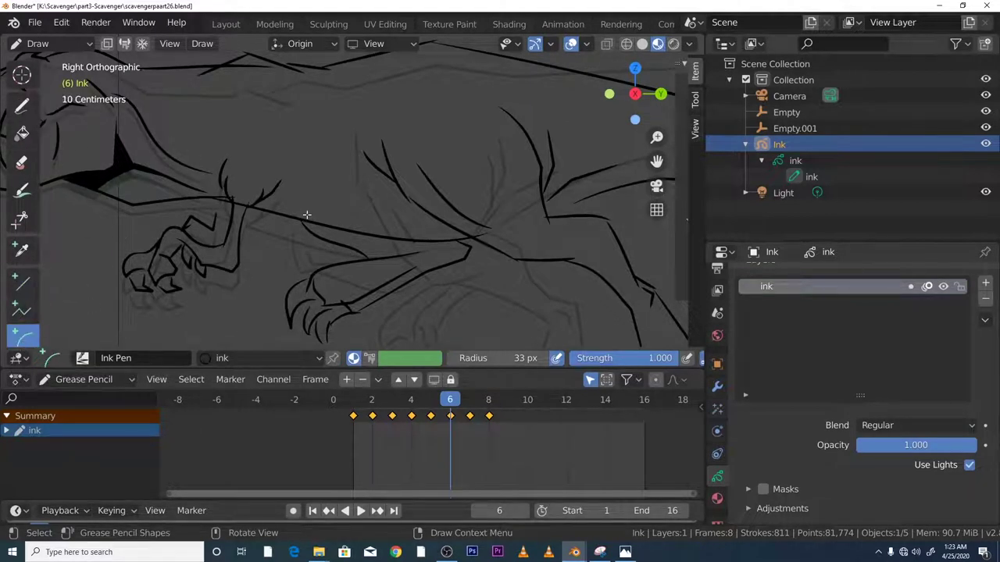
pyautogui.scroll(-2, 307, 215)
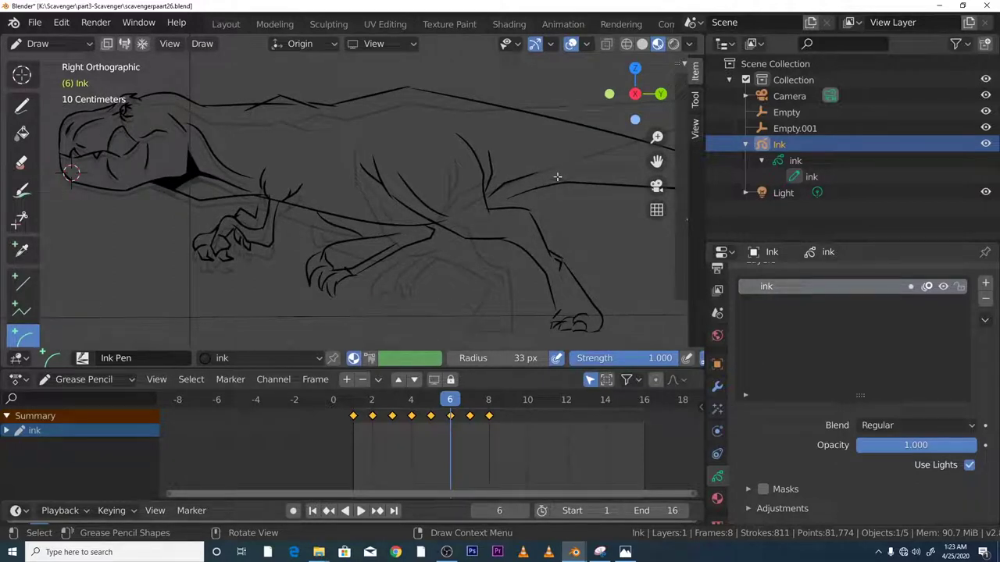
pyautogui.moveTo(554, 180)
pyautogui.mouseDown()
pyautogui.moveTo(470, 212)
pyautogui.moveTo(529, 237)
pyautogui.moveTo(509, 180)
pyautogui.moveTo(475, 216)
pyautogui.moveTo(496, 225)
pyautogui.moveTo(487, 200)
pyautogui.moveTo(475, 209)
pyautogui.moveTo(477, 226)
pyautogui.mouseUp()
pyautogui.moveTo(518, 166); pyautogui.dragTo(551, 181)
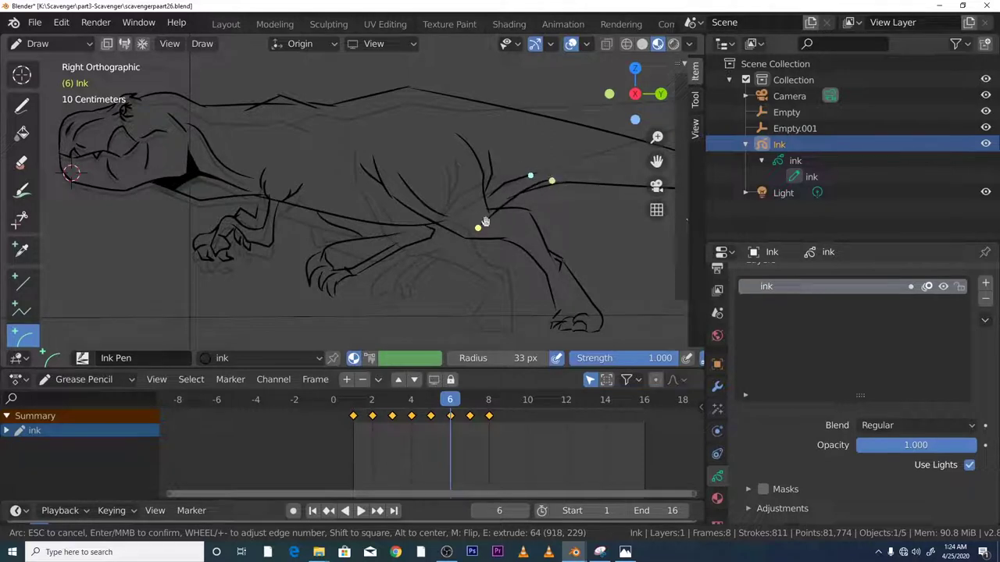
pyautogui.moveTo(478, 225); pyautogui.dragTo(479, 225)
pyautogui.press('Return')
pyautogui.scroll(2, 310, 239)
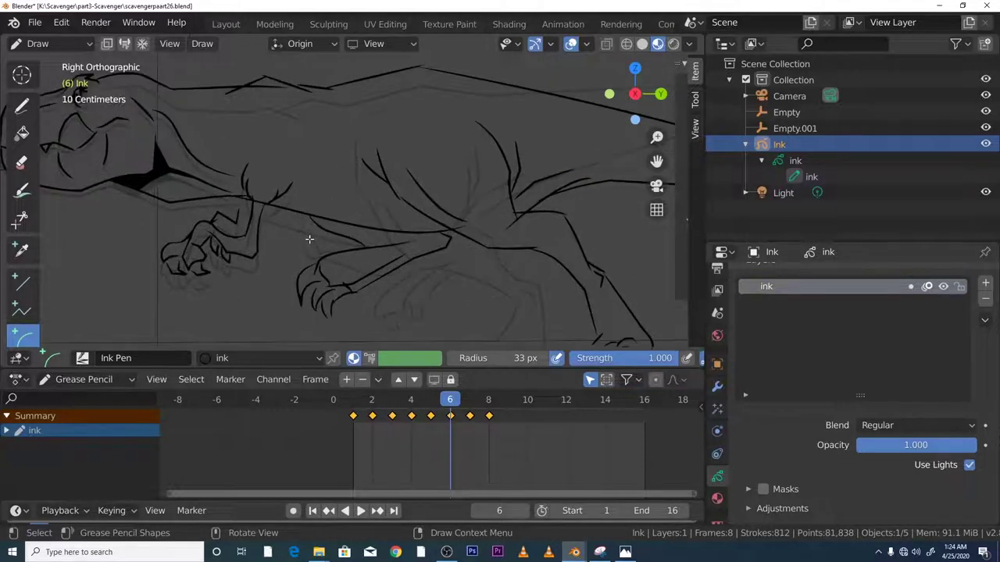
pyautogui.hotkey('ctrl', 'z')
# Play the run cycle with the whole T-rex in view, scrub through its frames and return to frame 1.
pyautogui.scroll(-4, 374, 160)
pyautogui.press('space')
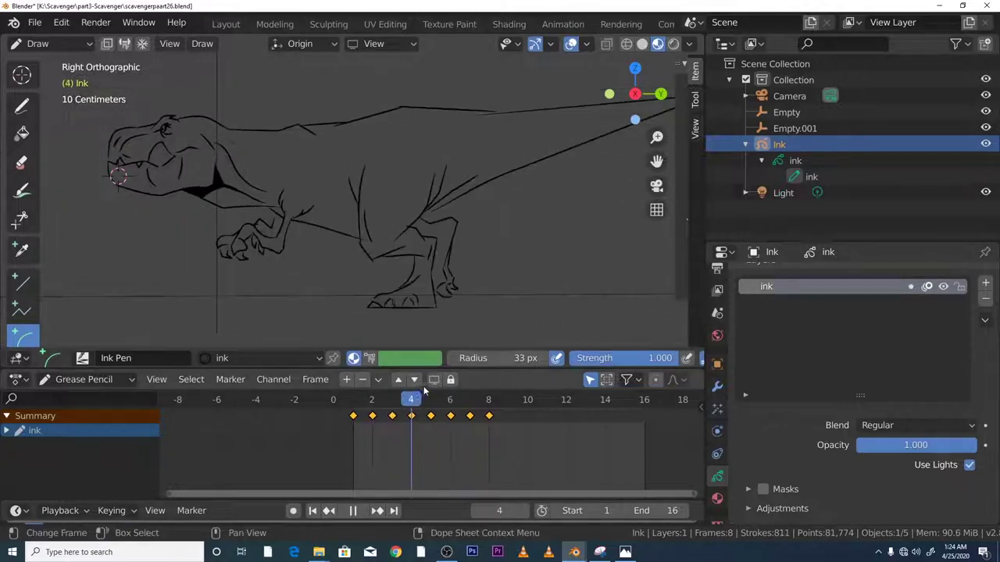
pyautogui.click(369, 398)
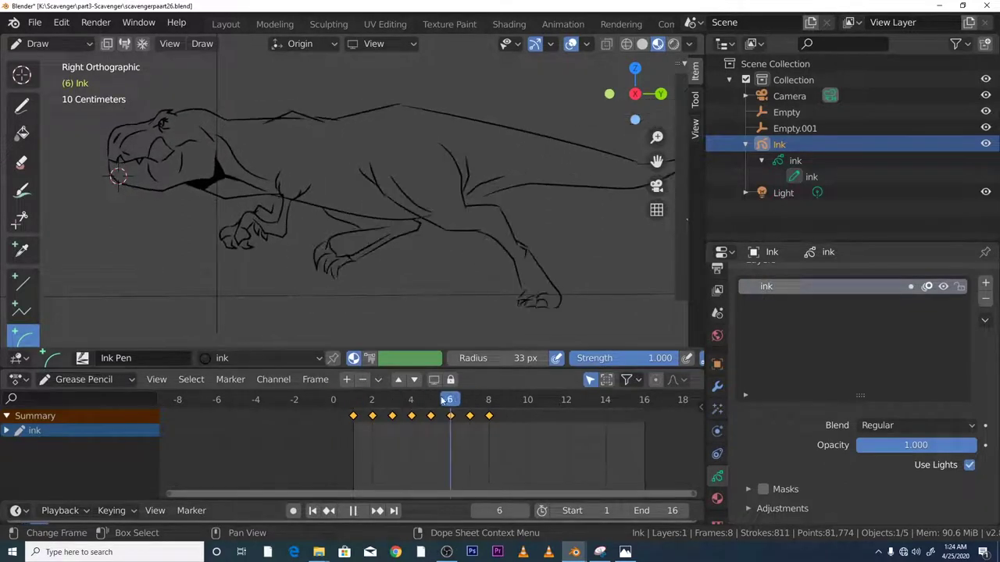
pyautogui.moveTo(442, 400); pyautogui.dragTo(360, 409)
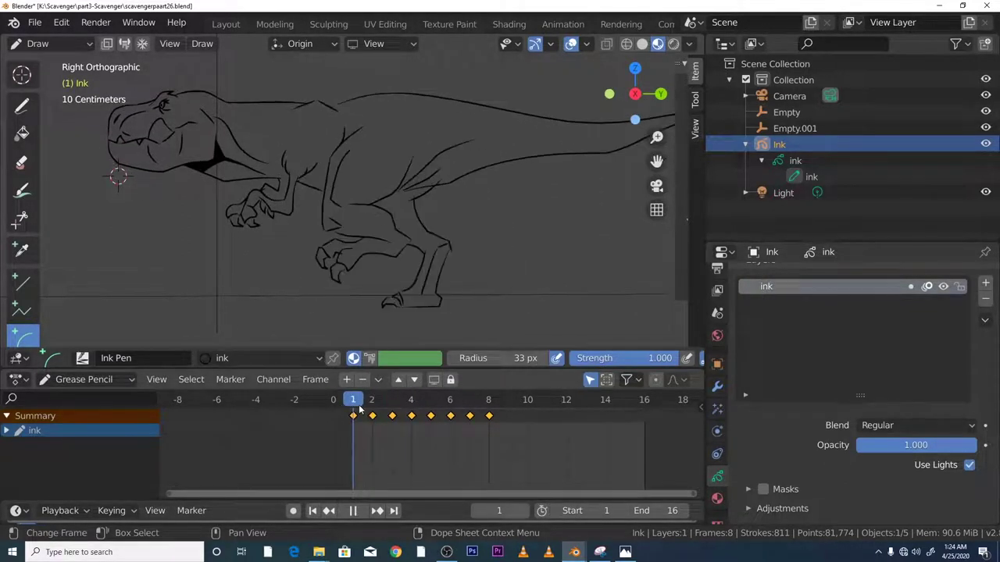
pyautogui.press('Escape')
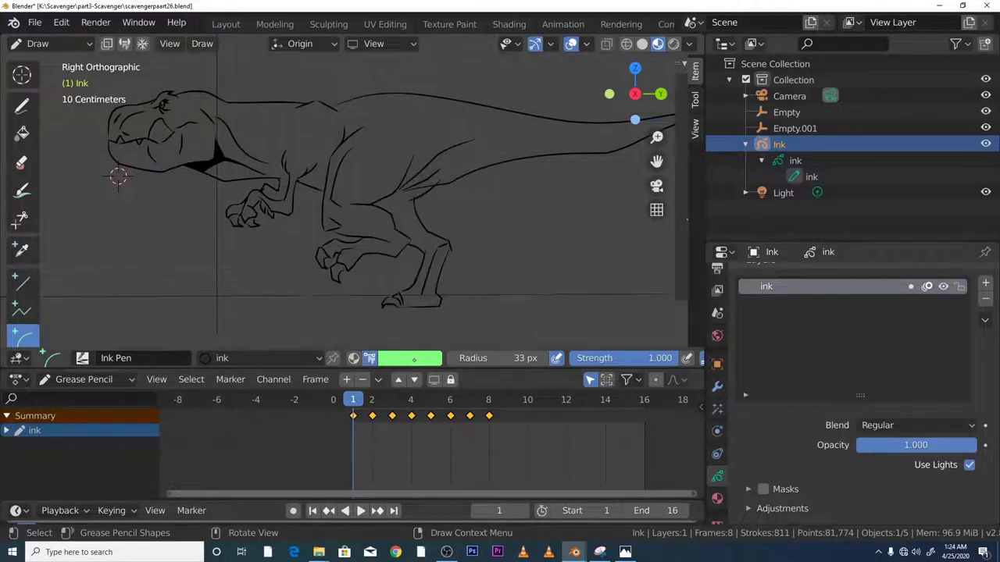
# Choose the light blue swatch of the pencil palette as the vertex colour and draw a small freehand test circle below the T-rex's hand.
pyautogui.click(410, 358)
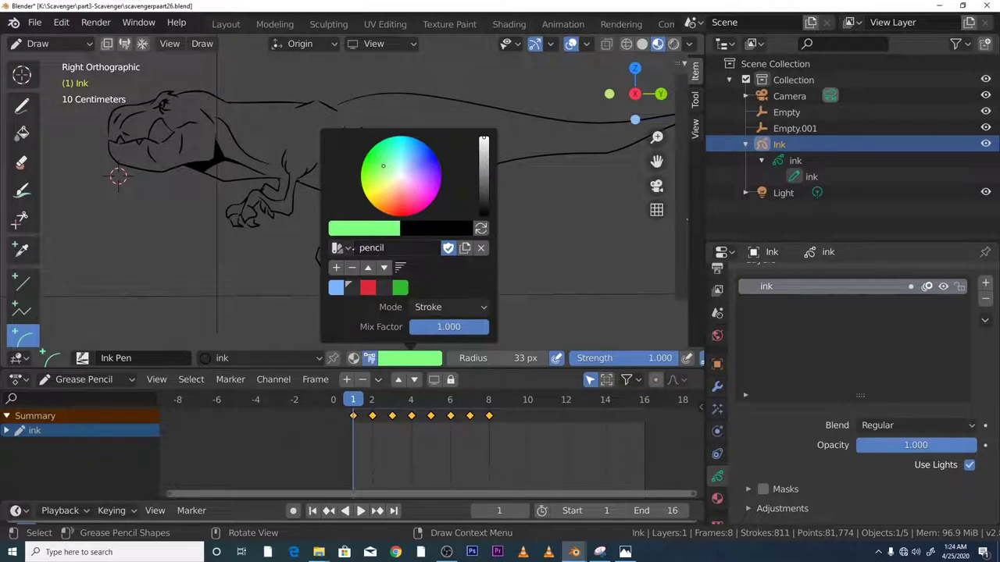
pyautogui.click(341, 247)
pyautogui.press('Escape')
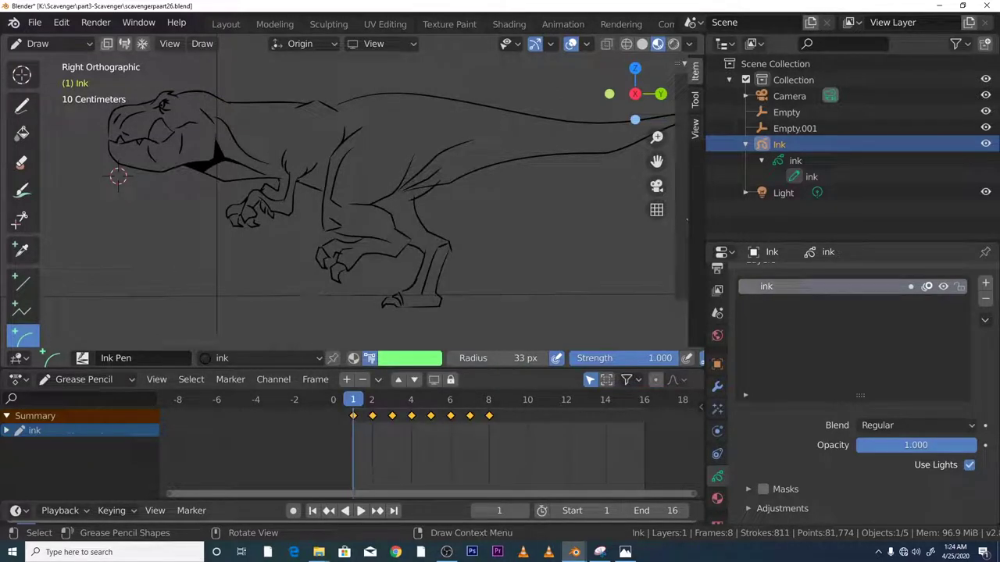
pyautogui.click(399, 358)
pyautogui.press('Escape')
pyautogui.click(384, 359)
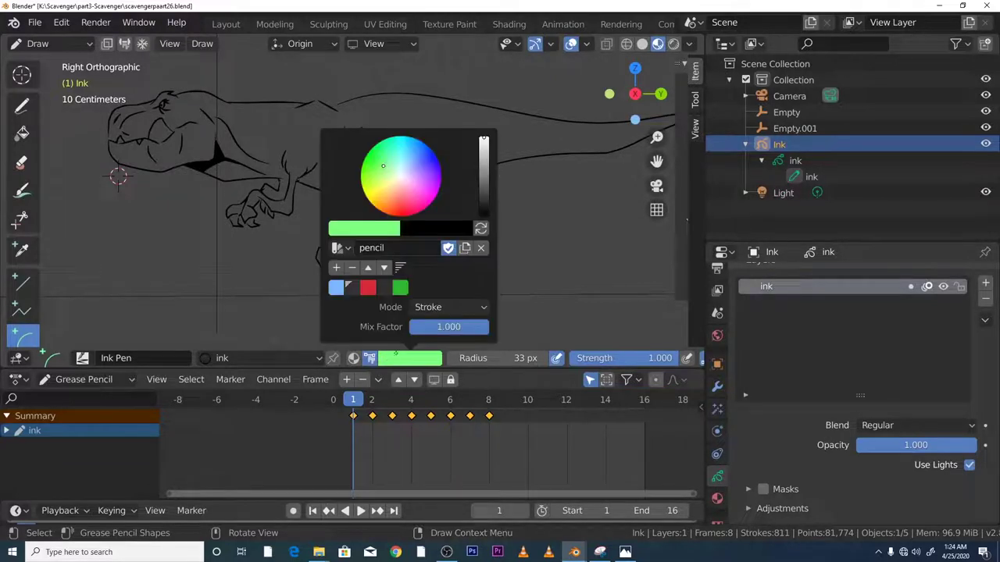
pyautogui.press('Escape')
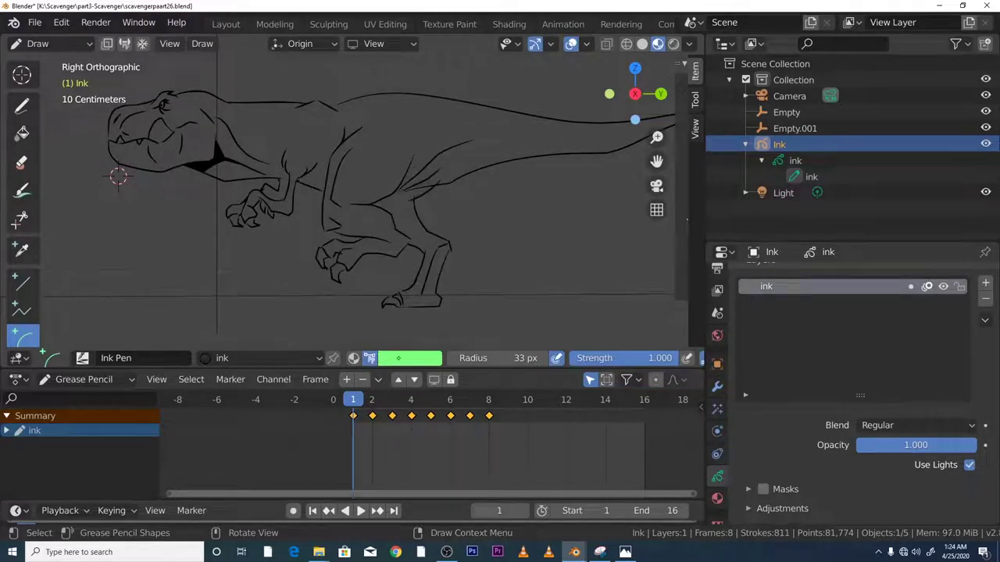
pyautogui.click(399, 359)
pyautogui.press('Escape')
pyautogui.click(390, 358)
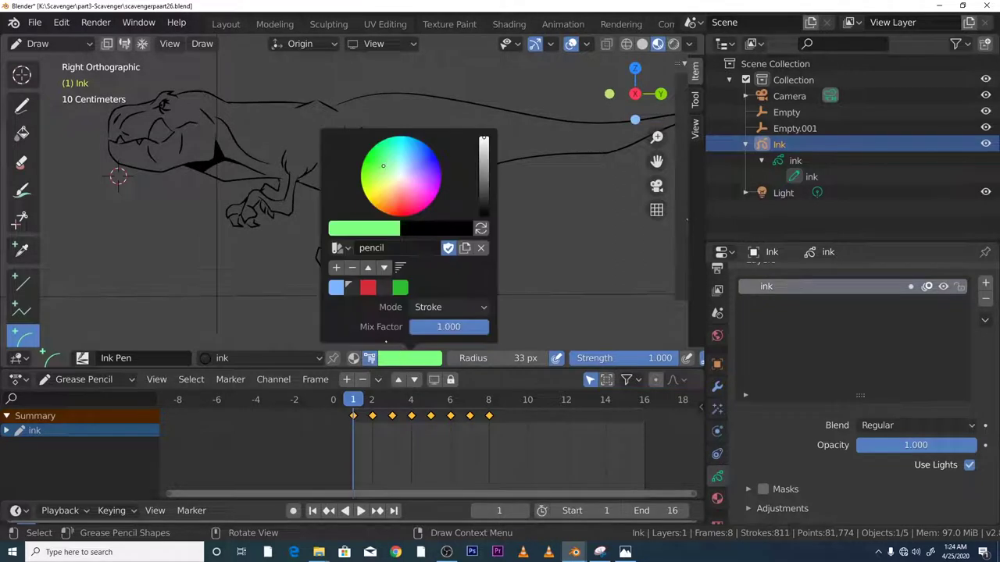
pyautogui.click(336, 286)
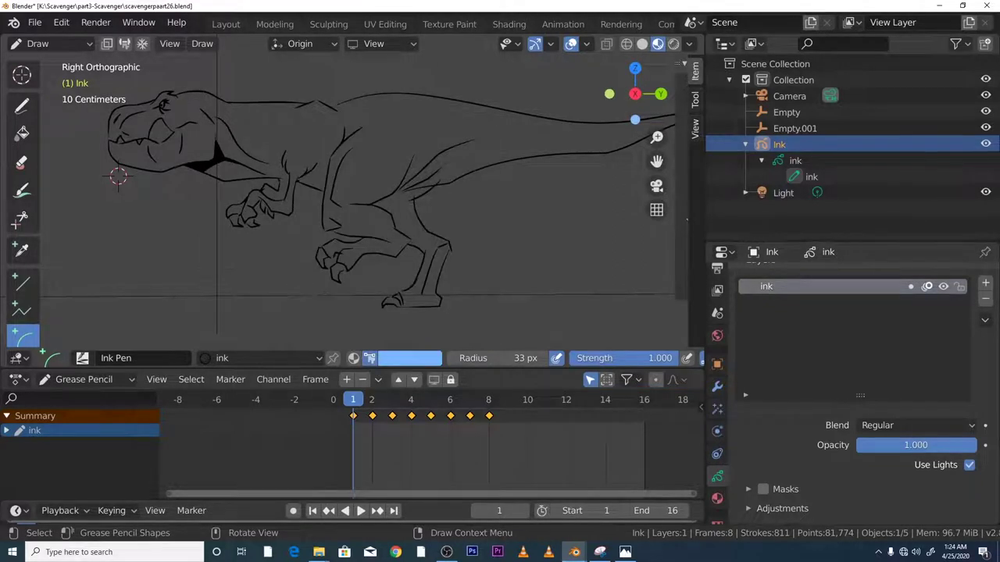
pyautogui.click(22, 106)
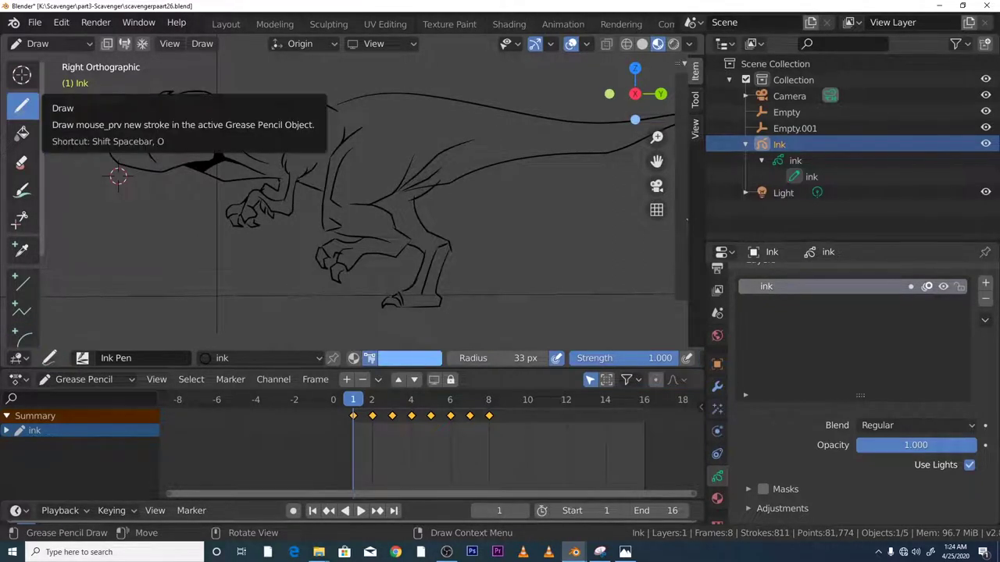
pyautogui.moveTo(234, 295); pyautogui.dragTo(244, 288)
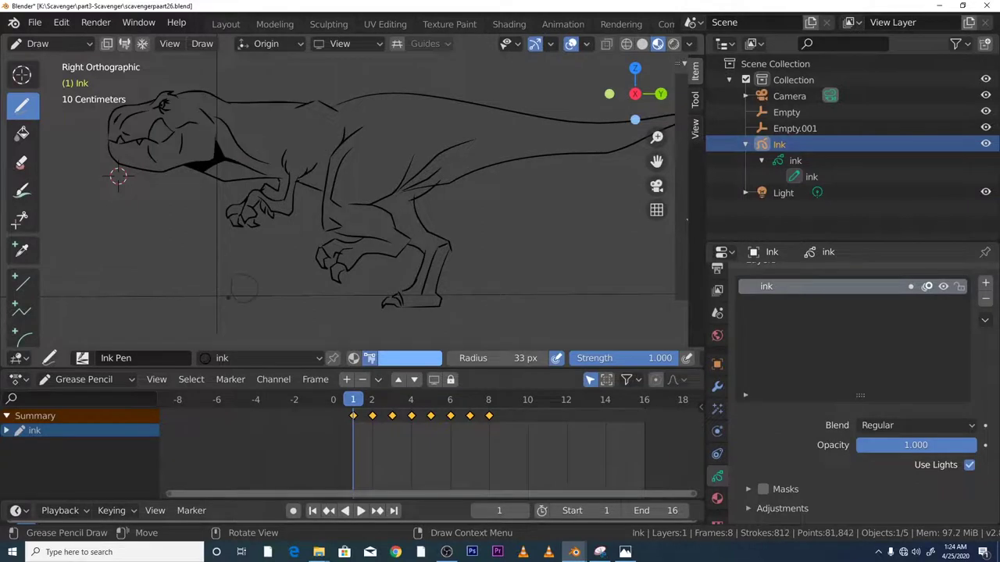
# Enable Fill in the surface settings of the ink material.
pyautogui.scroll(-10, 859, 391)
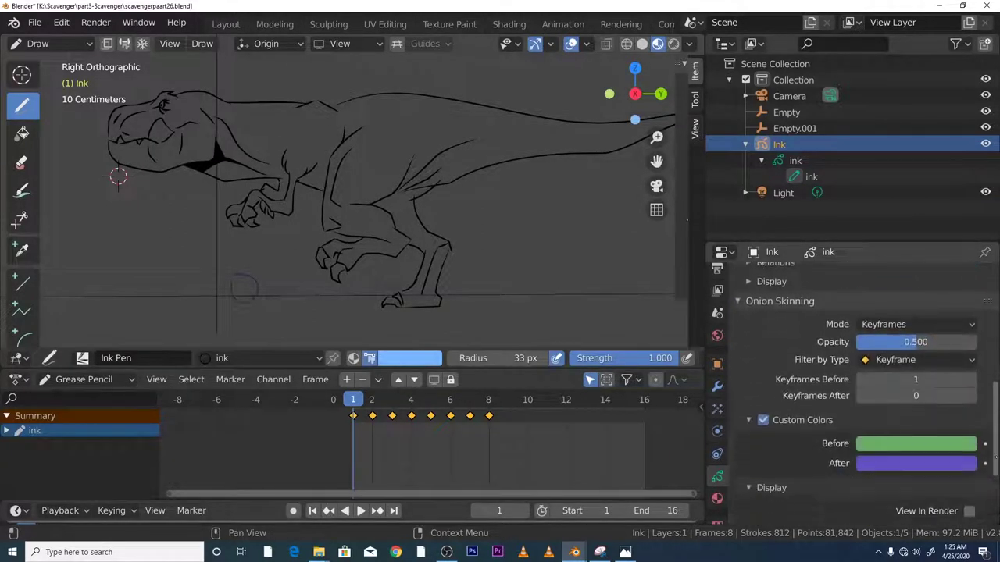
pyautogui.scroll(-2, 859, 391)
pyautogui.scroll(2, 859, 391)
pyautogui.click(717, 497)
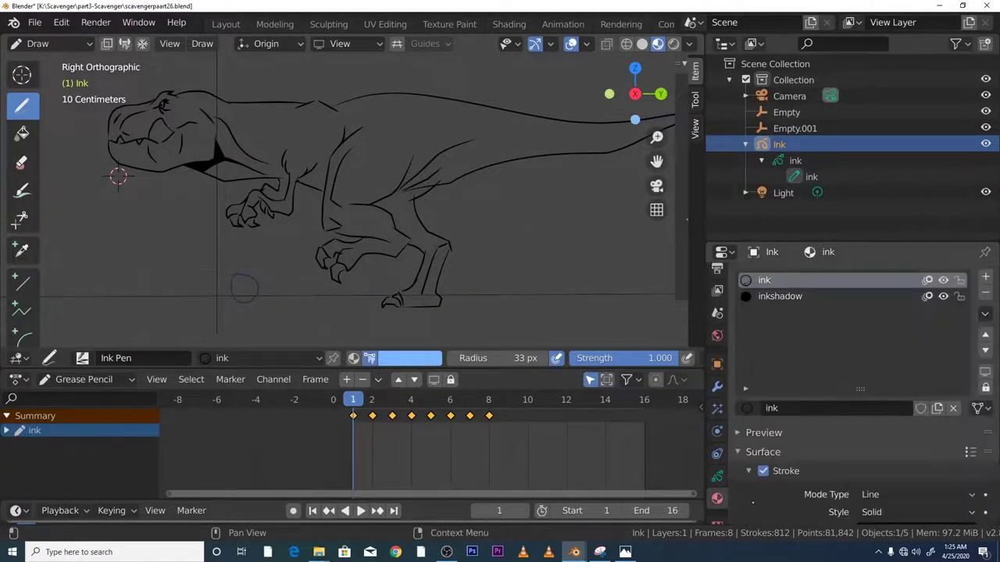
pyautogui.scroll(-4, 926, 470)
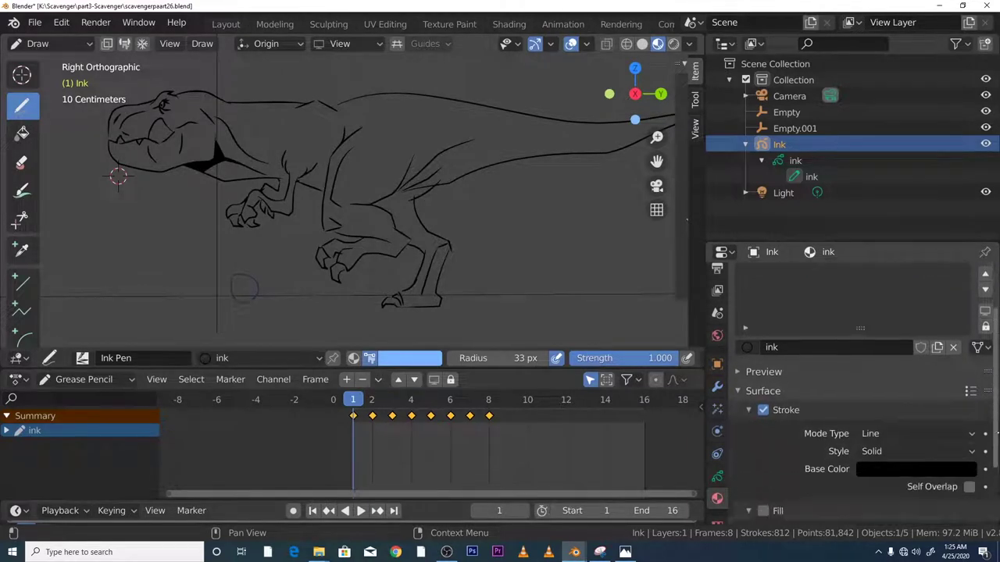
pyautogui.click(763, 431)
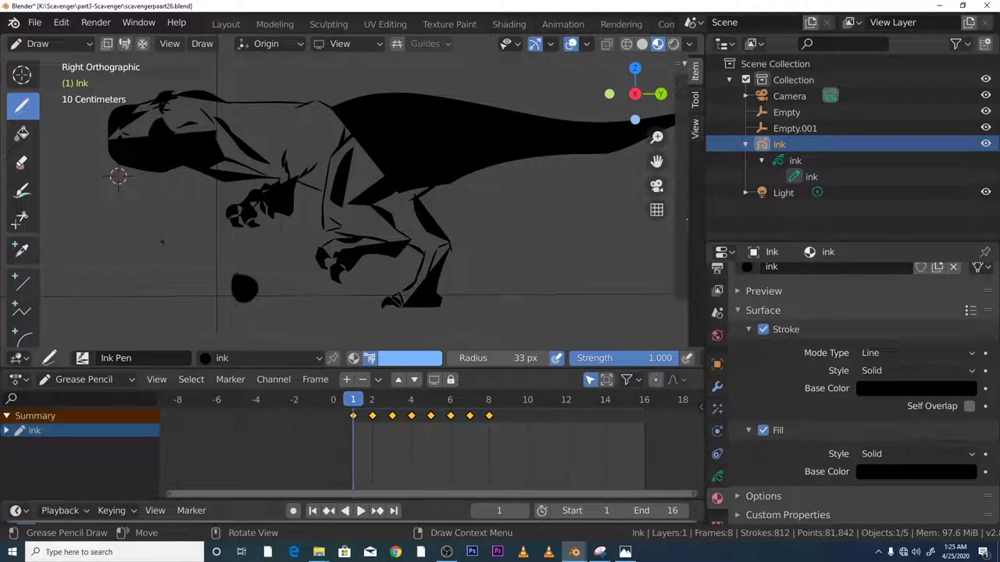
# Draw freehand test shapes, including a square, below the T-rex's head and disable Fill on the ink material.
pyautogui.moveTo(156, 249)
pyautogui.mouseDown()
pyautogui.moveTo(160, 277)
pyautogui.moveTo(183, 266)
pyautogui.moveTo(158, 246)
pyautogui.moveTo(103, 258)
pyautogui.moveTo(116, 293)
pyautogui.moveTo(147, 309)
pyautogui.moveTo(165, 291)
pyautogui.mouseUp()
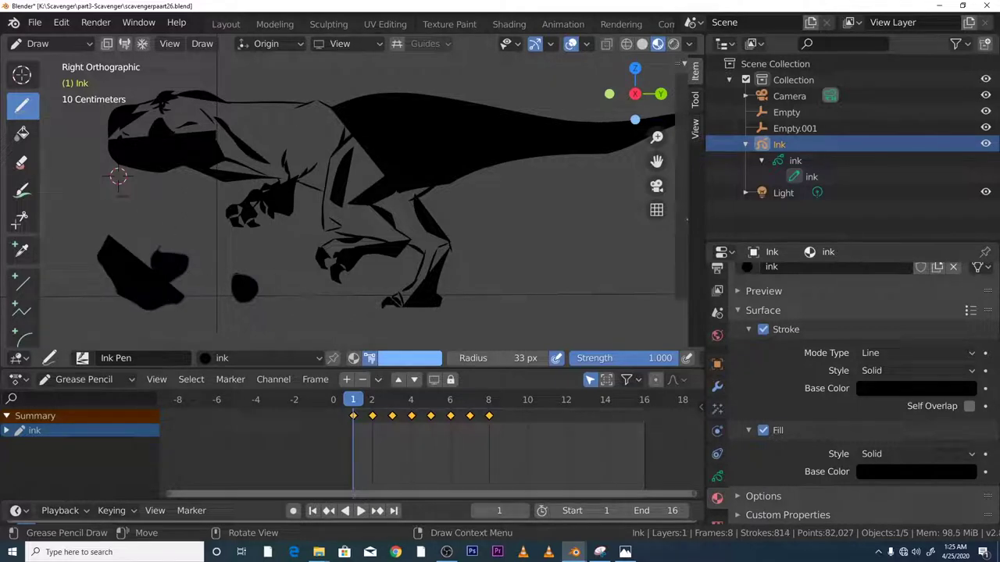
pyautogui.moveTo(121, 196)
pyautogui.mouseDown()
pyautogui.moveTo(138, 233)
pyautogui.moveTo(109, 207)
pyautogui.moveTo(117, 204)
pyautogui.mouseUp()
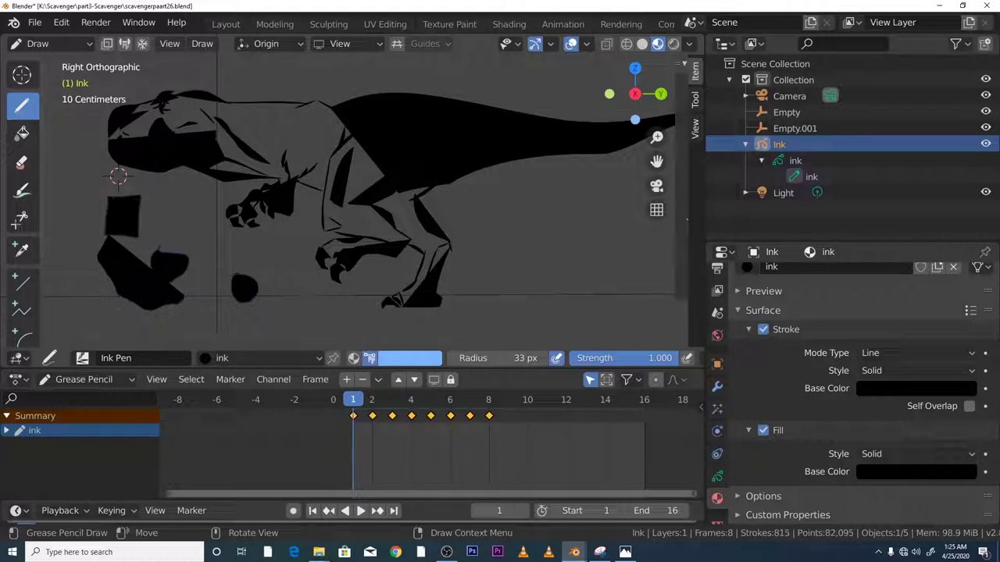
pyautogui.click(763, 430)
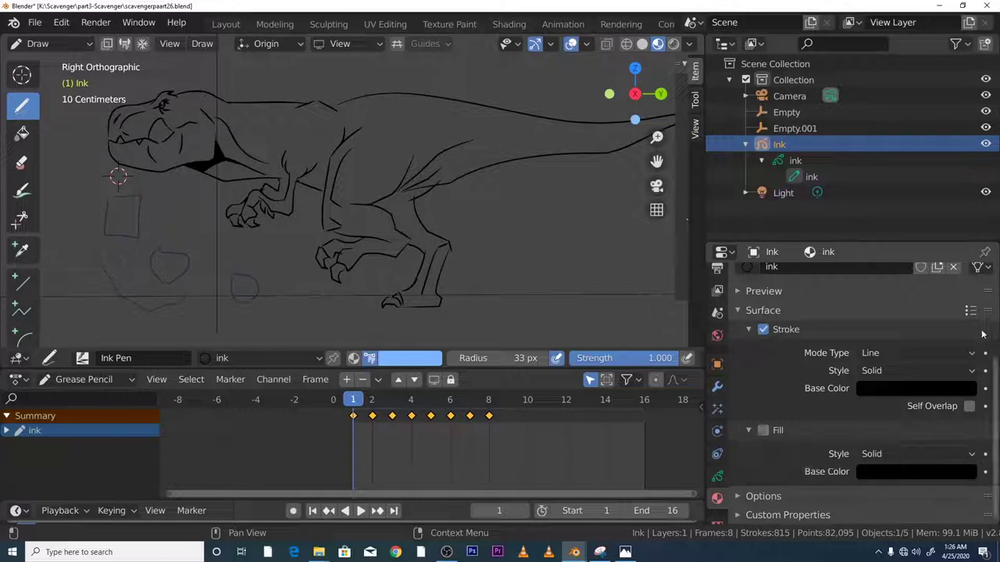
# Play the run cycle briefly, return to frame 1 and make inkshadow the active material.
pyautogui.scroll(5, 823, 369)
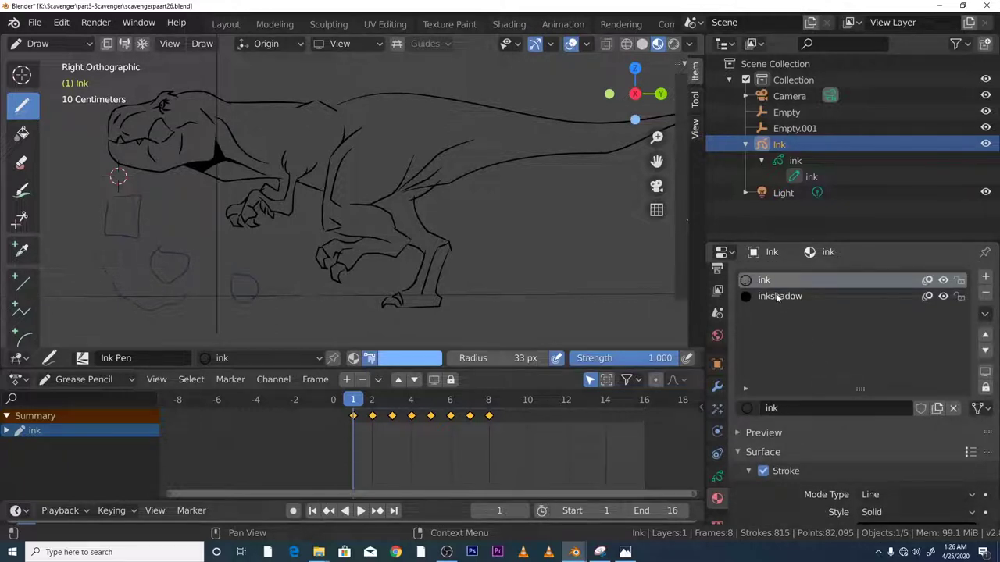
pyautogui.press('space')
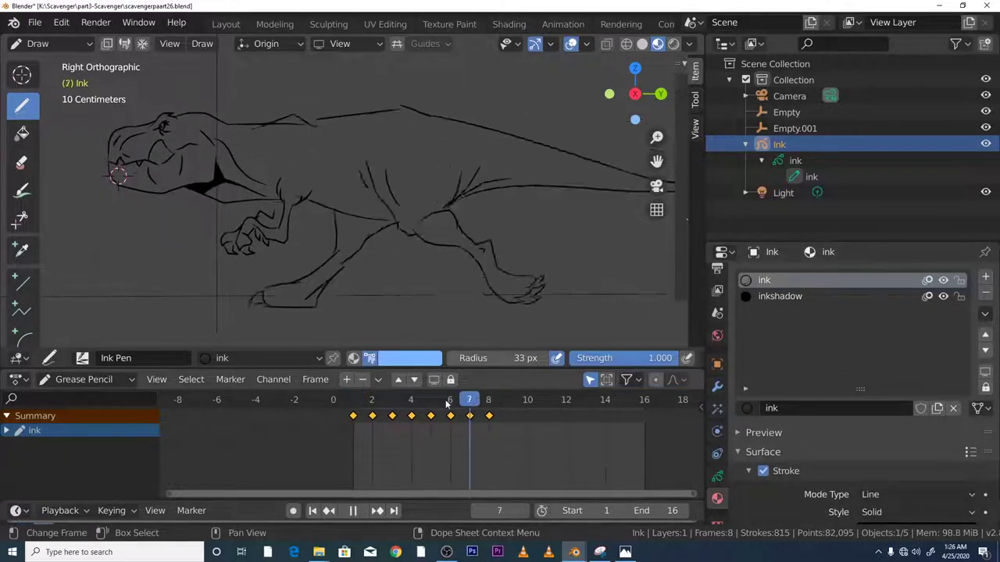
pyautogui.press('space')
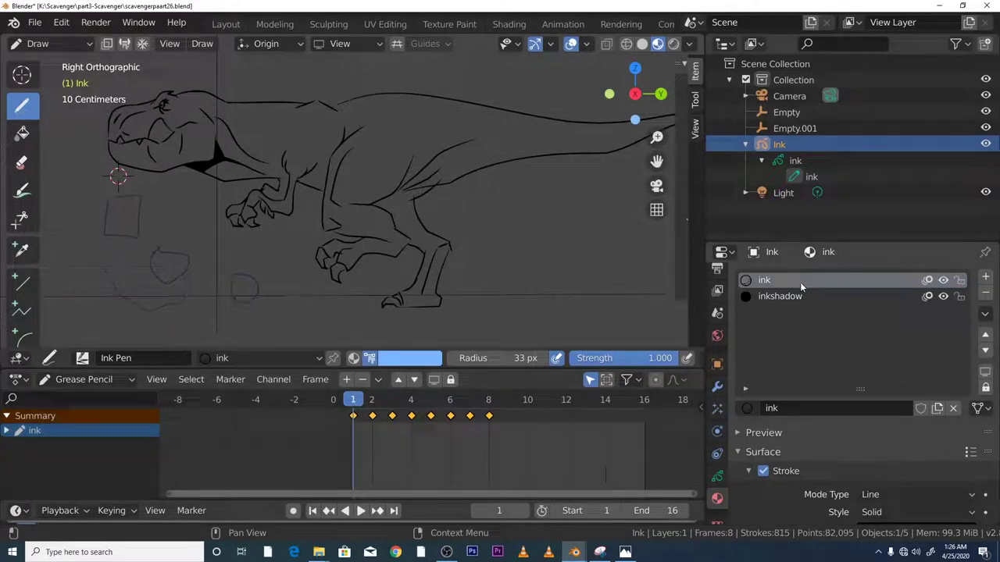
pyautogui.click(790, 299)
pyautogui.click(786, 279)
pyautogui.click(775, 297)
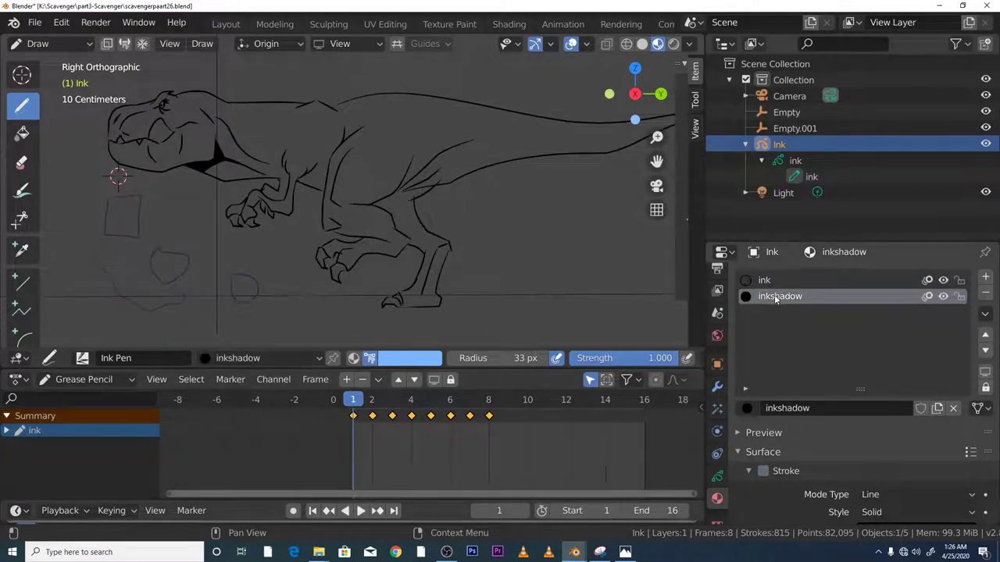
pyautogui.scroll(-1, 744, 434)
pyautogui.scroll(1, 742, 428)
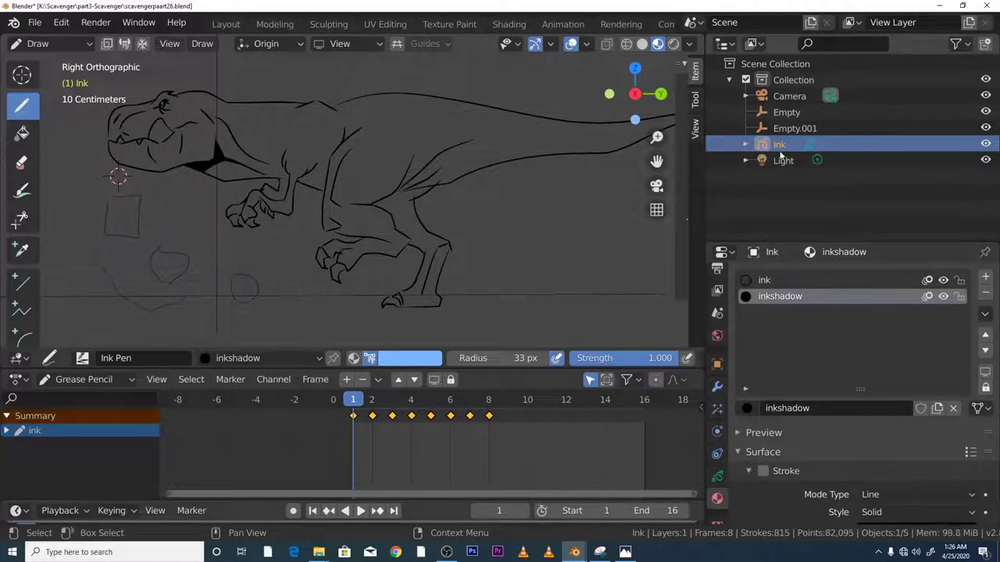
# Collapse the Ink object in the scene hierarchy and add a new Grease Pencil layer above the ink layer.
pyautogui.click(746, 145)
pyautogui.click(717, 477)
pyautogui.scroll(5, 775, 414)
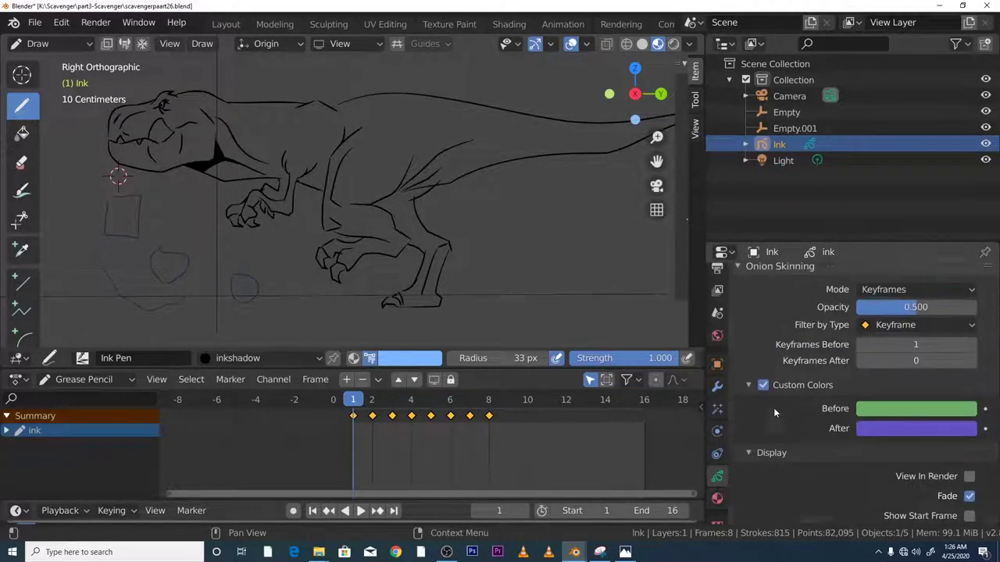
pyautogui.scroll(3, 774, 407)
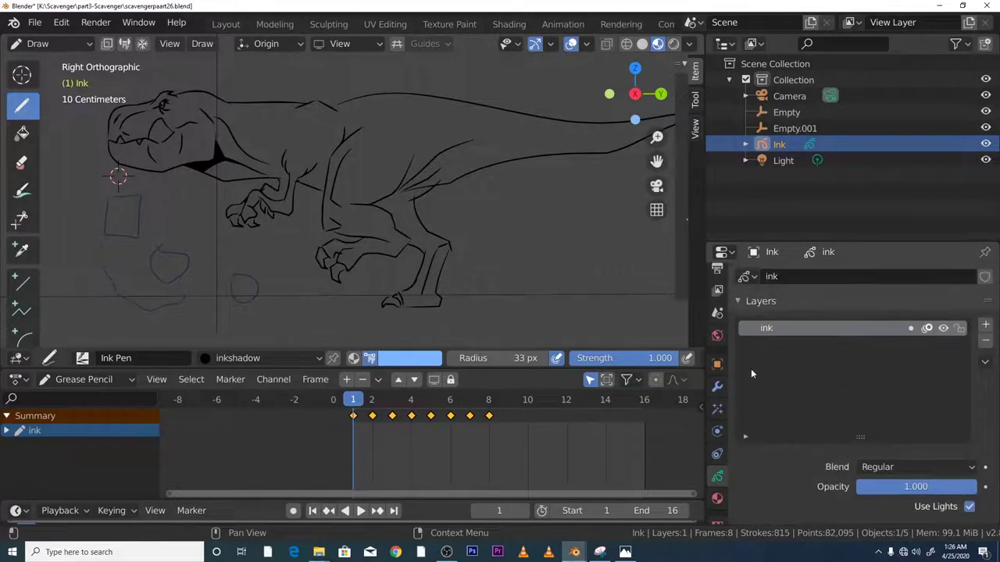
pyautogui.click(717, 499)
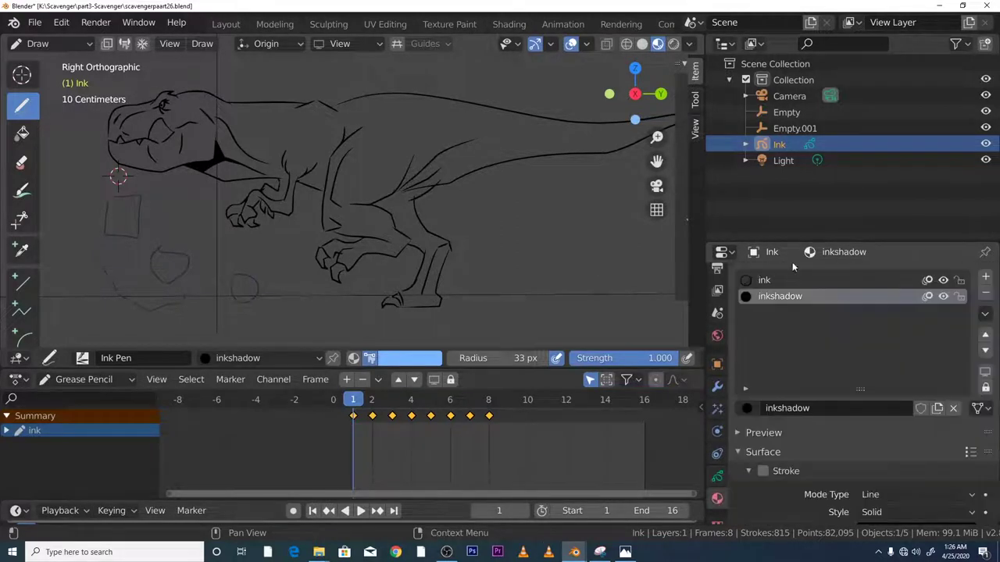
pyautogui.click(717, 475)
pyautogui.scroll(5, 777, 359)
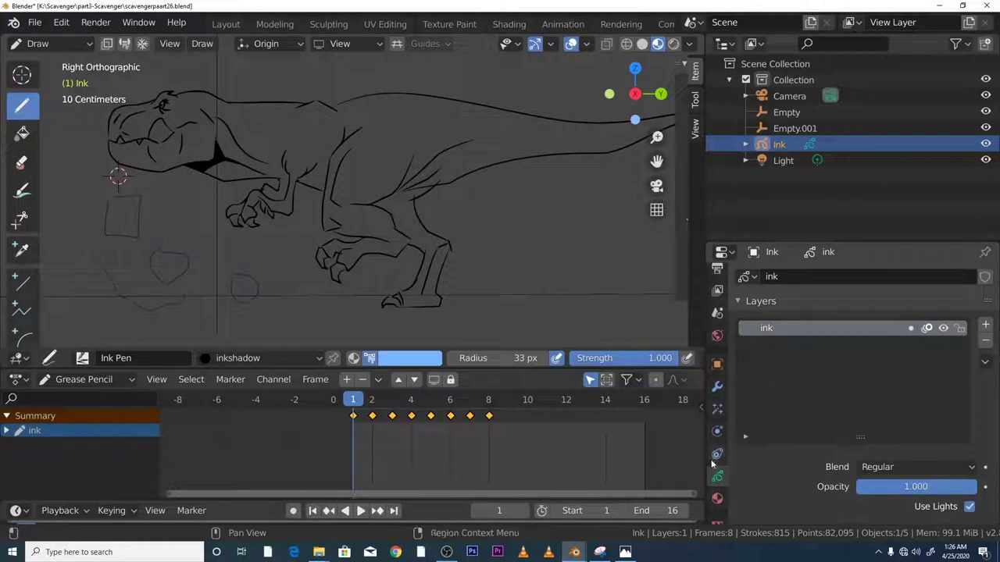
pyautogui.click(985, 326)
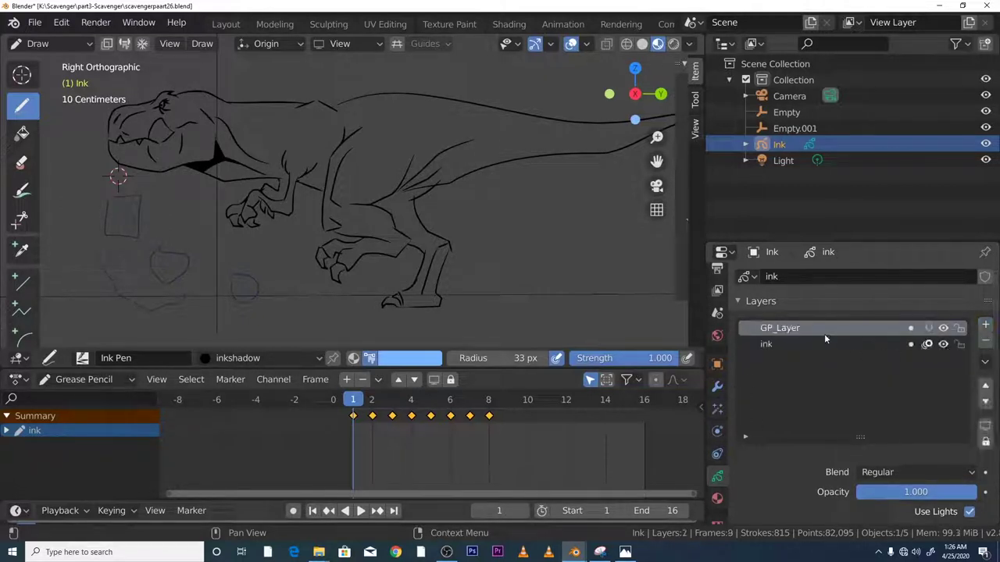
# Rename the new Grease Pencil layer blockcolor and move it below the ink layer.
pyautogui.doubleClick(825, 333)
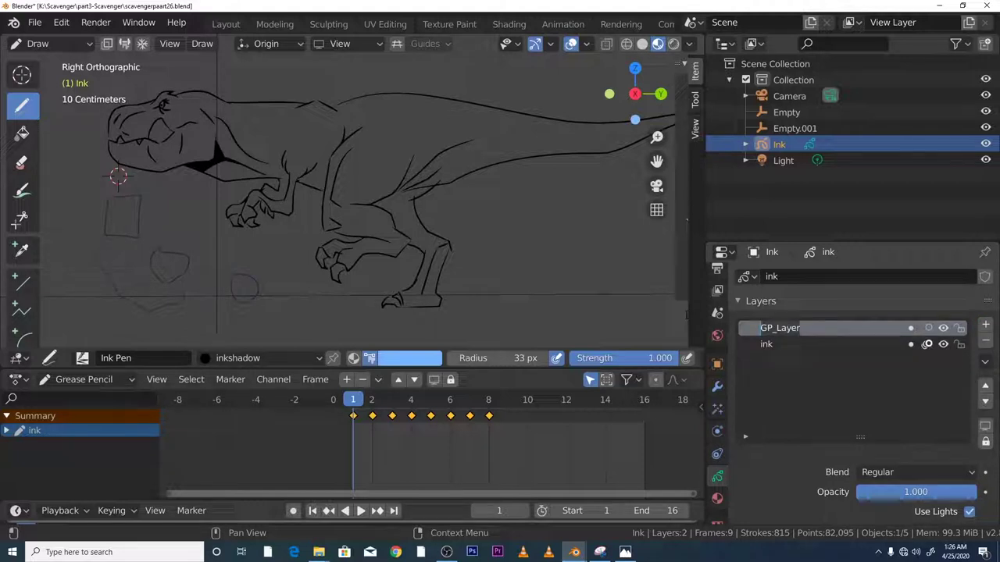
pyautogui.write('blockcolor')
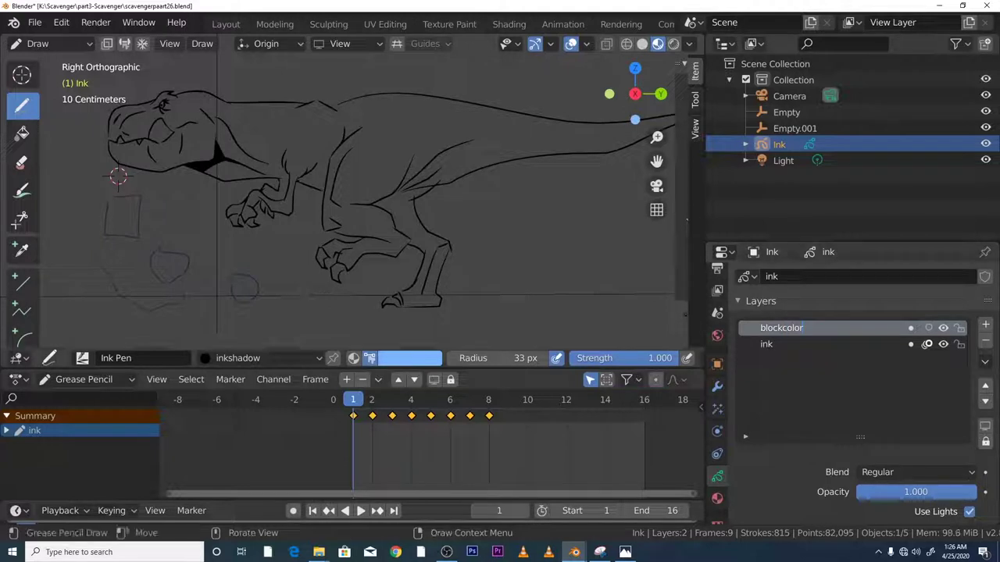
pyautogui.press('Return')
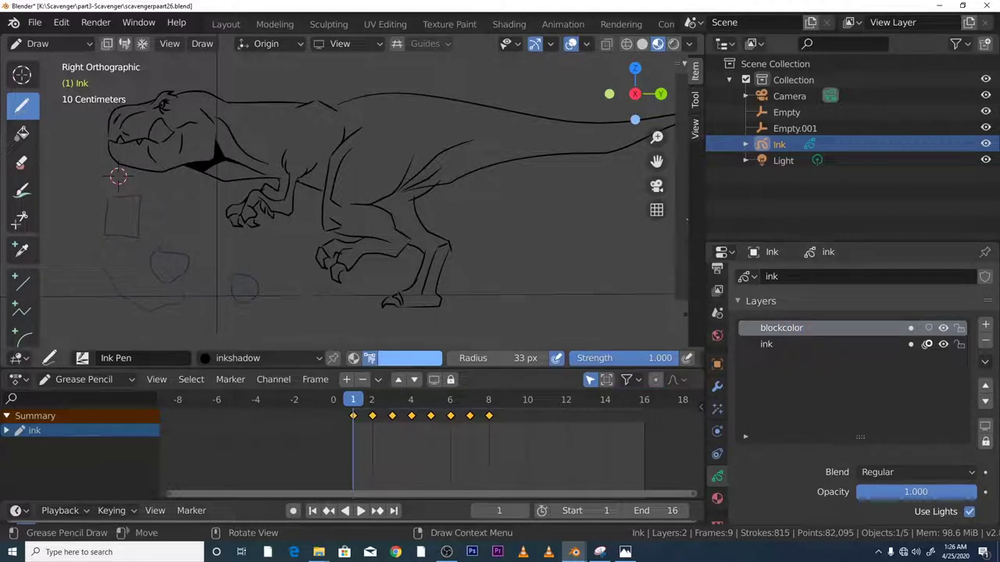
pyautogui.click(985, 403)
pyautogui.scroll(-2, 189, 180)
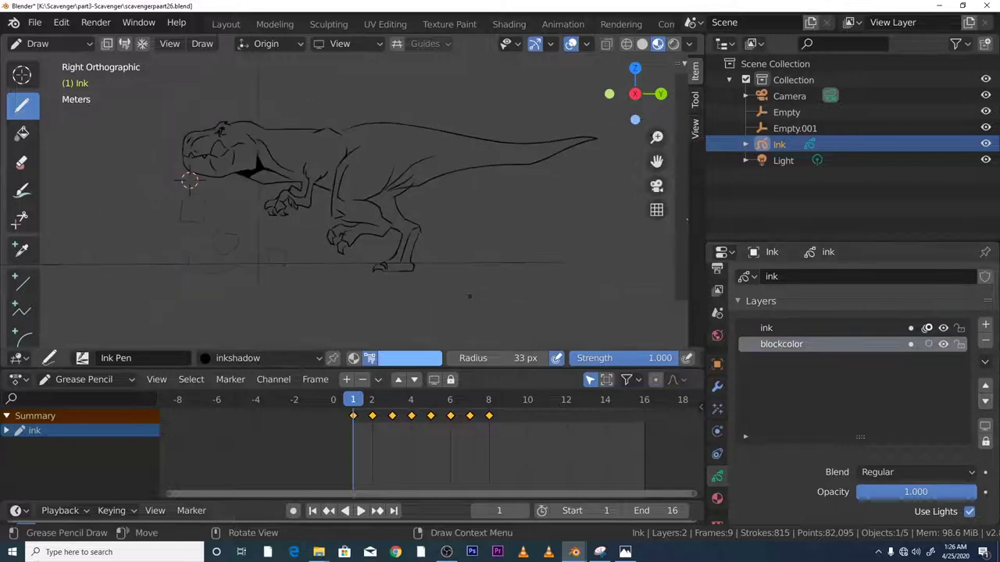
pyautogui.scroll(2, 189, 179)
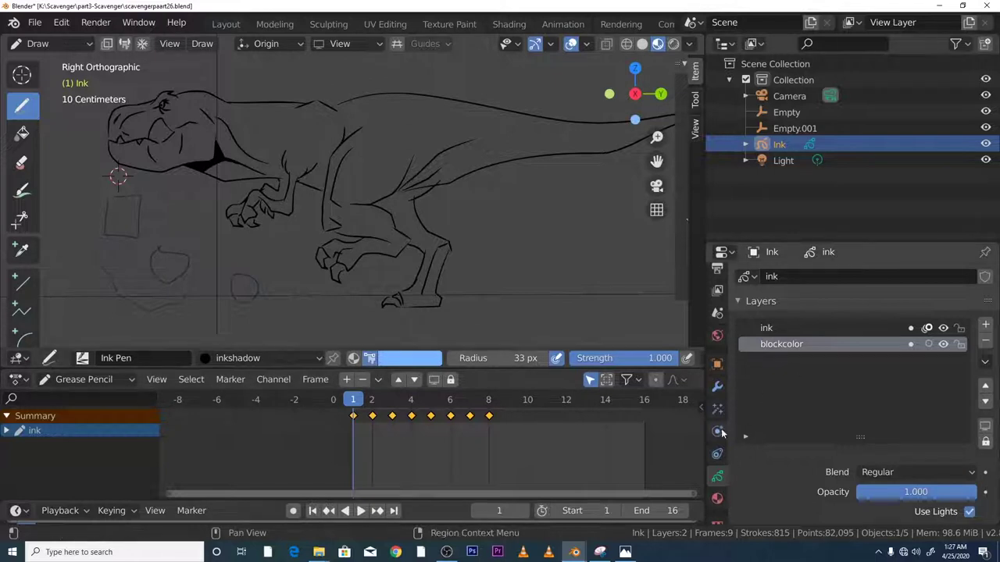
# Add a new material to the Ink object and name it blockcolor.
pyautogui.scroll(-2, 721, 316)
pyautogui.click(317, 357)
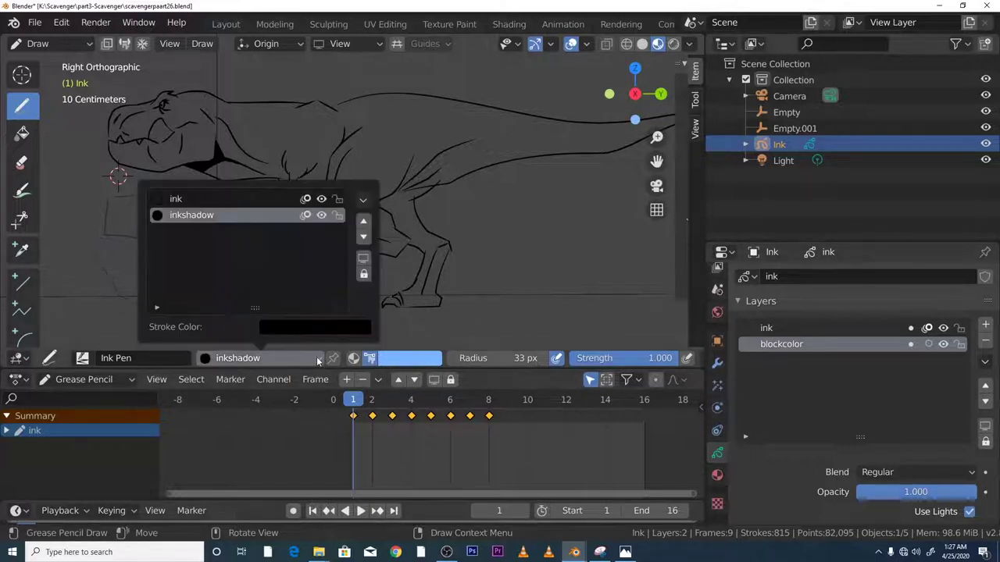
pyautogui.scroll(-3, 769, 357)
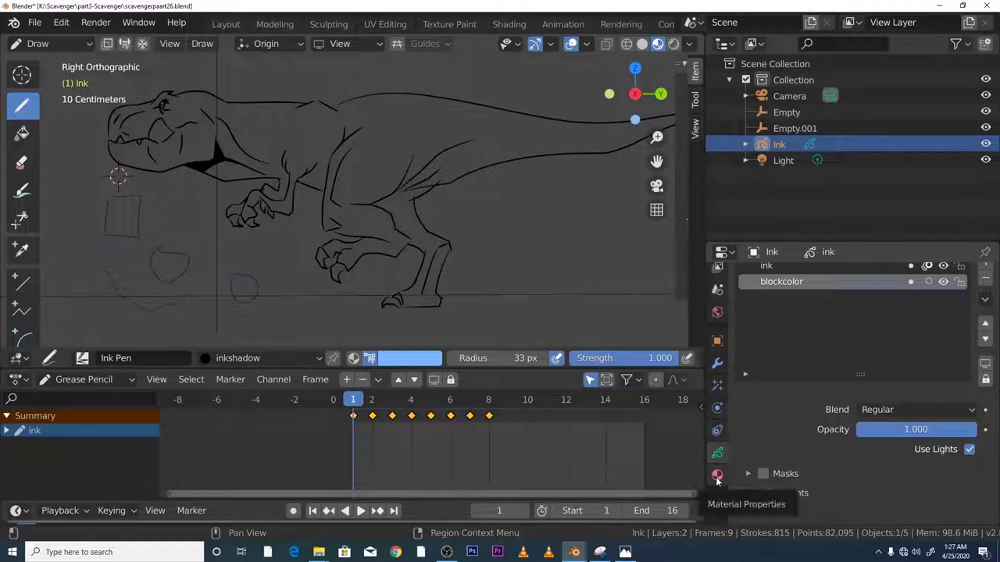
pyautogui.click(718, 476)
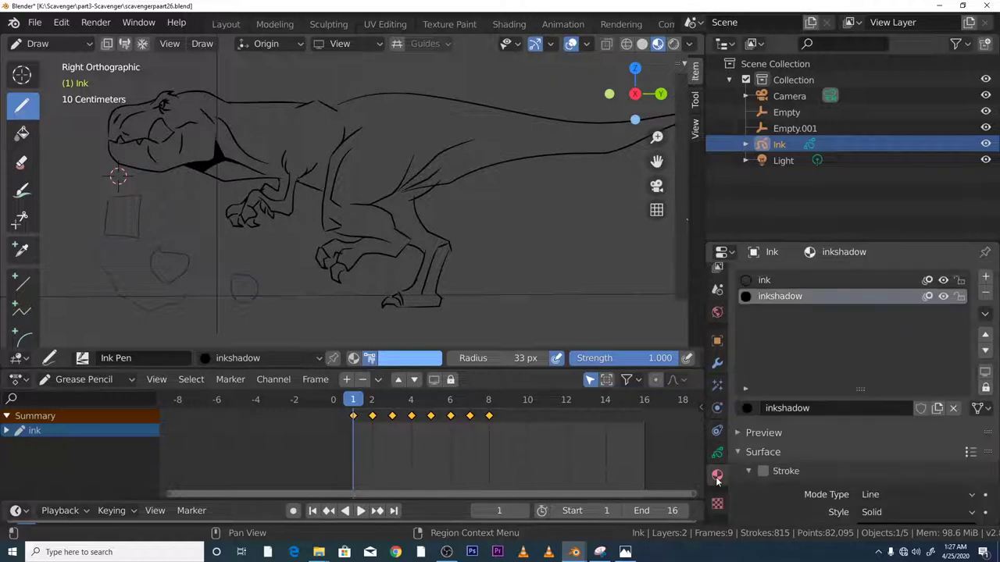
pyautogui.click(985, 277)
pyautogui.click(826, 408)
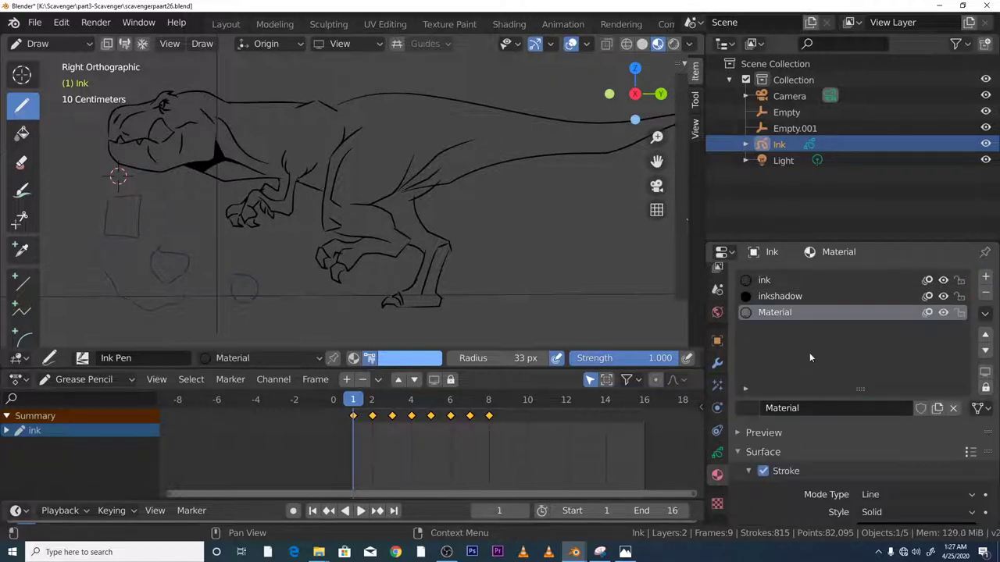
pyautogui.doubleClick(797, 313)
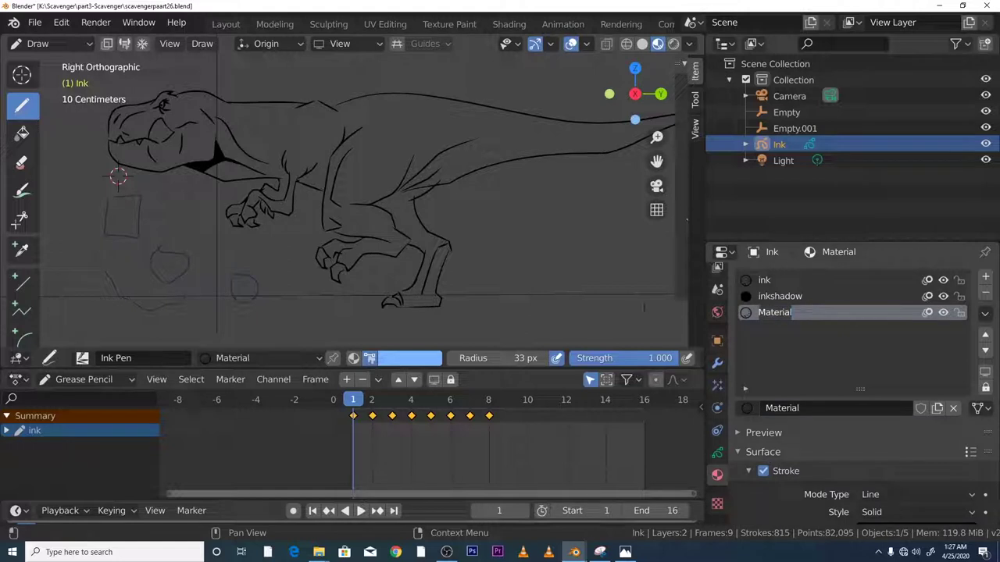
pyautogui.press('BackSpace')
pyautogui.write('block')
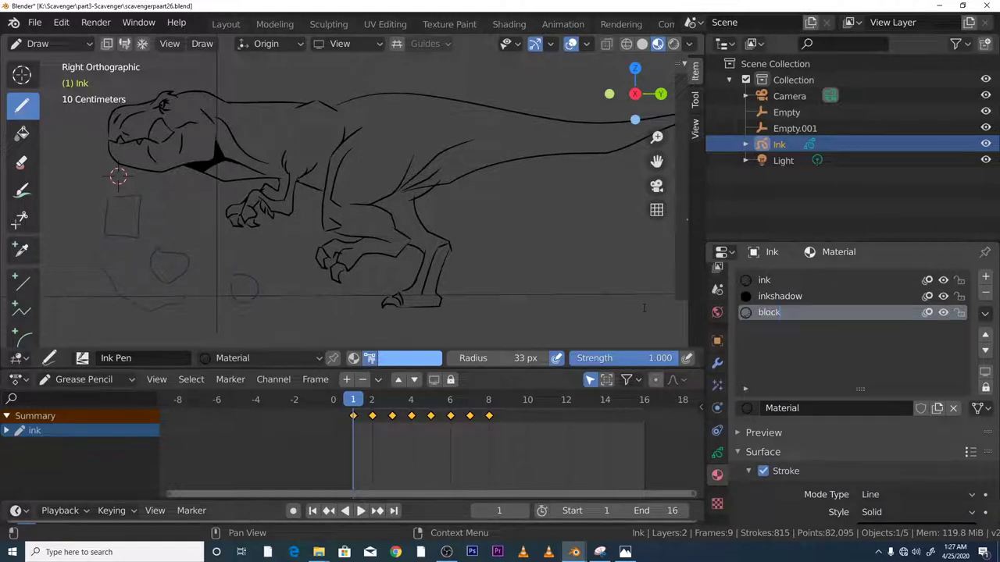
pyautogui.write('color')
pyautogui.press('Return')
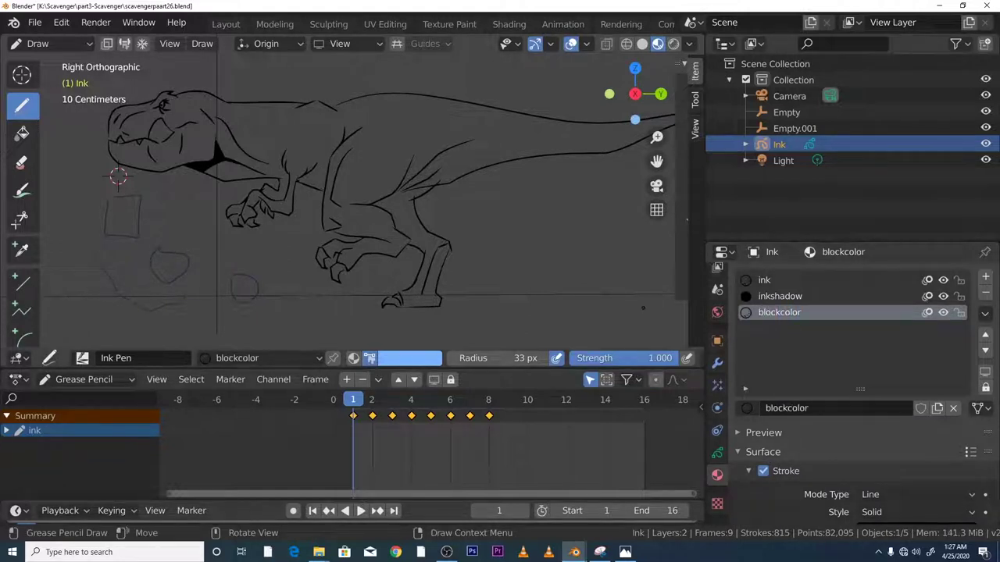
# Create a new colour palette for the Ink Pen brush and name it blockcolor.
pyautogui.click(387, 362)
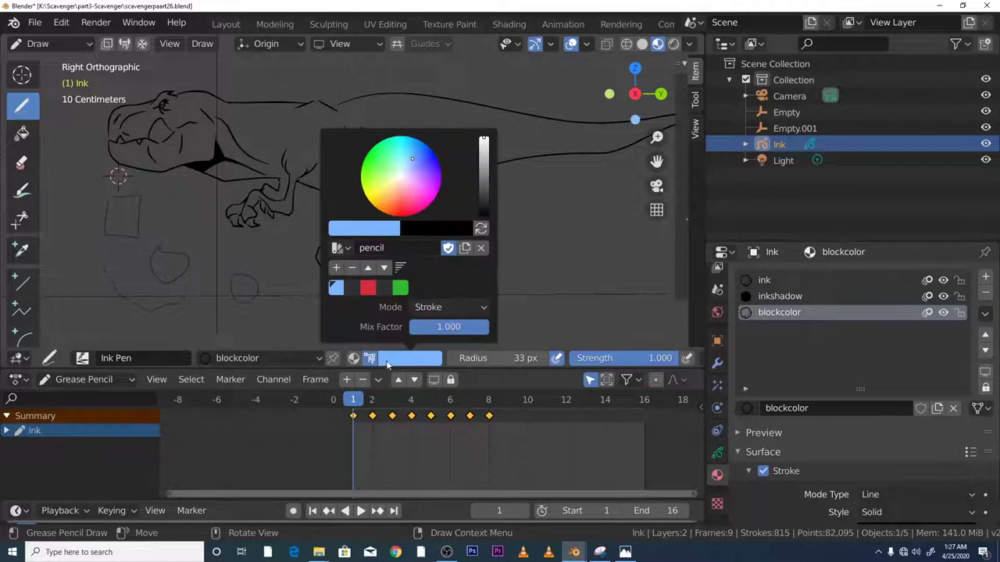
pyautogui.click(465, 249)
pyautogui.click(359, 248)
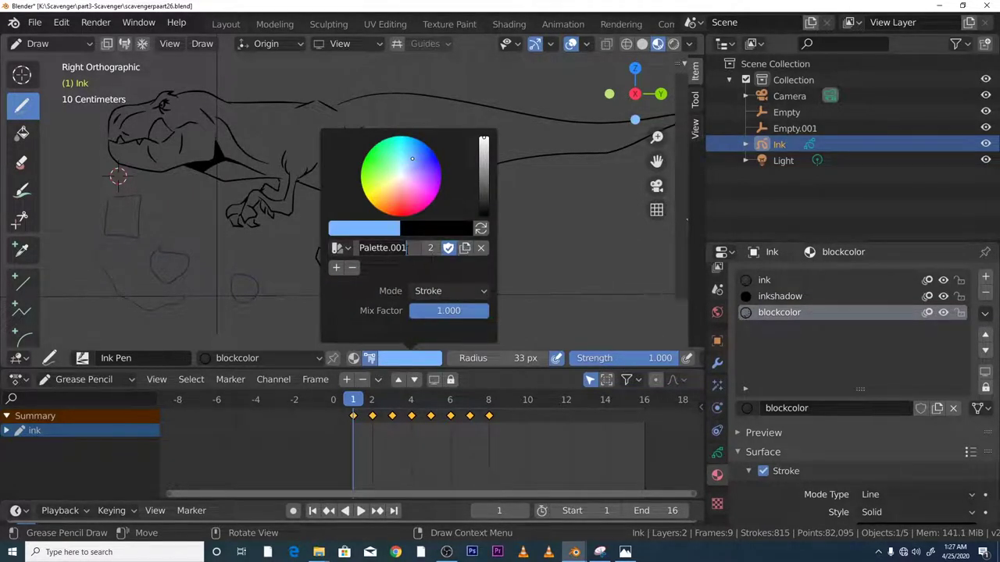
pyautogui.write('blockc')
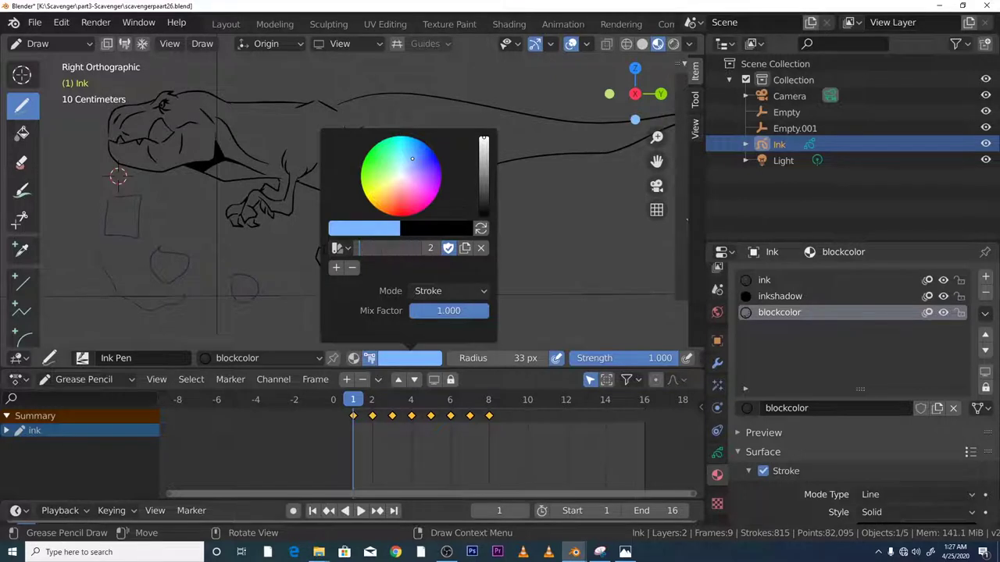
pyautogui.write('olor')
pyautogui.press('Return')
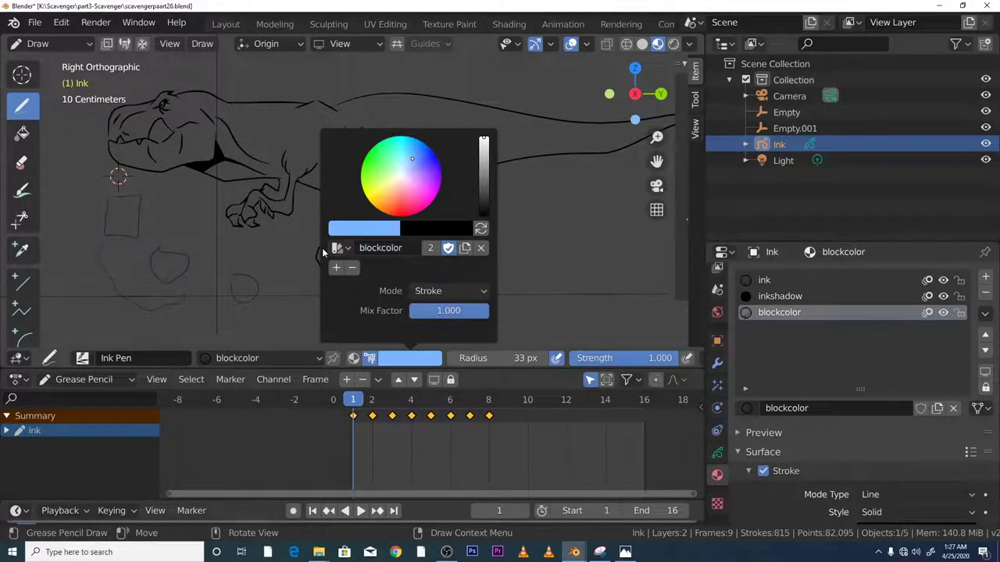
# Set the brush colour to a darkened burnt orange and add it as a swatch to the blockcolor palette.
pyautogui.click(405, 358)
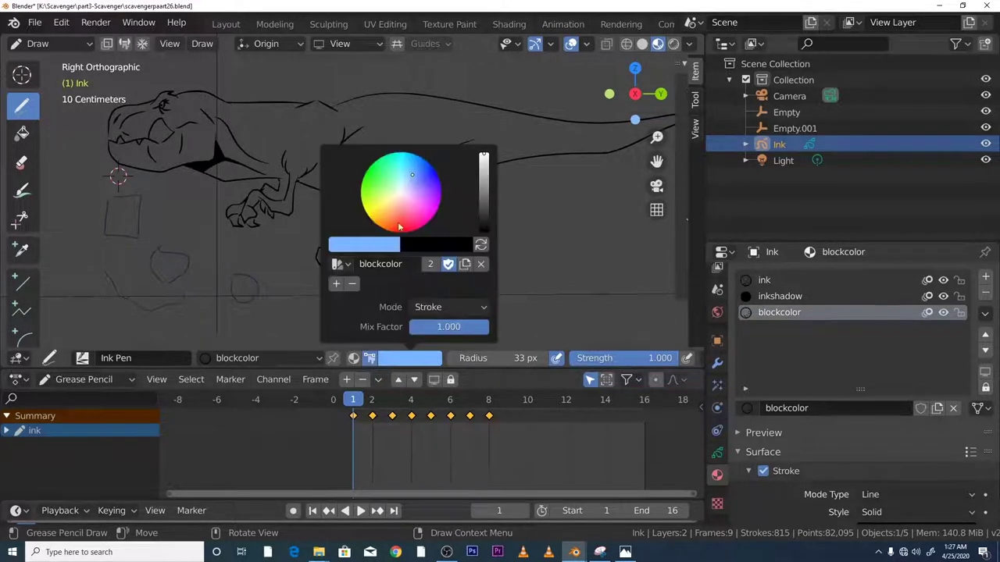
pyautogui.moveTo(399, 226); pyautogui.dragTo(389, 220)
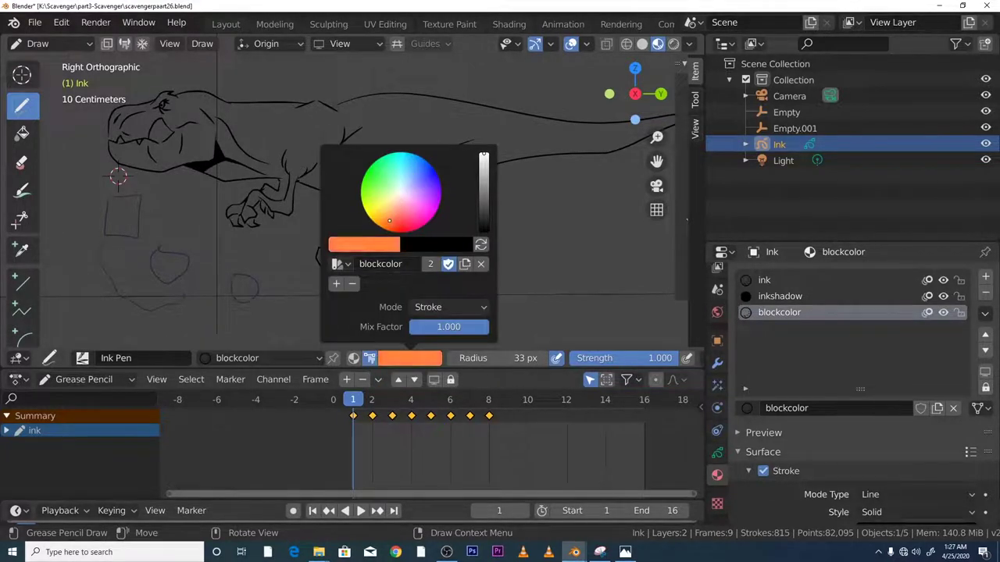
pyautogui.moveTo(484, 160)
pyautogui.mouseDown()
pyautogui.moveTo(483, 190)
pyautogui.moveTo(484, 177)
pyautogui.mouseUp()
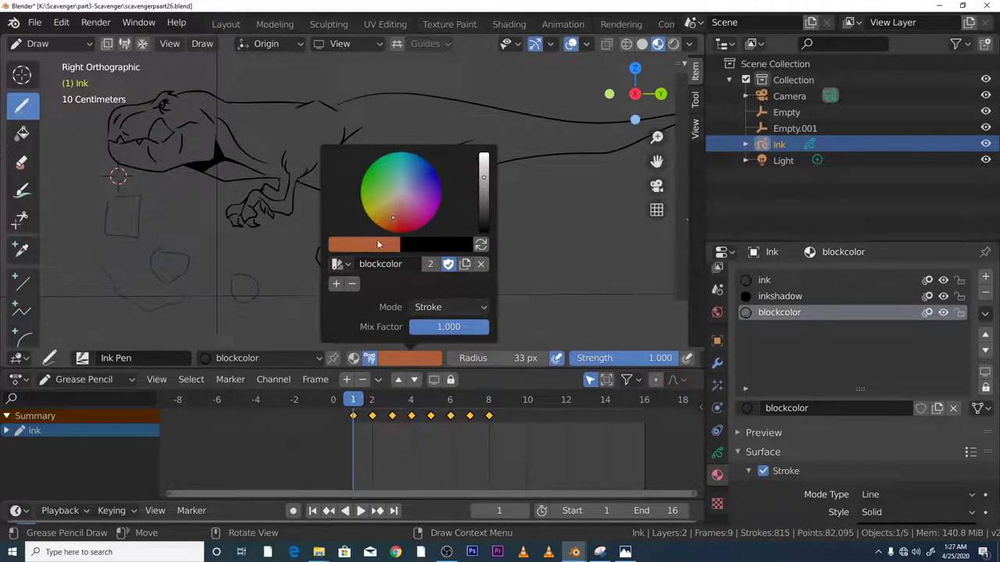
pyautogui.click(336, 284)
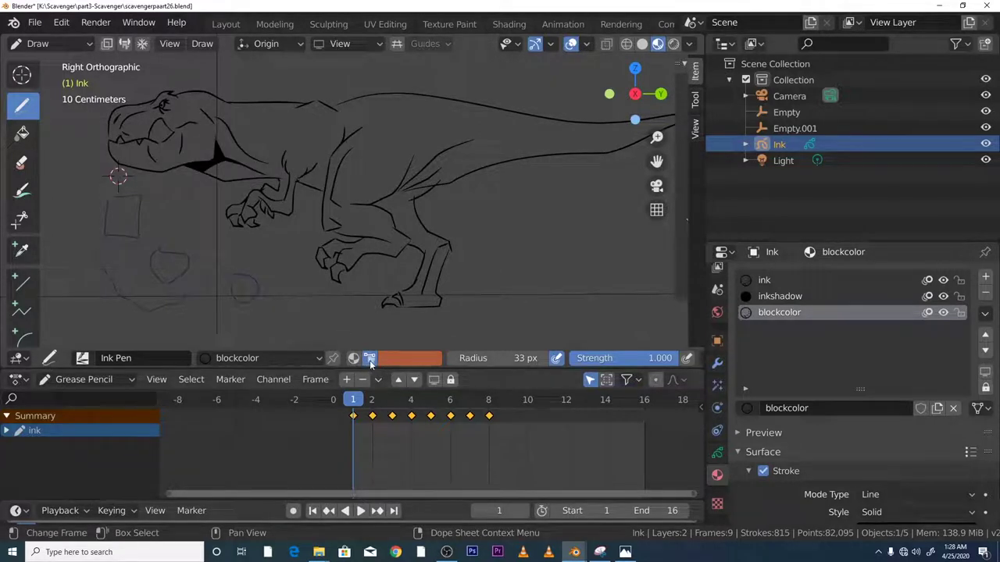
# Lock the ink and inkshadow materials, leaving only blockcolor editable.
pyautogui.click(312, 360)
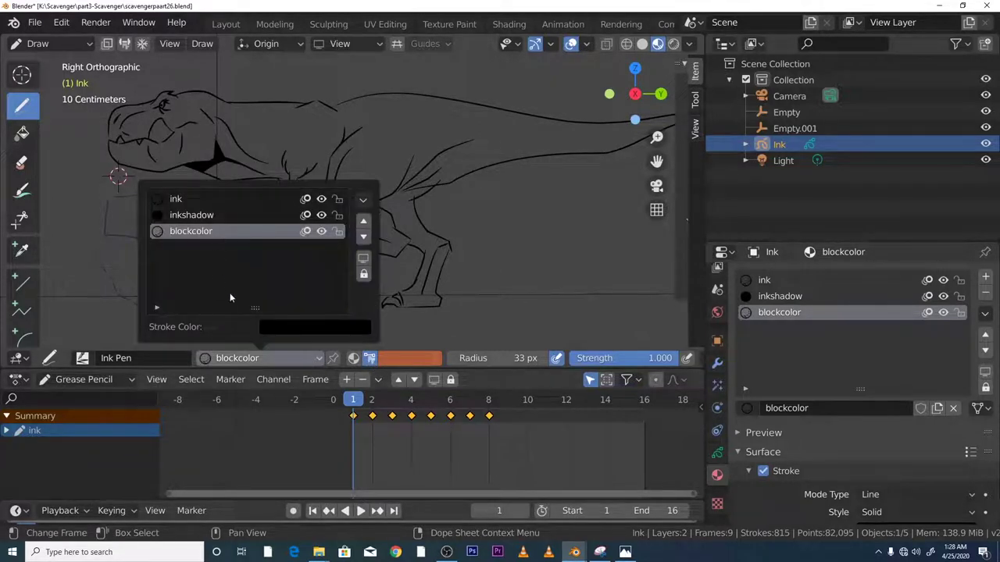
pyautogui.click(337, 214)
pyautogui.click(338, 200)
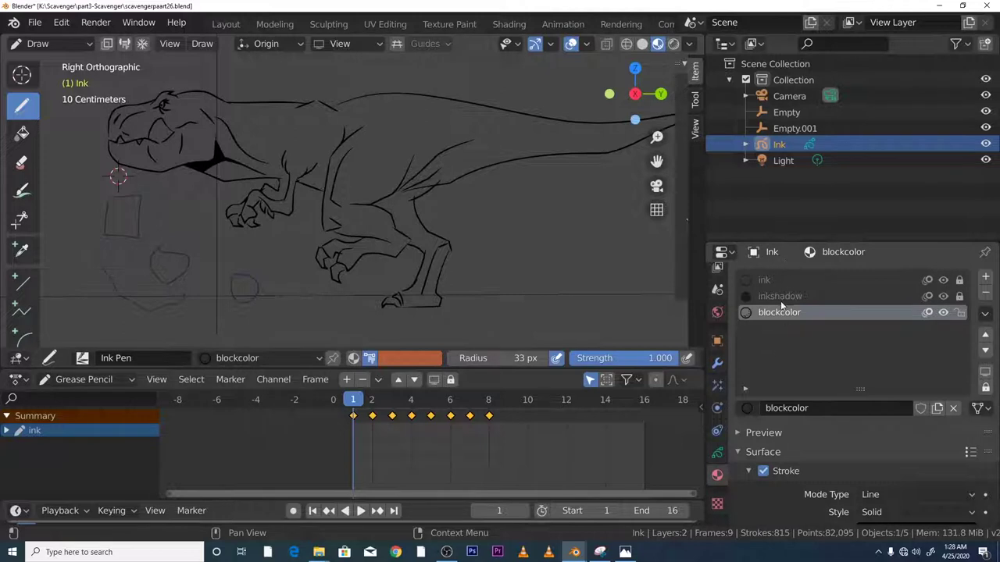
# Play the run cycle briefly, return to frame 1 and disable Use Lights on the blockcolor layer.
pyautogui.click(718, 453)
pyautogui.scroll(2, 784, 319)
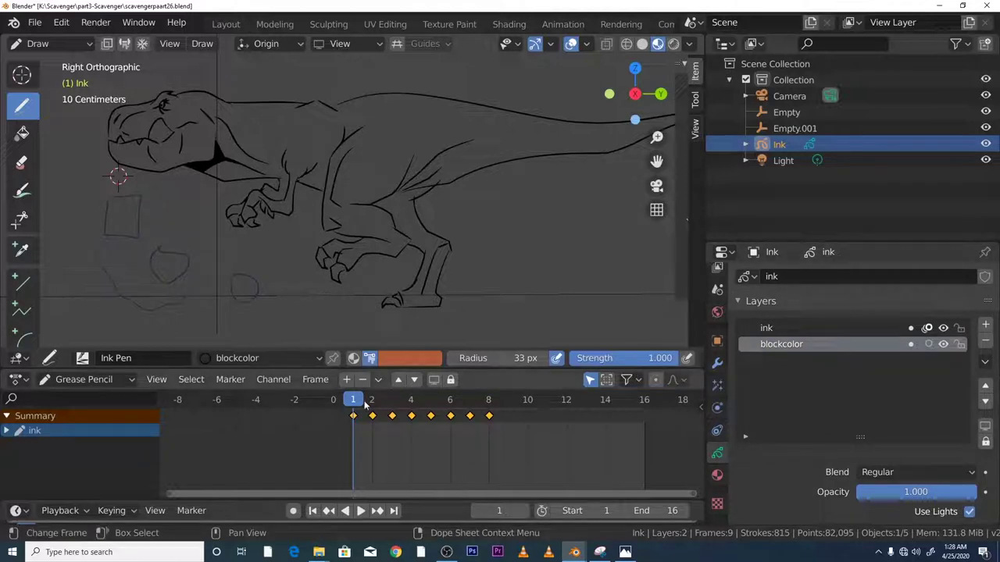
pyautogui.press('space')
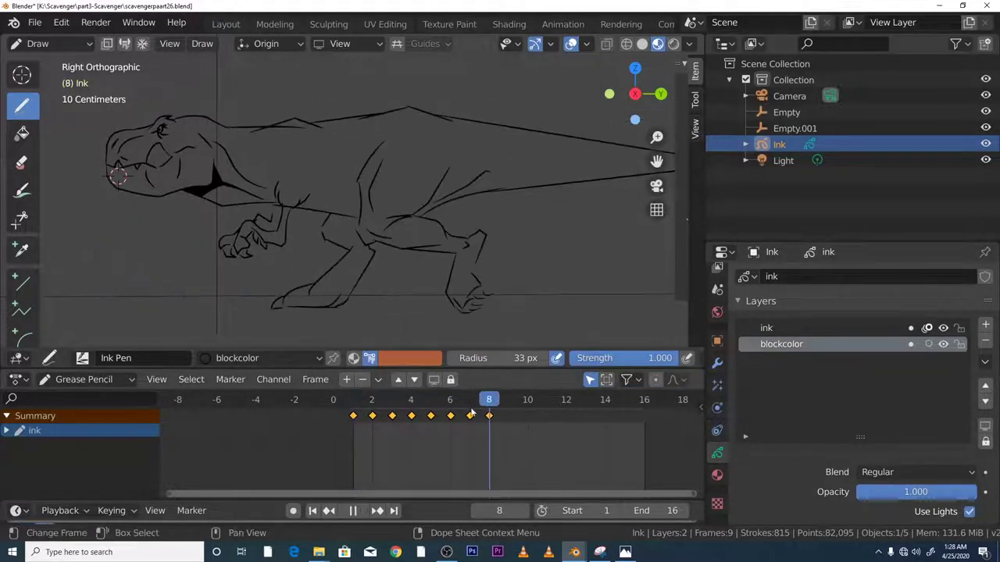
pyautogui.press('space')
pyautogui.scroll(1, 117, 176)
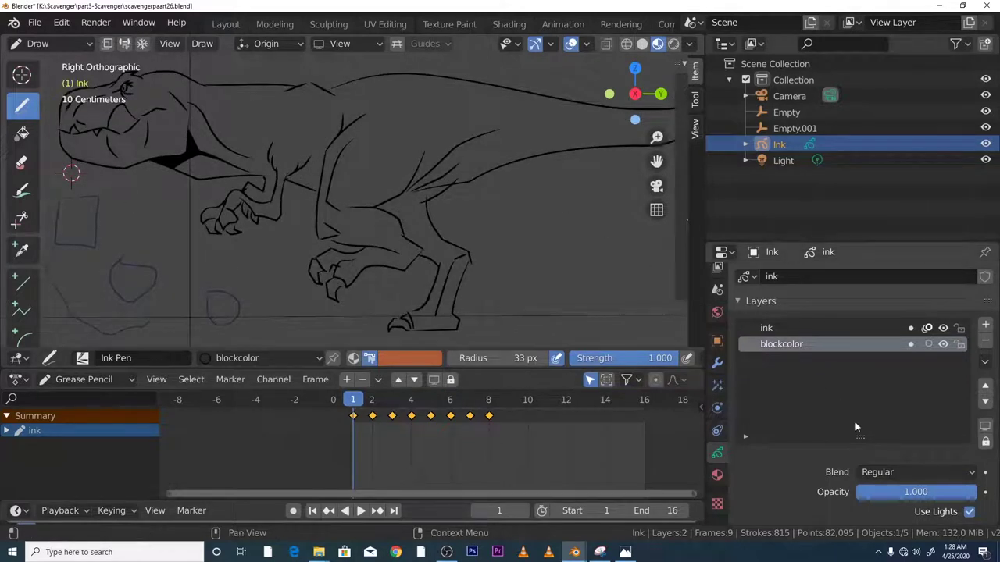
pyautogui.scroll(-2, 860, 430)
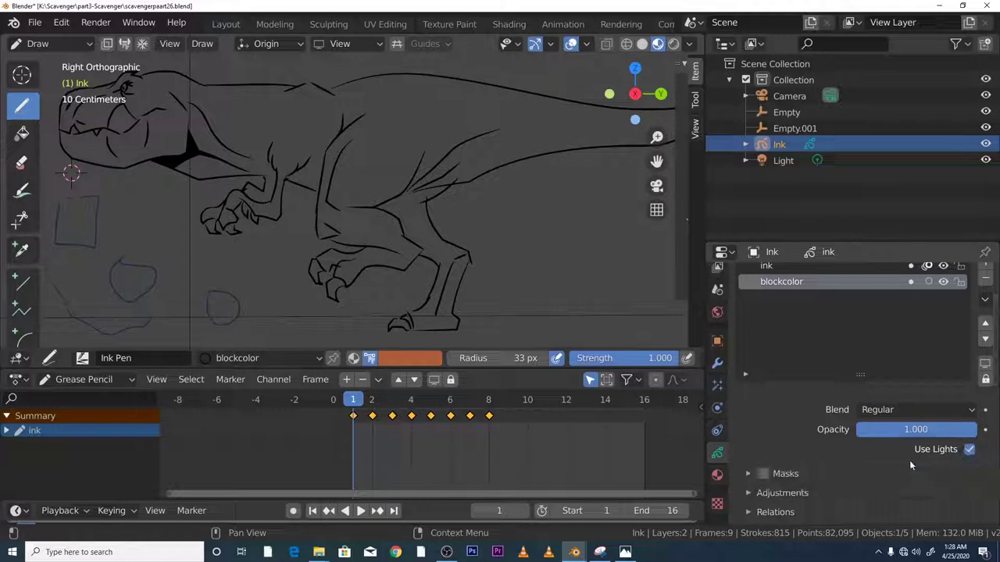
pyautogui.click(968, 451)
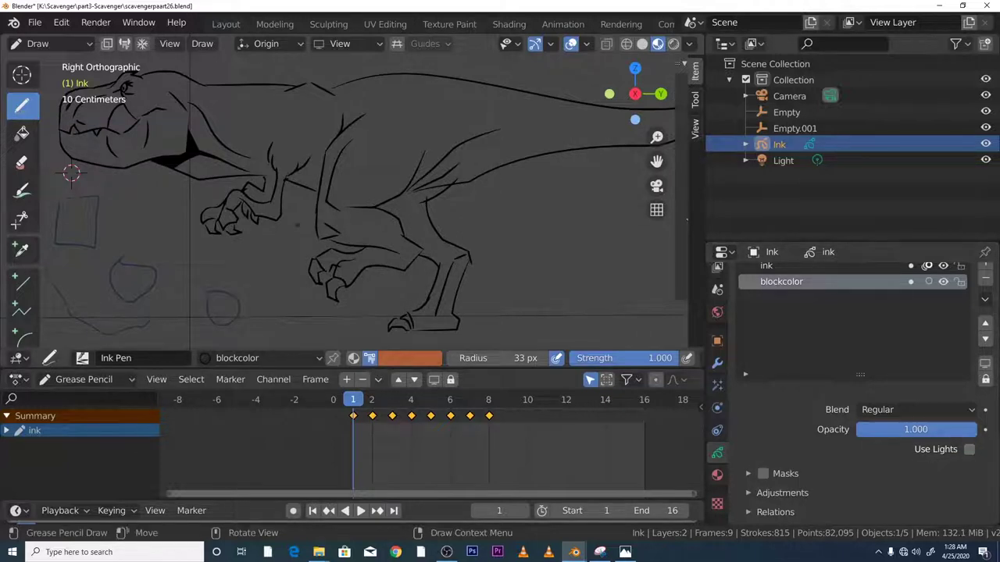
# Activate the Fill tool and choose the burnt orange swatch from the blockcolor palette as its colour.
pyautogui.click(22, 133)
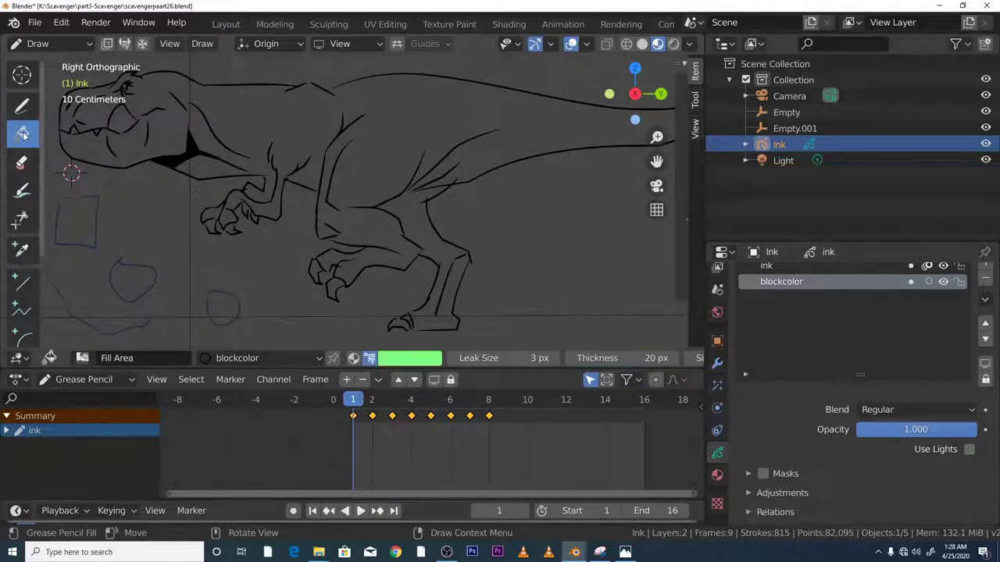
pyautogui.click(386, 358)
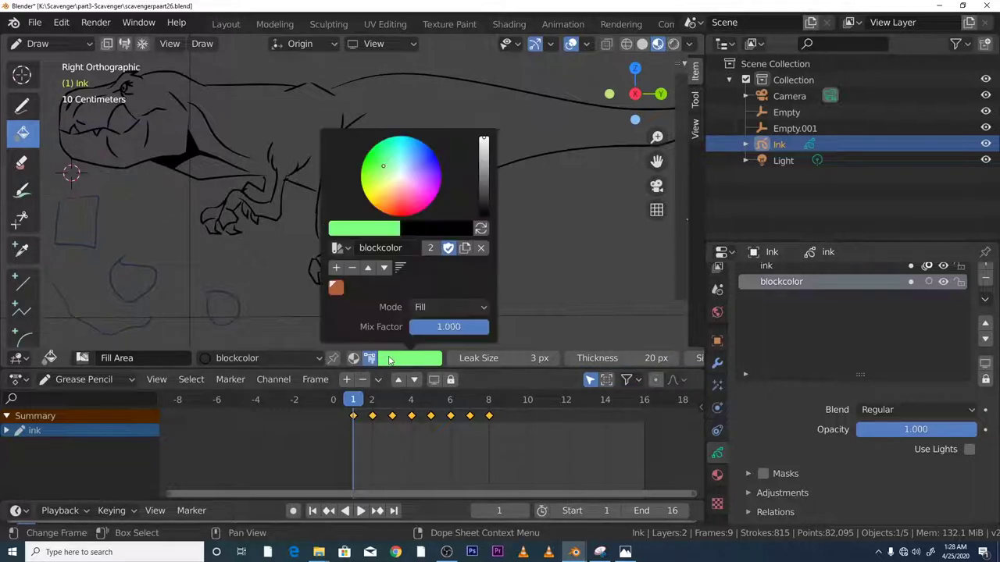
pyautogui.click(336, 288)
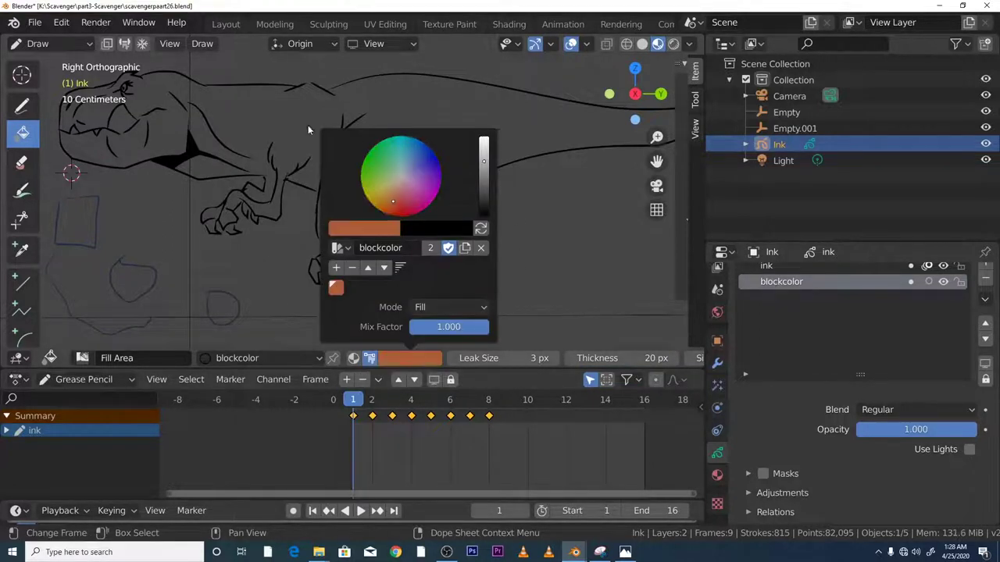
# Try to fill the T-rex's body with the burnt orange on frame 1, and undo the fill.
pyautogui.click(71, 174)
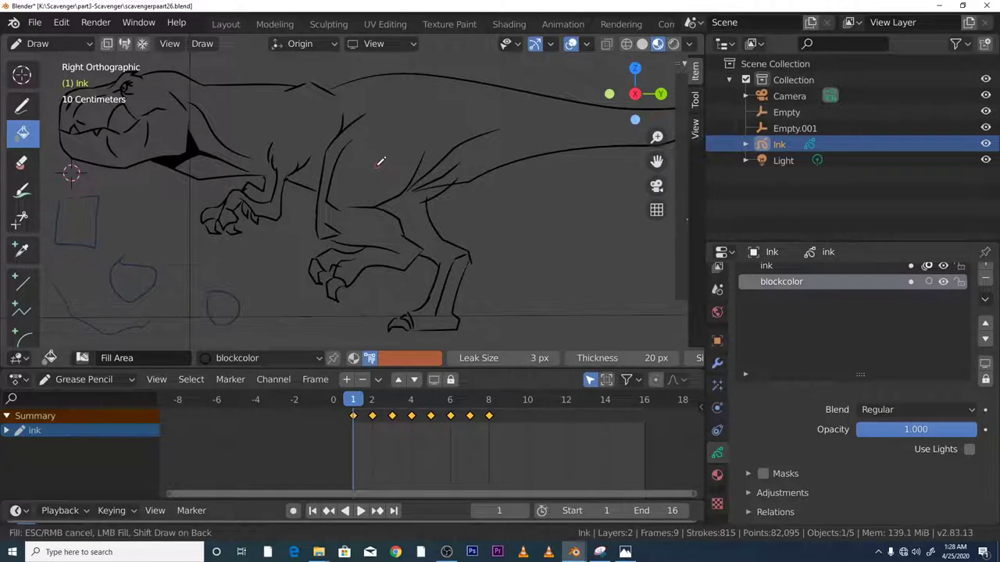
pyautogui.scroll(-2, 157, 178)
pyautogui.scroll(-1, 190, 182)
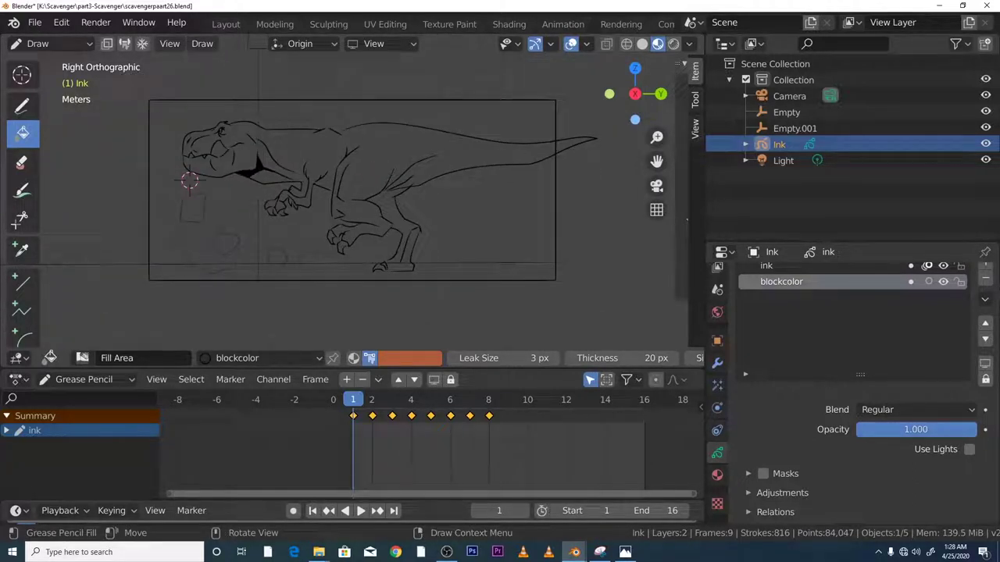
pyautogui.click(61, 22)
pyautogui.click(78, 38)
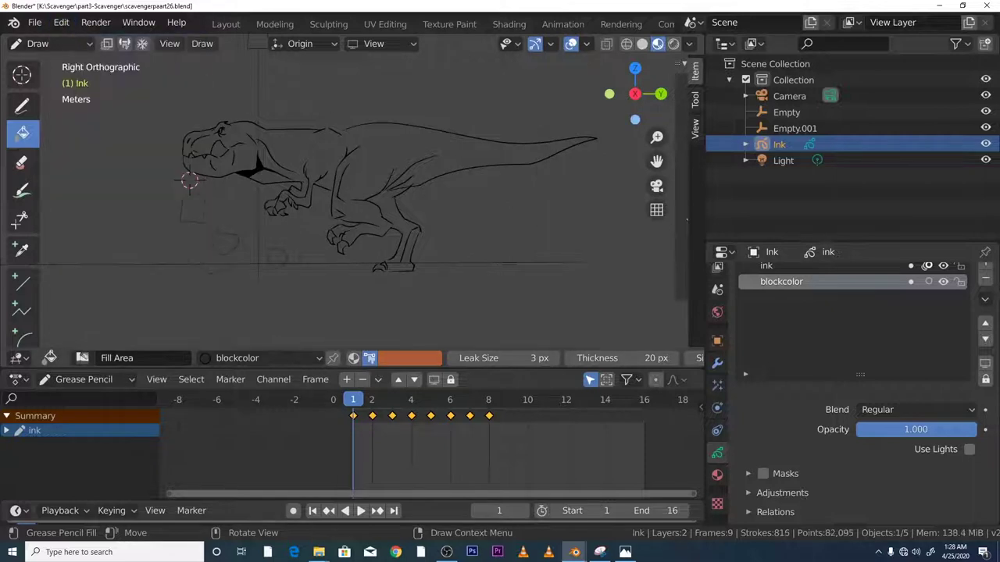
# Enable Fill and disable Stroke for the surface of the blockcolor material.
pyautogui.scroll(-4, 809, 361)
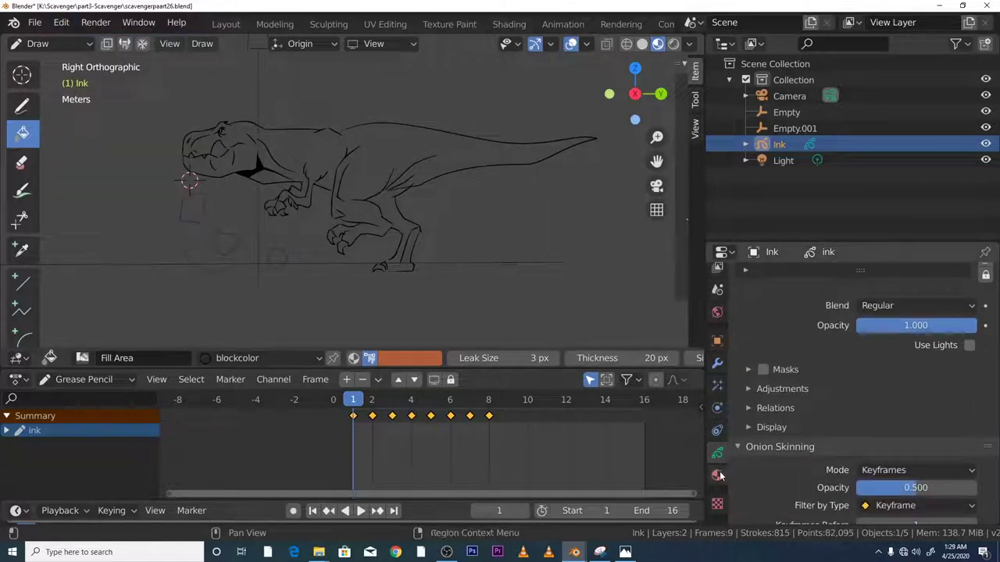
pyautogui.click(390, 359)
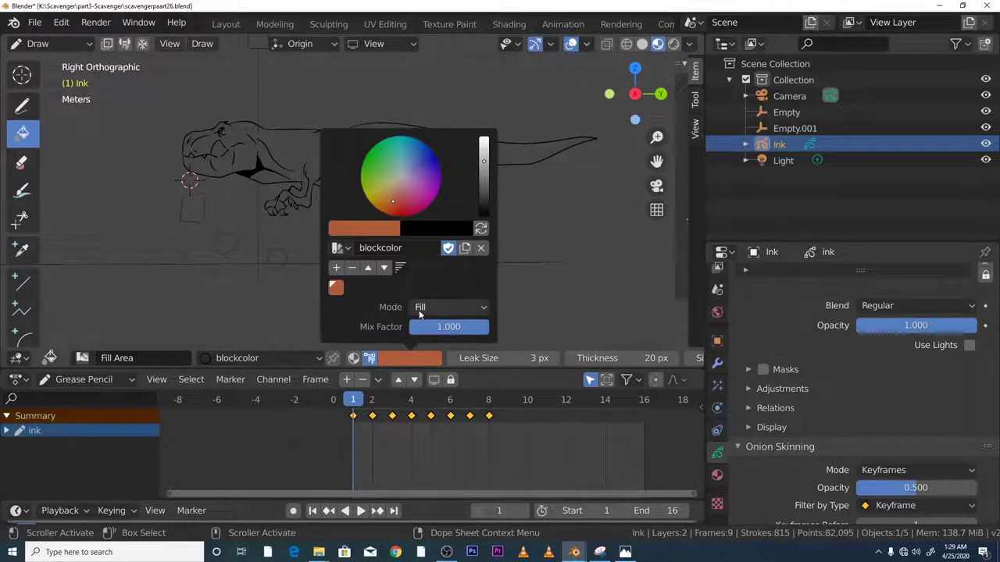
pyautogui.click(443, 312)
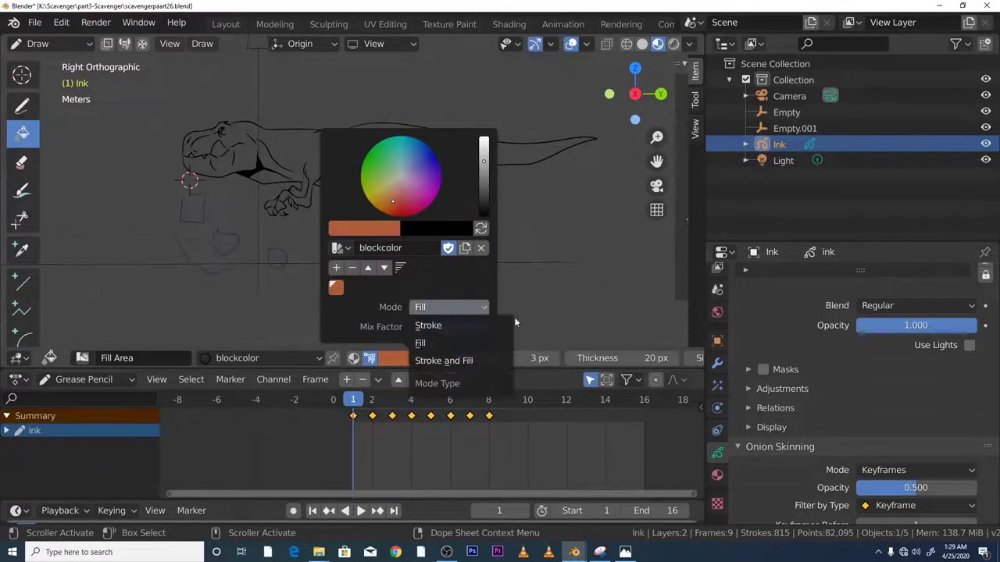
pyautogui.scroll(-3, 874, 406)
pyautogui.click(717, 474)
pyautogui.scroll(-4, 762, 451)
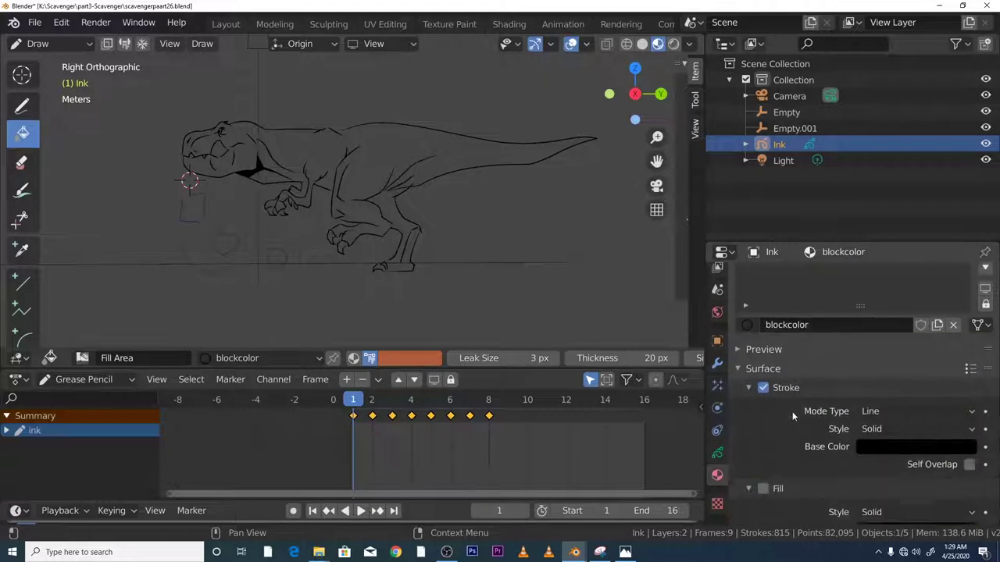
pyautogui.scroll(-1, 762, 394)
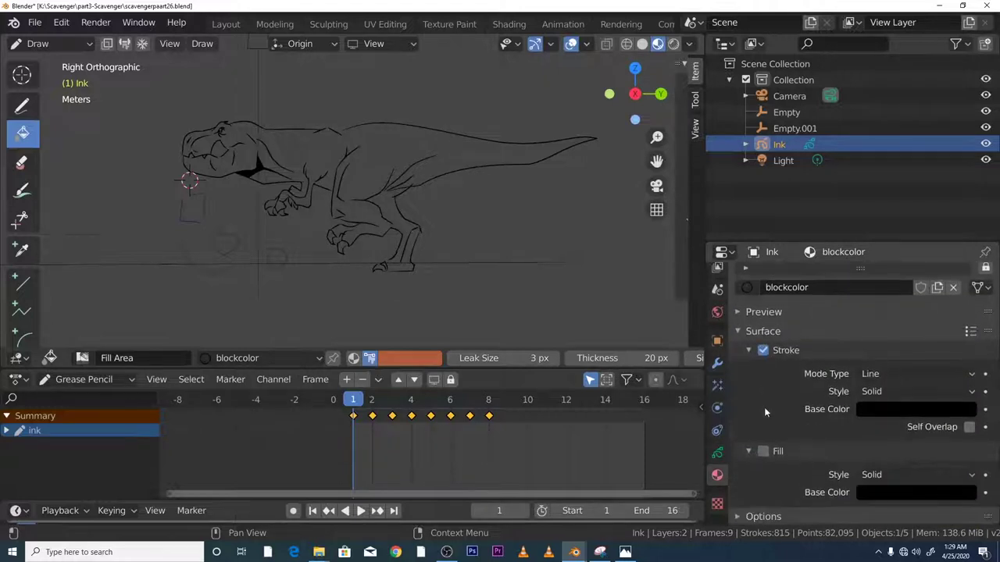
pyautogui.click(762, 430)
pyautogui.click(763, 329)
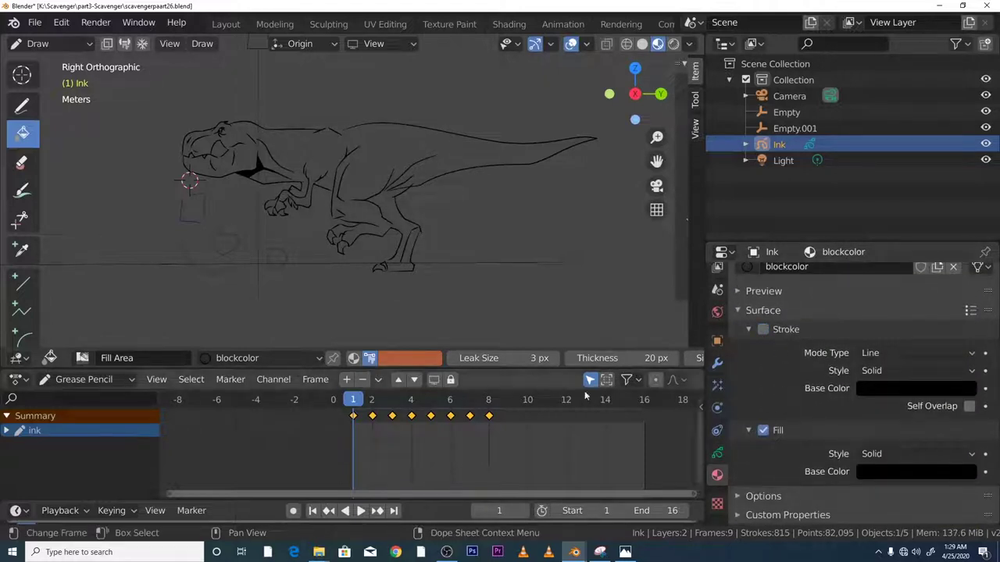
# Test the burnt orange fill on the T-rex's torso in frame 1 with the changed material, and undo it.
pyautogui.scroll(2, 352, 234)
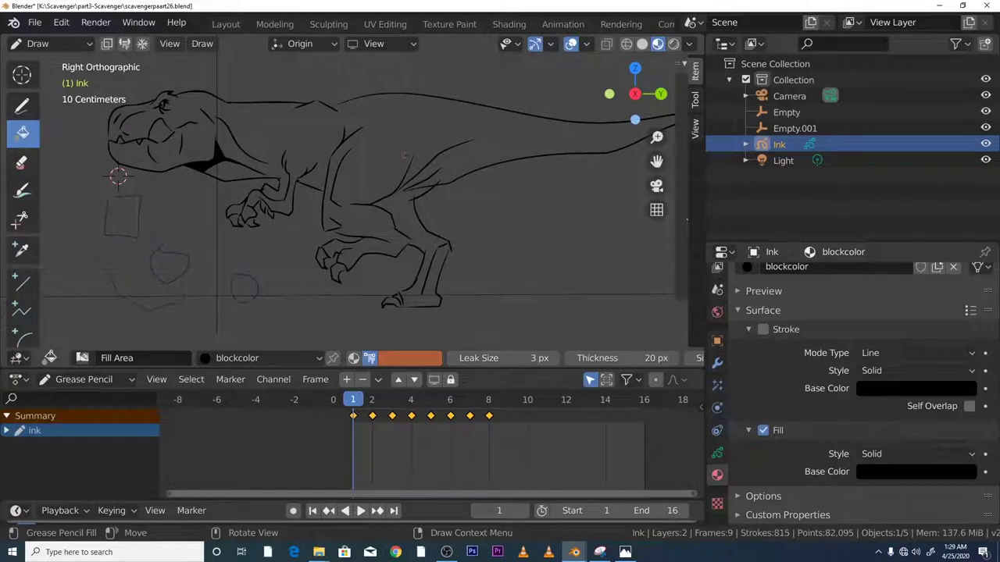
pyautogui.click(117, 176)
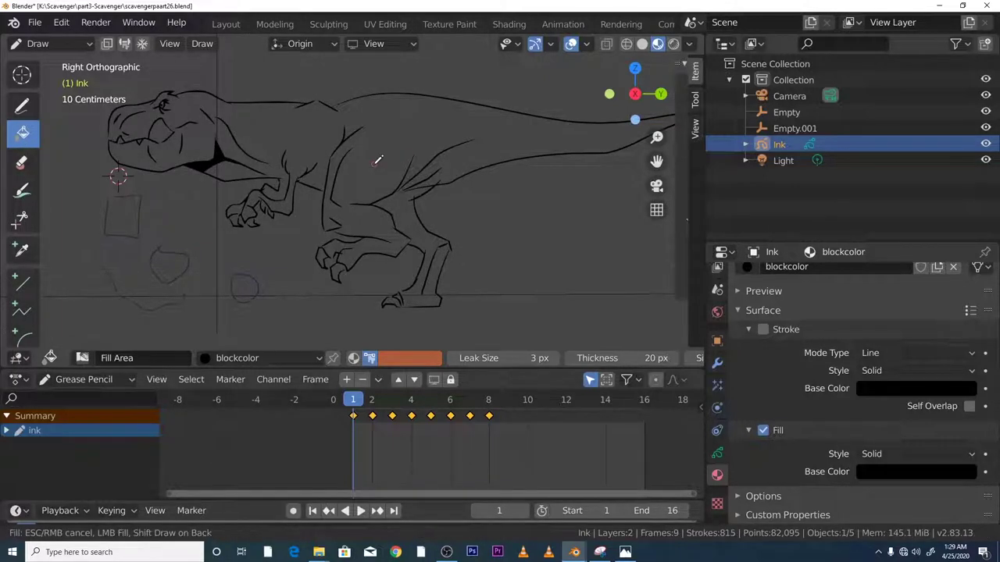
pyautogui.scroll(-2, 156, 178)
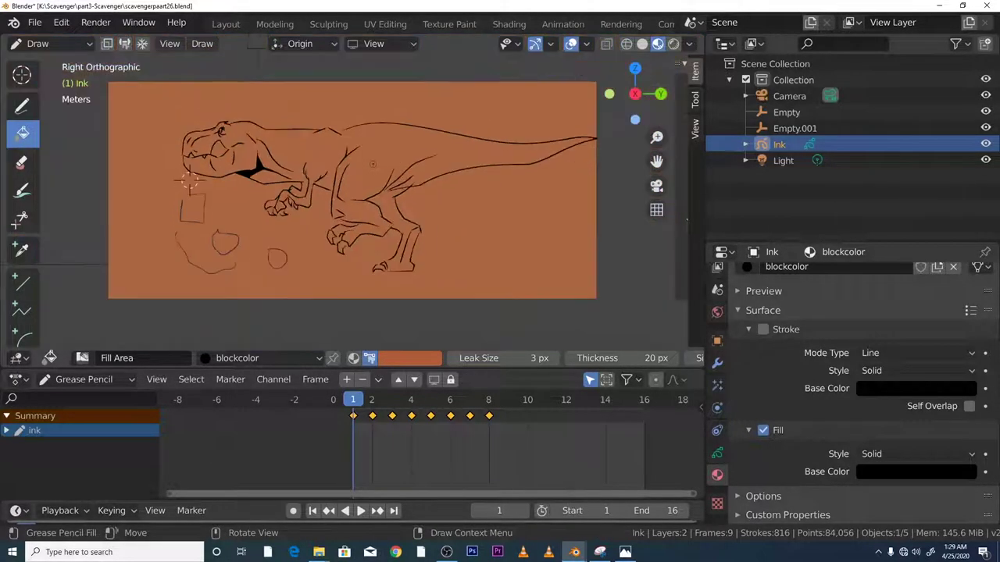
pyautogui.scroll(2, 157, 178)
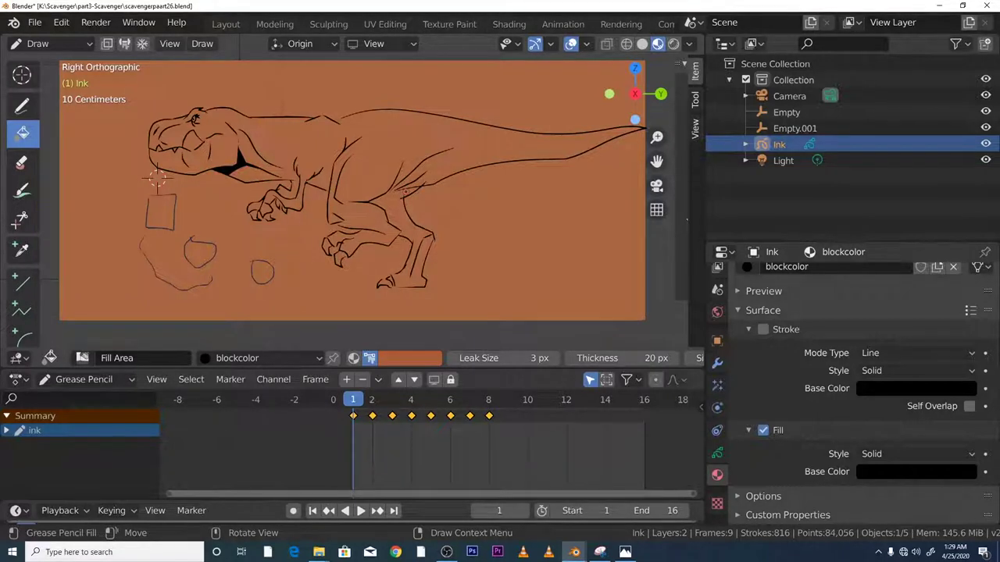
pyautogui.hotkey('ctrl', 'z')
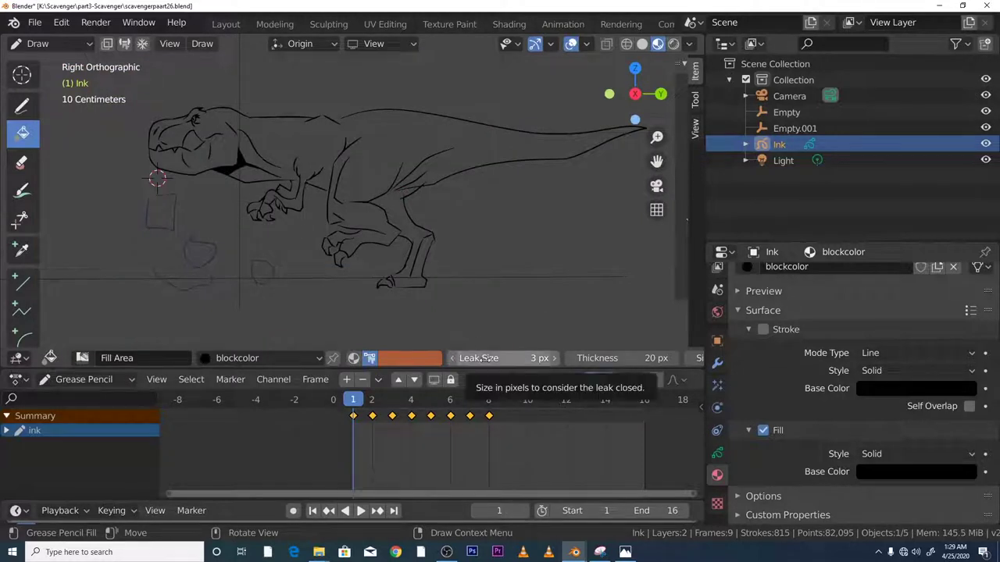
# Set the Leak Size to 11 px and fill the T-rex's torso, tail and raised leg with burnt orange on frame 1.
pyautogui.moveTo(508, 358); pyautogui.dragTo(539, 358)
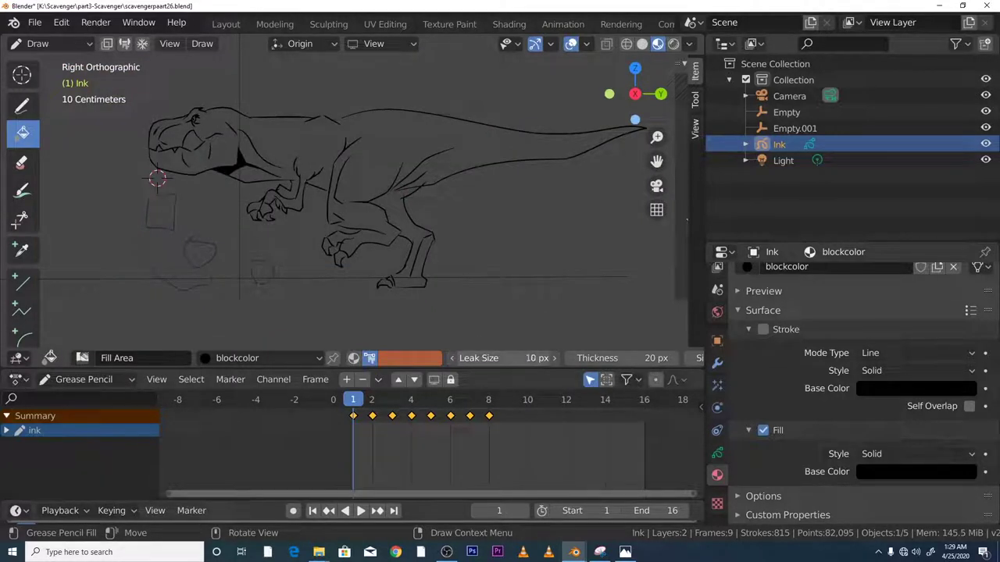
pyautogui.click(373, 185)
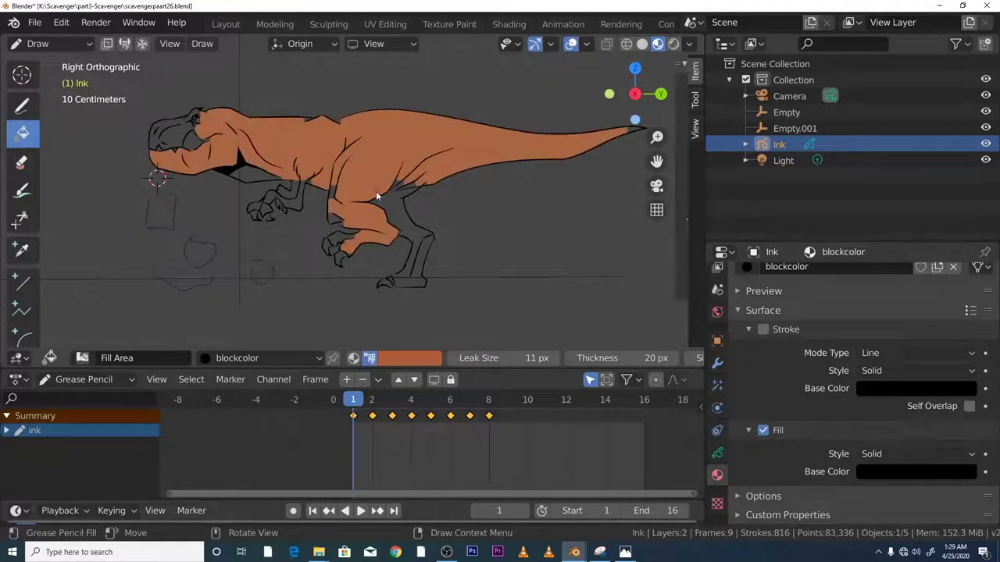
pyautogui.scroll(2, 376, 191)
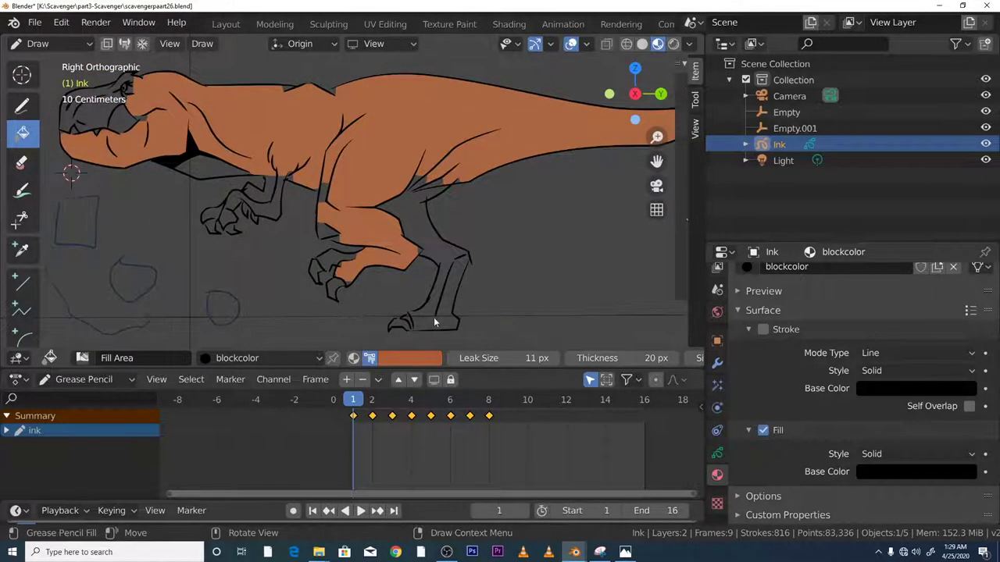
# Set the Leak Size to 7 px and fill the standing leg, thigh gaps, throat and snout on frame 1.
pyautogui.moveTo(500, 358); pyautogui.dragTo(473, 358)
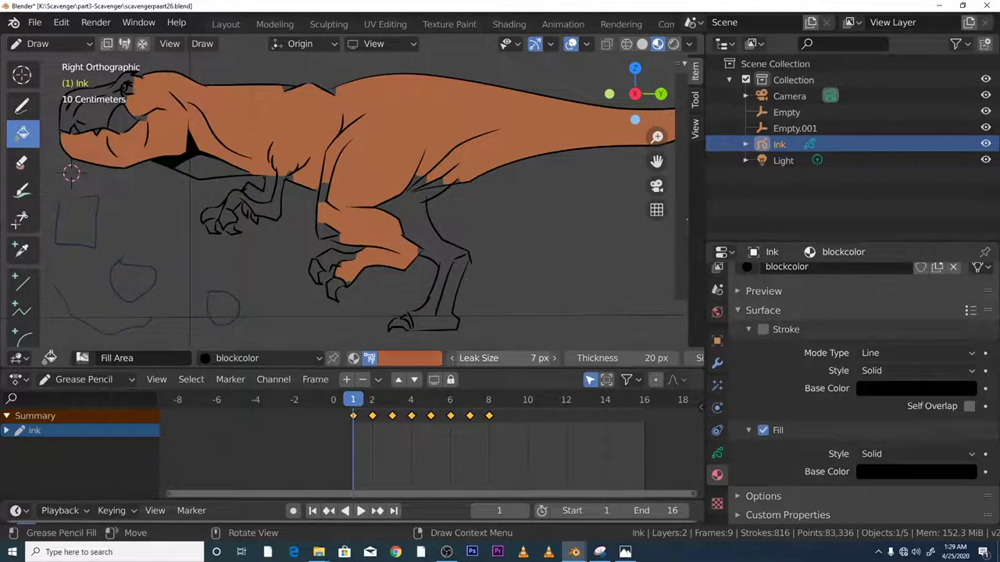
pyautogui.click(435, 252)
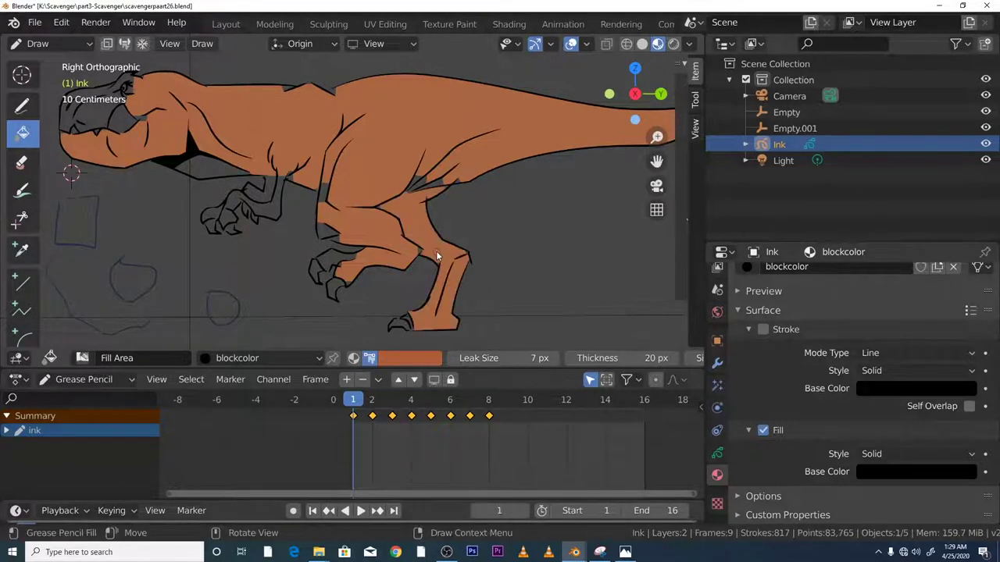
pyautogui.click(323, 233)
pyautogui.click(319, 190)
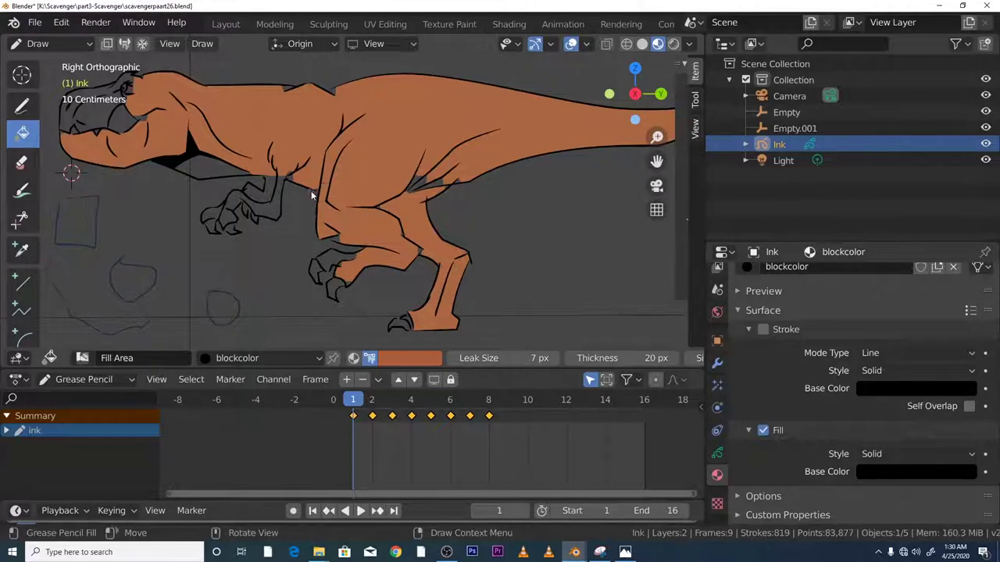
pyautogui.click(219, 168)
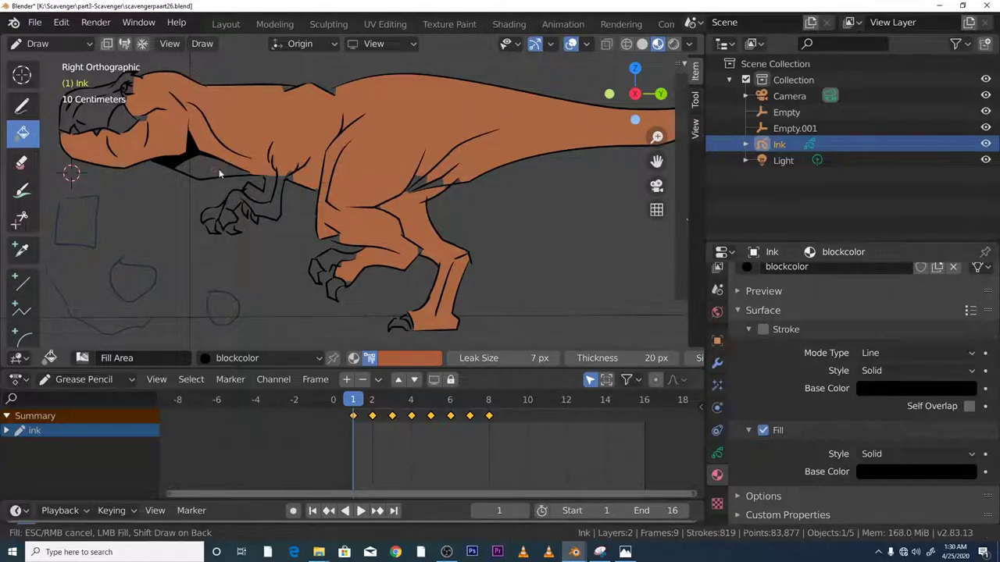
pyautogui.click(102, 111)
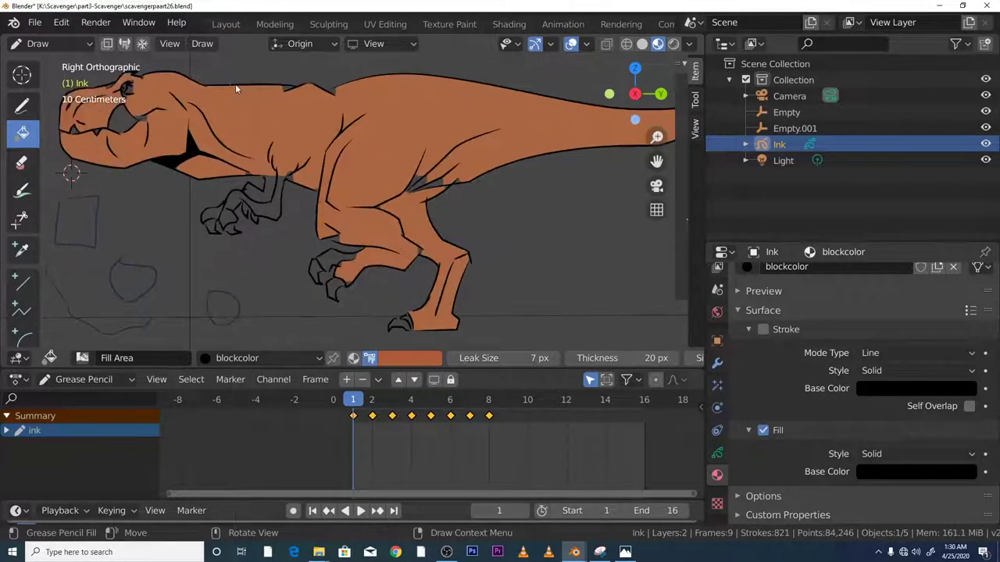
# Fill the unpainted tip of the T-rex's tail with burnt orange on frame 1.
pyautogui.scroll(-2, 436, 176)
pyautogui.scroll(1, 562, 141)
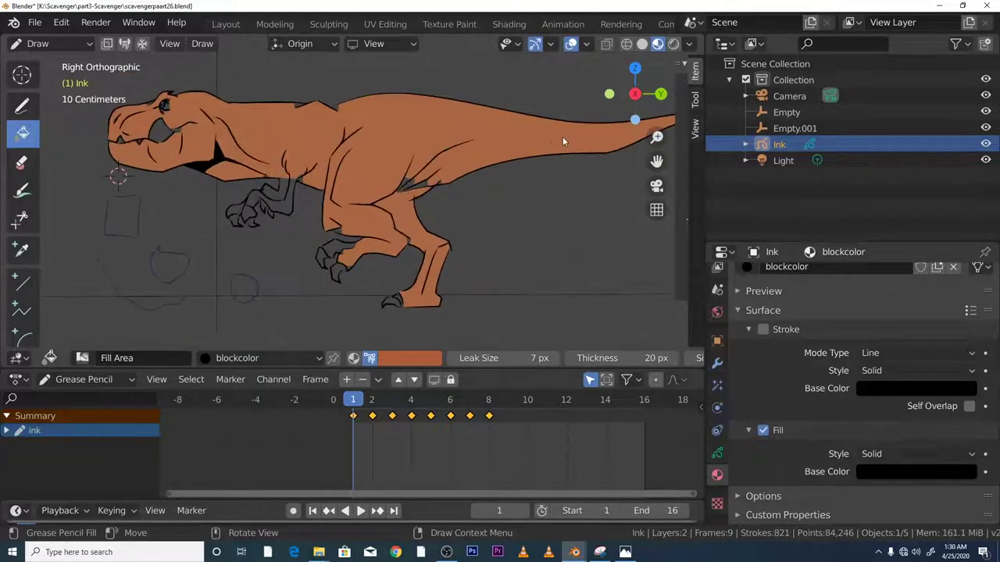
pyautogui.moveTo(656, 160); pyautogui.dragTo(549, 182)
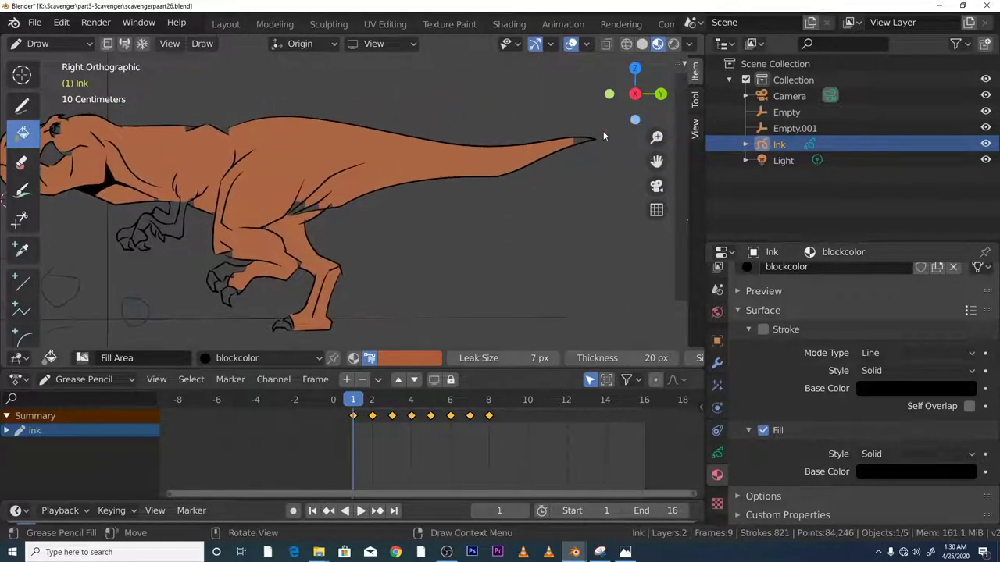
pyautogui.click(580, 143)
pyautogui.scroll(-1, 66, 198)
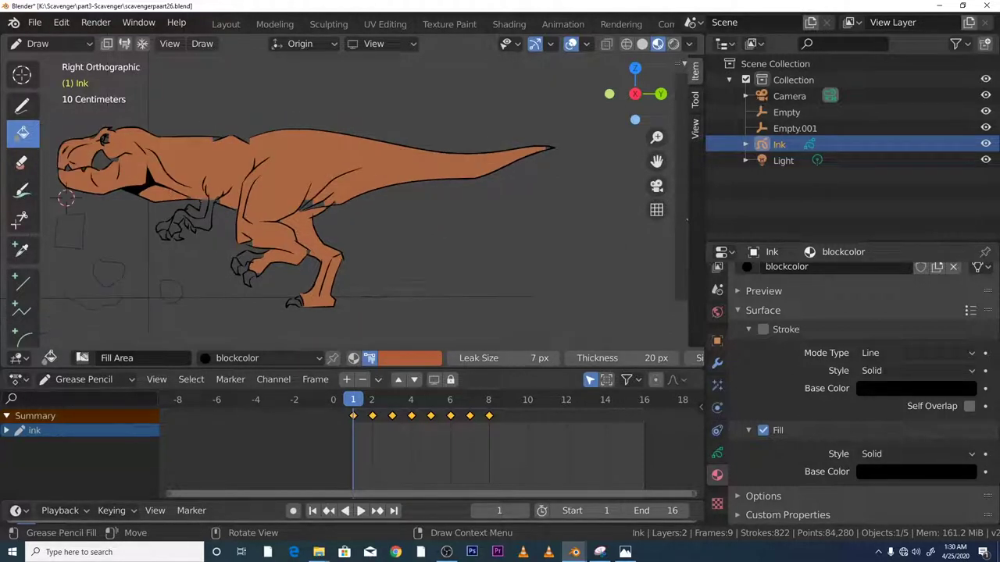
# Fill the T-rex's arm, hand and the unpainted parts of the raised foot on frame 1.
pyautogui.keyDown('shift'); pyautogui.moveTo(66, 198); pyautogui.dragTo(122, 187, button='middle'); pyautogui.keyUp('shift')
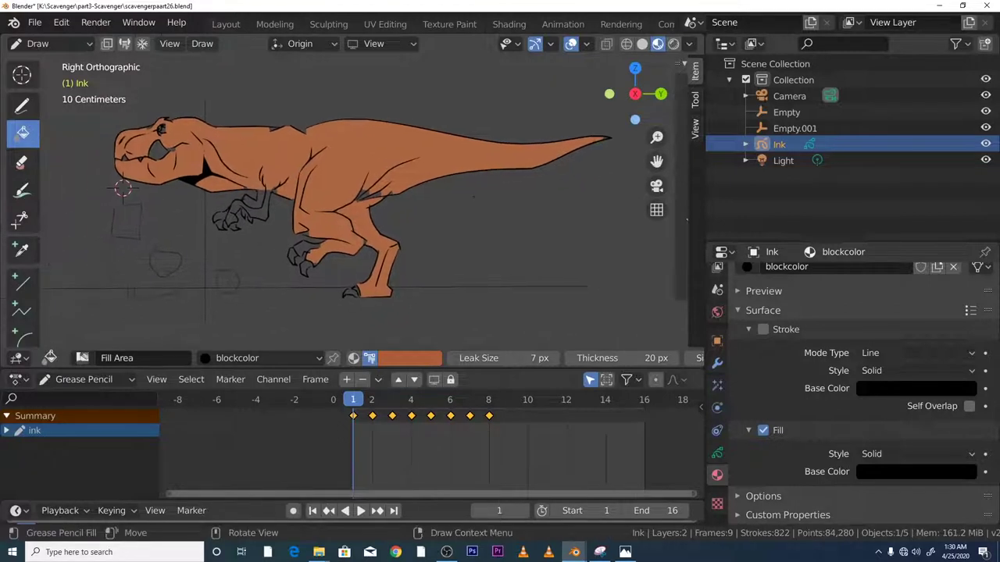
pyautogui.click(123, 188)
pyautogui.click(256, 201)
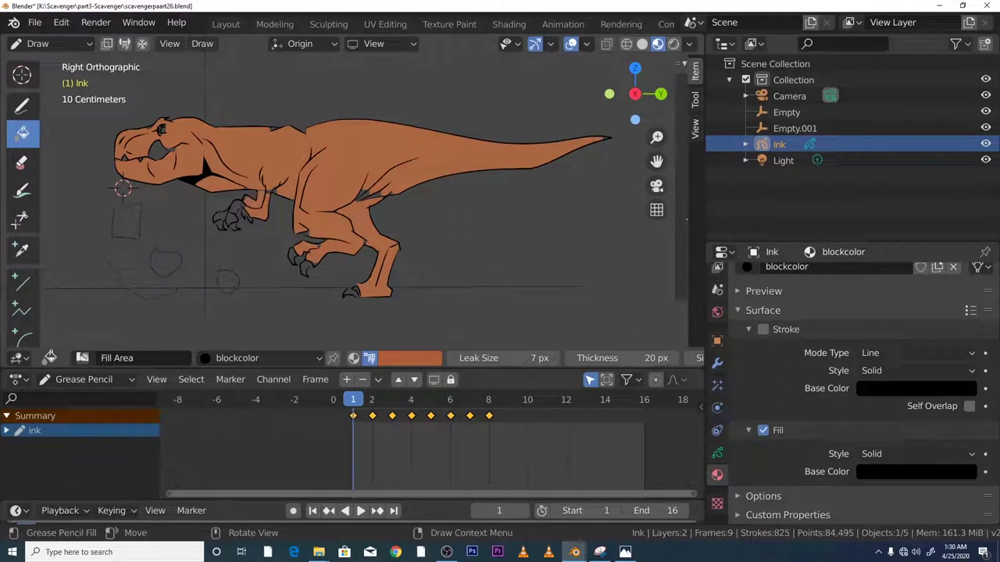
pyautogui.click(236, 215)
pyautogui.click(229, 211)
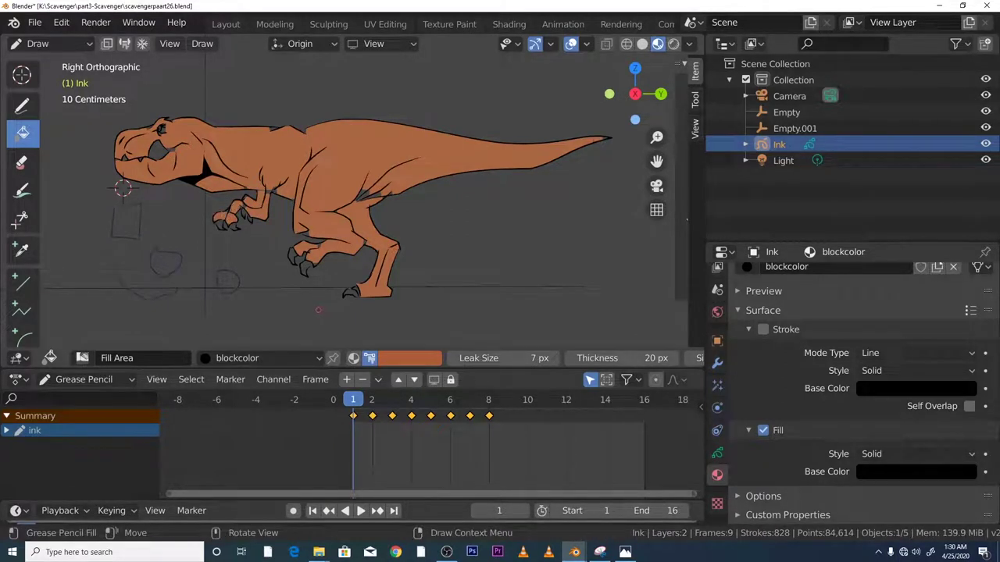
# Go to frame 2 and fill the T-rex's body, both legs, rear foot and throat with burnt orange.
pyautogui.click(372, 399)
pyautogui.click(123, 187)
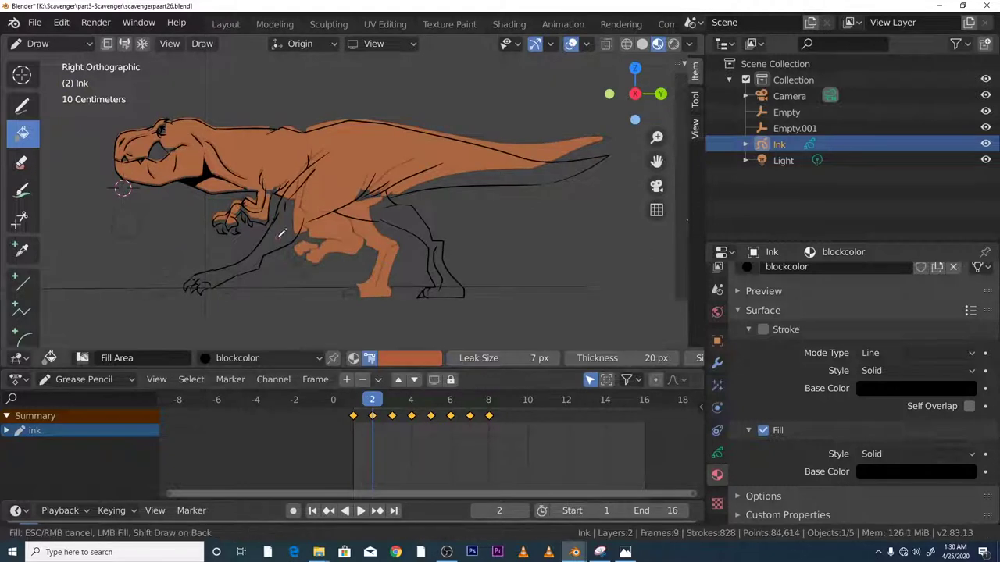
pyautogui.click(404, 216)
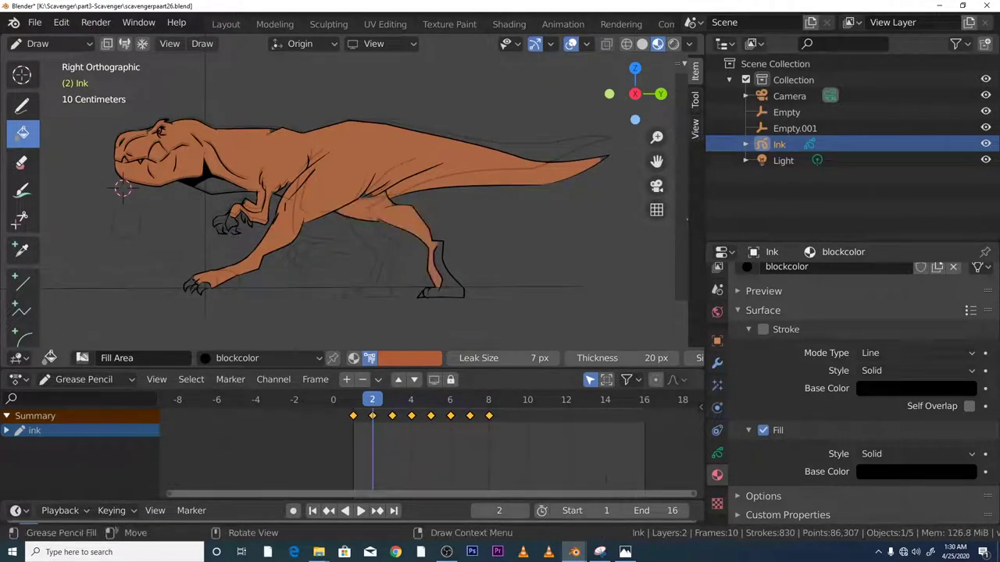
pyautogui.click(453, 283)
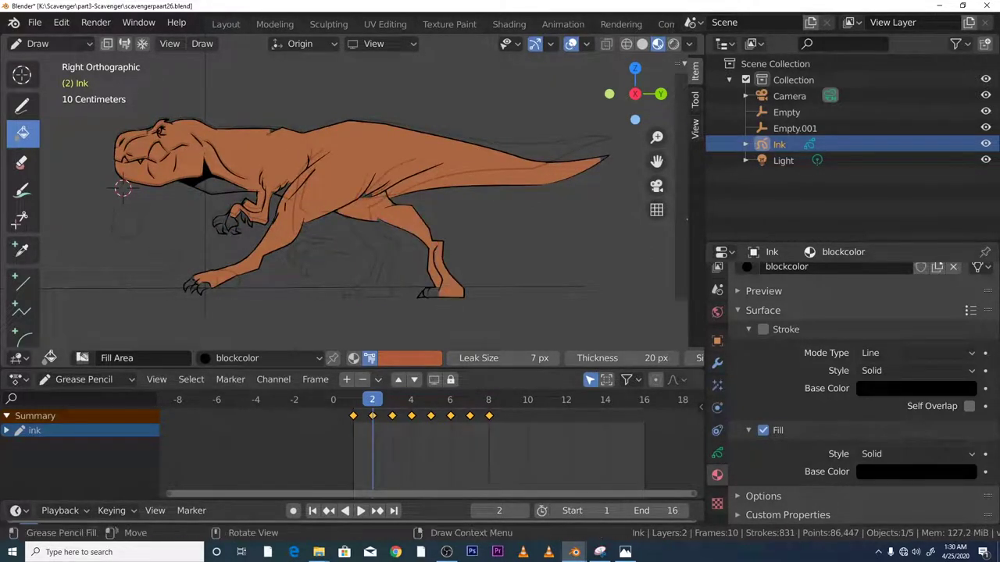
pyautogui.click(123, 188)
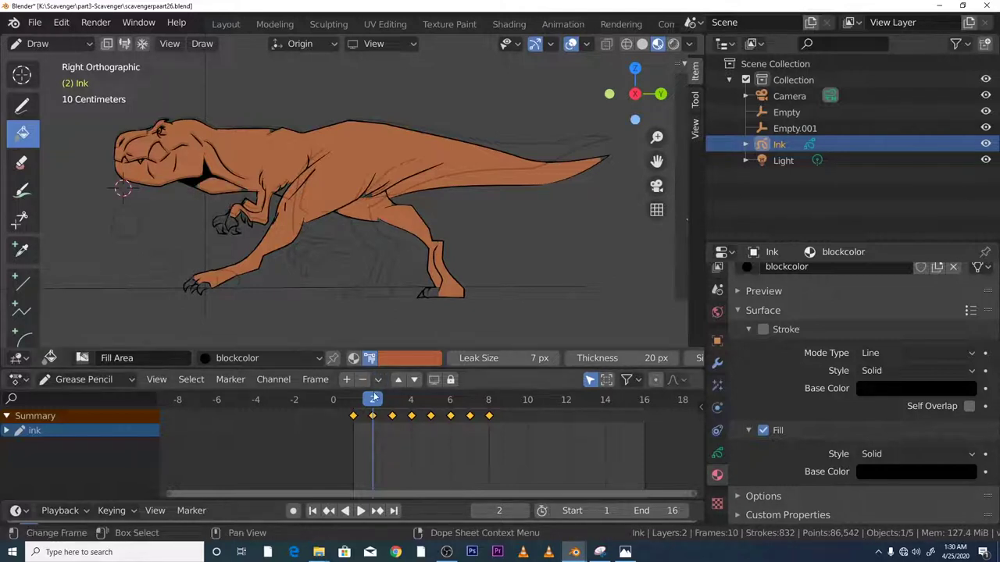
# Go to frame 3 and try to fill the T-rex's body and leg with burnt orange, undoing the stray fill.
pyautogui.press('Right')
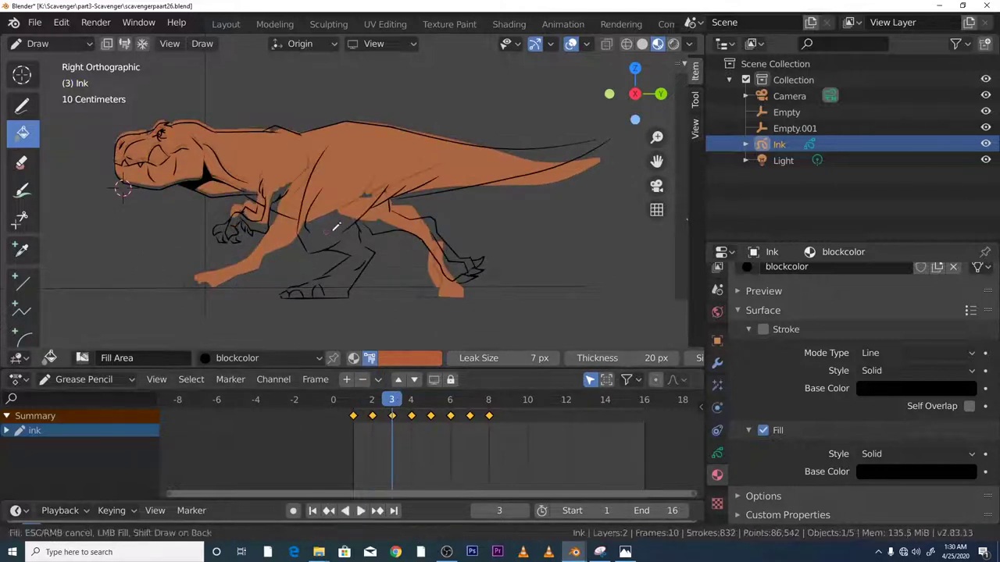
pyautogui.click(347, 250)
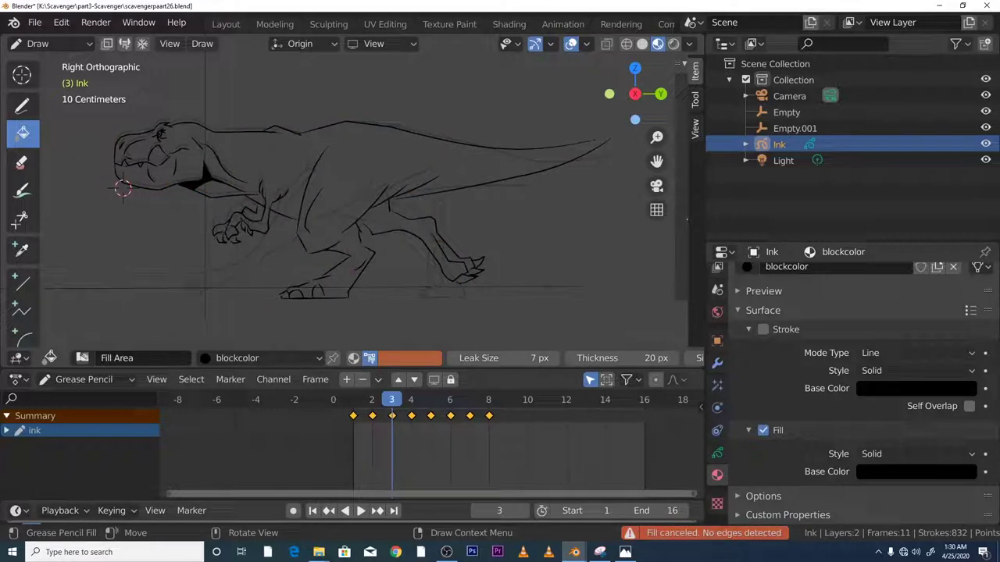
pyautogui.click(353, 254)
pyautogui.scroll(4, 354, 254)
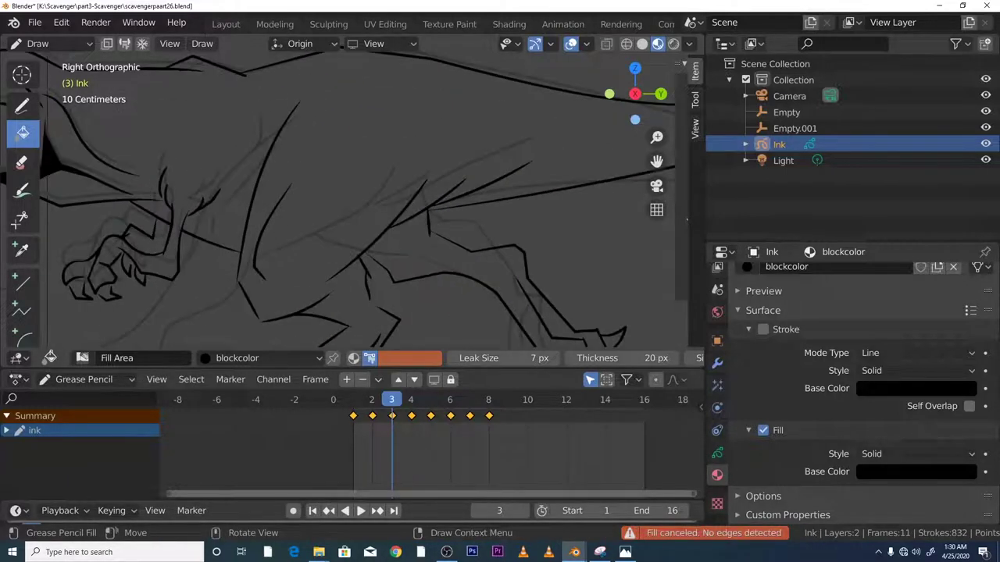
pyautogui.click(325, 114)
pyautogui.scroll(-5, 161, 189)
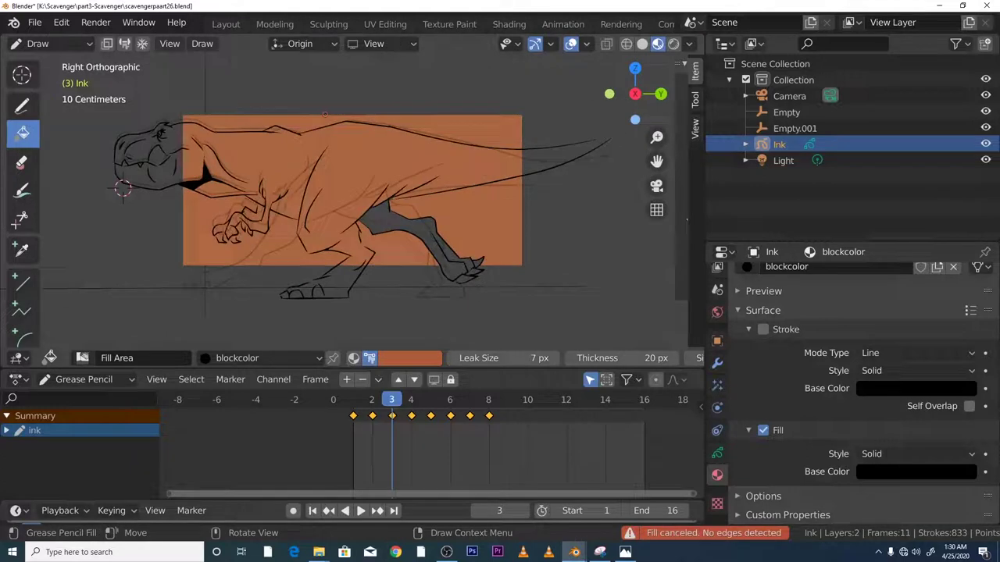
pyautogui.click(61, 22)
pyautogui.click(78, 44)
pyautogui.click(365, 196)
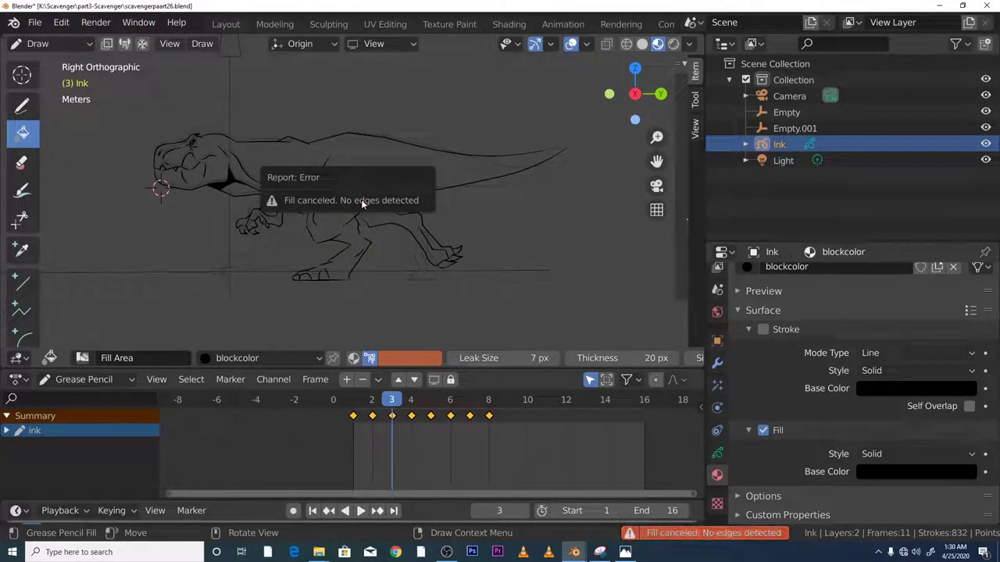
# Fill the T-rex's head, body and tail with burnt orange on frame 3, using a leak size of 19 px.
pyautogui.moveTo(537, 357); pyautogui.dragTo(549, 358)
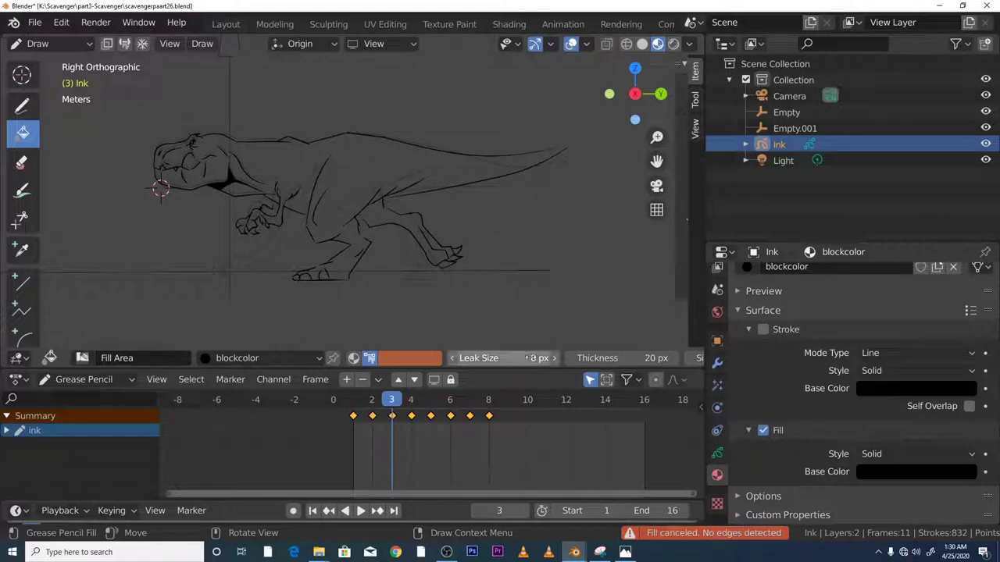
pyautogui.scroll(2, 76, 188)
pyautogui.click(416, 150)
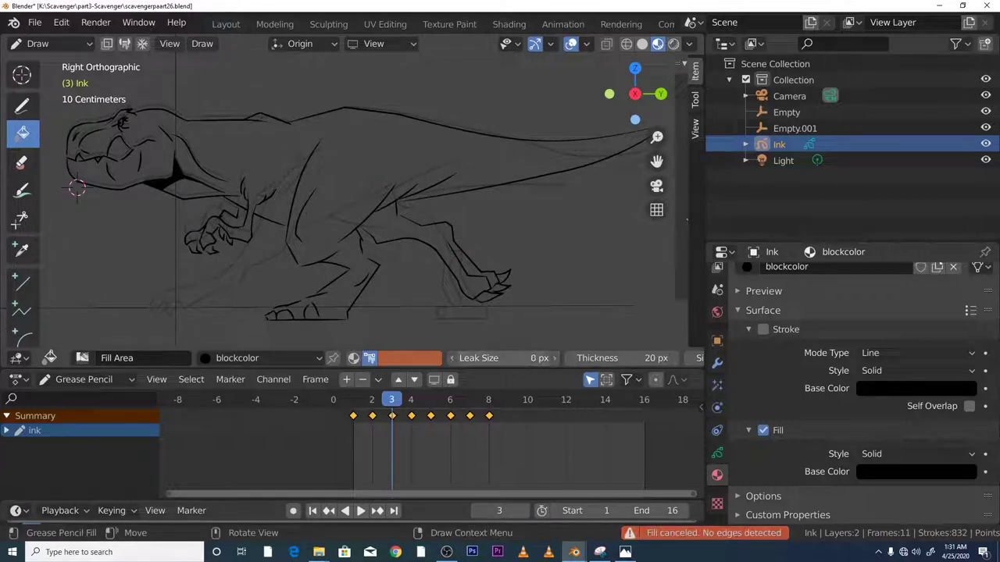
pyautogui.moveTo(539, 358); pyautogui.dragTo(557, 358)
pyautogui.click(362, 193)
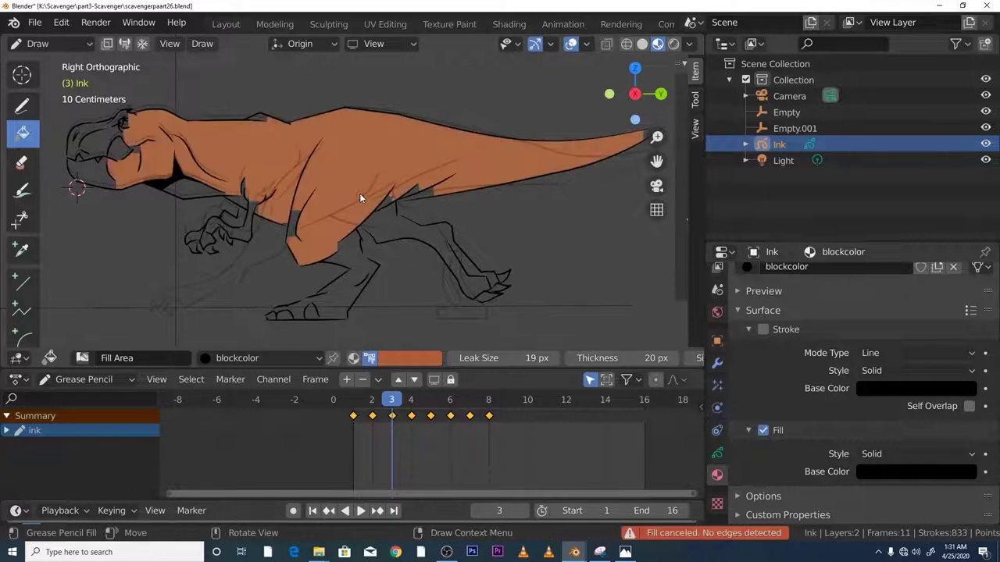
# Fill the T-rex's front leg on frame 3 with leak size 17 px and its rear leg with leak size 8 px.
pyautogui.click(380, 239)
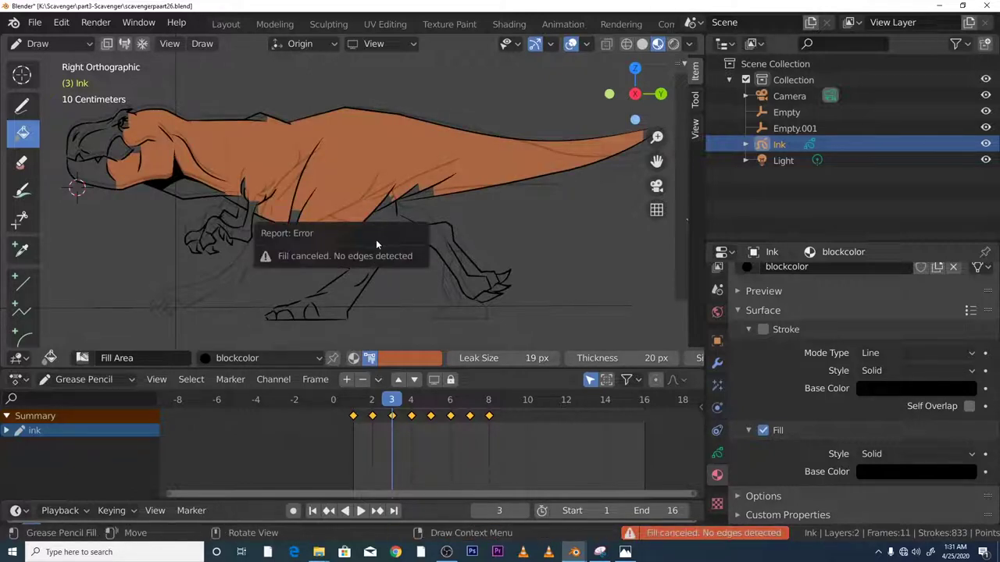
pyautogui.moveTo(532, 358); pyautogui.dragTo(519, 358)
pyautogui.scroll(1, 438, 269)
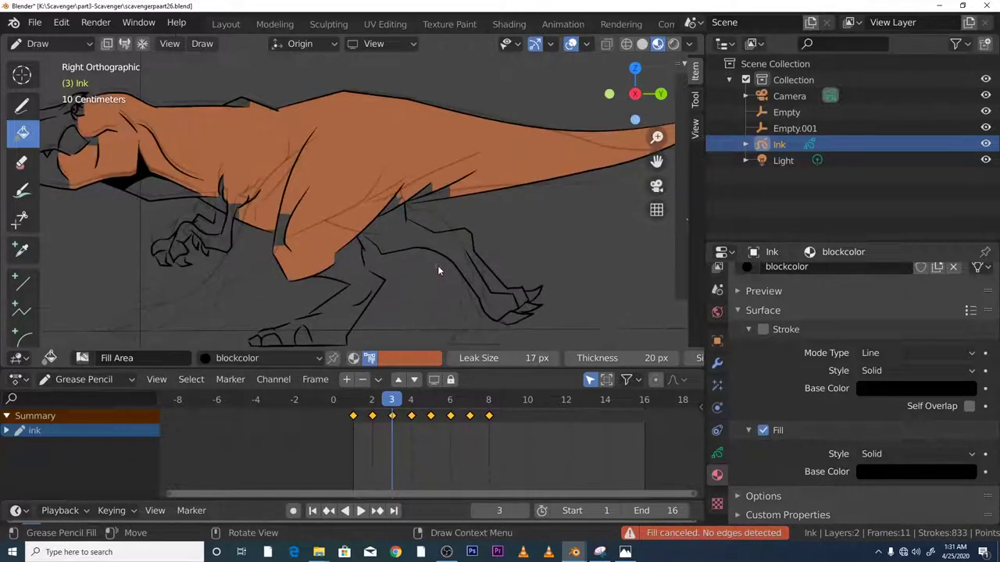
pyautogui.click(370, 303)
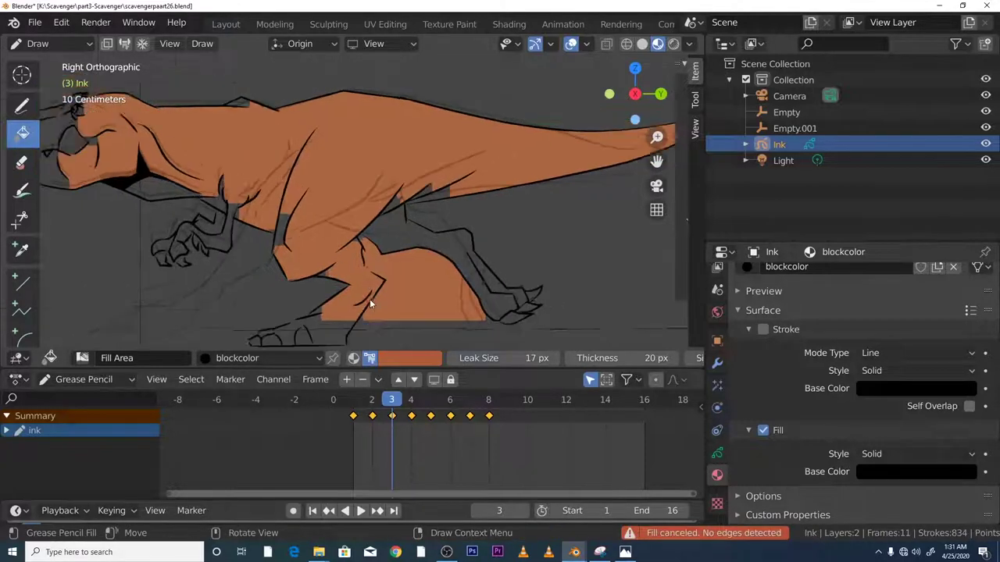
pyautogui.scroll(-2, 369, 299)
pyautogui.click(61, 22)
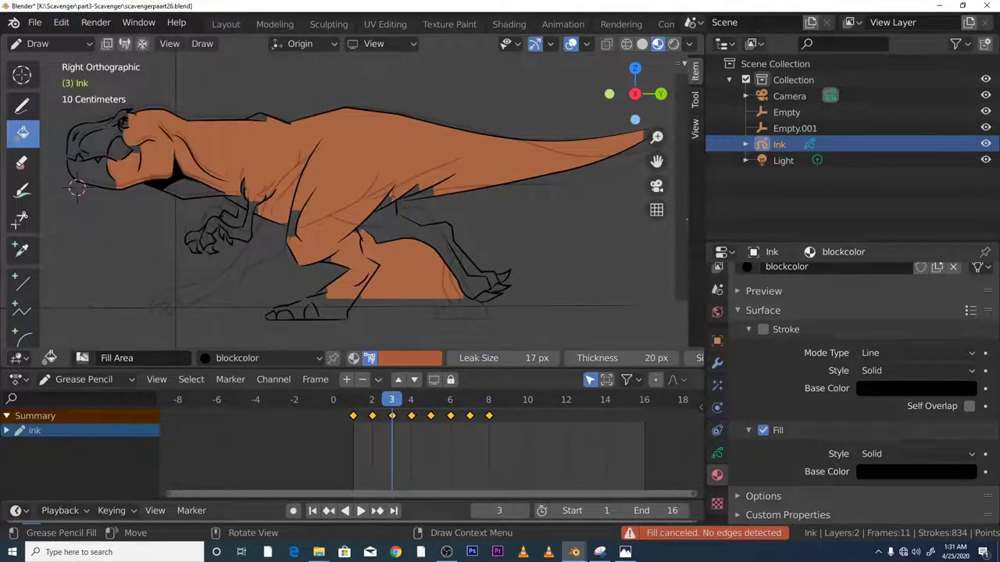
pyautogui.moveTo(515, 358)
pyautogui.mouseDown()
pyautogui.moveTo(469, 358)
pyautogui.moveTo(531, 358)
pyautogui.mouseUp()
pyautogui.click(439, 245)
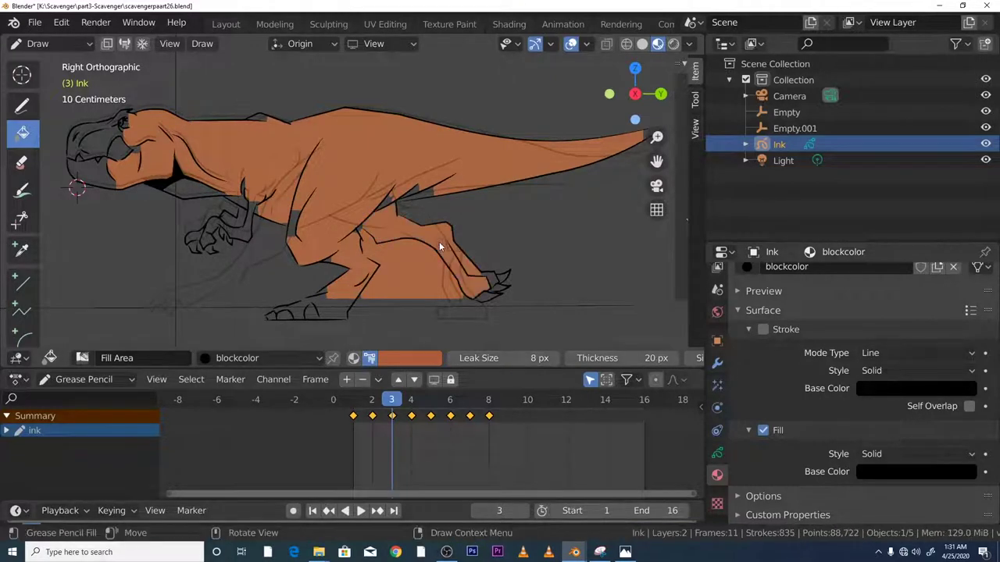
# Examine the orange fill around the T-rex's legs on frame 3 up close and as a whole.
pyautogui.scroll(2, 402, 277)
pyautogui.scroll(-2, 421, 266)
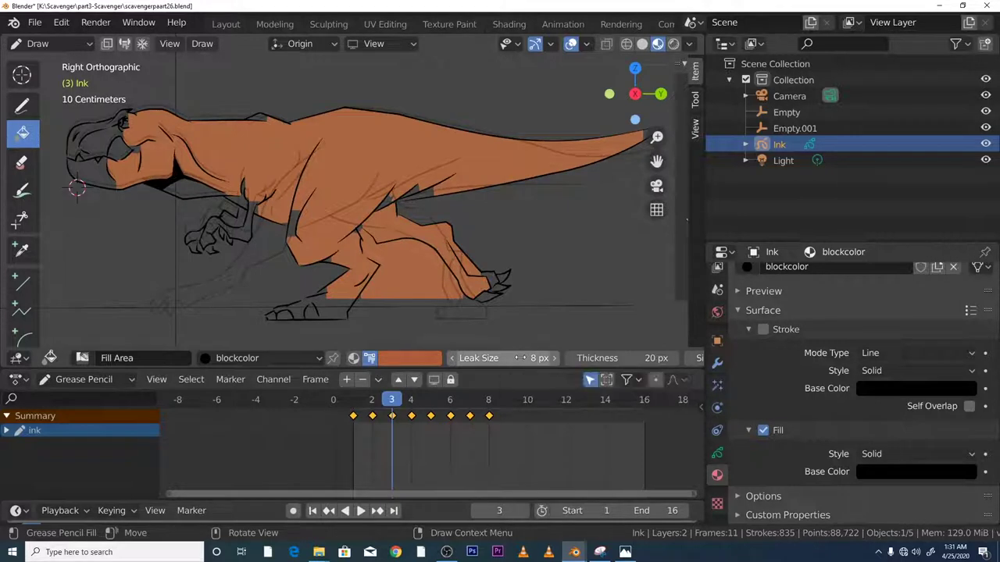
pyautogui.scroll(2, 370, 265)
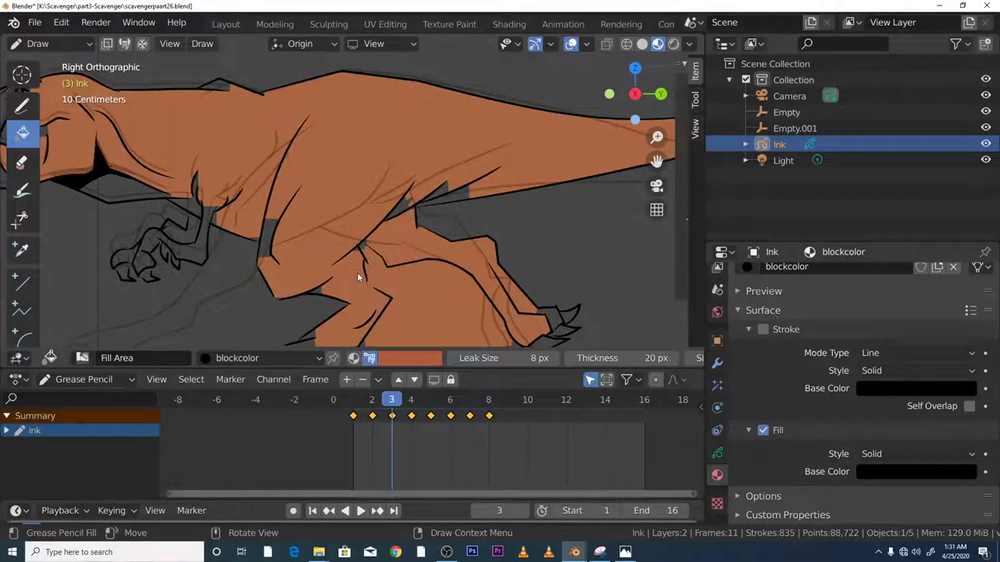
pyautogui.scroll(-2, 357, 272)
pyautogui.scroll(3, 356, 274)
pyautogui.scroll(-2, 367, 289)
pyautogui.scroll(1, 373, 293)
pyautogui.scroll(-1, 361, 282)
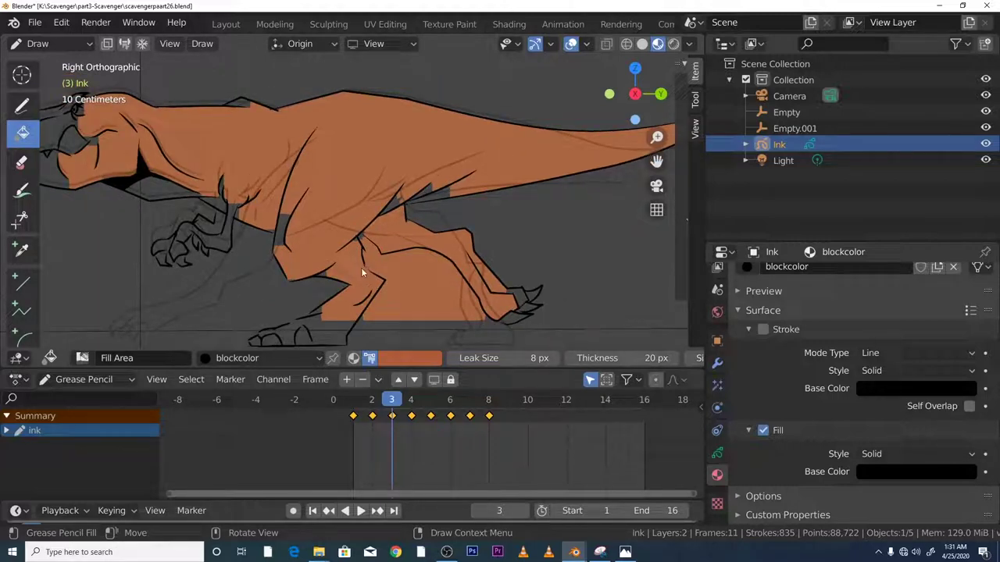
pyautogui.scroll(-1, 365, 255)
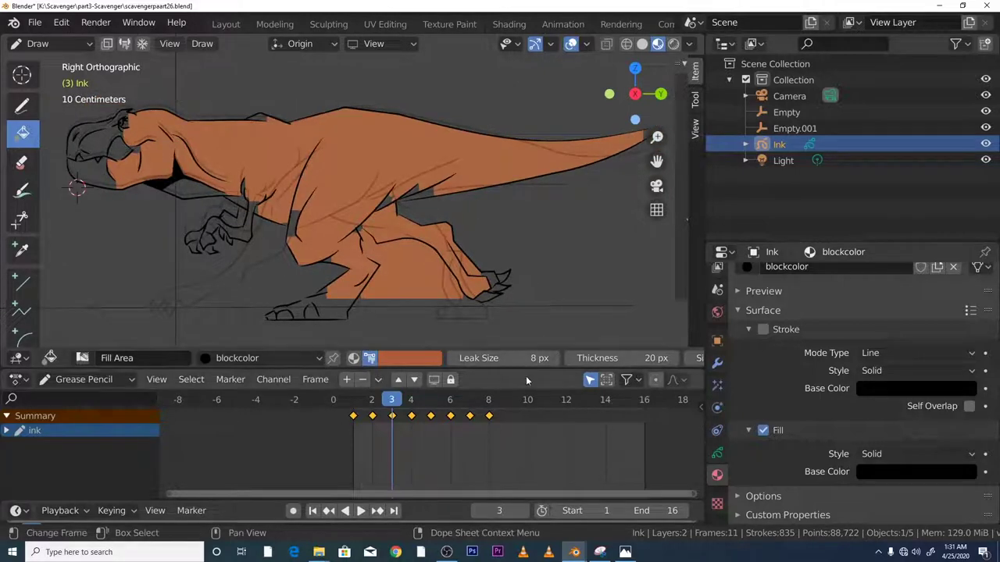
# Play the run cycle briefly, then return to frame 1 with the T-rex's head and legs in view.
pyautogui.moveTo(392, 400)
pyautogui.mouseDown()
pyautogui.moveTo(368, 400)
pyautogui.moveTo(489, 403)
pyautogui.moveTo(372, 402)
pyautogui.moveTo(427, 401)
pyautogui.moveTo(381, 406)
pyautogui.moveTo(396, 403)
pyautogui.mouseUp()
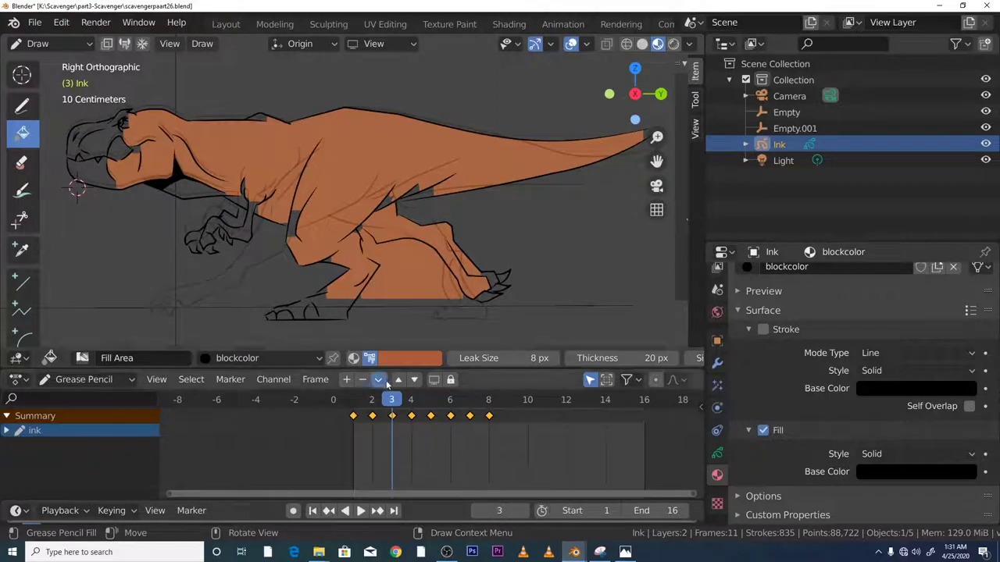
pyautogui.press('space')
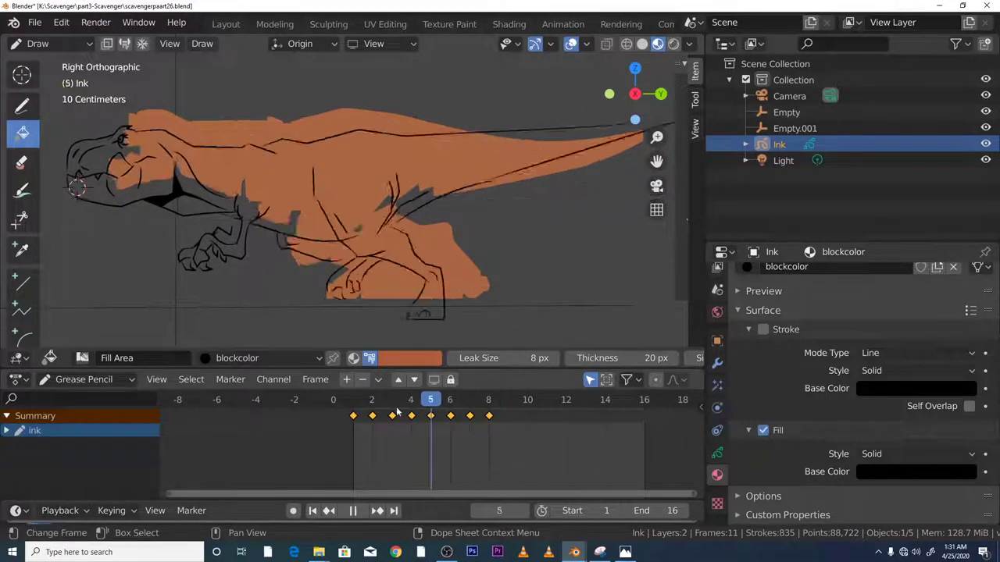
pyautogui.press('space')
pyautogui.hotkey('shift', 'Left')
pyautogui.scroll(2, 343, 195)
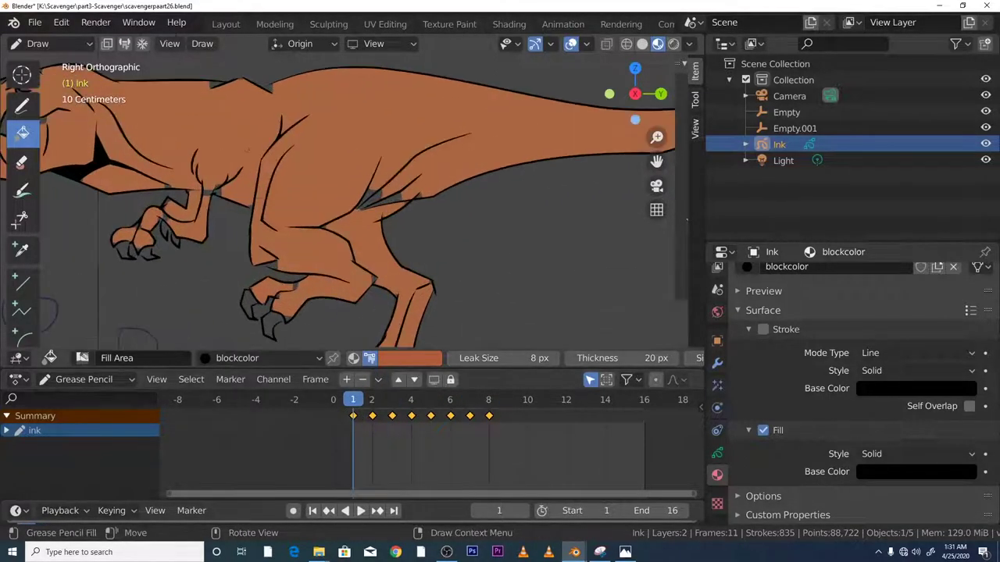
pyautogui.moveTo(657, 161); pyautogui.dragTo(657, 161)
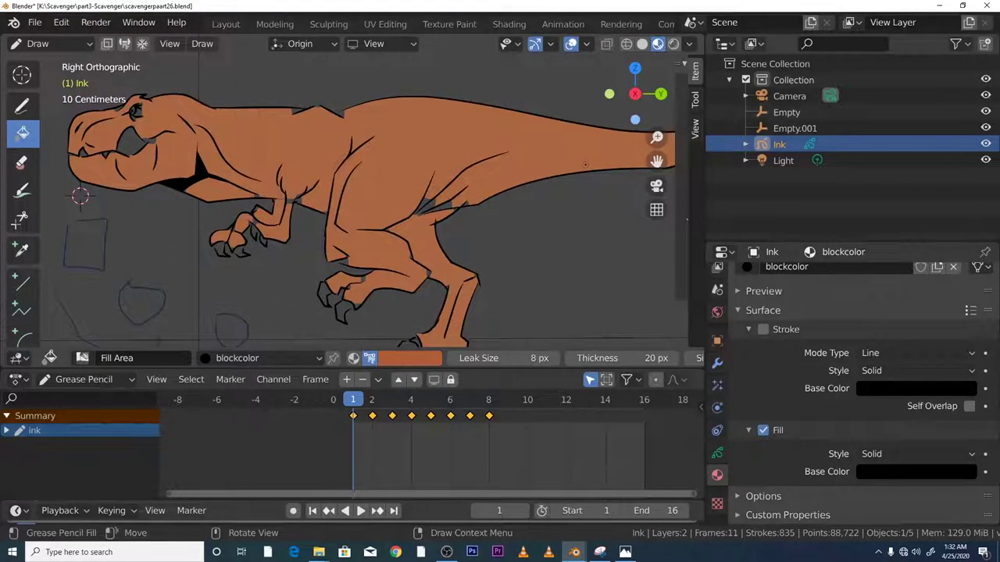
# Try to cover the unfilled gap behind the T-rex's thigh on frame 1 with a 33 px Ink Pen stroke, then undo it.
pyautogui.click(22, 105)
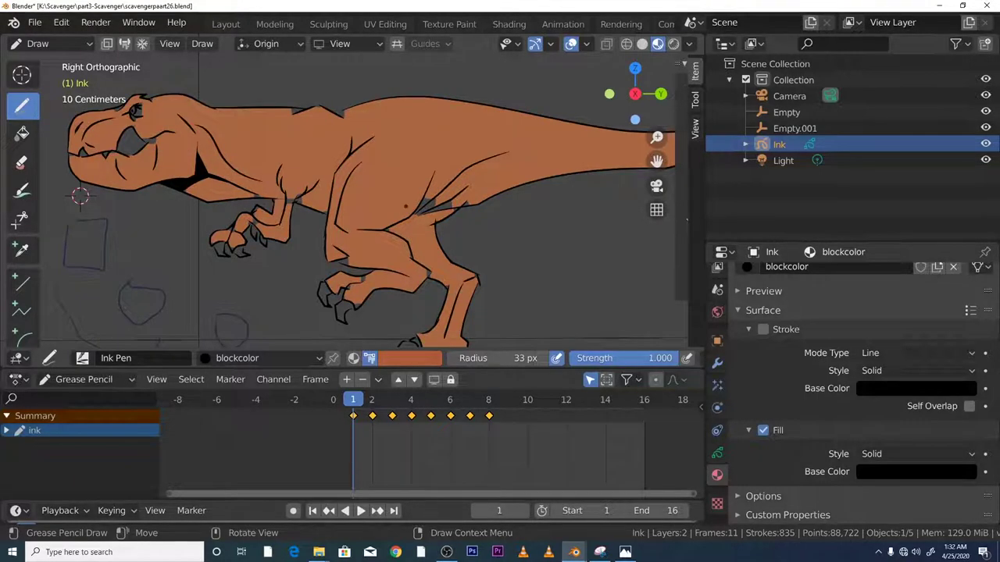
pyautogui.moveTo(405, 207)
pyautogui.mouseDown()
pyautogui.moveTo(416, 223)
pyautogui.moveTo(457, 198)
pyautogui.moveTo(437, 185)
pyautogui.mouseUp()
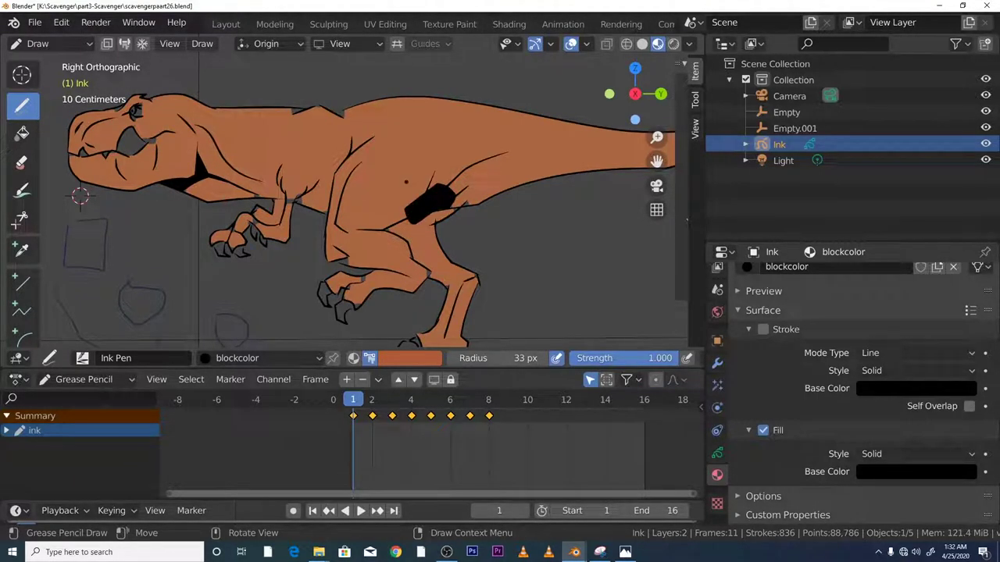
pyautogui.press('ctrl')
pyautogui.hotkey('ctrl', 'z')
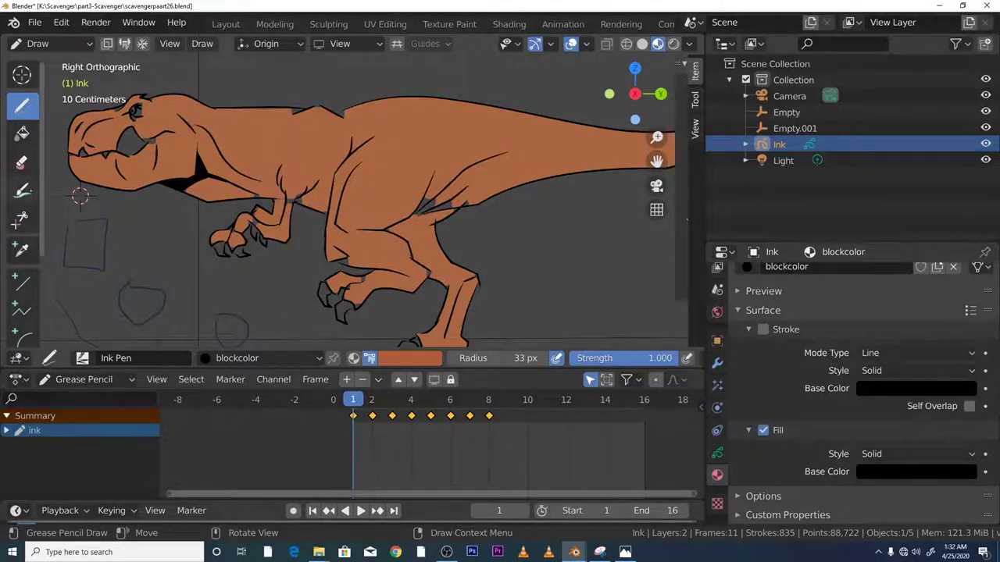
# Draw a small dot with the Ink Pen in the empty space in front of the T-rex's arm on frame 1.
pyautogui.click(21, 133)
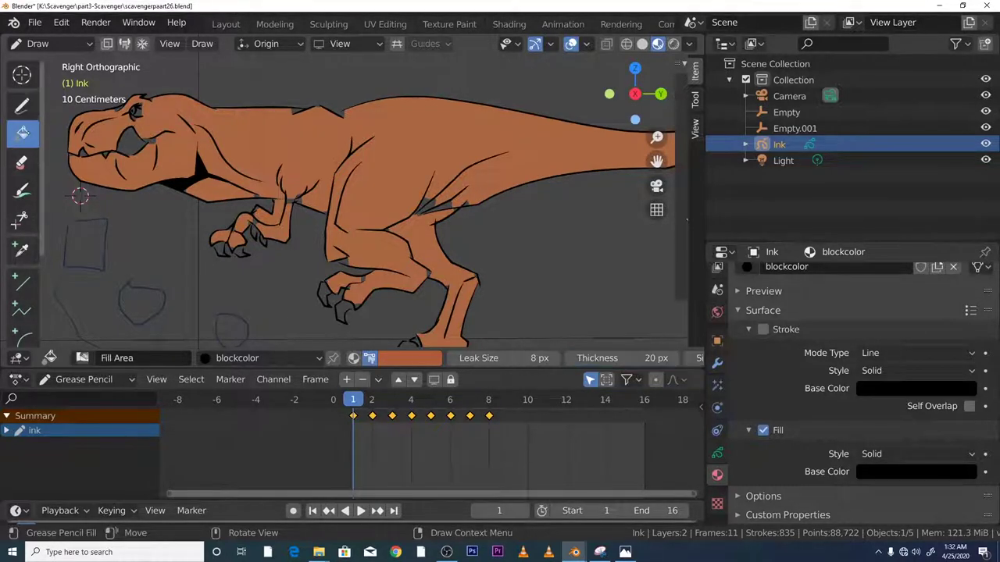
pyautogui.click(21, 104)
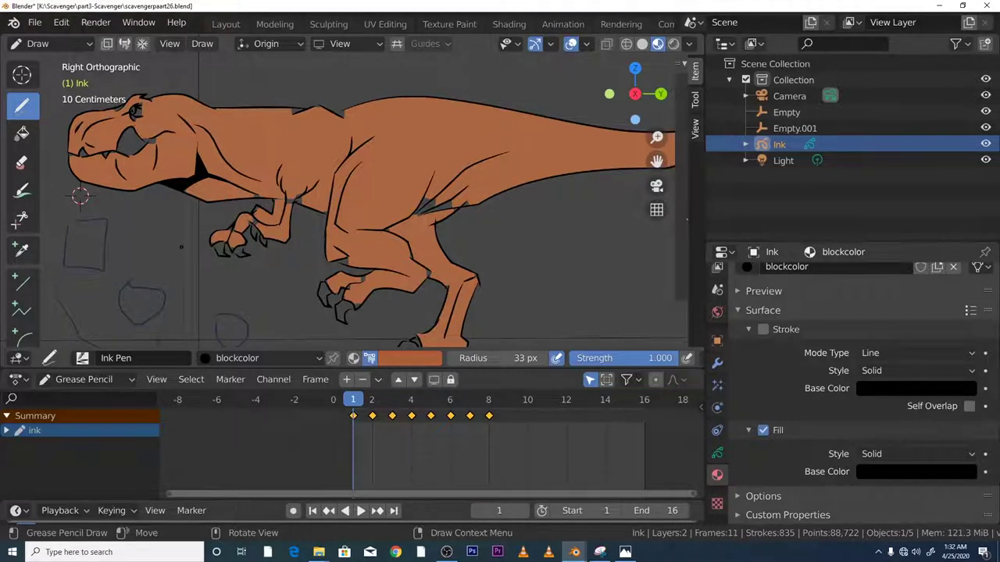
pyautogui.moveTo(179, 245)
pyautogui.mouseDown()
pyautogui.moveTo(172, 255)
pyautogui.moveTo(183, 262)
pyautogui.moveTo(182, 243)
pyautogui.mouseUp()
# Examine the blockcolor material's stroke and fill settings and the Ink object's list of materials.
pyautogui.scroll(2, 791, 316)
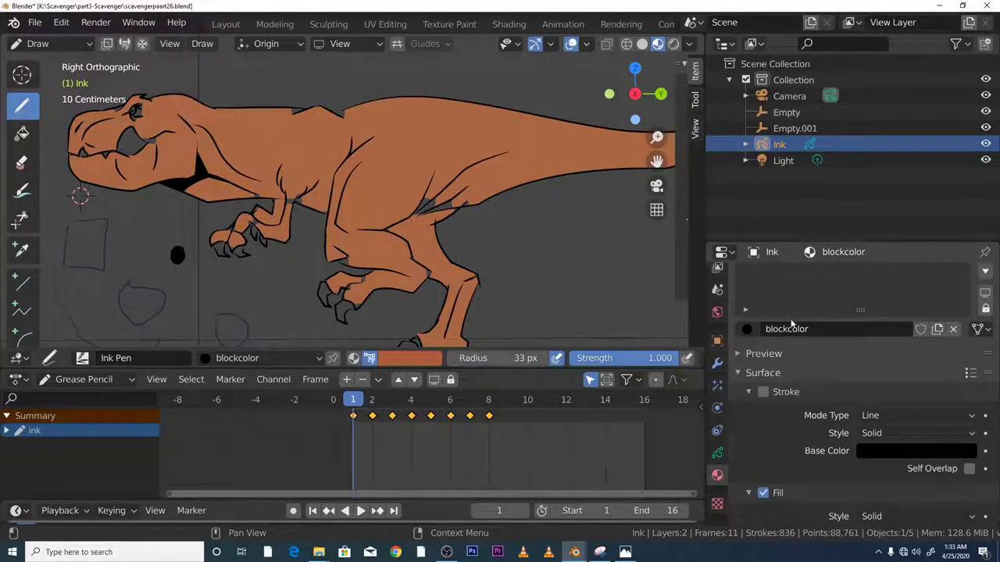
pyautogui.scroll(2, 790, 319)
pyautogui.scroll(-3, 790, 319)
pyautogui.scroll(4, 791, 319)
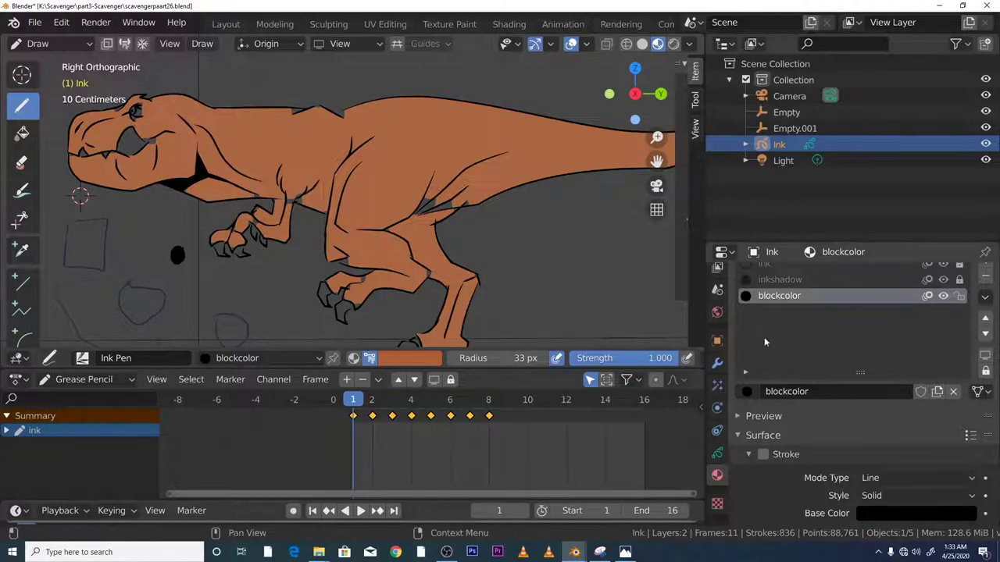
pyautogui.scroll(-4, 764, 337)
pyautogui.scroll(3, 764, 347)
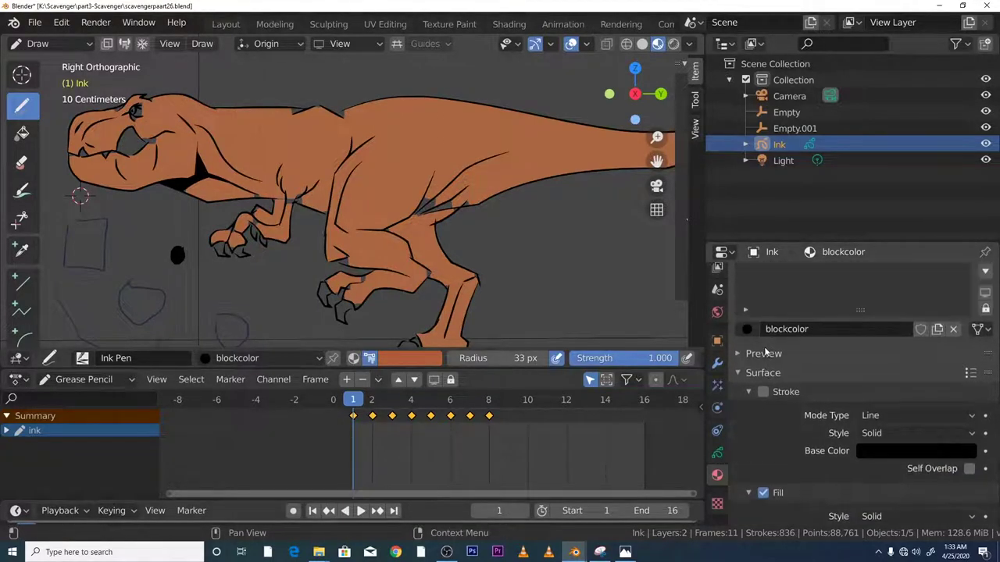
pyautogui.scroll(-3, 764, 349)
pyautogui.scroll(2, 762, 350)
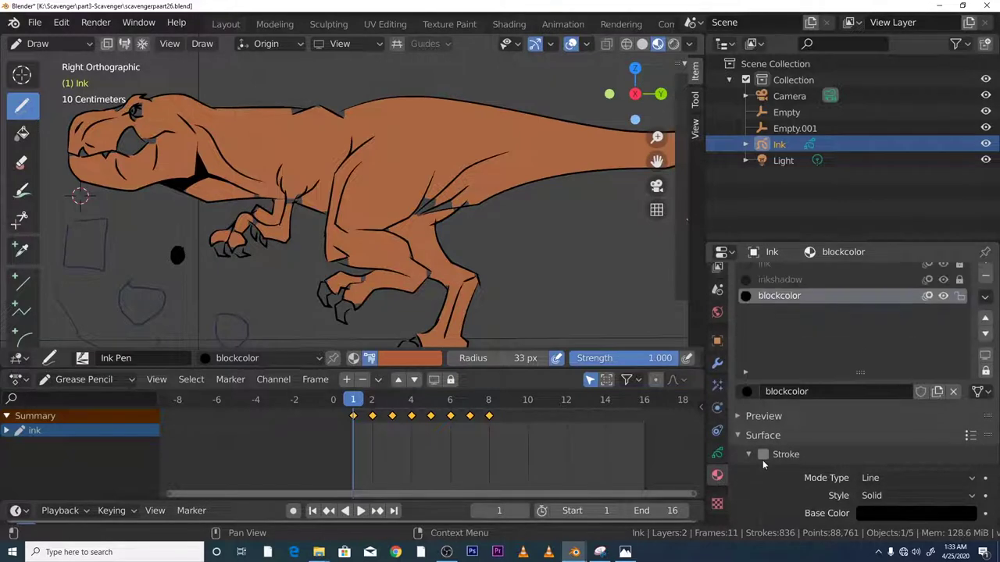
pyautogui.scroll(2, 729, 475)
pyautogui.scroll(-3, 730, 475)
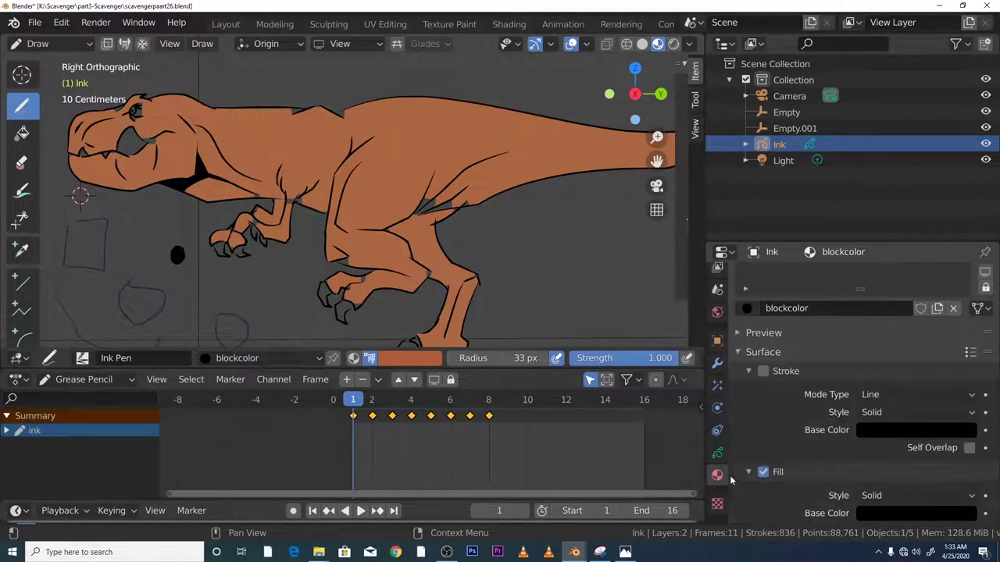
pyautogui.scroll(5, 730, 475)
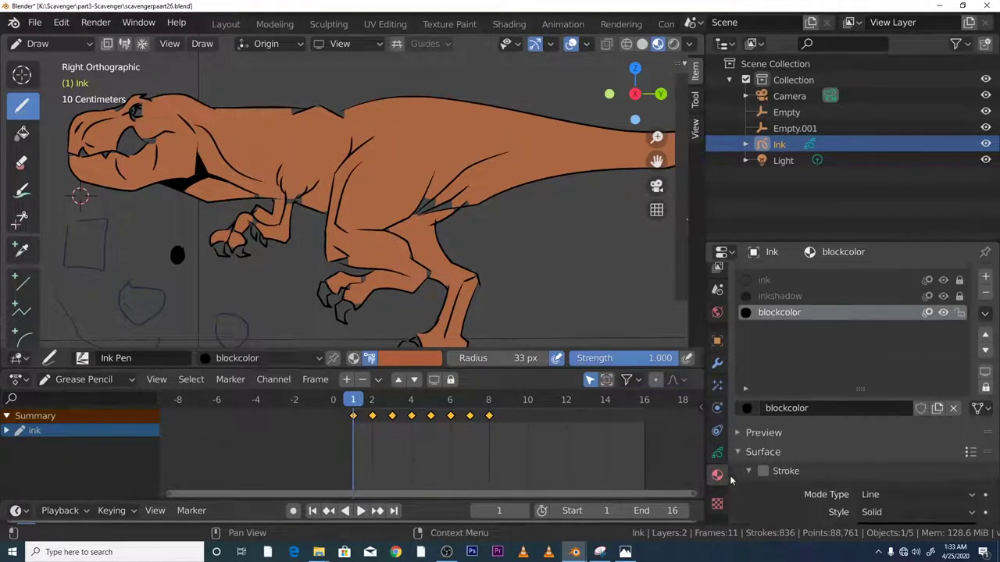
# Add a new material to the Ink object below blockcolor and enter "verte" as the start of its name.
pyautogui.click(985, 278)
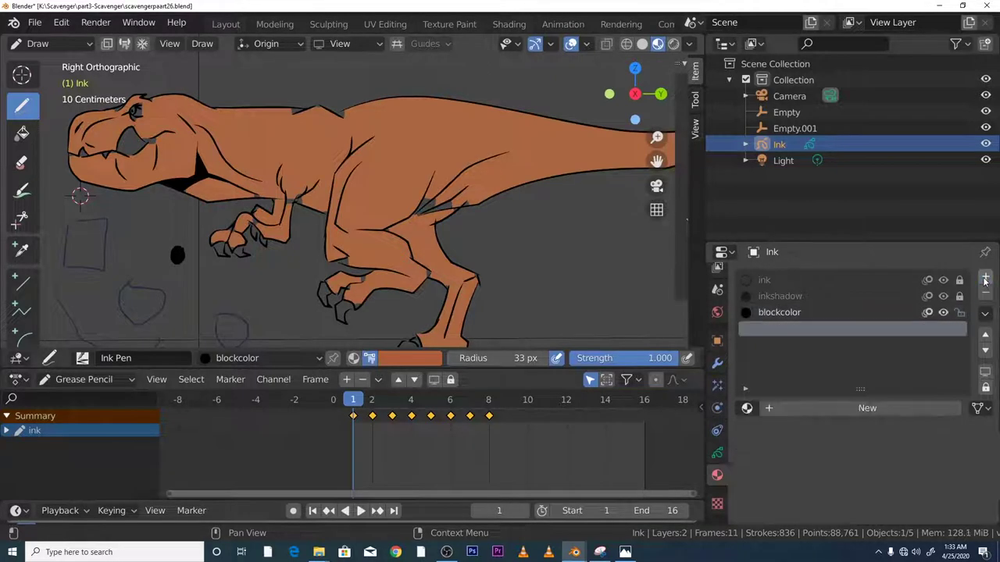
pyautogui.click(790, 411)
pyautogui.click(793, 412)
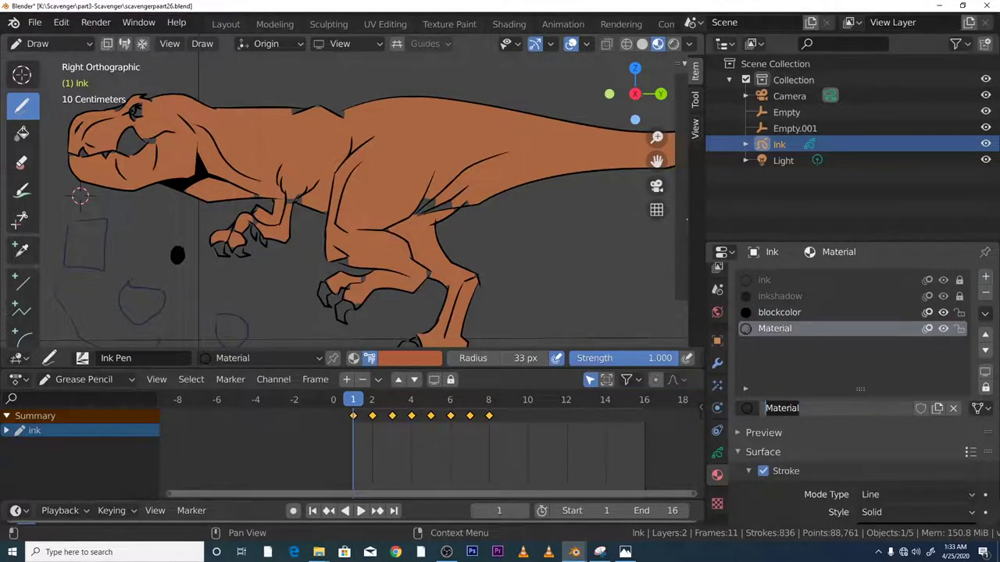
pyautogui.press('BackSpace')
pyautogui.write('verte')
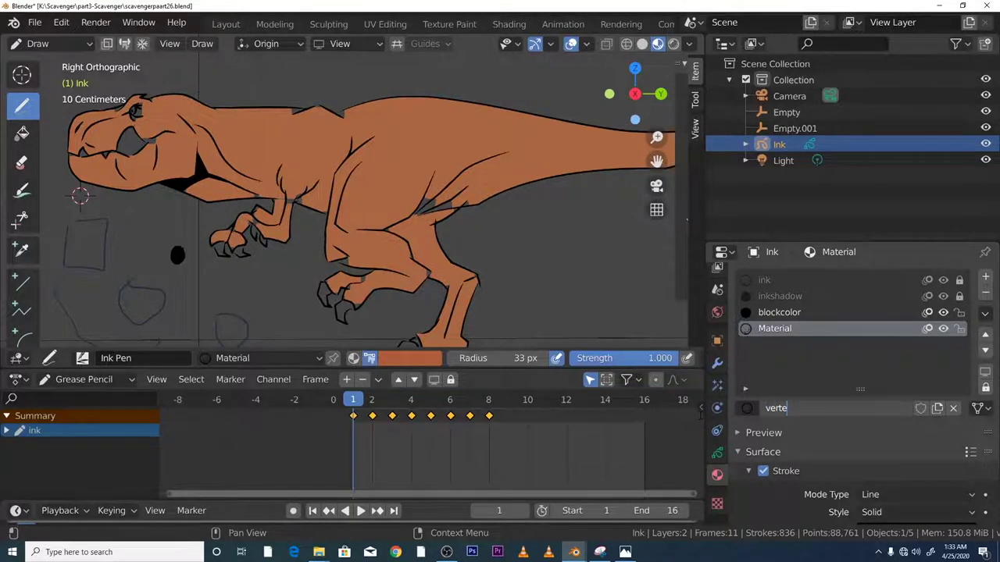
# Complete the new material's name as vertexbug.
pyautogui.write('xbug')
pyautogui.press('Return')
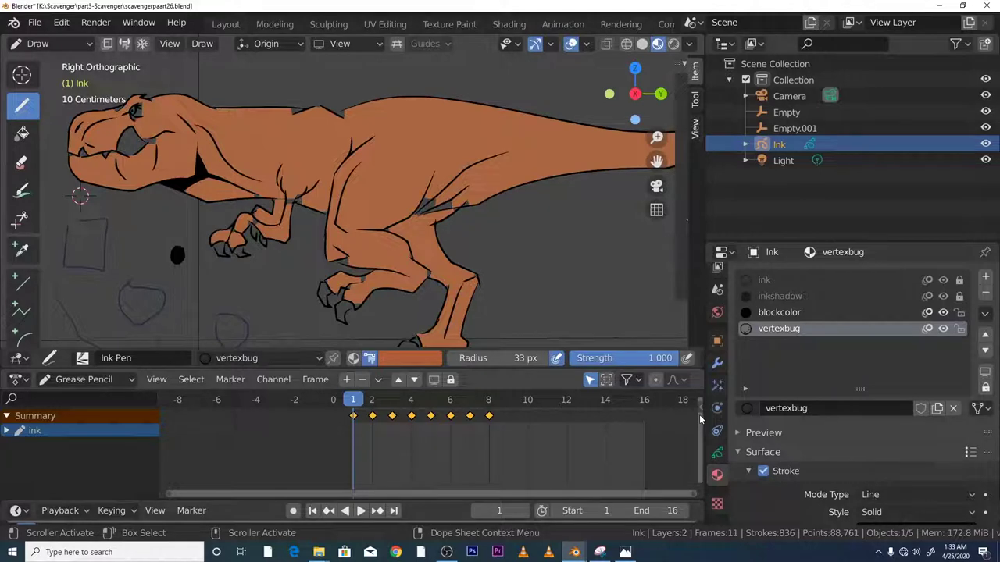
pyautogui.scroll(-4, 562, 255)
pyautogui.scroll(3, 560, 253)
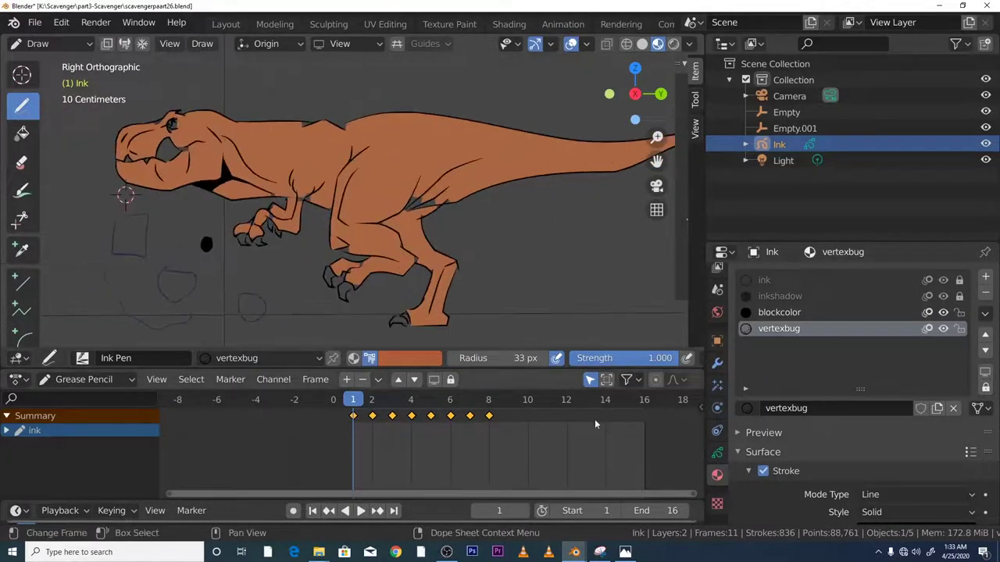
# Enable Fill and disable Stroke for the vertexbug material.
pyautogui.scroll(-4, 819, 441)
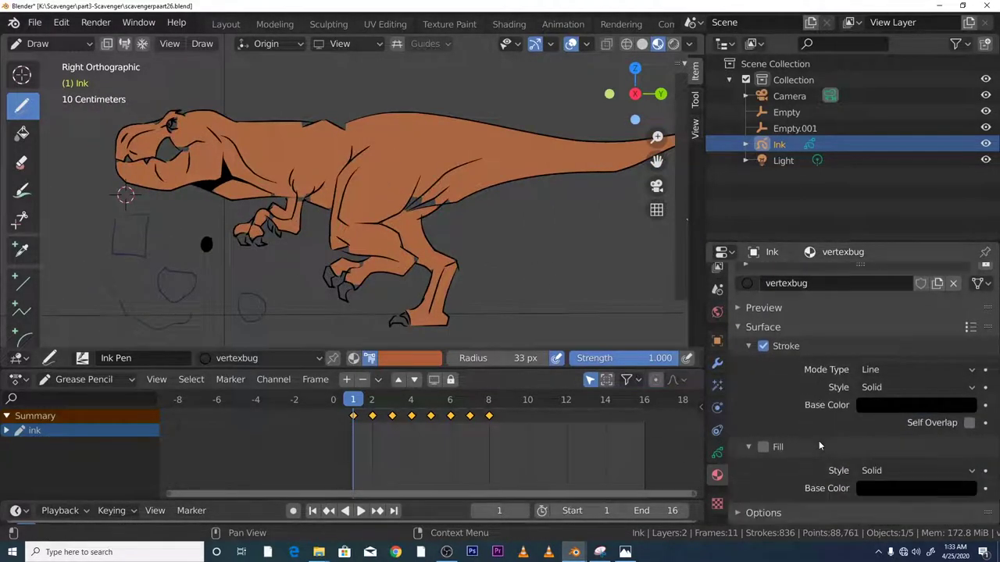
pyautogui.click(763, 447)
pyautogui.click(763, 347)
pyautogui.scroll(-1, 755, 394)
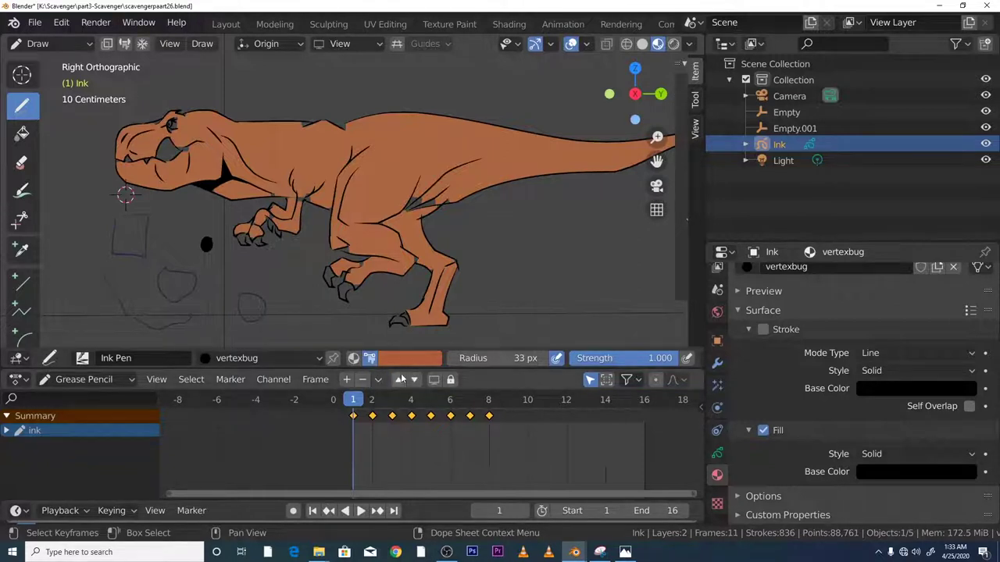
pyautogui.click(296, 359)
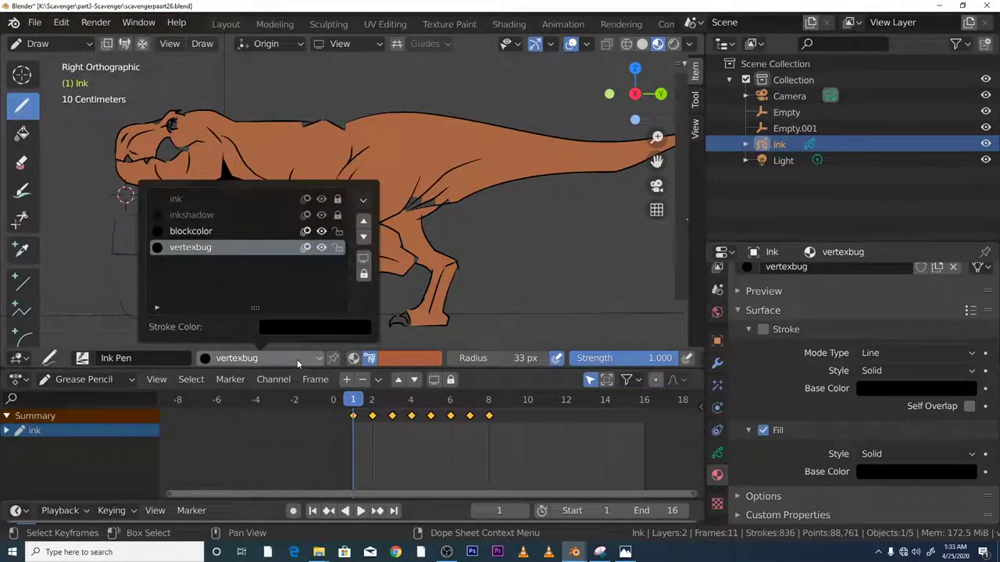
pyautogui.click(354, 359)
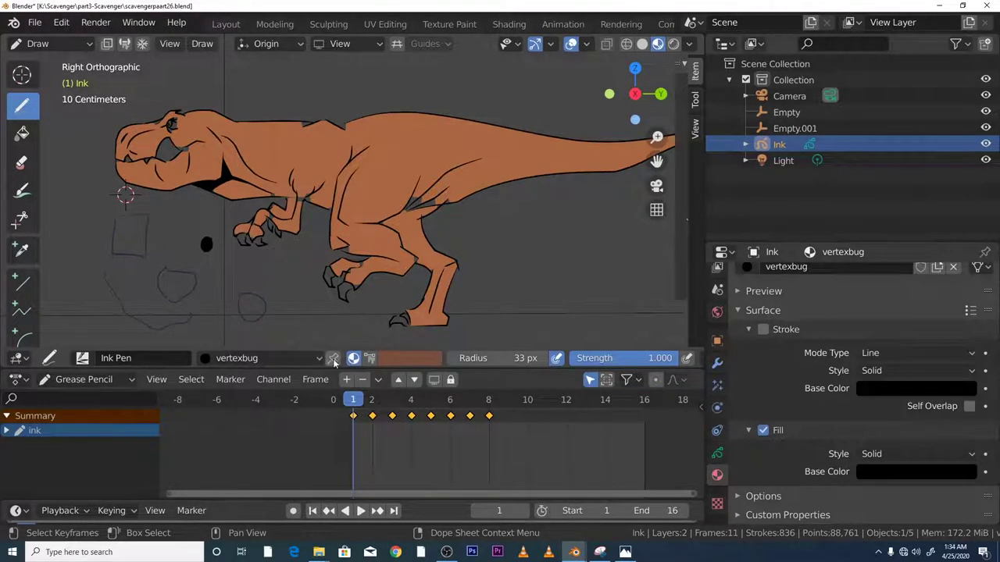
pyautogui.click(875, 470)
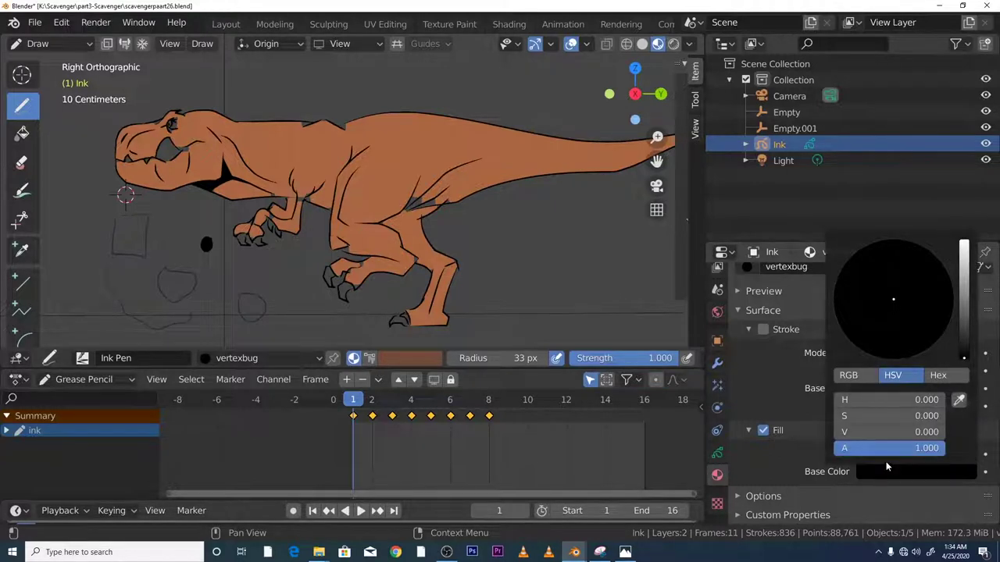
pyautogui.click(958, 402)
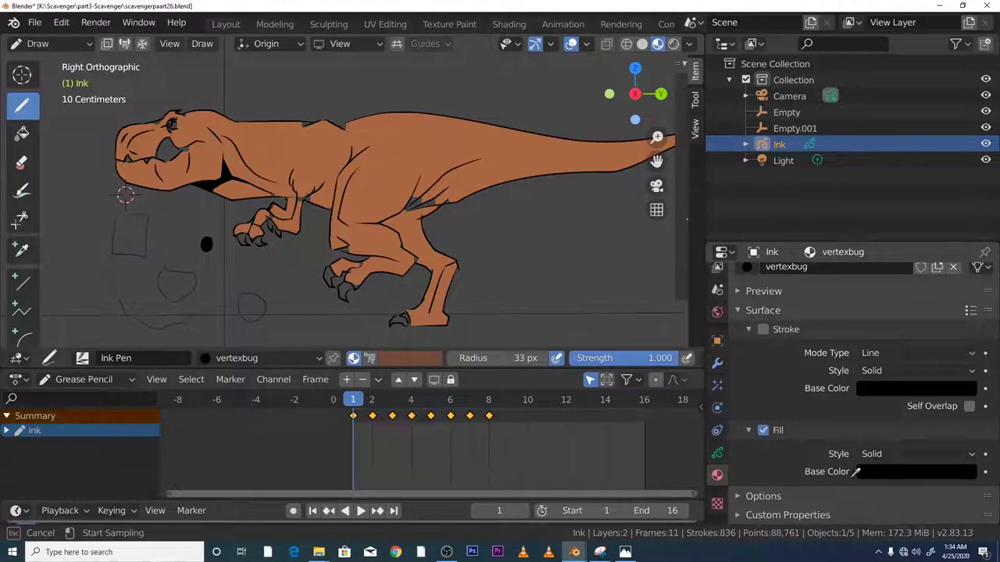
pyautogui.rightClick(836, 475)
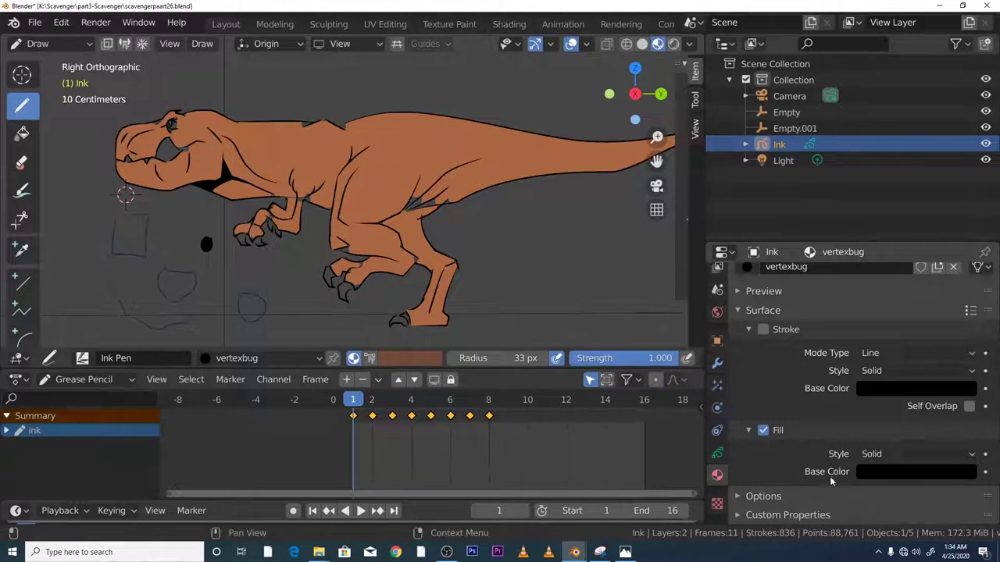
# Switch the Ink Pen brush to vertex color and set its Mix Factor to 0.
pyautogui.click(370, 360)
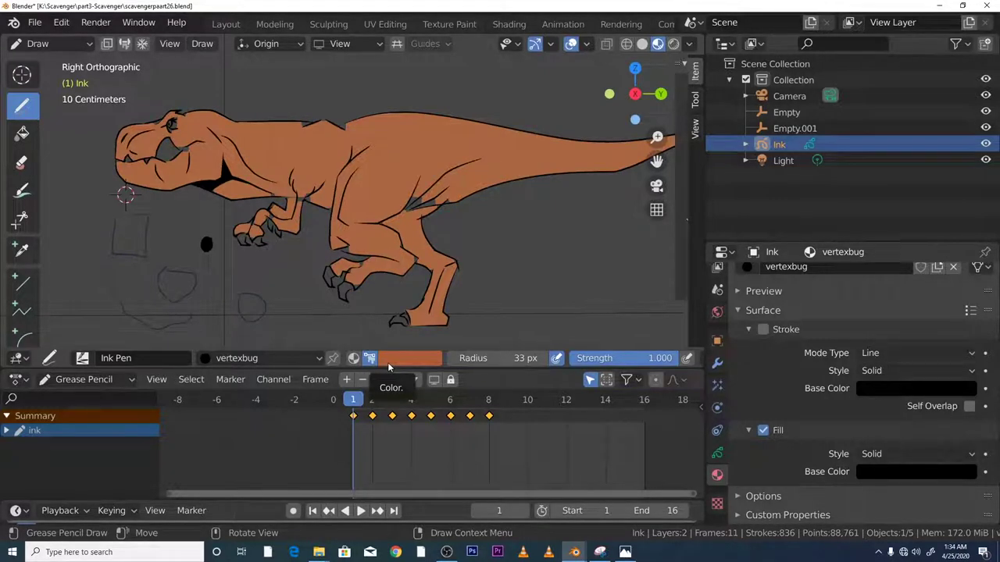
pyautogui.click(388, 361)
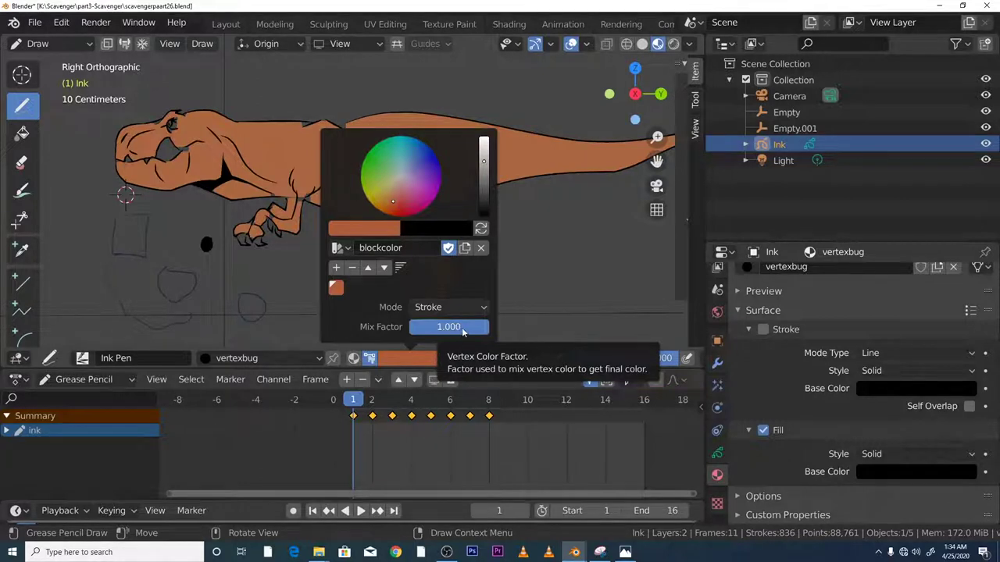
pyautogui.moveTo(477, 328); pyautogui.dragTo(390, 323)
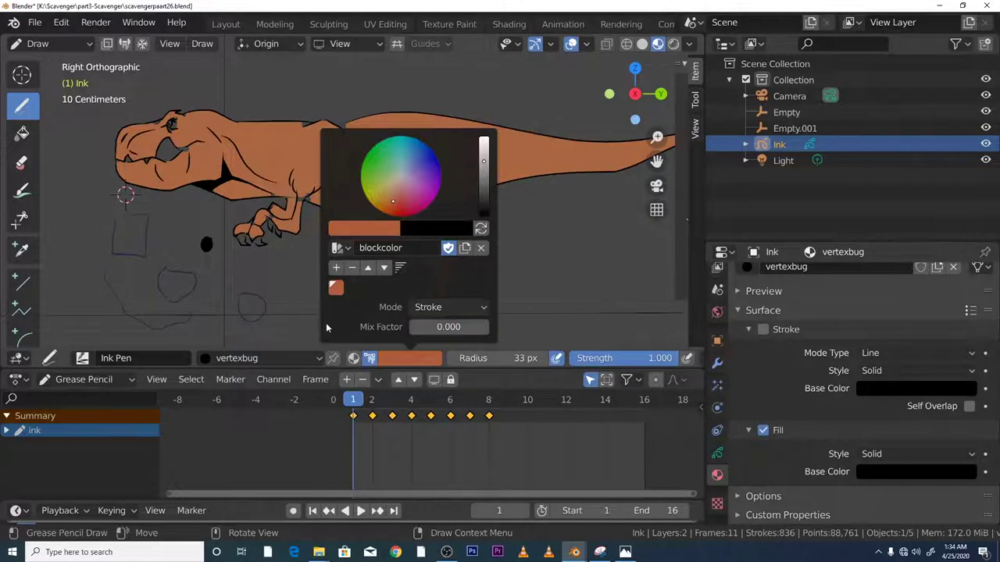
# Sample the brush's orange swatch with the eyedropper as the vertexbug material's fill base color.
pyautogui.click(898, 472)
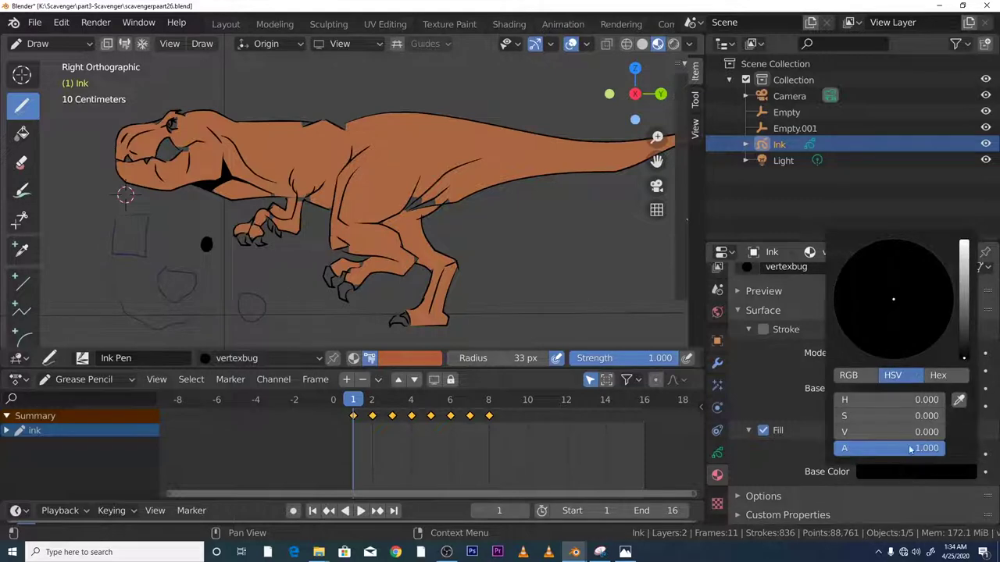
pyautogui.click(960, 401)
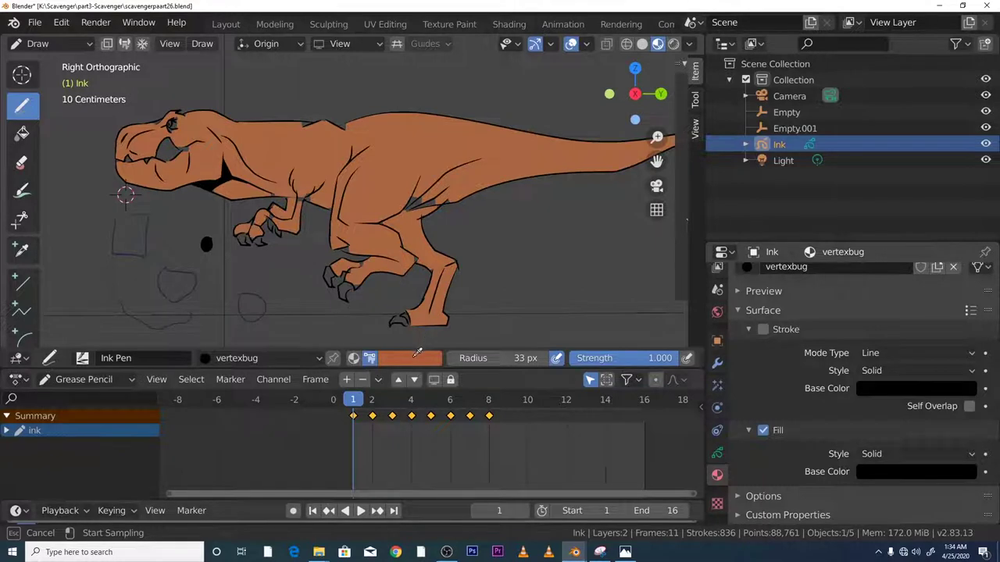
pyautogui.click(416, 356)
pyautogui.scroll(1, 359, 196)
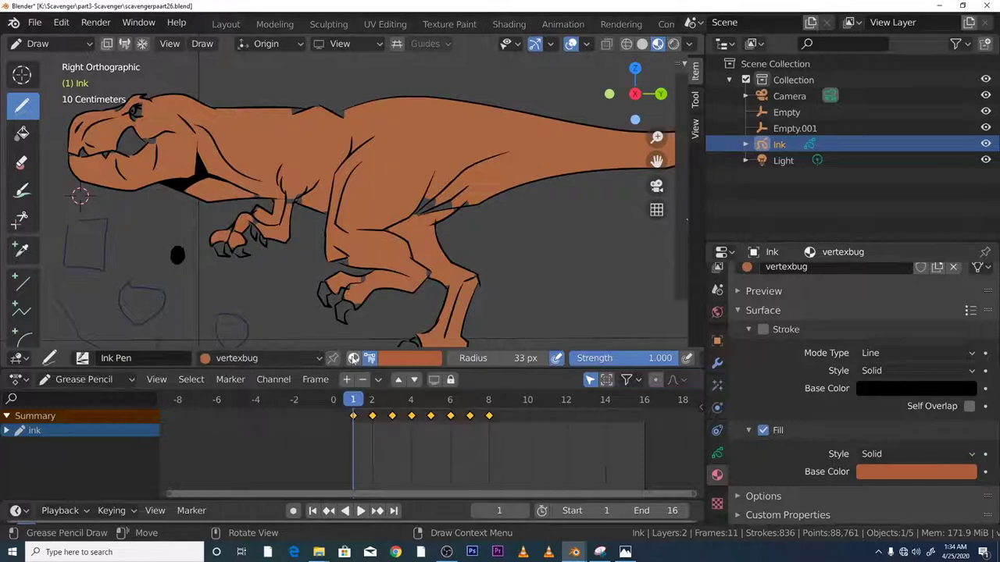
# Switch the brush to material color and draw filled patches over the gaps in the dinosaur's thigh, back, arm and lower leg on frame 1.
pyautogui.click(354, 358)
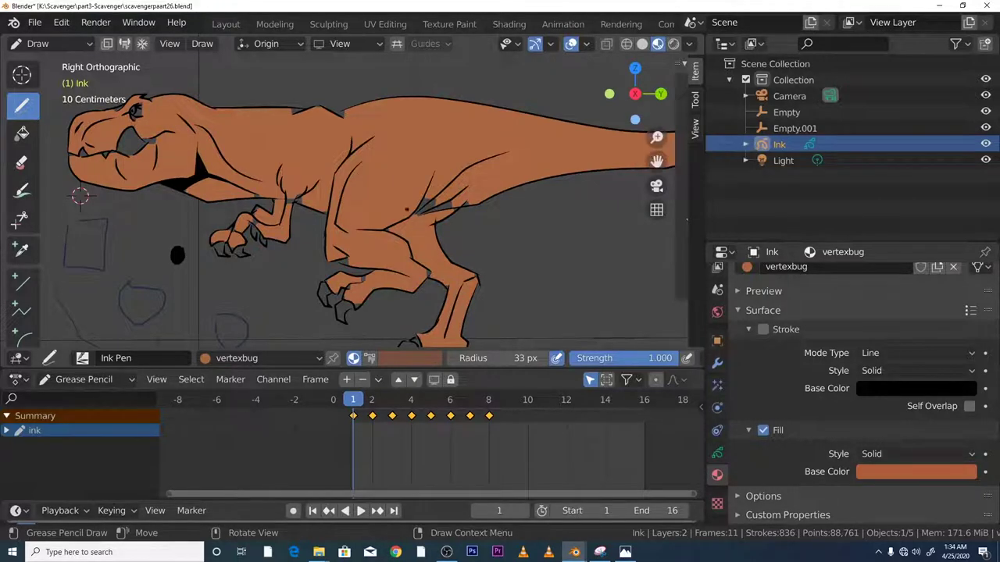
pyautogui.moveTo(426, 203)
pyautogui.mouseDown()
pyautogui.moveTo(465, 202)
pyautogui.moveTo(461, 193)
pyautogui.mouseUp()
pyautogui.moveTo(229, 328); pyautogui.dragTo(233, 332)
pyautogui.moveTo(296, 187); pyautogui.dragTo(301, 184)
pyautogui.moveTo(367, 234); pyautogui.dragTo(371, 238)
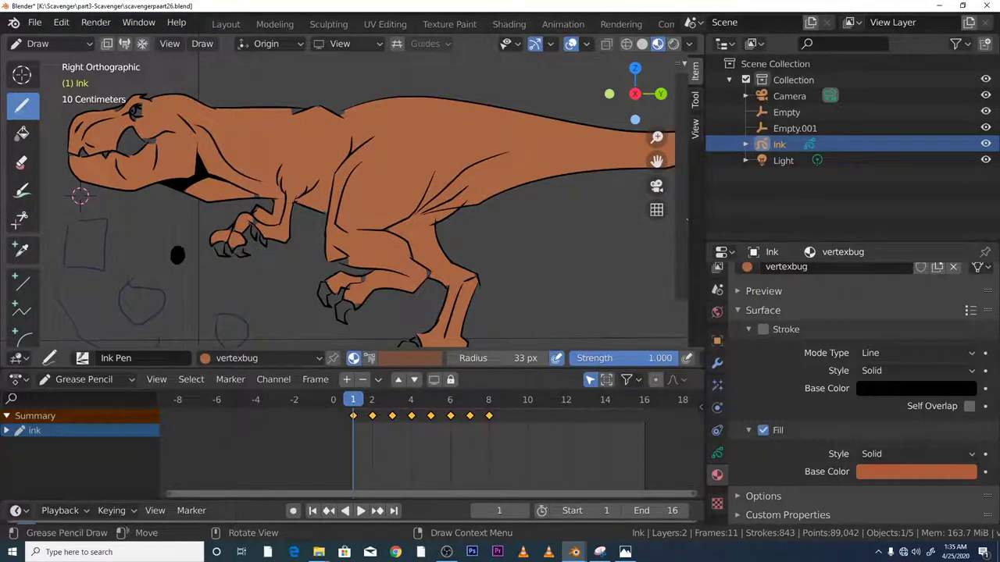
pyautogui.moveTo(407, 195); pyautogui.dragTo(411, 198)
pyautogui.moveTo(438, 258); pyautogui.dragTo(442, 261)
pyautogui.moveTo(248, 218); pyautogui.dragTo(258, 227)
pyautogui.moveTo(241, 222); pyautogui.dragTo(250, 228)
pyautogui.moveTo(142, 144); pyautogui.dragTo(156, 137)
pyautogui.moveTo(361, 275)
pyautogui.mouseDown()
pyautogui.moveTo(368, 251)
pyautogui.moveTo(347, 264)
pyautogui.mouseUp()
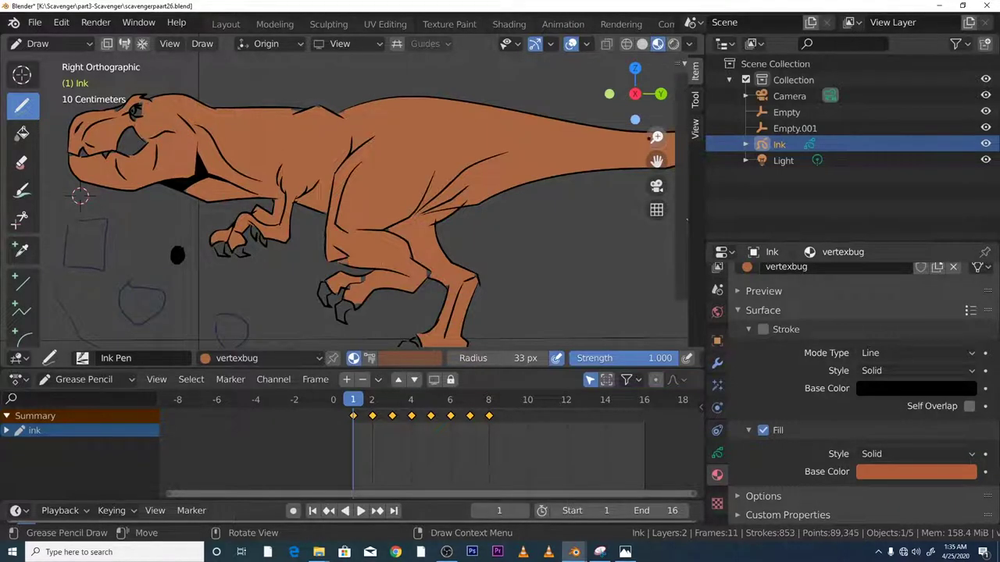
# Draw orange filled patches over the remaining gaps in the dinosaur's legs, feet and mouth on frame 1.
pyautogui.moveTo(657, 160)
pyautogui.mouseDown()
pyautogui.moveTo(483, 139)
pyautogui.moveTo(439, 111)
pyautogui.moveTo(517, 119)
pyautogui.moveTo(581, 106)
pyautogui.mouseUp()
pyautogui.moveTo(282, 253); pyautogui.dragTo(298, 232)
pyautogui.moveTo(384, 227); pyautogui.dragTo(390, 231)
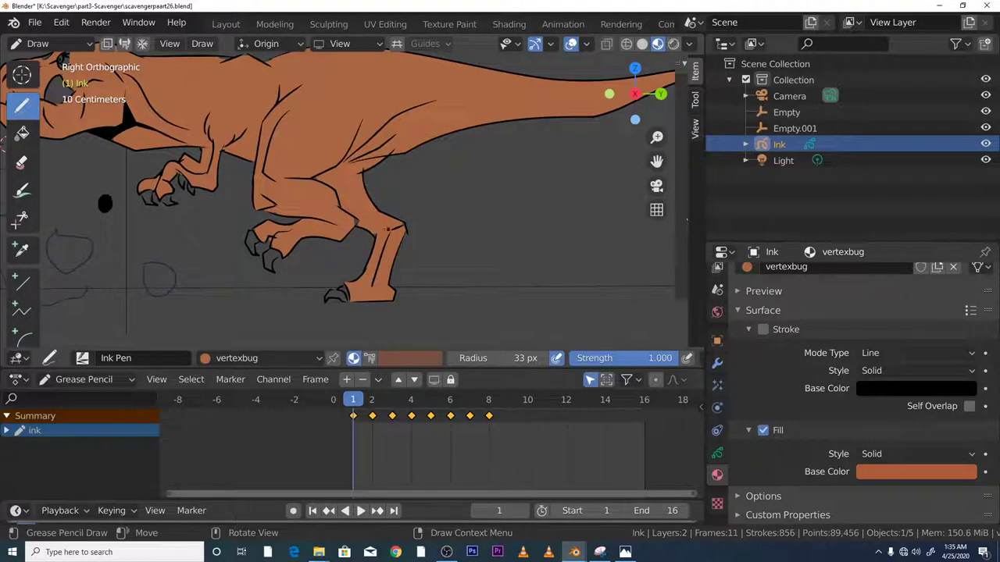
pyautogui.moveTo(417, 117); pyautogui.dragTo(427, 121)
pyautogui.moveTo(219, 160); pyautogui.dragTo(226, 166)
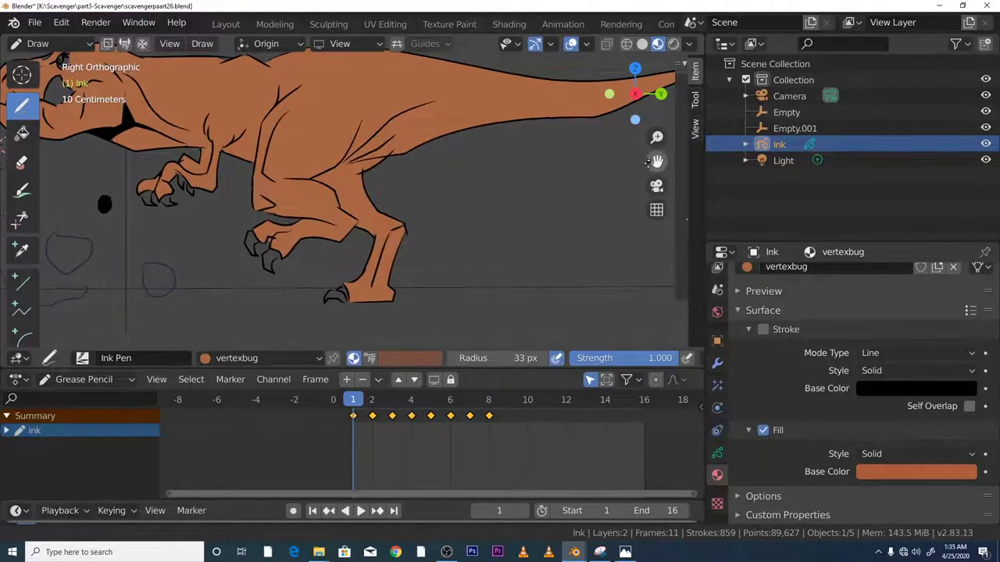
pyautogui.moveTo(657, 161); pyautogui.dragTo(789, 238)
pyautogui.moveTo(197, 135); pyautogui.dragTo(199, 175)
pyautogui.moveTo(205, 141); pyautogui.dragTo(212, 146)
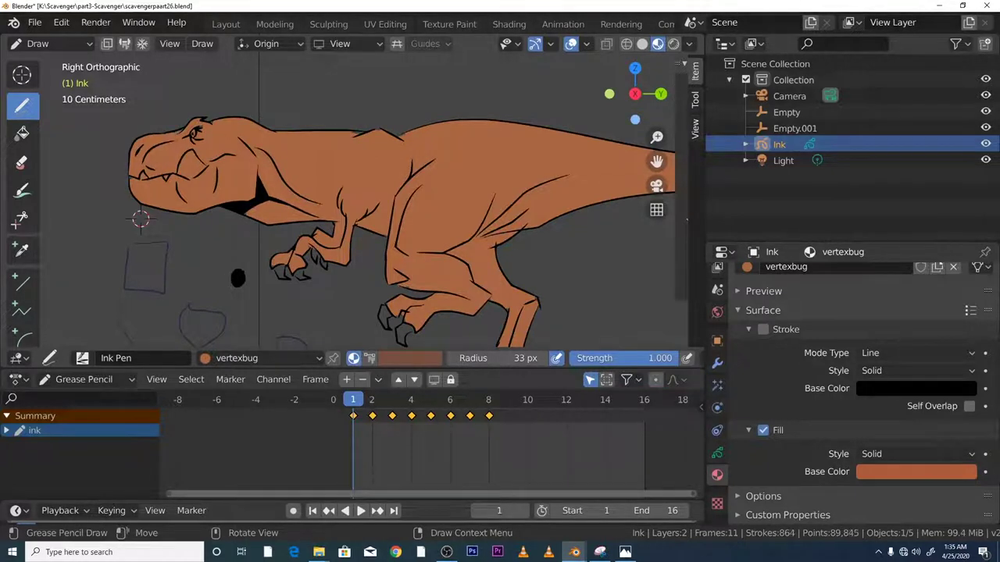
# On frame 2, draw orange filled patches over the gaps between the dinosaur's arm and chest.
pyautogui.click(372, 400)
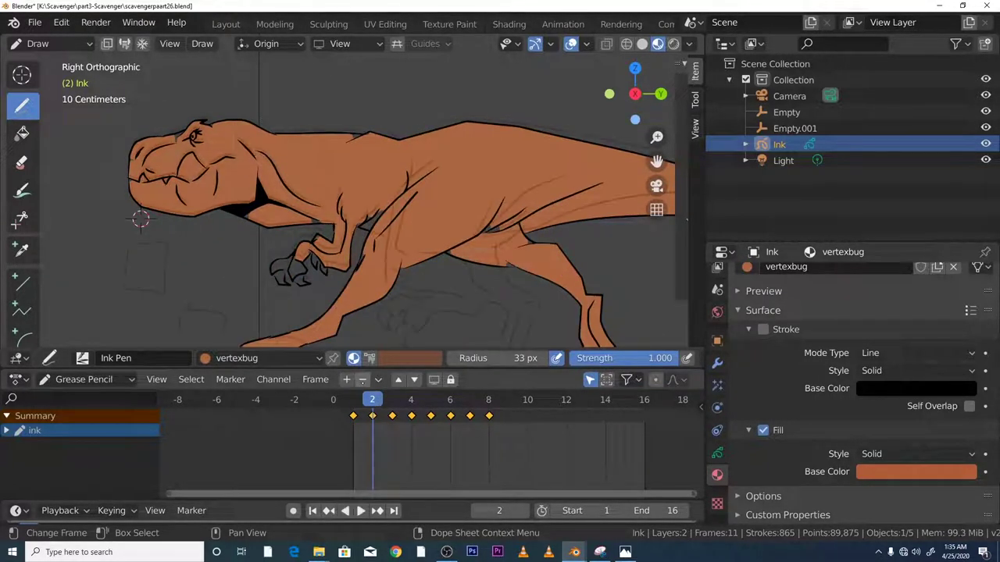
pyautogui.click(339, 186)
pyautogui.moveTo(357, 231); pyautogui.dragTo(383, 211)
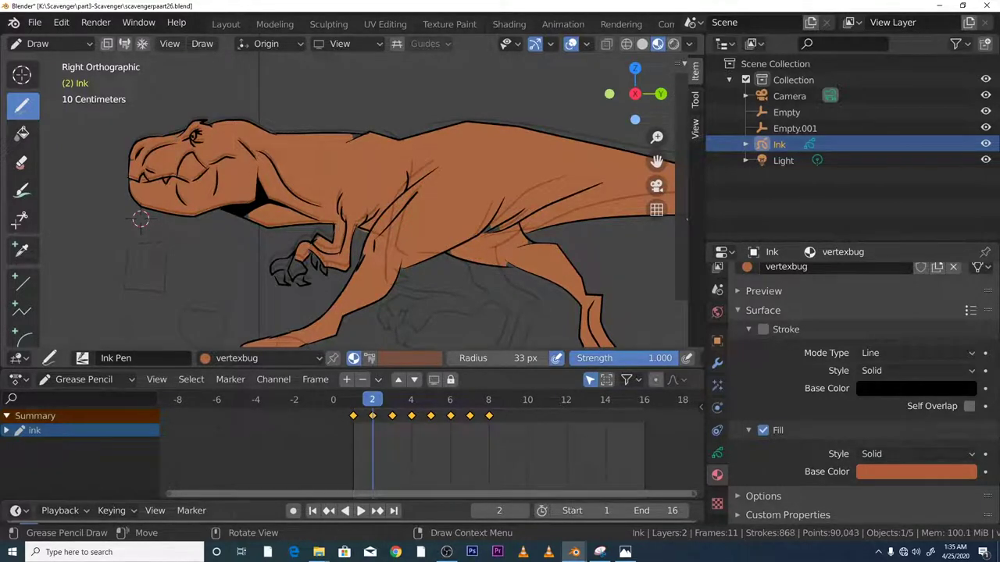
# Draw an orange filled patch over the dinosaur's thigh on frame 4 and play back the animation.
pyautogui.press('space')
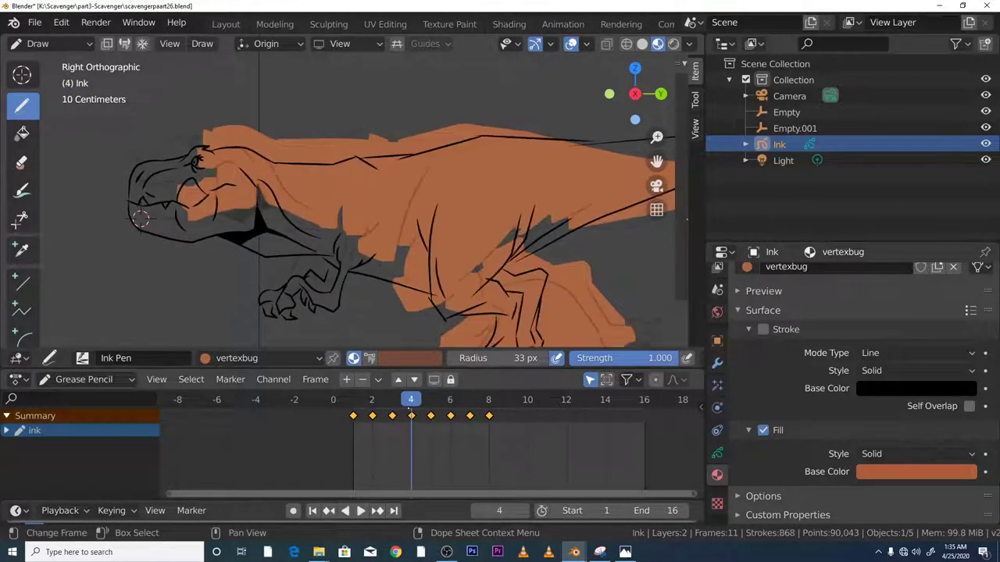
pyautogui.press('space')
pyautogui.moveTo(512, 220); pyautogui.dragTo(481, 270)
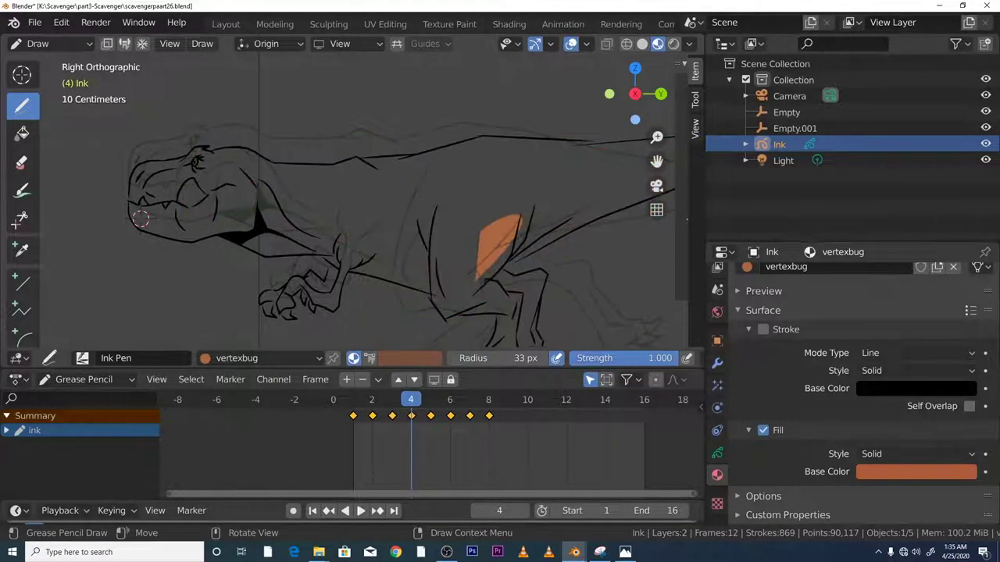
pyautogui.press('space')
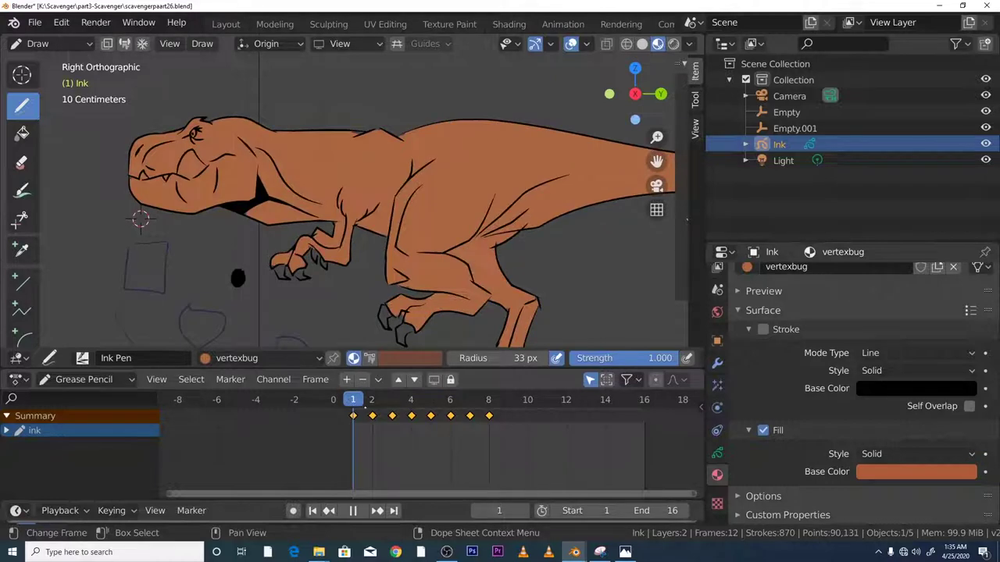
pyautogui.press('space')
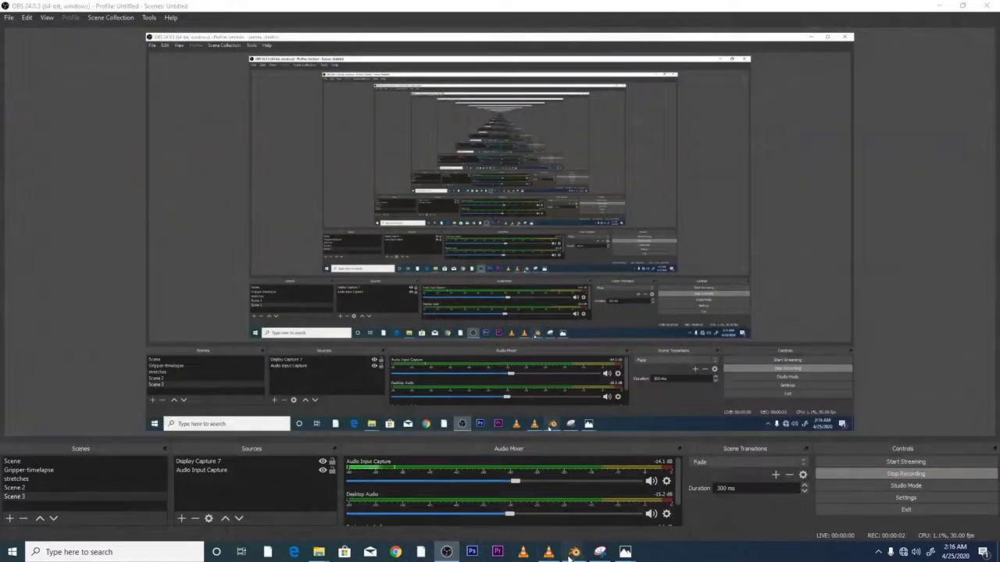
# Switch to the Blender window with scavengerpaart43.blend and activate the Draw tool.
pyautogui.moveTo(575, 553)
pyautogui.click(467, 475)
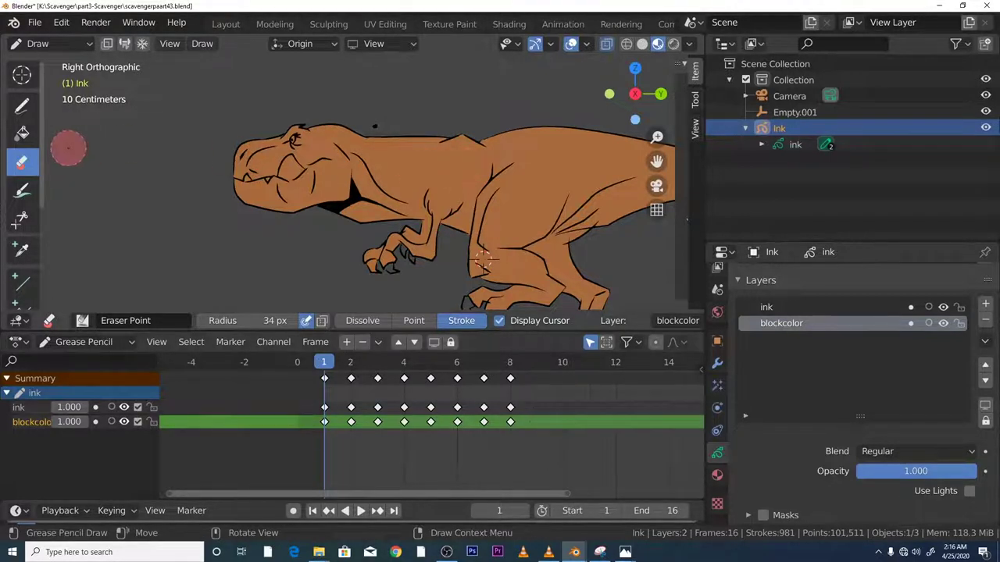
pyautogui.click(28, 110)
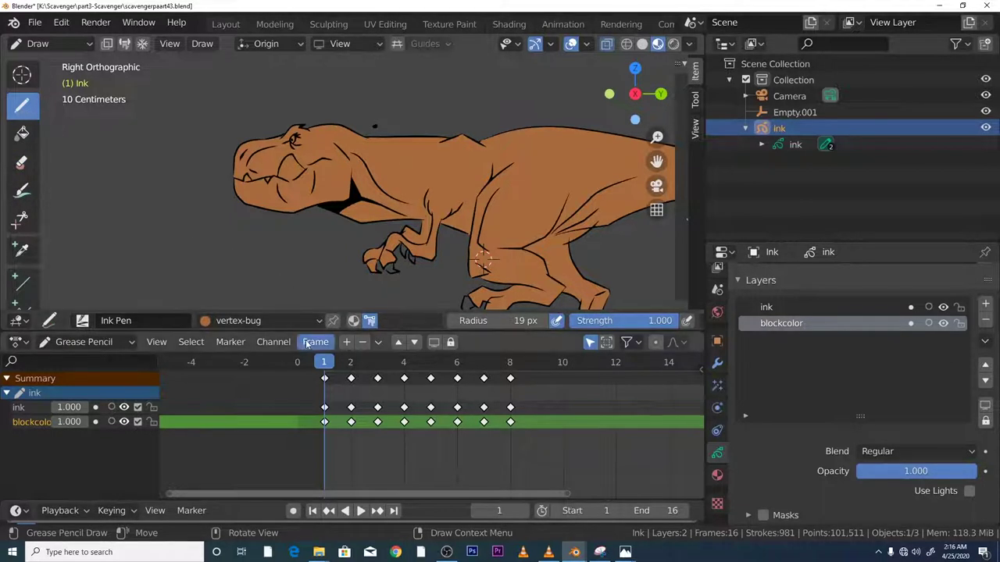
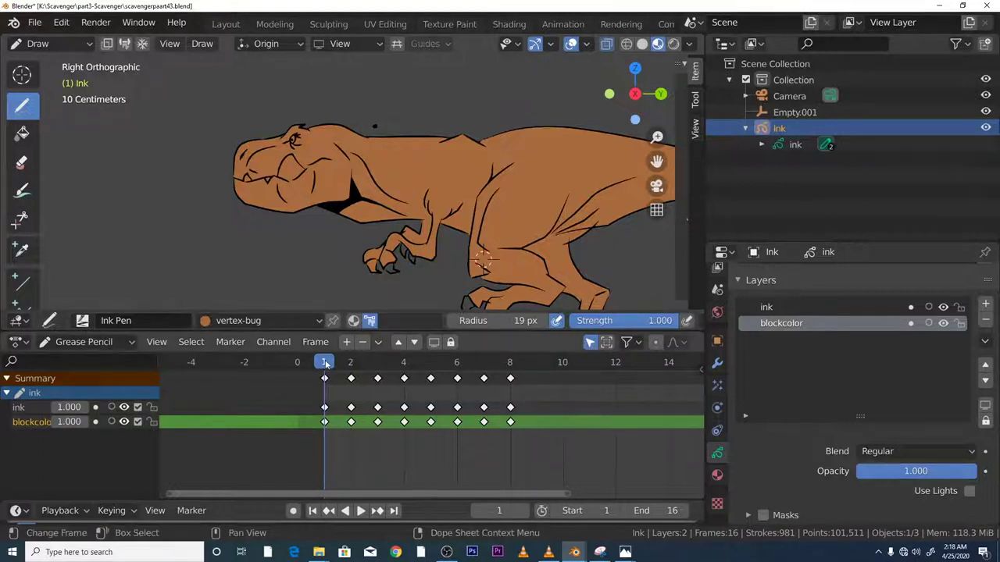
# Play back the colored dinosaur animation and return to frame 1.
pyautogui.press('space')
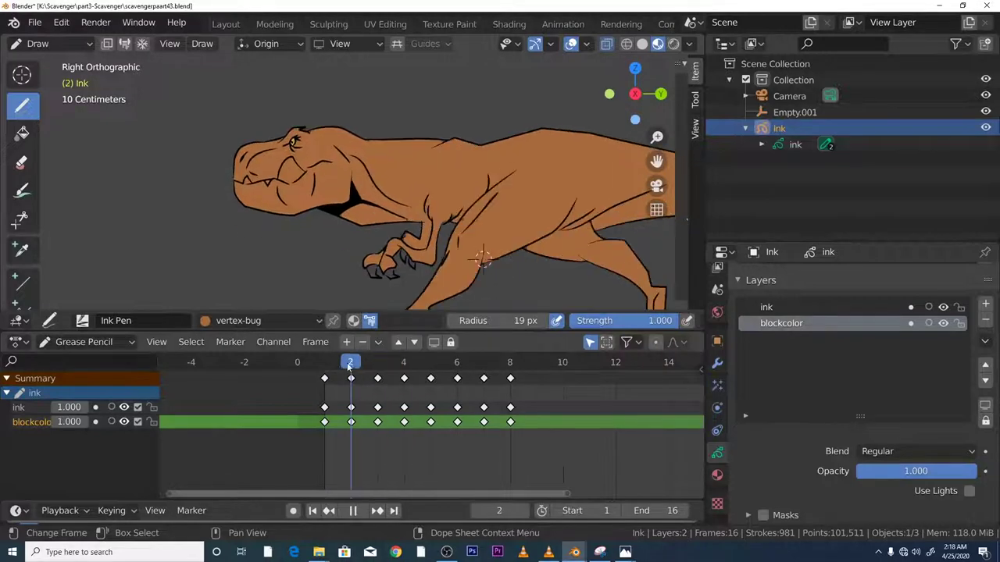
pyautogui.press('Escape')
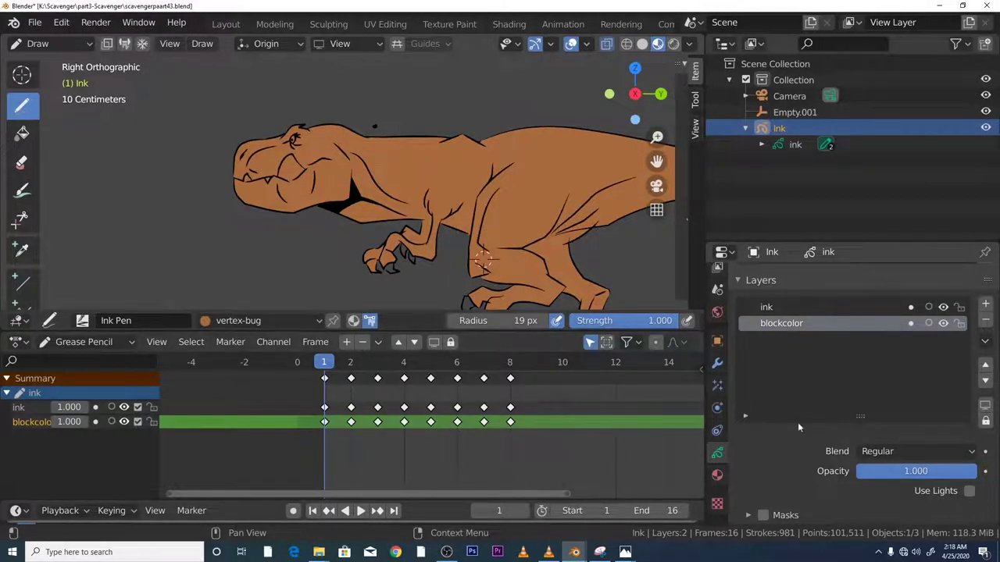
# Compare the settings of the ink and blockcolor layers in the Grease Pencil object data.
pyautogui.click(717, 475)
pyautogui.click(717, 453)
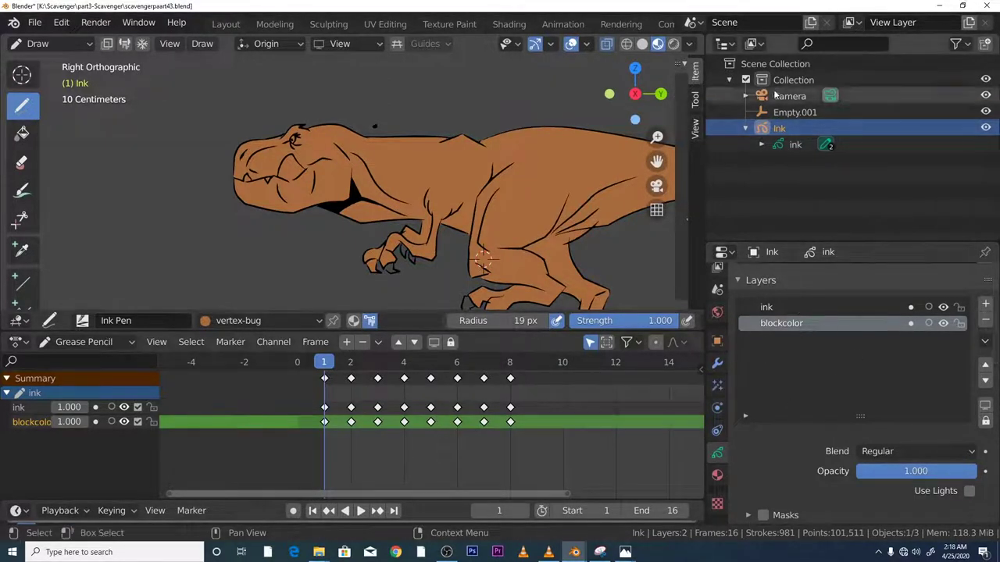
pyautogui.click(771, 309)
pyautogui.click(773, 325)
pyautogui.click(777, 309)
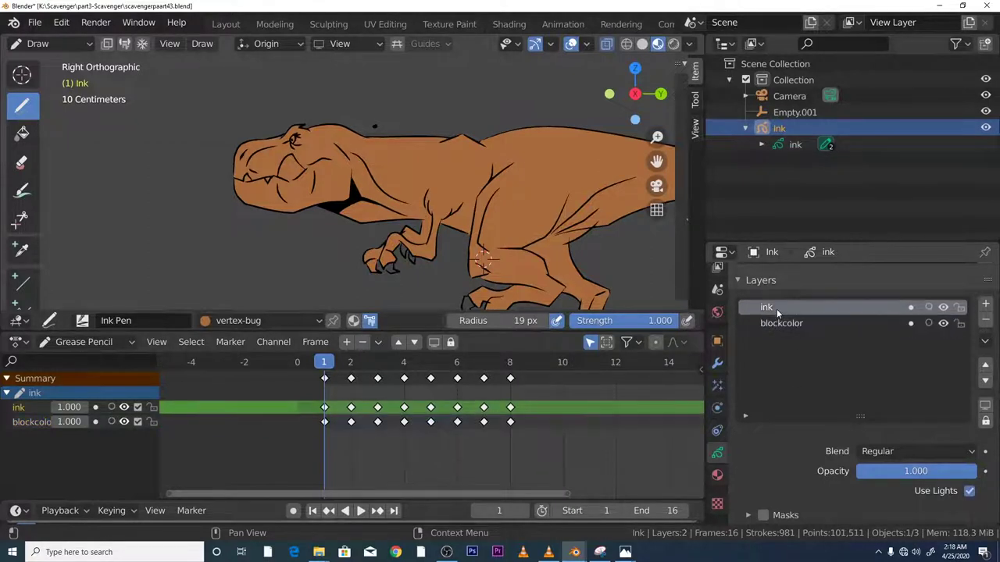
pyautogui.click(777, 323)
pyautogui.click(781, 307)
pyautogui.click(784, 322)
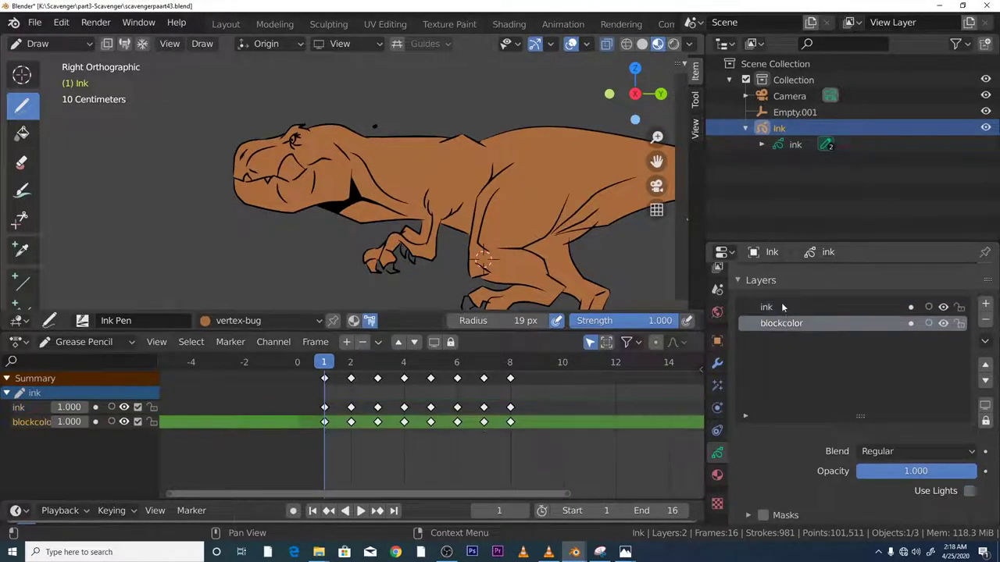
# Add a Grease Pencil layer named stripes, place it between the ink and blockcolor layers, and keep it active.
pyautogui.click(784, 309)
pyautogui.click(785, 324)
pyautogui.click(785, 309)
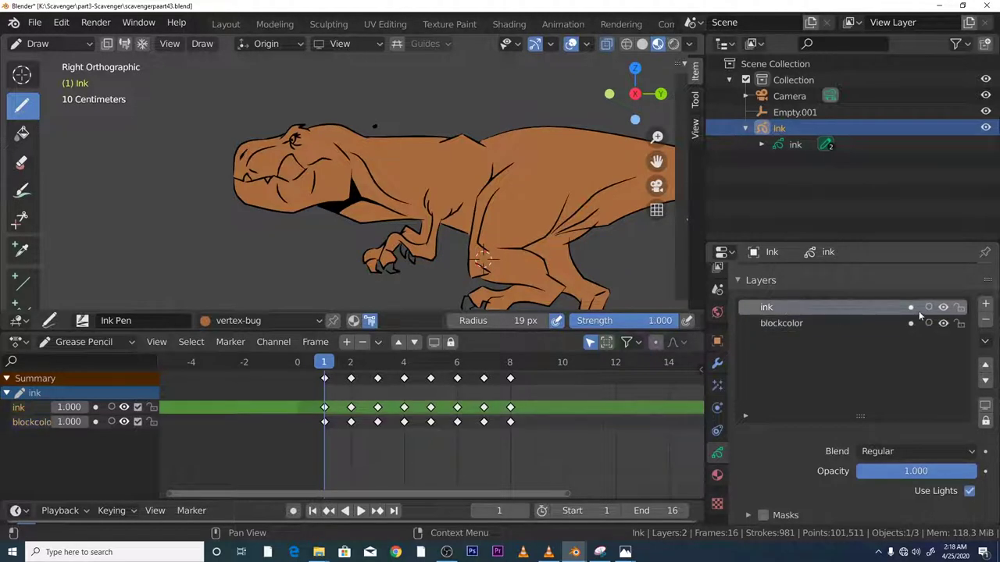
pyautogui.click(985, 304)
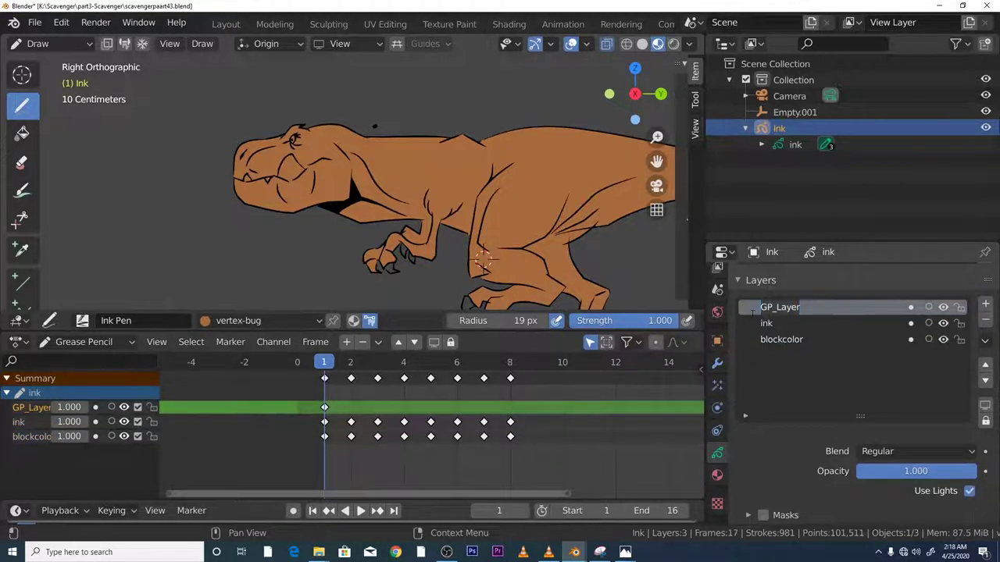
pyautogui.write('stripes')
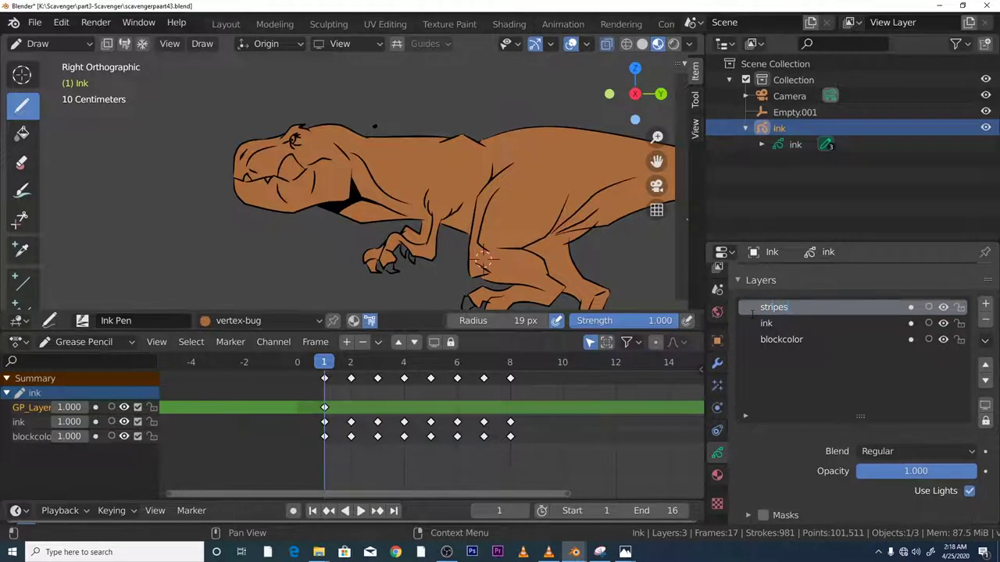
pyautogui.press('Return')
pyautogui.click(985, 381)
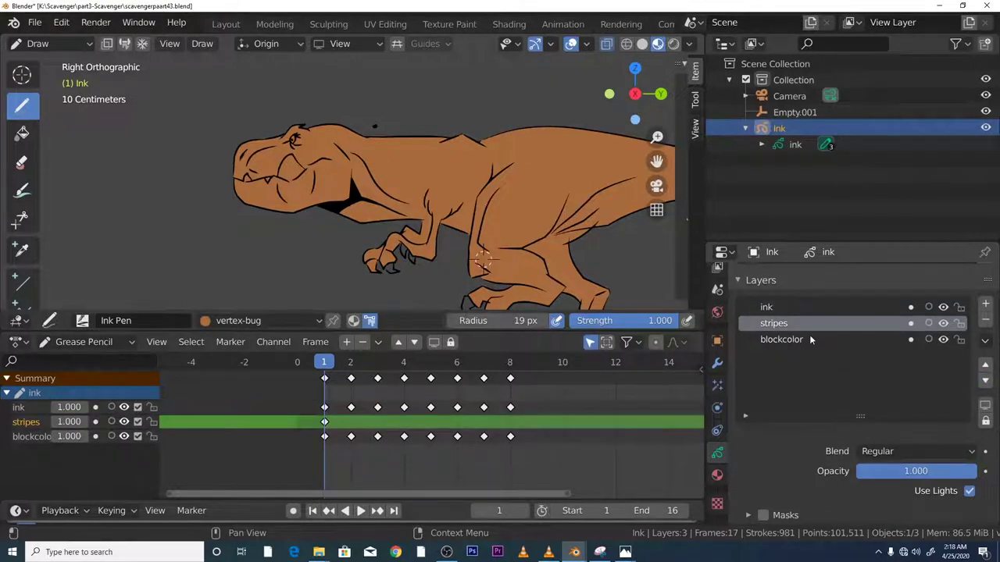
pyautogui.click(774, 310)
pyautogui.click(775, 320)
pyautogui.click(778, 337)
pyautogui.click(775, 323)
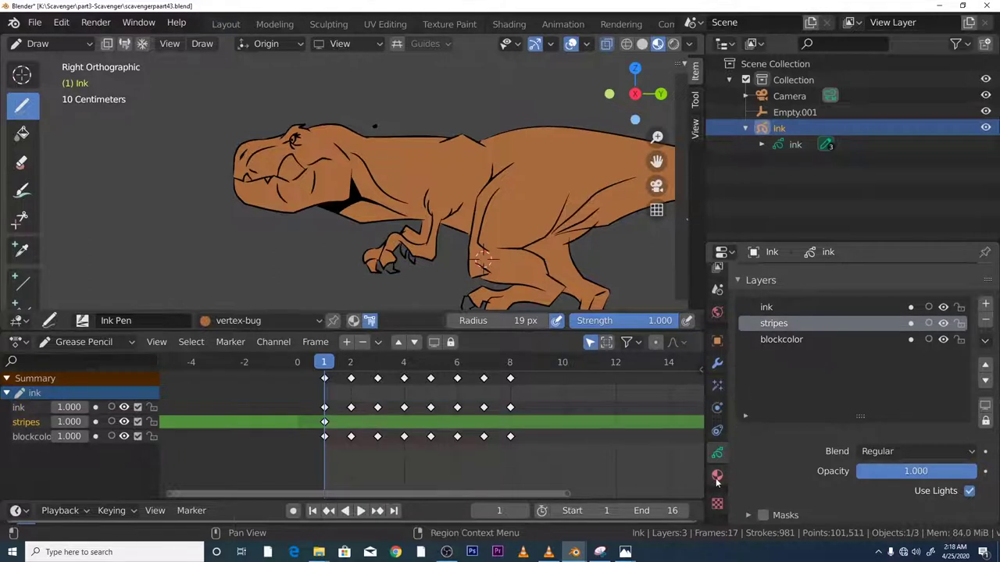
# Add a new Grease Pencil material to the ink object and name it stripes.
pyautogui.scroll(-2, 725, 433)
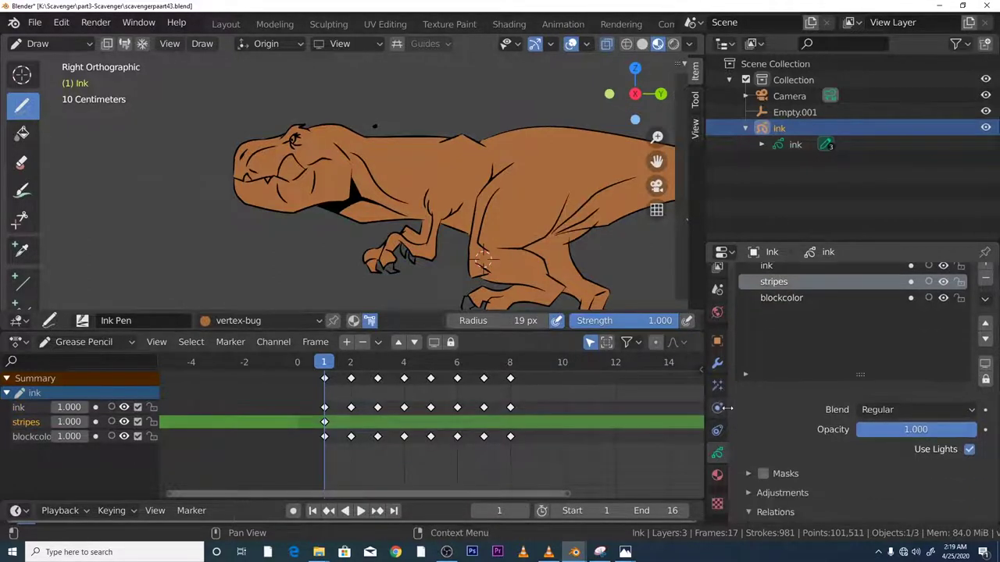
pyautogui.click(717, 477)
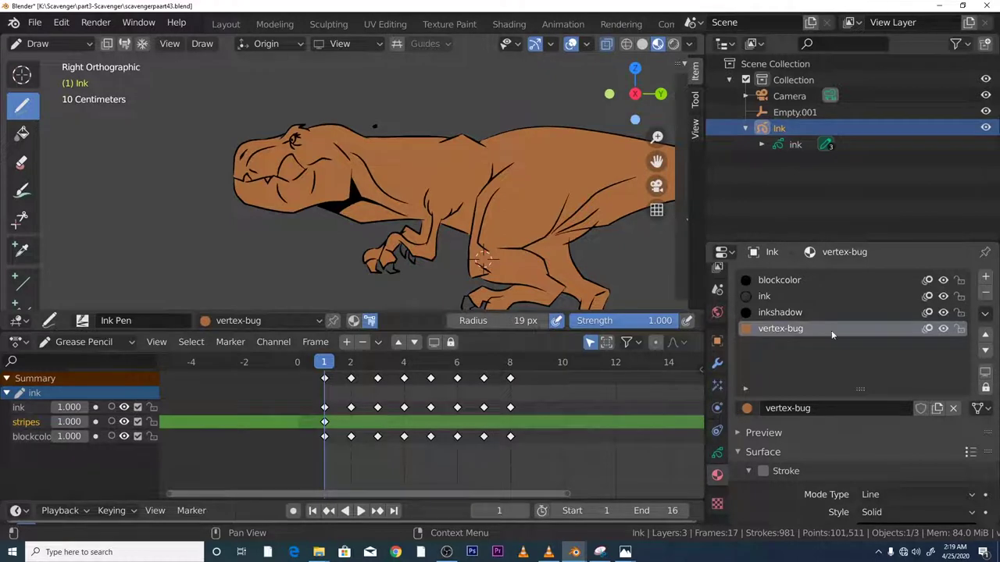
pyautogui.click(986, 278)
pyautogui.click(825, 411)
pyautogui.click(826, 411)
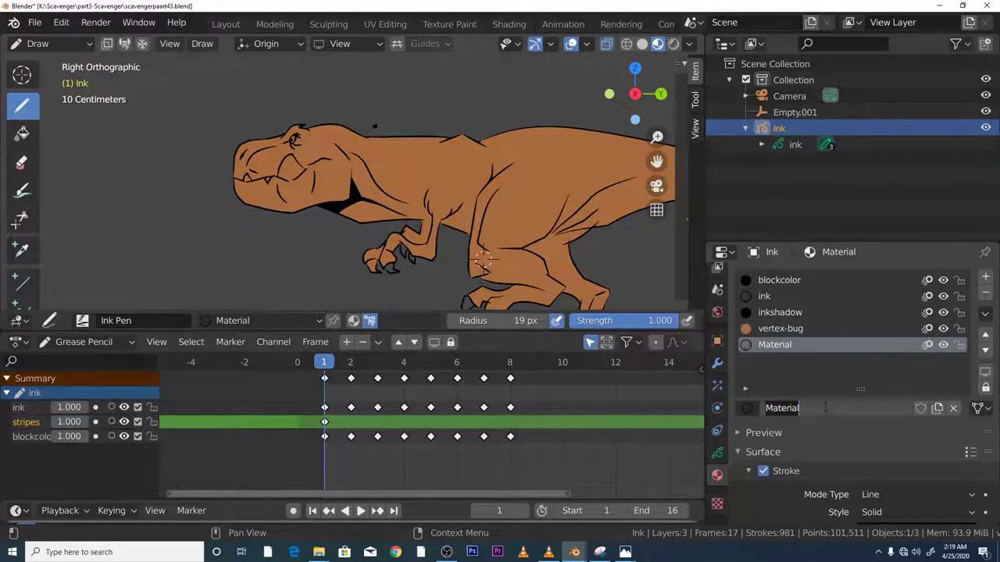
pyautogui.write('stripes')
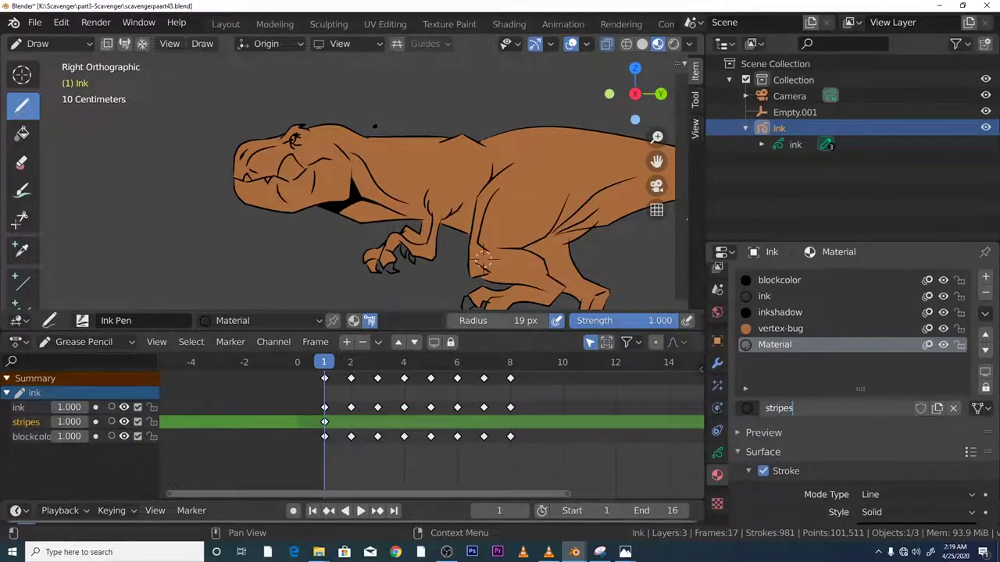
pyautogui.press('Return')
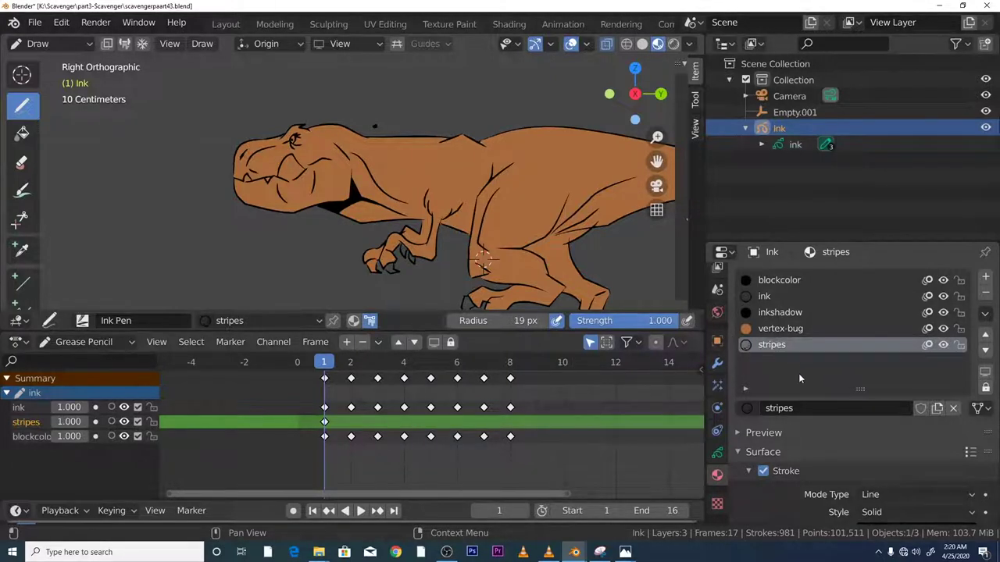
# Check the layer order with the stripes layer active and review the brush's material list.
pyautogui.click(717, 453)
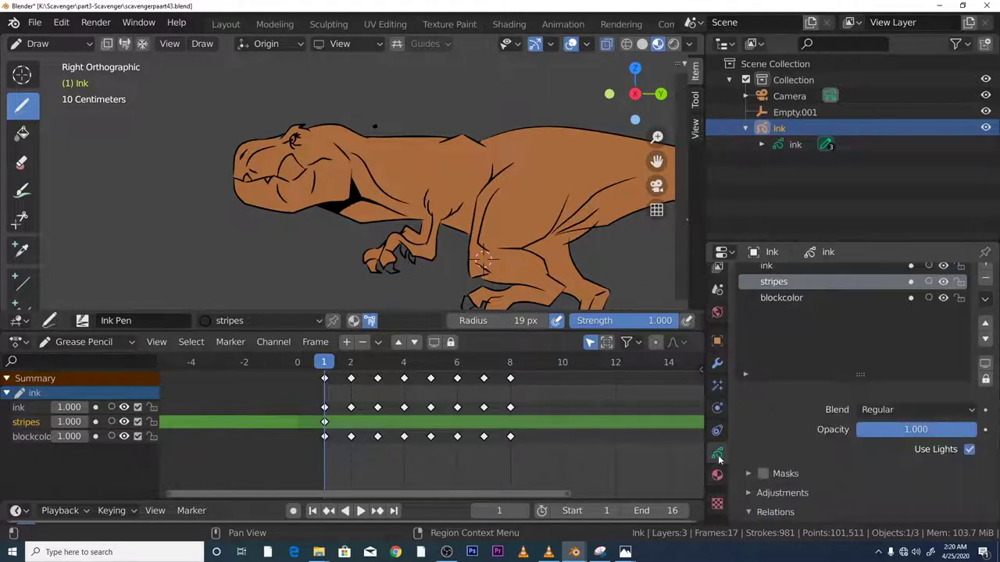
pyautogui.scroll(2, 772, 395)
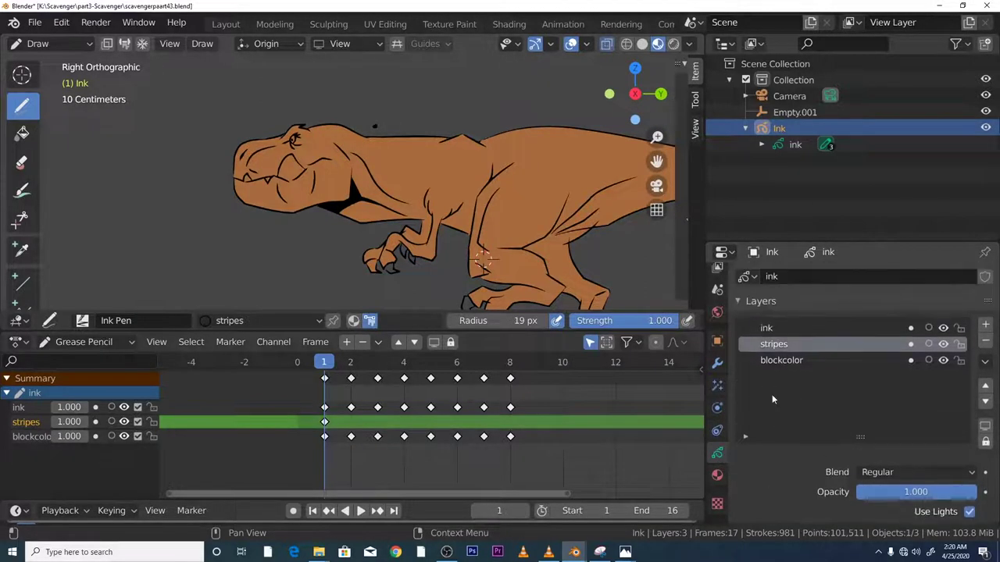
pyautogui.click(773, 328)
pyautogui.click(781, 344)
pyautogui.scroll(-2, 832, 327)
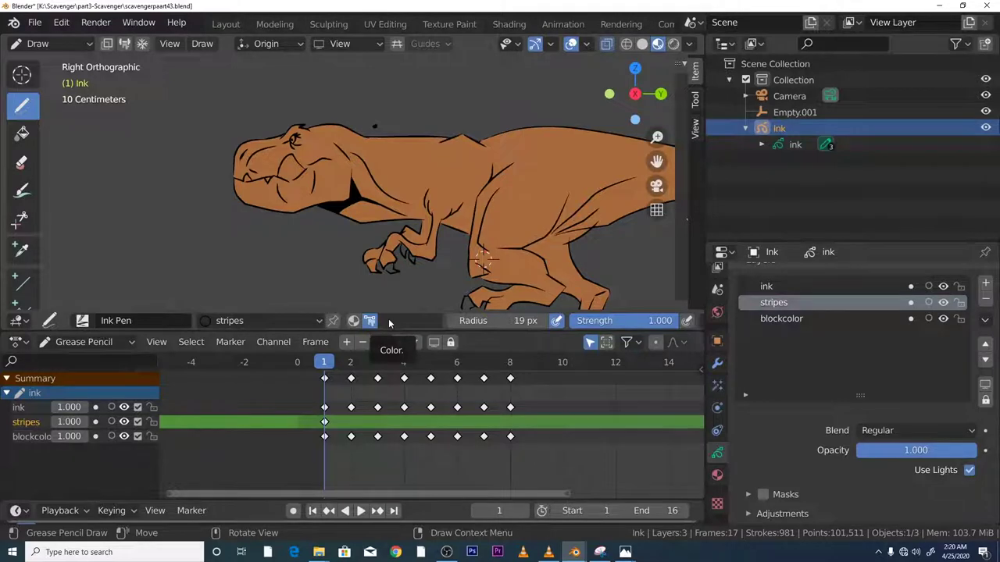
pyautogui.click(243, 322)
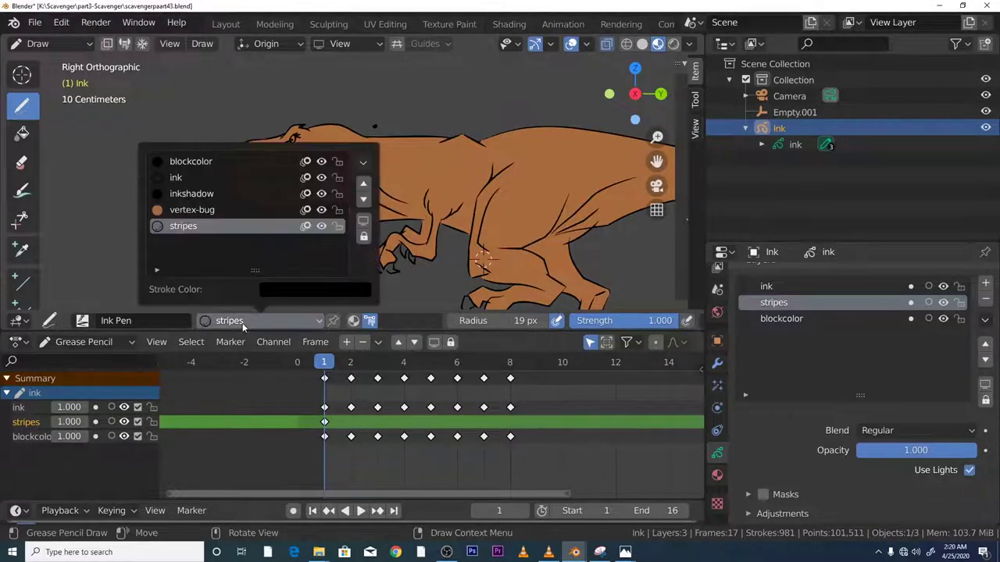
# Unlink the stripe.001 palette from the brush color and create a new palette named stripes.
pyautogui.click(393, 321)
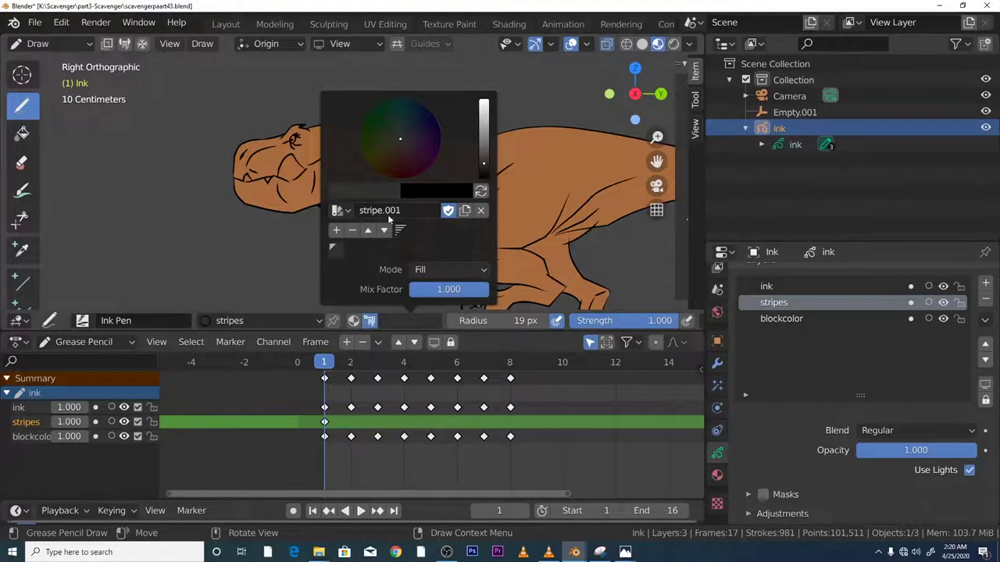
pyautogui.click(479, 211)
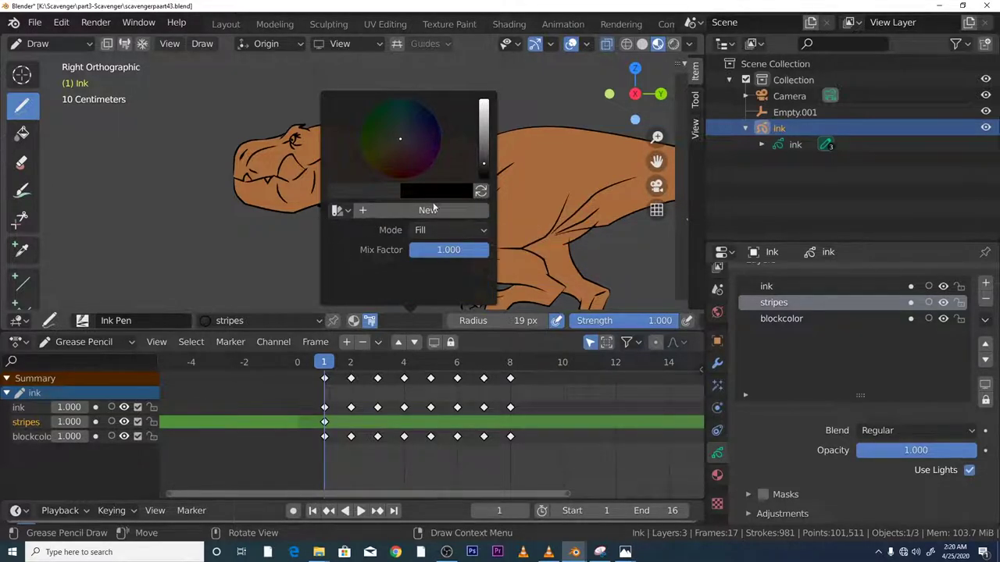
pyautogui.click(341, 211)
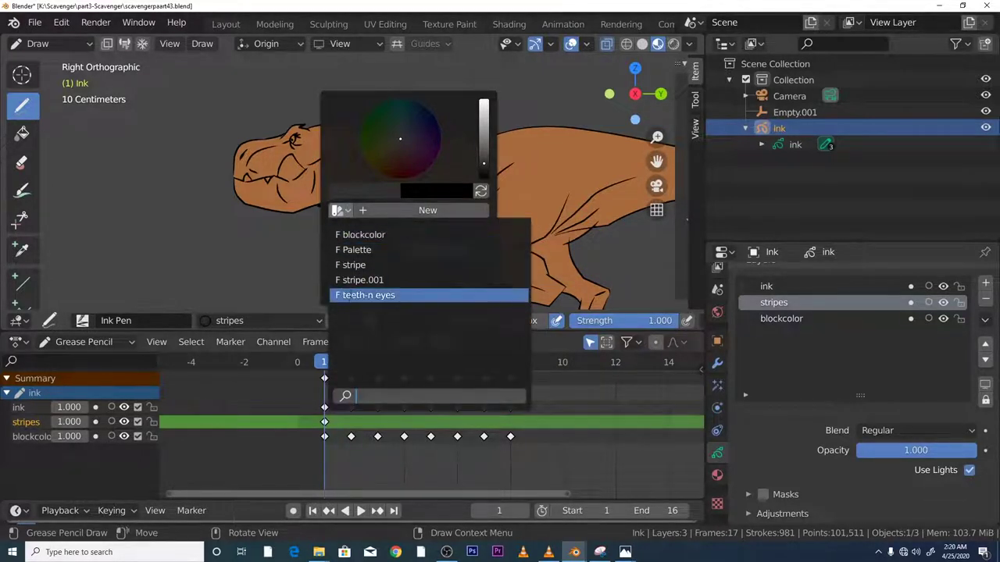
pyautogui.click(352, 210)
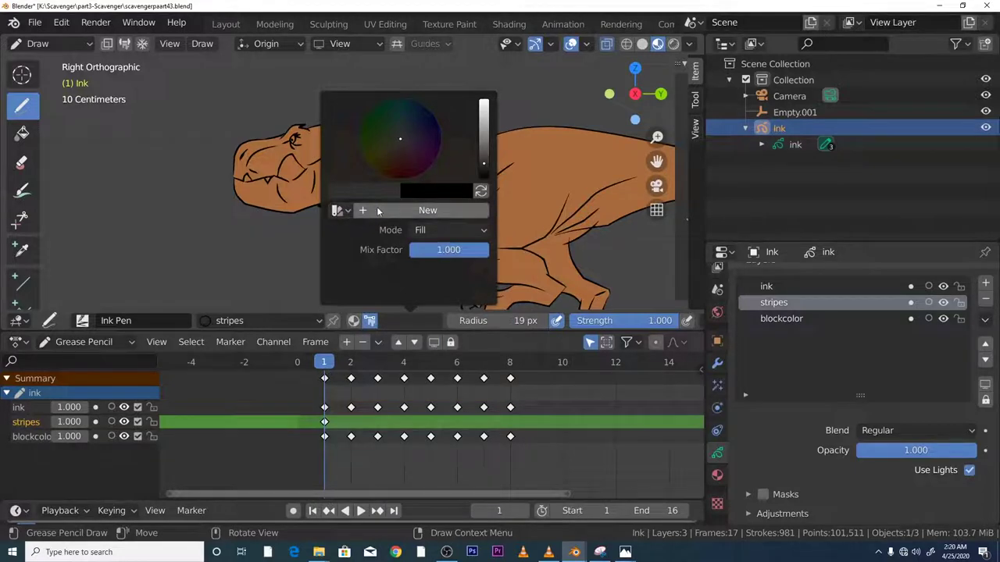
pyautogui.click(341, 210)
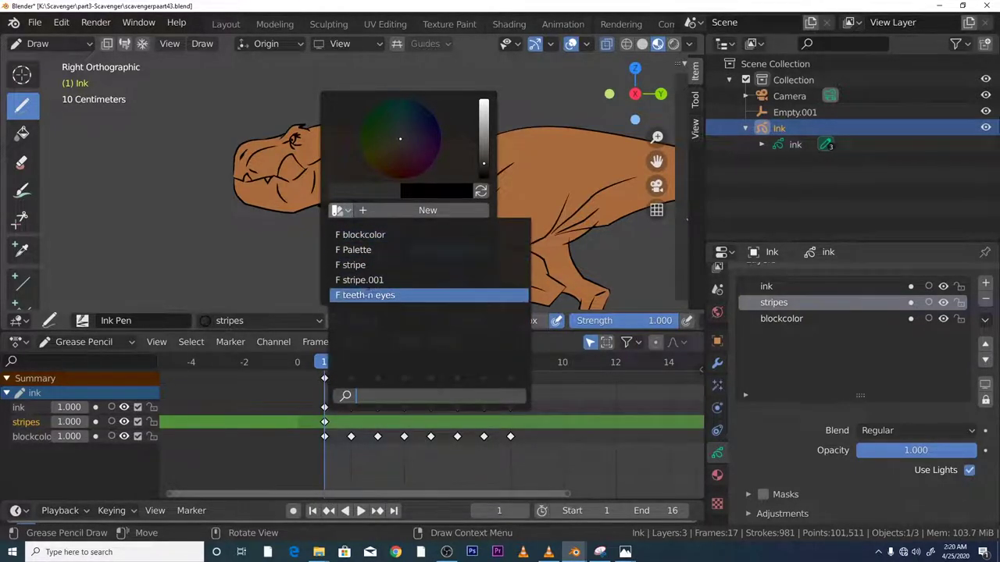
pyautogui.click(340, 210)
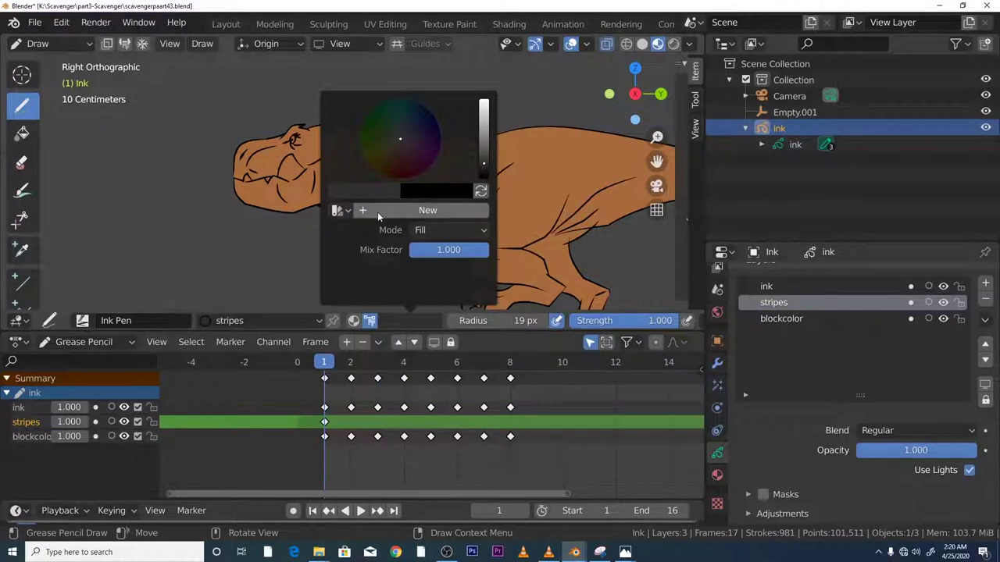
pyautogui.click(378, 211)
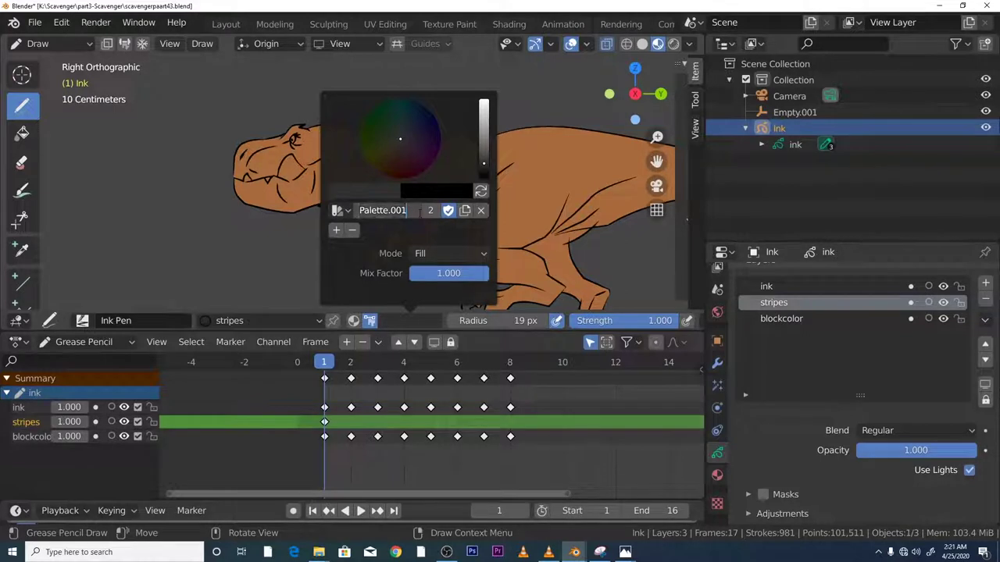
pyautogui.hotkey('ctrl', 'a')
pyautogui.press('BackSpace')
pyautogui.write('stripes')
pyautogui.press('Return')
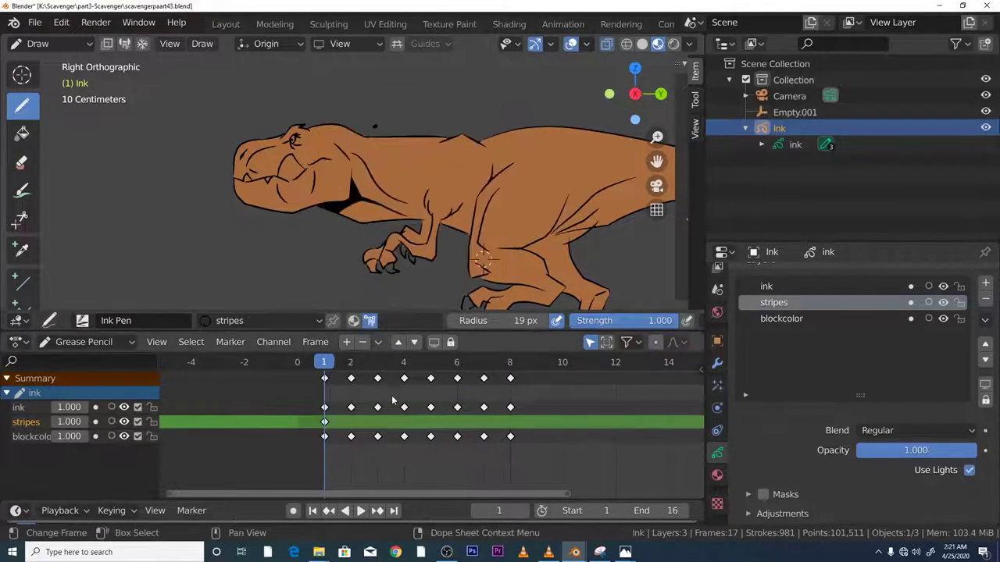
# Add a dark grey swatch to the stripes palette and review the brush's vertex color mode.
pyautogui.click(403, 324)
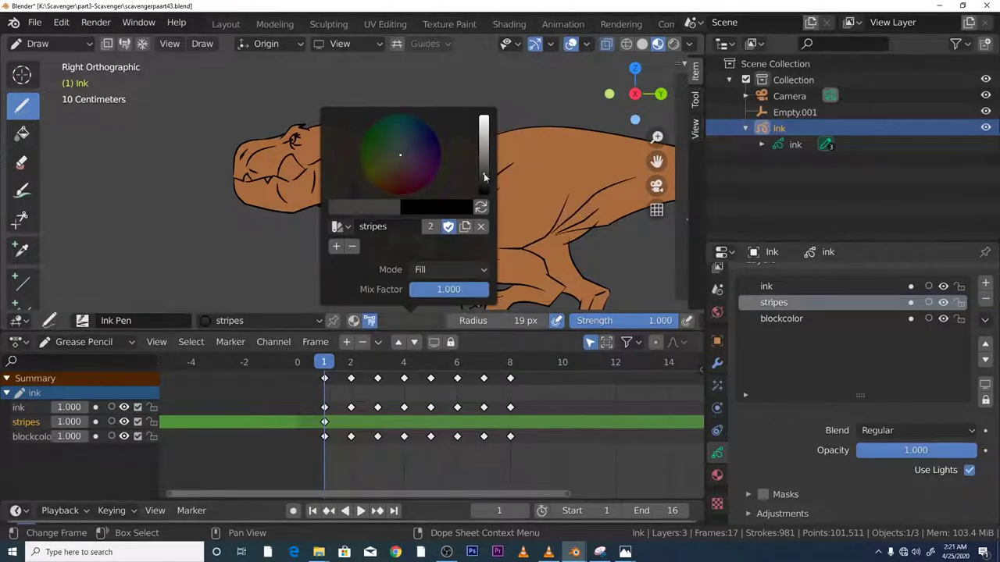
pyautogui.click(336, 246)
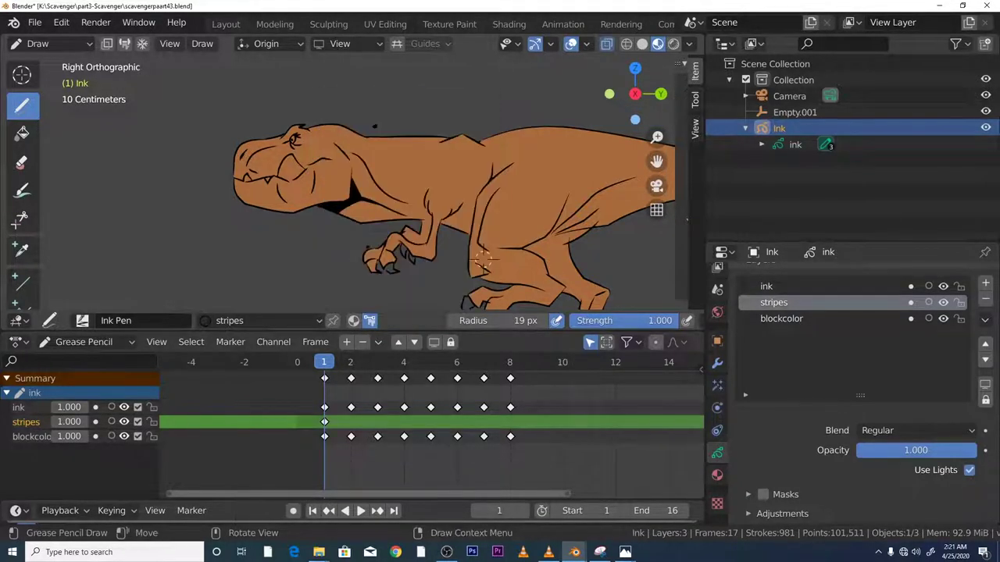
pyautogui.click(399, 319)
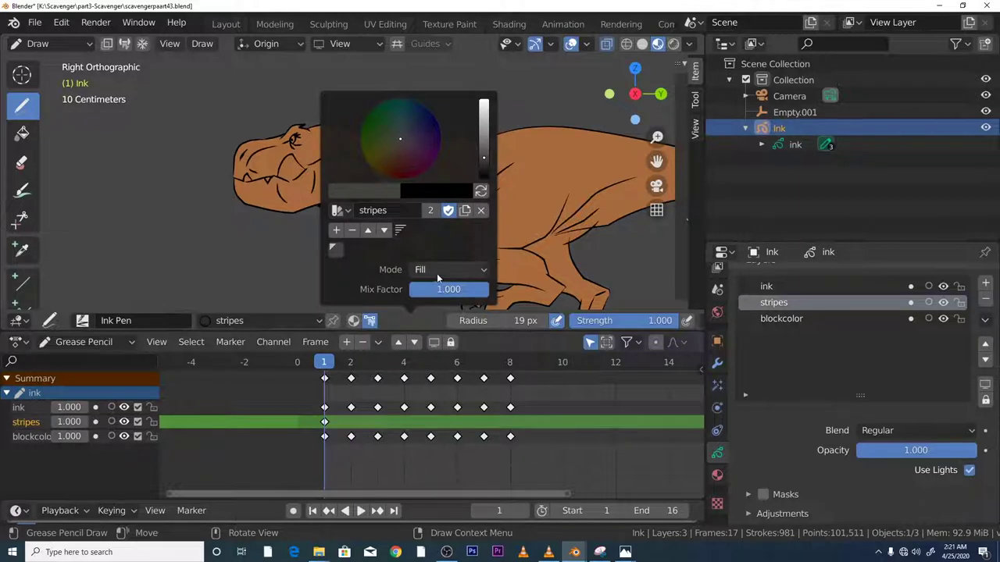
pyautogui.click(438, 271)
pyautogui.click(437, 322)
pyautogui.click(438, 272)
pyautogui.click(440, 319)
# Turn off Use Lights for the stripes layer.
pyautogui.scroll(-2, 899, 379)
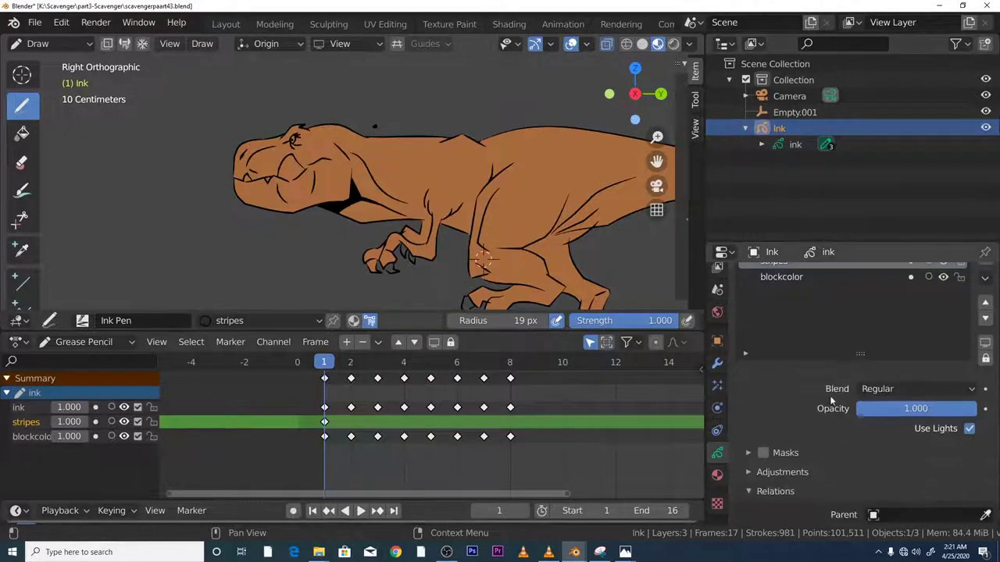
pyautogui.scroll(2, 891, 403)
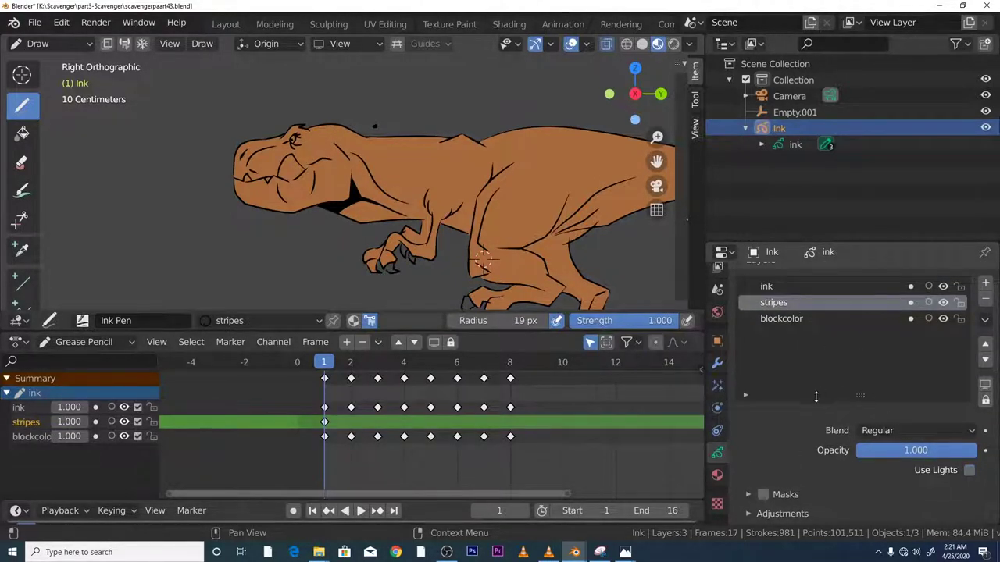
pyautogui.scroll(-2, 814, 397)
# Enable Fill and disable Stroke in the stripes material's surface settings.
pyautogui.click(717, 474)
pyautogui.scroll(-5, 784, 375)
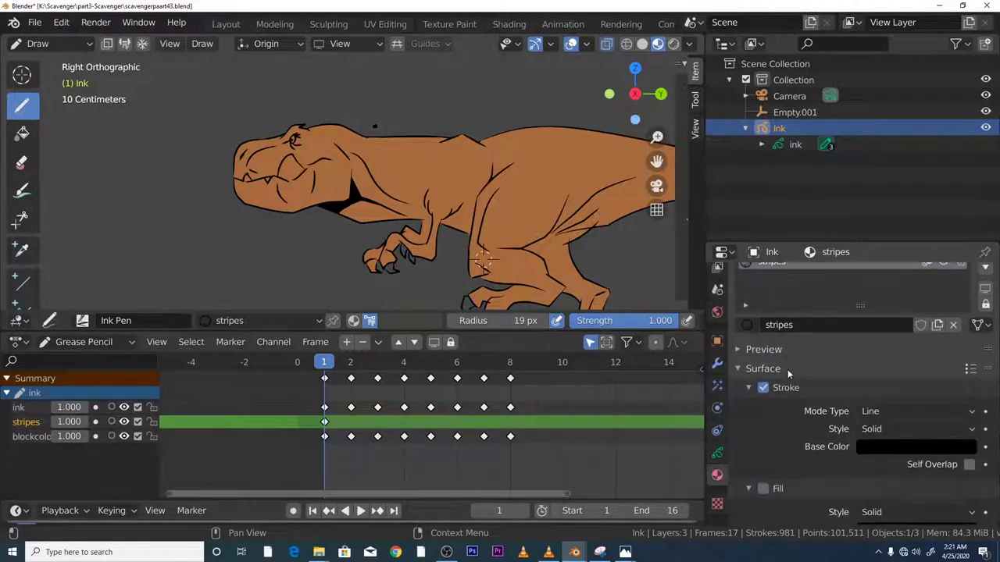
pyautogui.scroll(1, 776, 397)
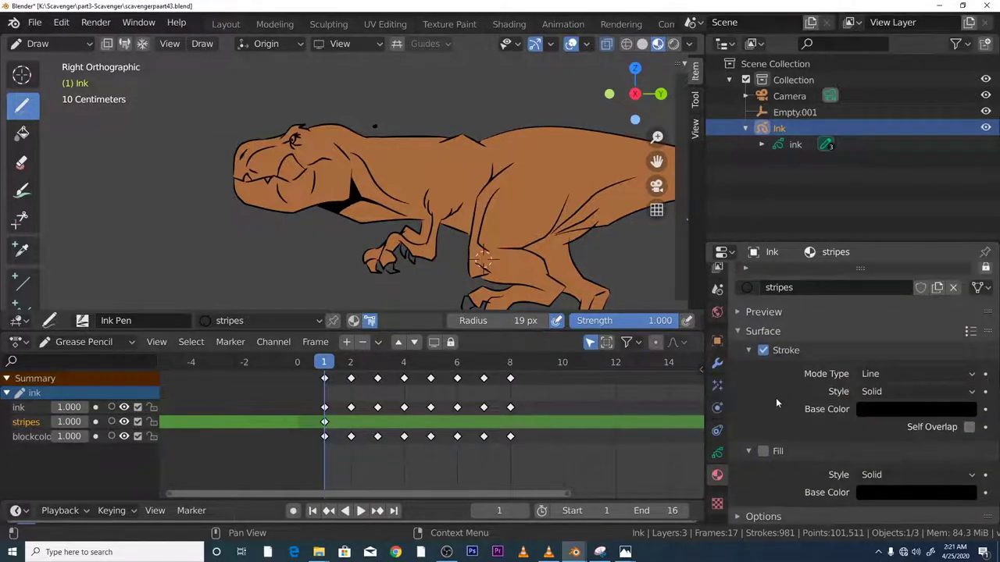
pyautogui.scroll(-1, 776, 398)
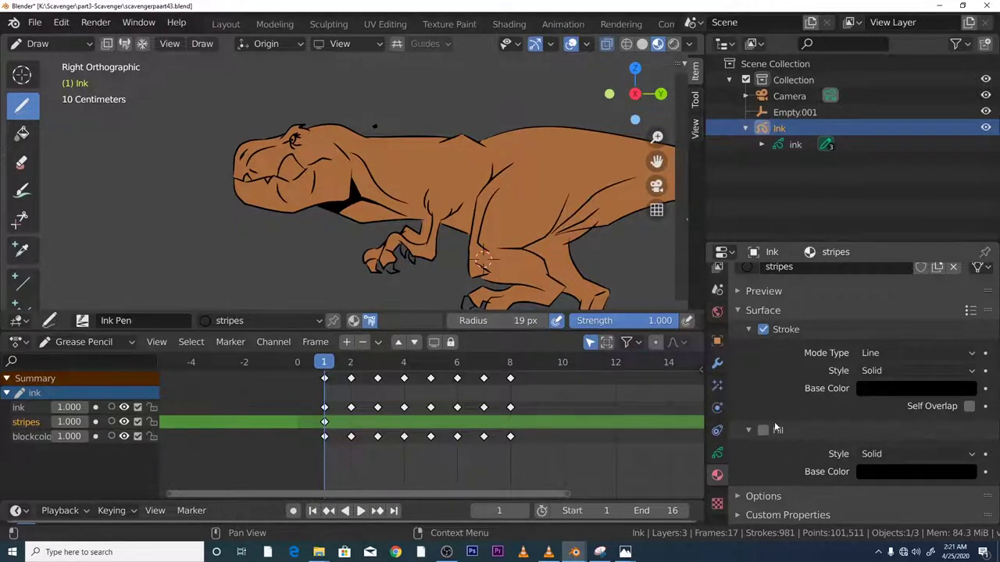
pyautogui.click(764, 430)
pyautogui.click(763, 329)
pyautogui.scroll(5, 800, 402)
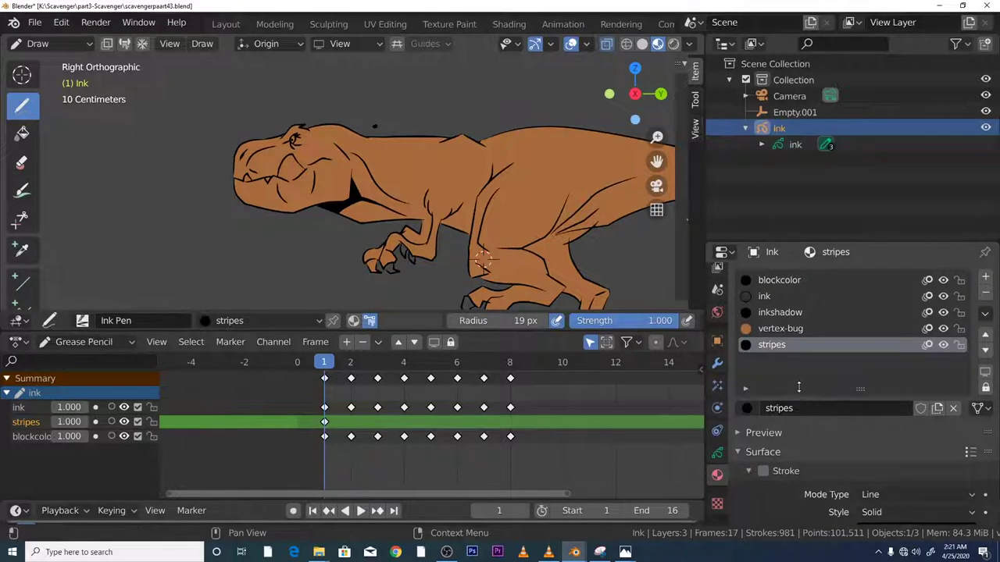
pyautogui.scroll(-2, 789, 375)
pyautogui.scroll(2, 789, 375)
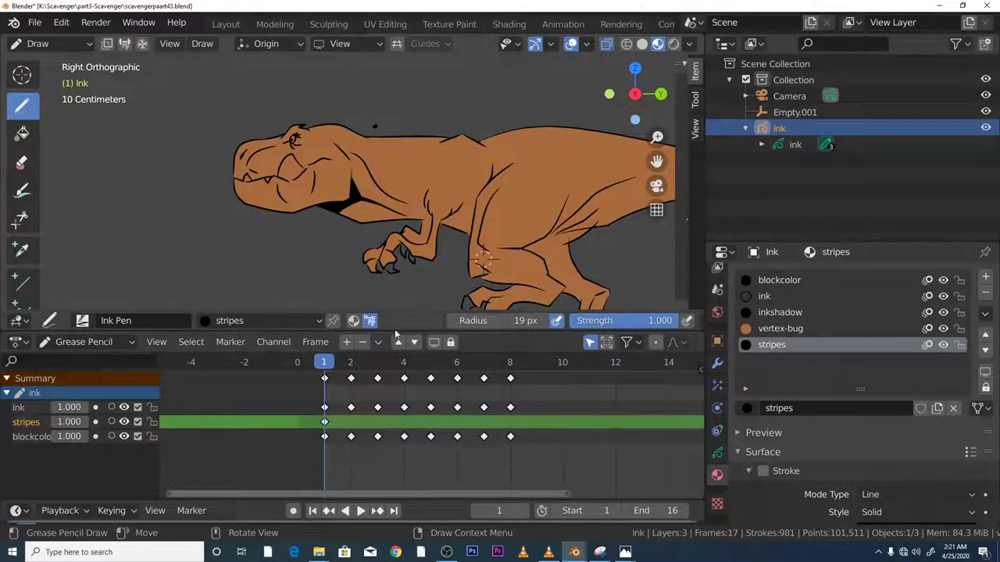
# Enlarge the 3D viewport, play back the dinosaur animation and return to frame 1.
pyautogui.moveTo(396, 332); pyautogui.dragTo(403, 428)
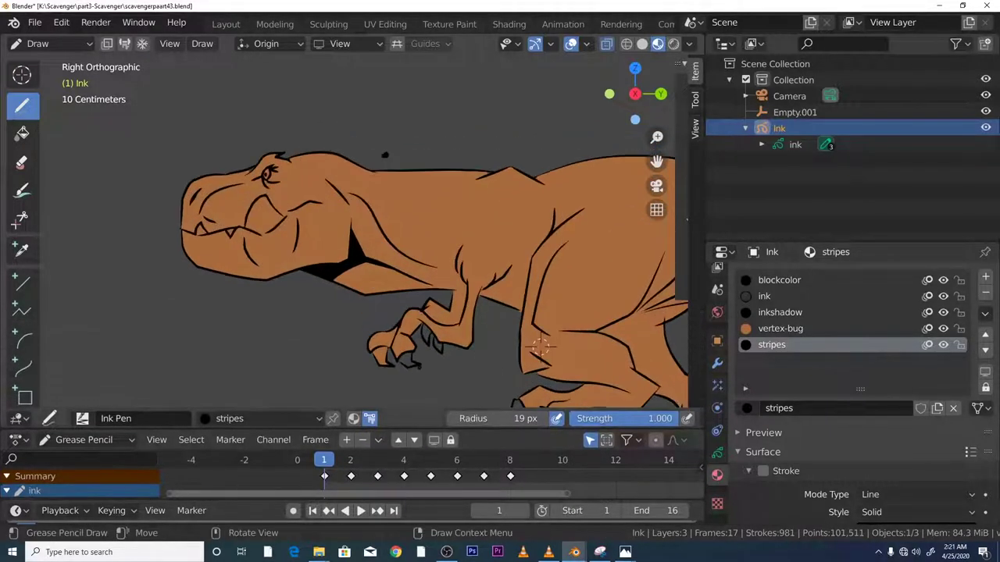
pyautogui.press('space')
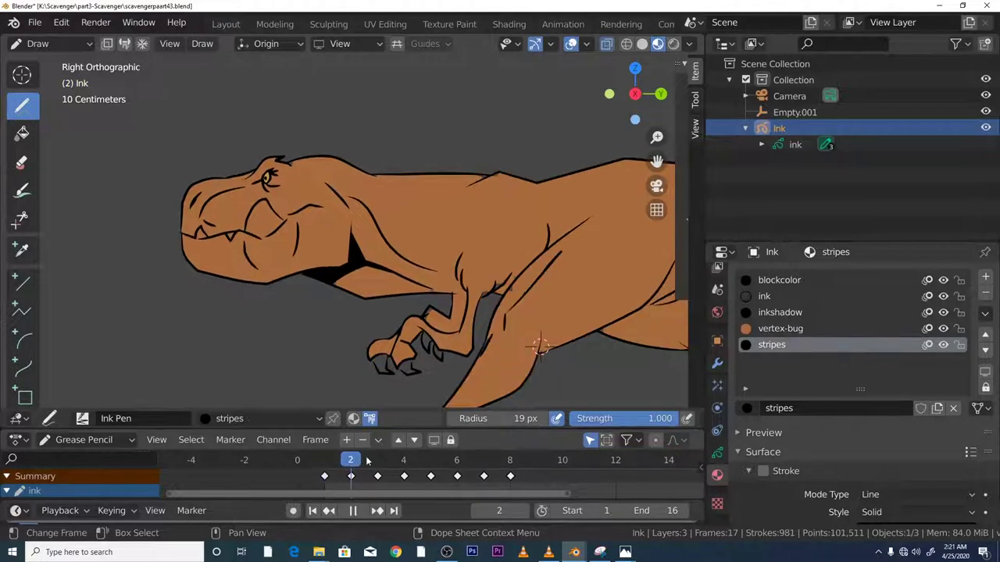
pyautogui.click(354, 459)
pyautogui.press('space')
pyautogui.press('space')
pyautogui.click(325, 461)
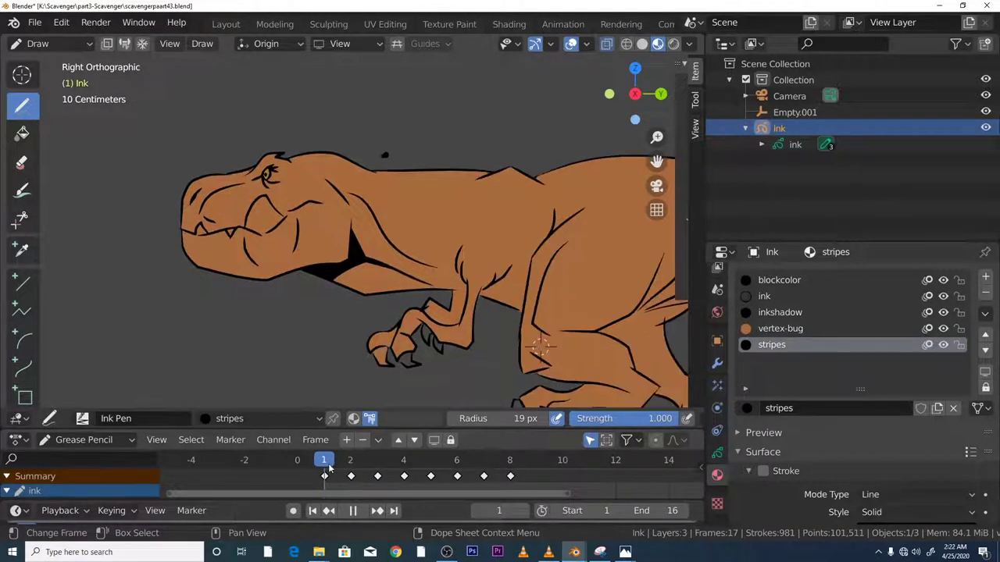
# Review the opening frames of the dinosaur animation by playing and stepping through them, and return to frame 1.
pyautogui.press('space')
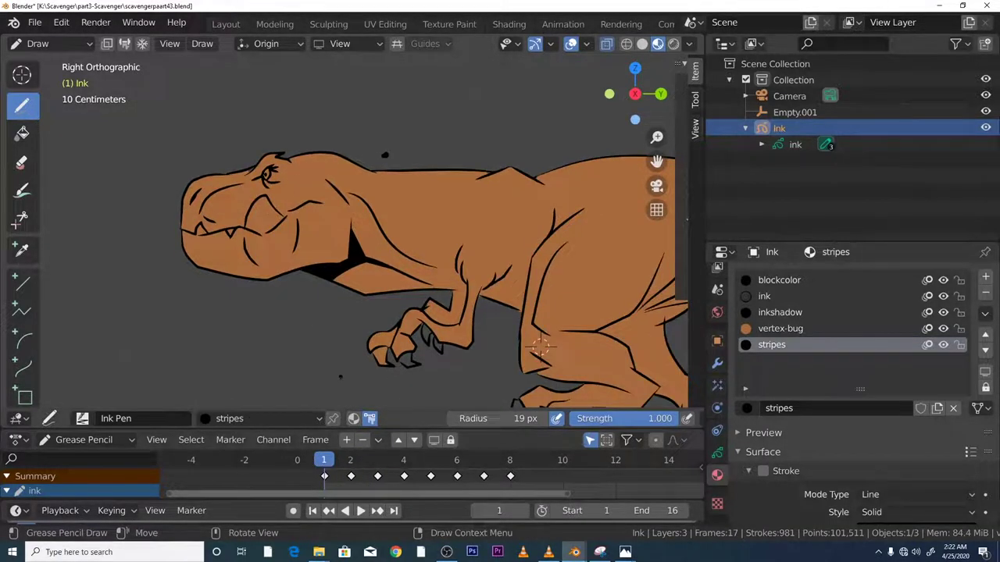
pyautogui.moveTo(328, 463)
pyautogui.mouseDown()
pyautogui.moveTo(405, 464)
pyautogui.moveTo(326, 464)
pyautogui.moveTo(375, 466)
pyautogui.moveTo(335, 478)
pyautogui.mouseUp()
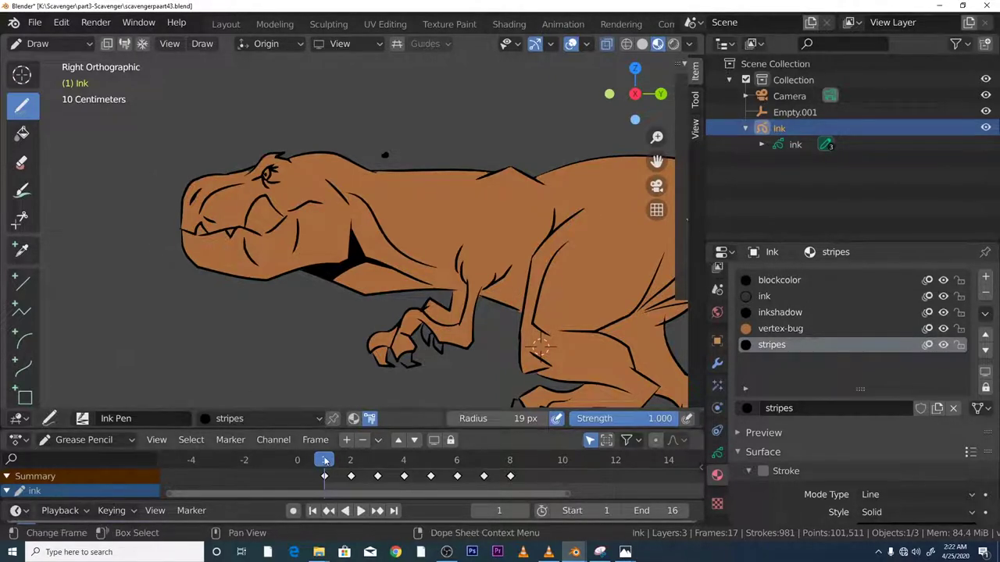
pyautogui.moveTo(326, 462)
pyautogui.mouseDown()
pyautogui.moveTo(383, 470)
pyautogui.moveTo(323, 463)
pyautogui.mouseUp()
pyautogui.press('Right')
pyautogui.press('Right')
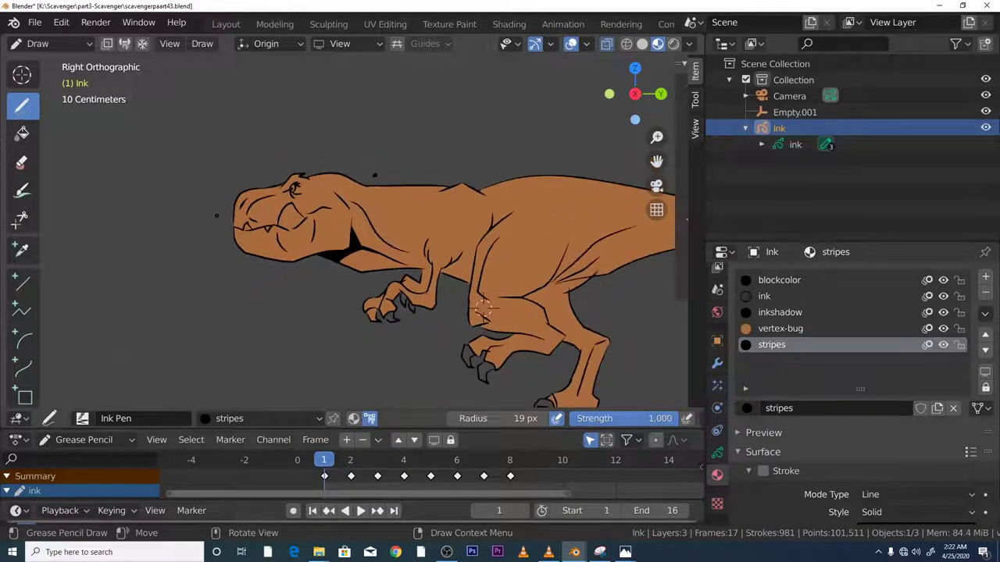
pyautogui.press('Left')
pyautogui.press('Left')
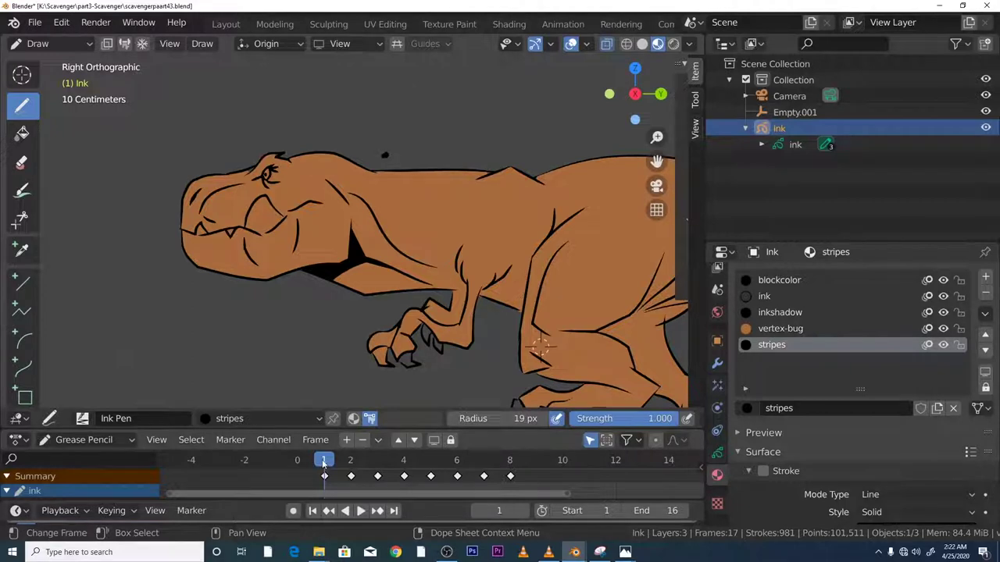
pyautogui.press('space')
pyautogui.press('Escape')
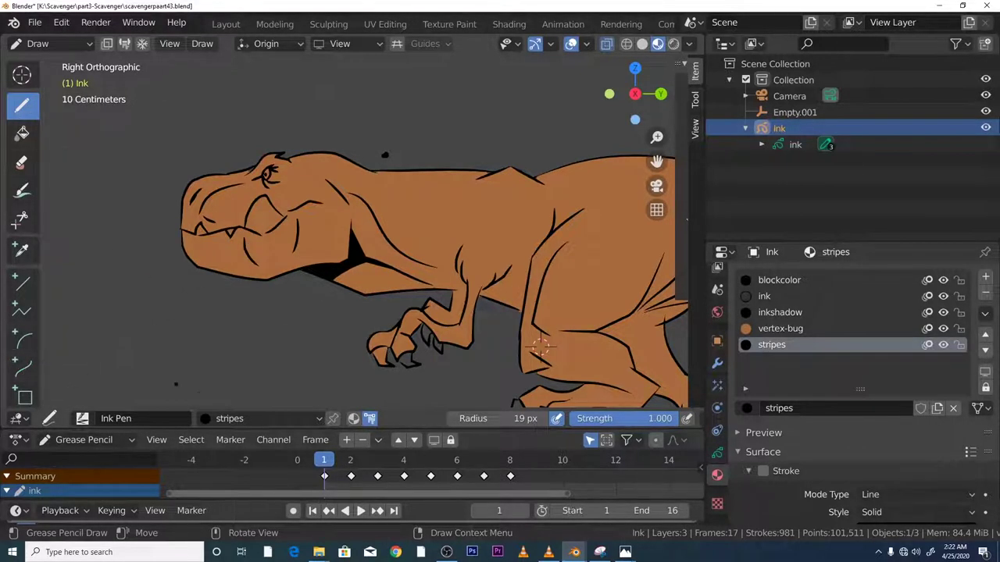
# Show the Grease Pencil object's layers and make the stripes layer active.
pyautogui.click(386, 423)
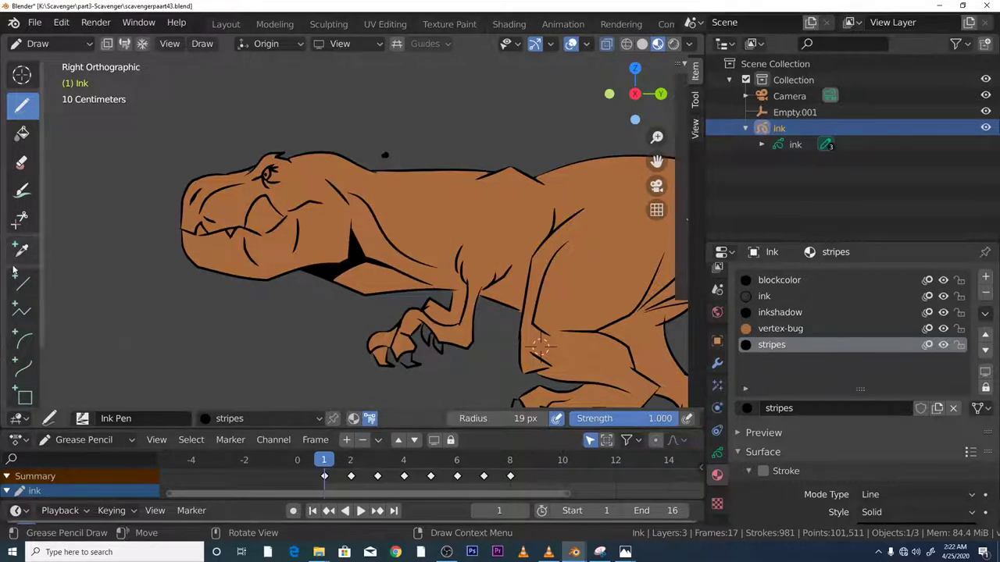
pyautogui.click(717, 453)
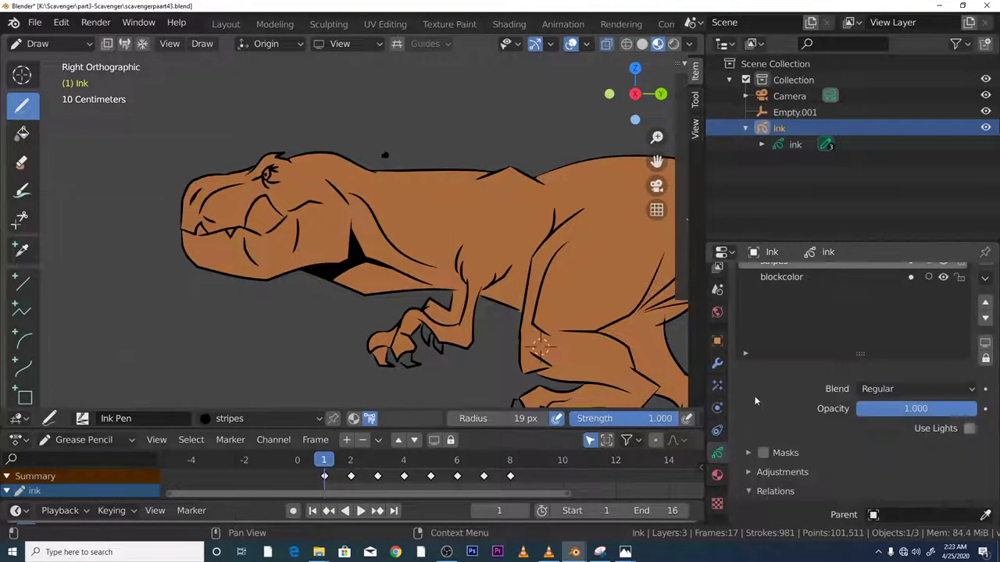
pyautogui.click(782, 330)
pyautogui.click(781, 346)
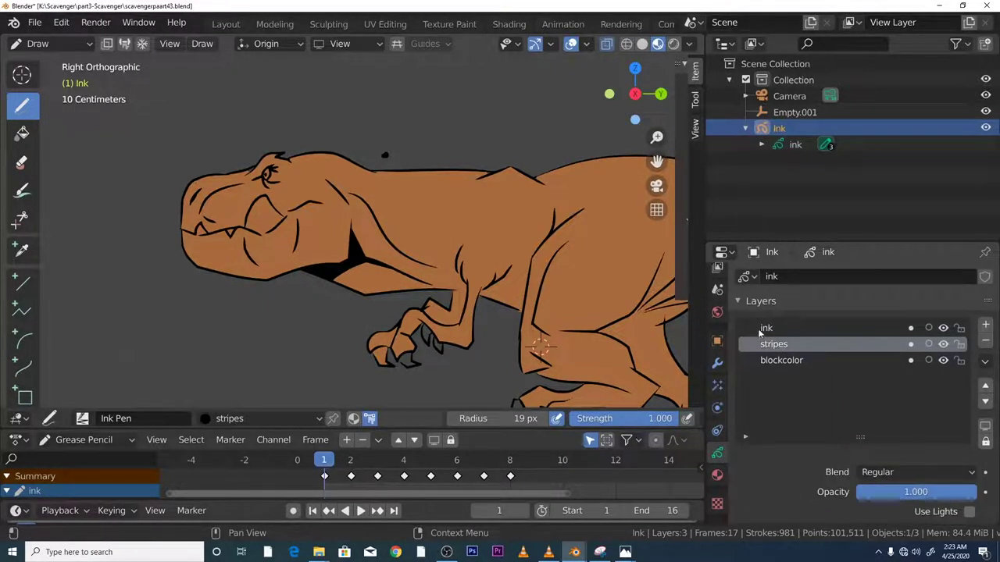
pyautogui.click(782, 329)
pyautogui.click(781, 345)
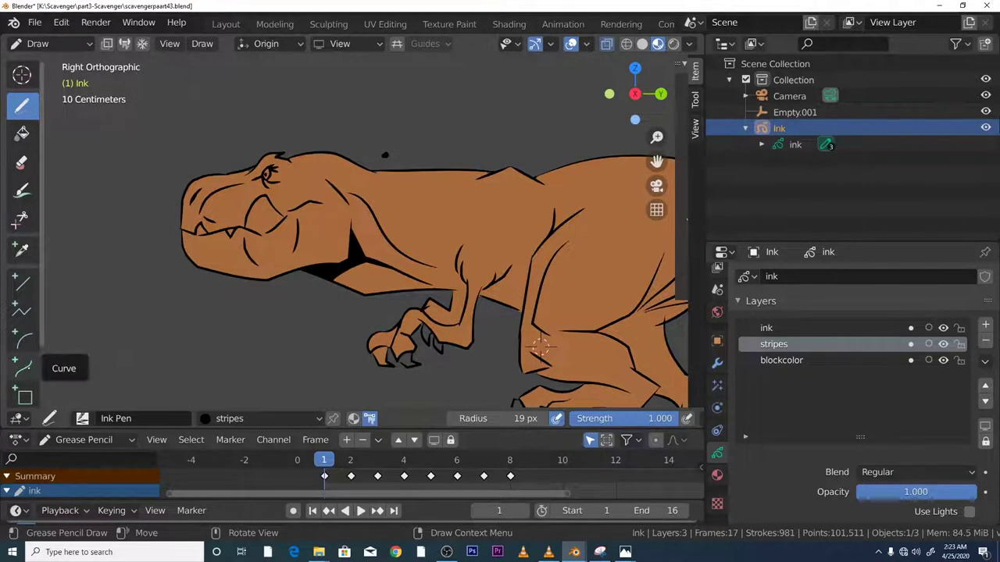
# Draw a filled triangular stripe on frame 1 with the Curve tool, rising from the lower jaw to a point on the snout.
pyautogui.click(22, 366)
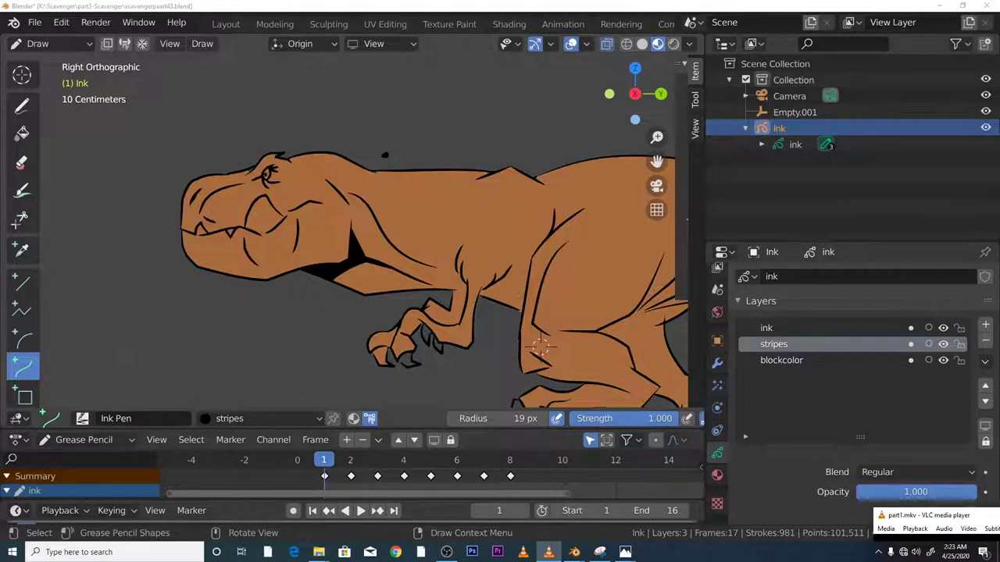
pyautogui.moveTo(212, 279)
pyautogui.mouseDown()
pyautogui.moveTo(247, 277)
pyautogui.moveTo(232, 195)
pyautogui.moveTo(220, 195)
pyautogui.mouseUp()
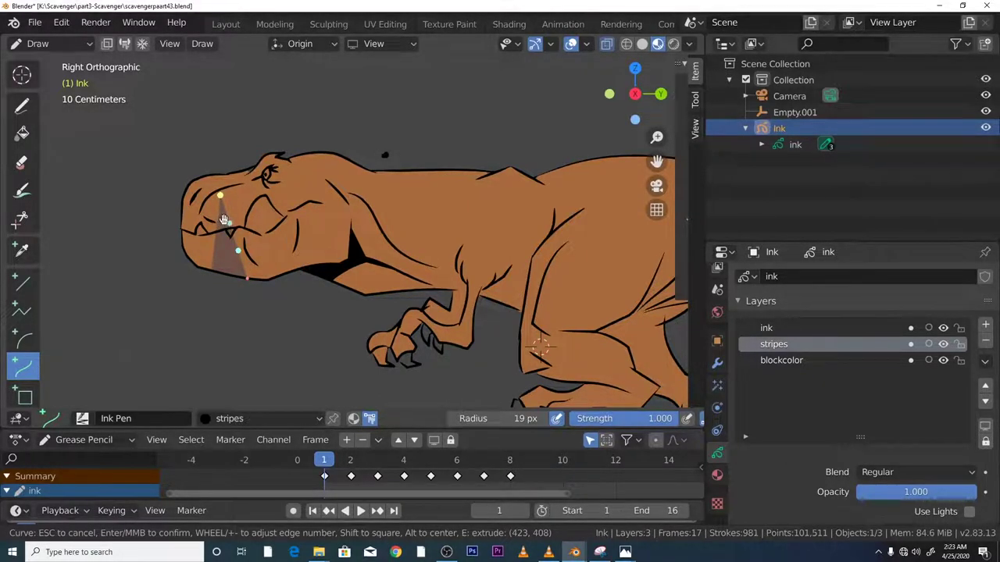
pyautogui.press('e')
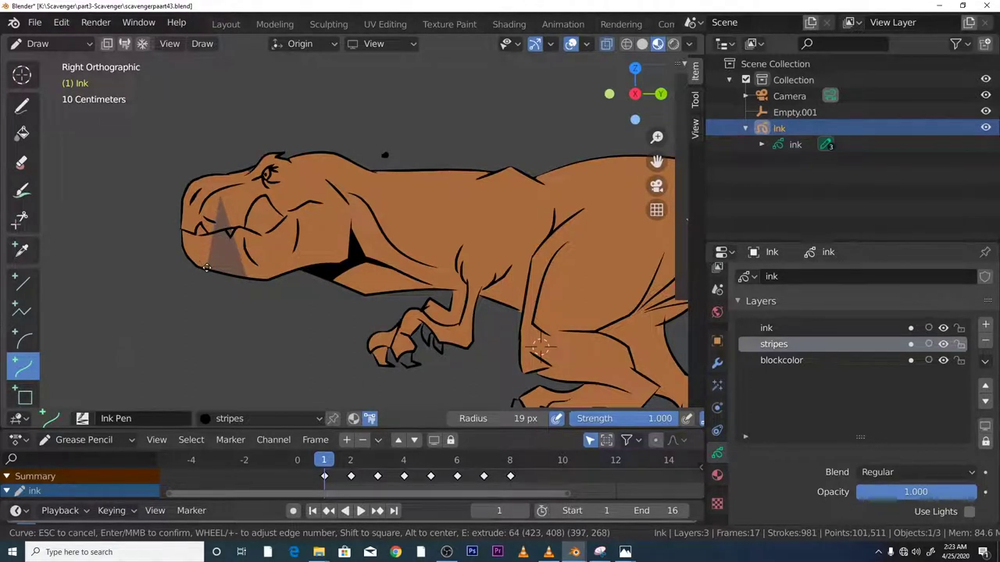
pyautogui.press('e')
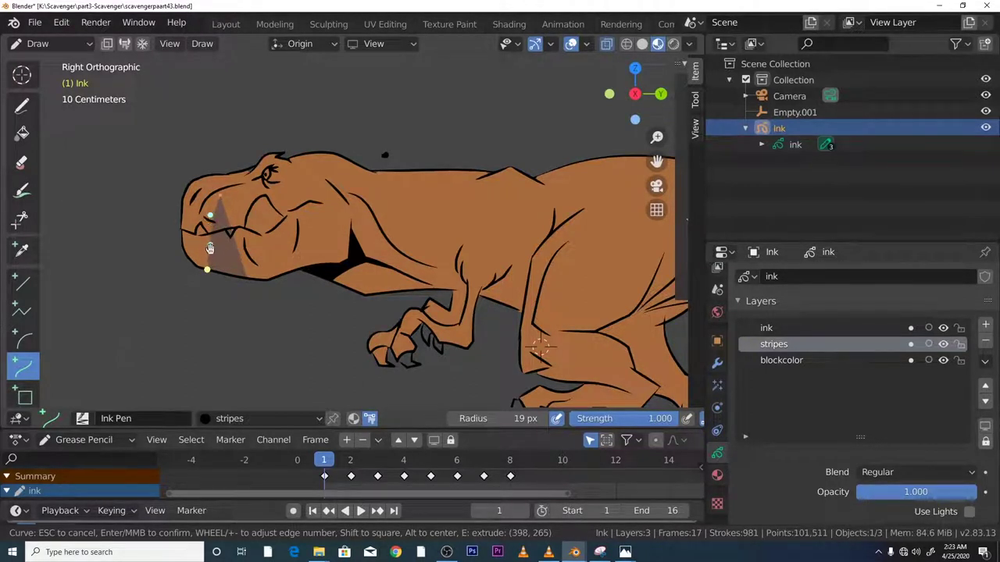
pyautogui.press('Return')
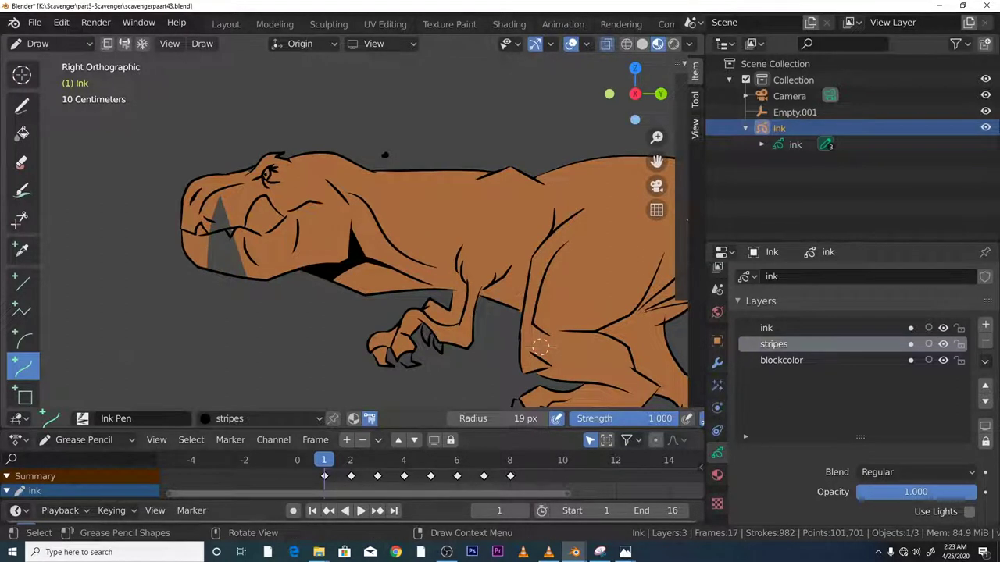
# Draw a second, wider filled curve stripe behind the first, running from the brow through the eye and cheek to the jaw.
pyautogui.moveTo(243, 183); pyautogui.dragTo(281, 255)
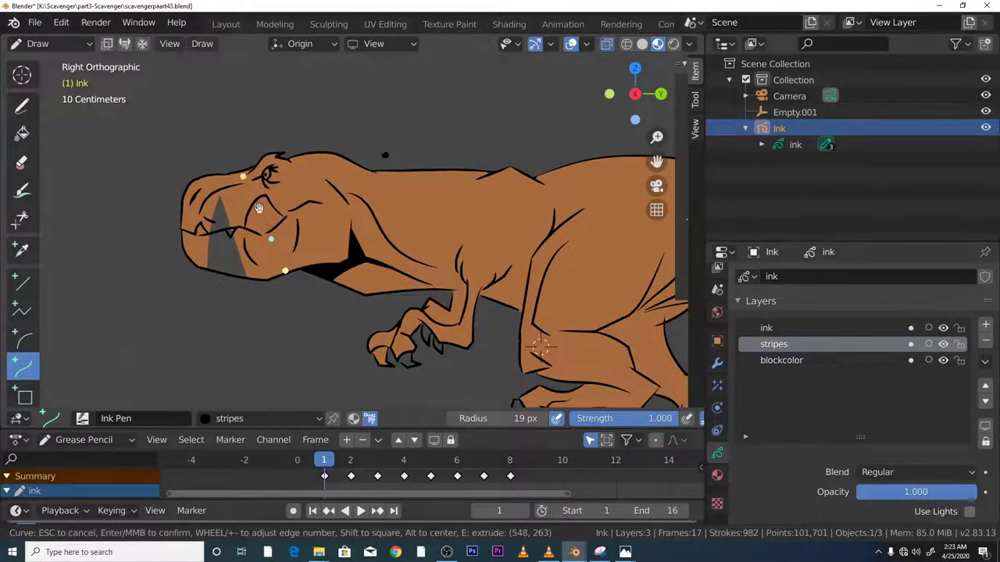
pyautogui.moveTo(259, 208)
pyautogui.mouseDown()
pyautogui.moveTo(278, 238)
pyautogui.moveTo(322, 265)
pyautogui.moveTo(317, 151)
pyautogui.moveTo(263, 157)
pyautogui.mouseUp()
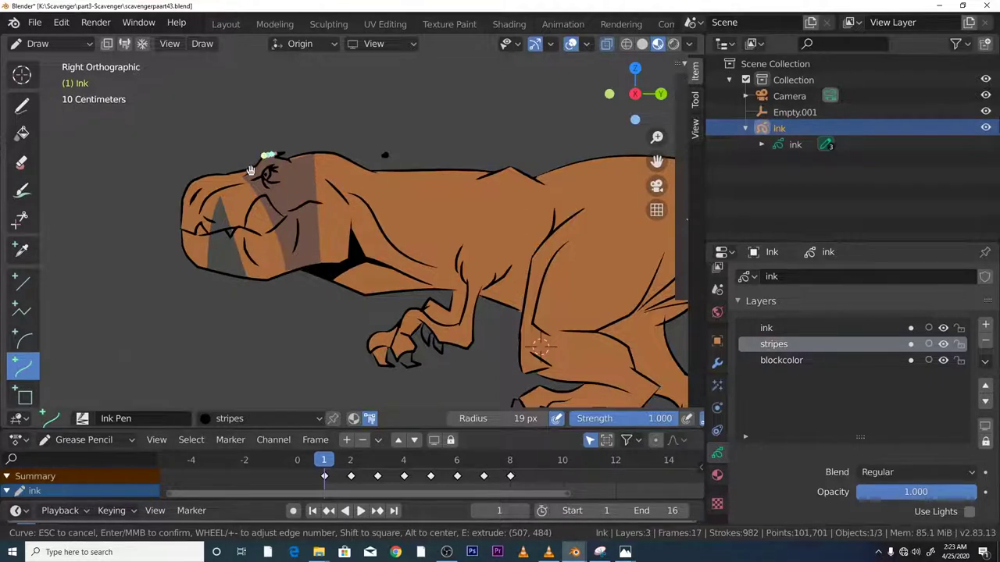
pyautogui.press('Return')
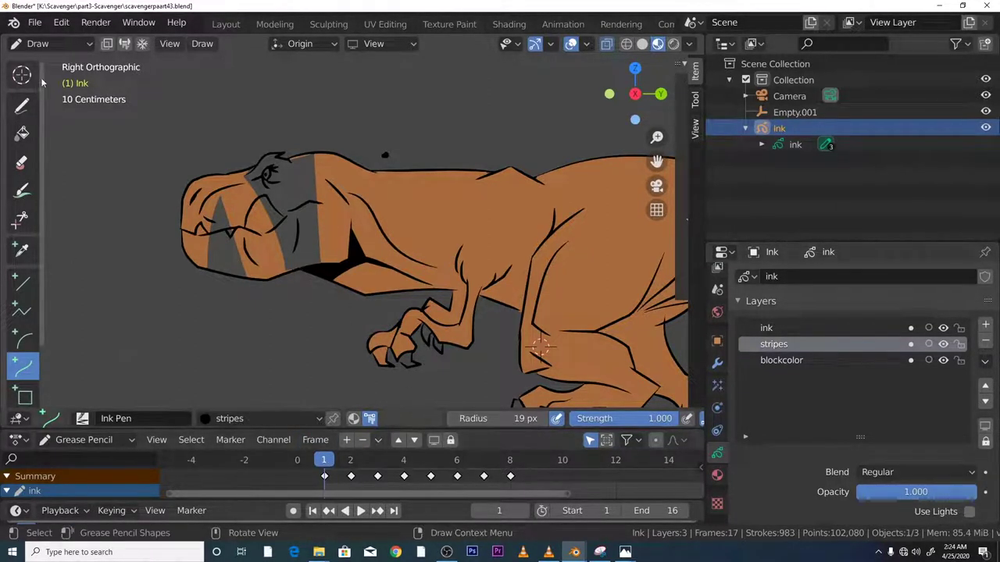
# Switch to Edit Mode and lock the ink and blockcolor layers so only the stripes layer is editable.
pyautogui.click(39, 43)
pyautogui.click(46, 76)
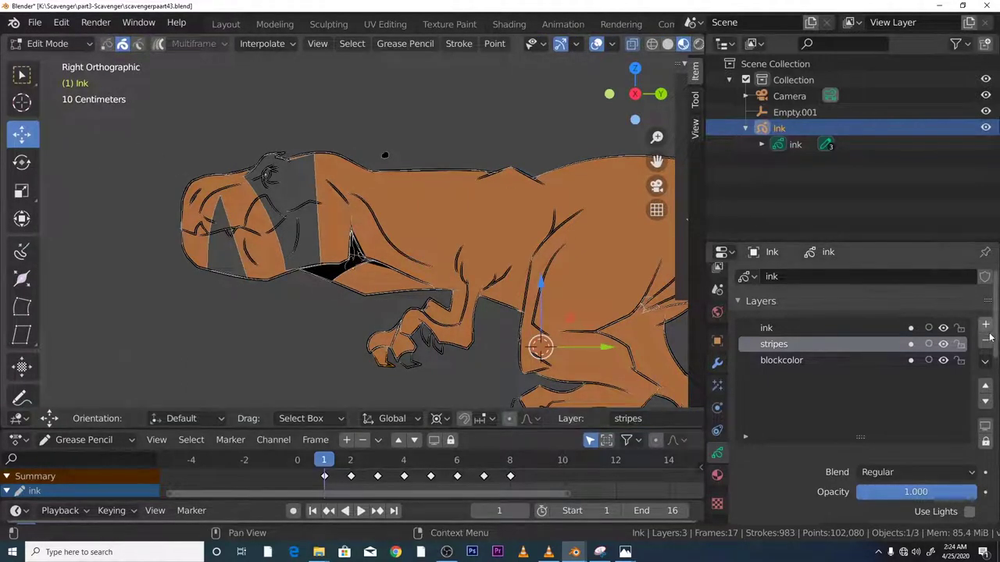
pyautogui.click(959, 328)
pyautogui.click(960, 360)
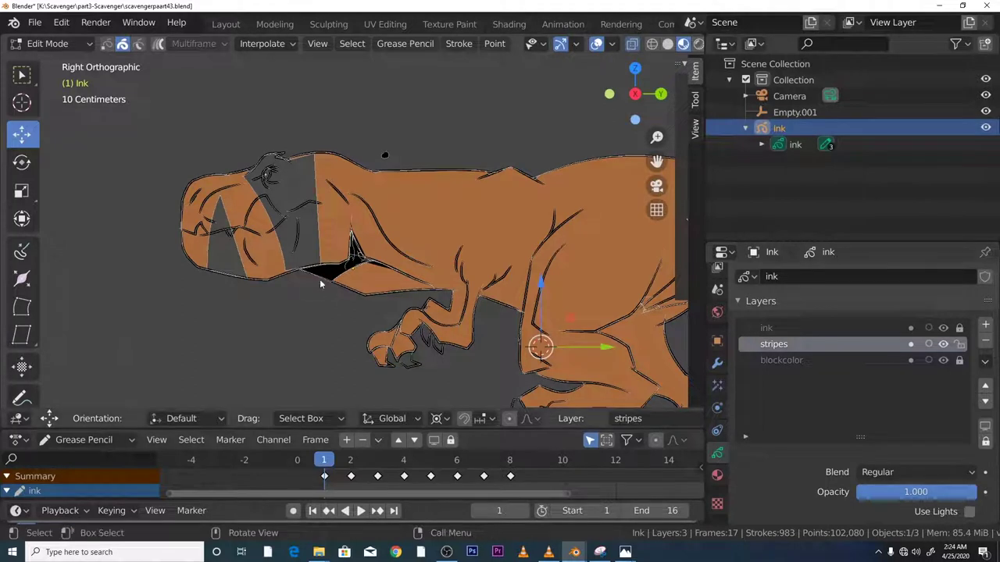
# Box select both head stripes on frame 1 and copy the strokes.
pyautogui.click(21, 74)
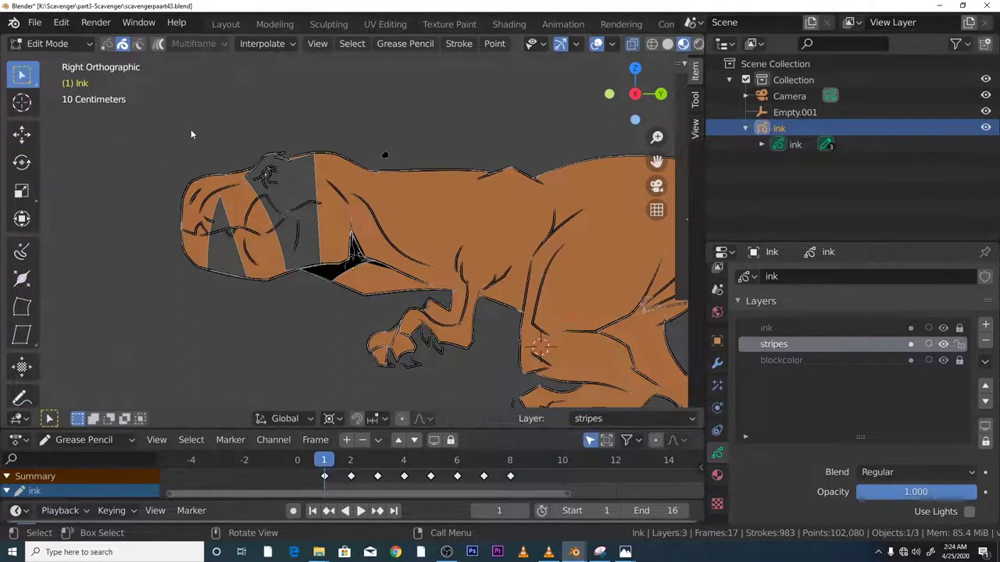
pyautogui.moveTo(191, 129); pyautogui.dragTo(319, 282)
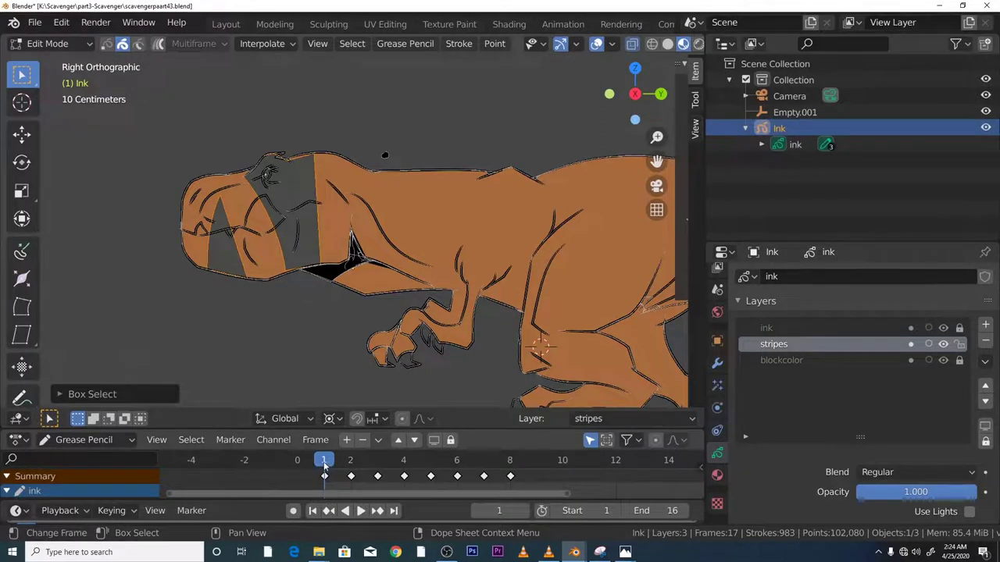
pyautogui.rightClick(285, 266)
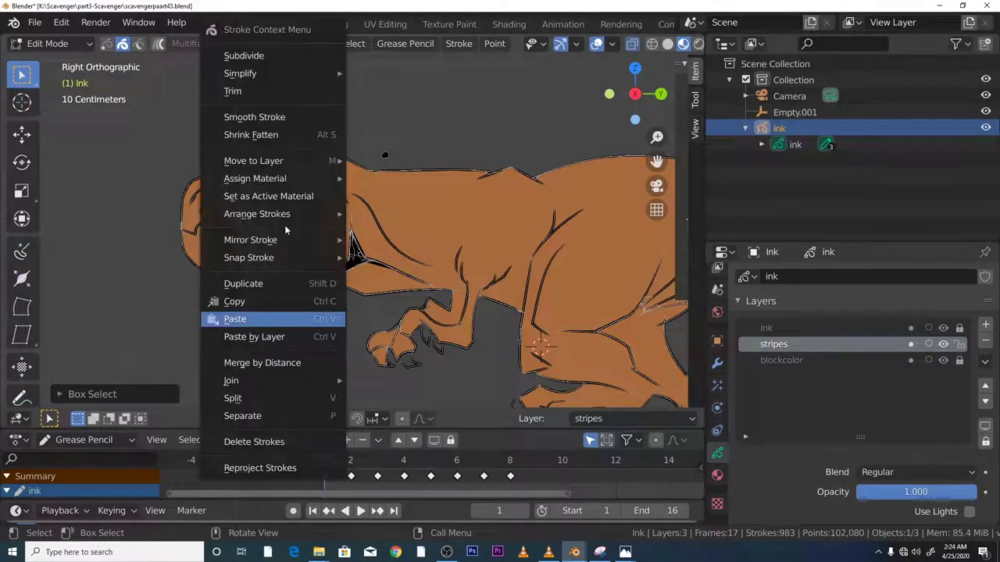
pyautogui.click(254, 305)
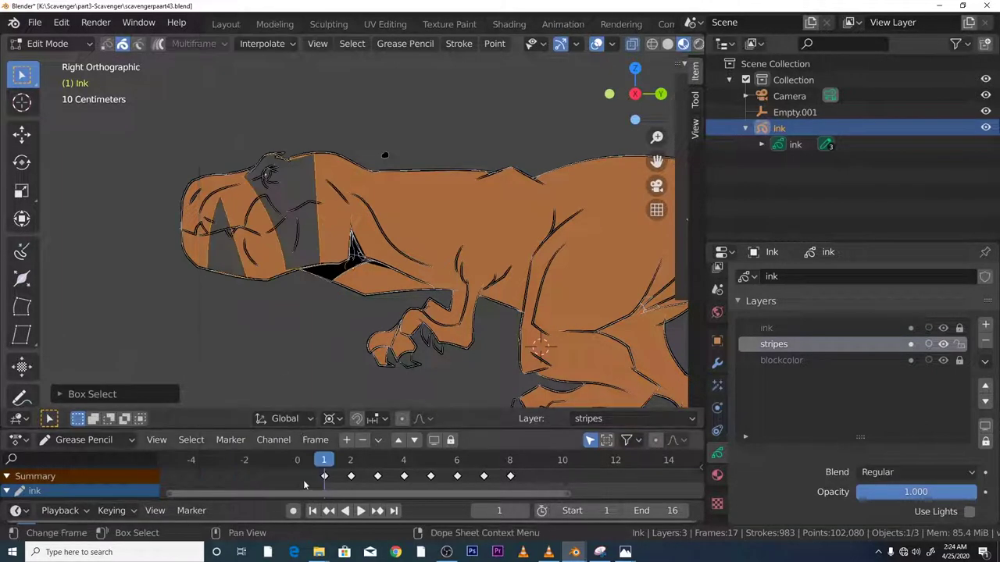
# Paste the copied head stripes into frames 2 and 3 of the stripes layer.
pyautogui.moveTo(326, 460); pyautogui.dragTo(350, 461)
pyautogui.rightClick(282, 365)
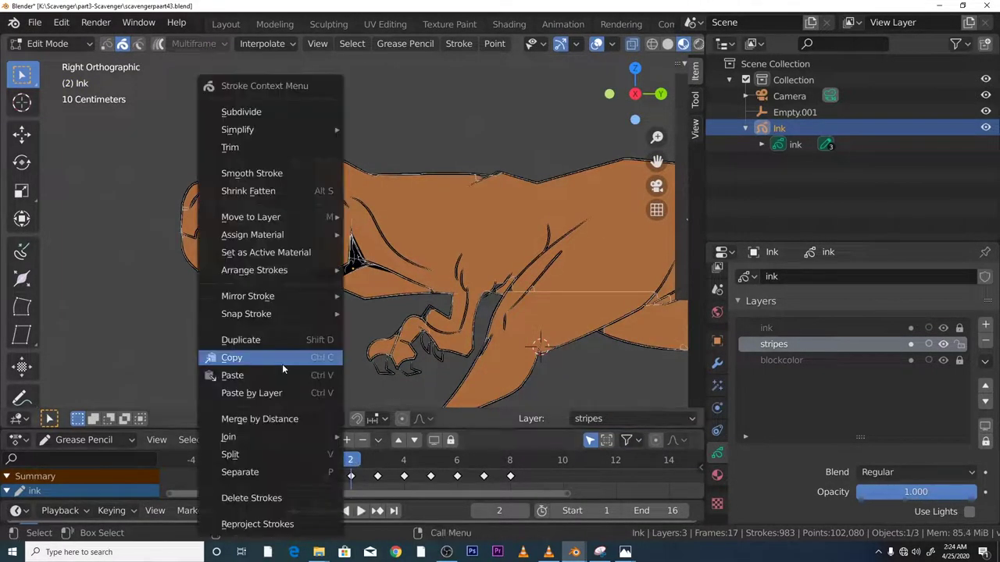
pyautogui.click(278, 375)
pyautogui.press('space')
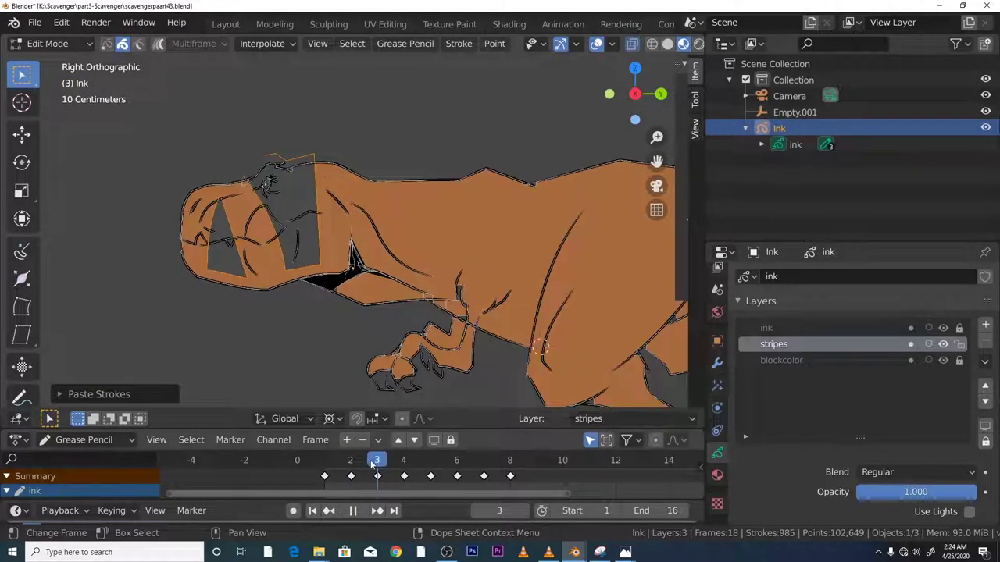
pyautogui.press('Escape')
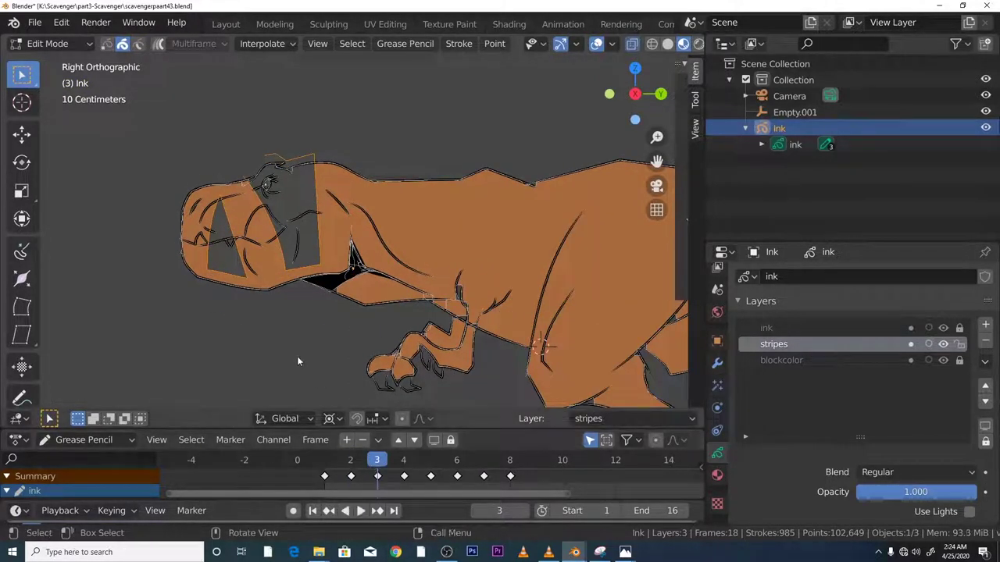
pyautogui.rightClick(297, 356)
pyautogui.click(296, 358)
# Go back to frame 1, advance to frame 2, and select both pasted head stripes for repositioning with the Move tool.
pyautogui.press('space')
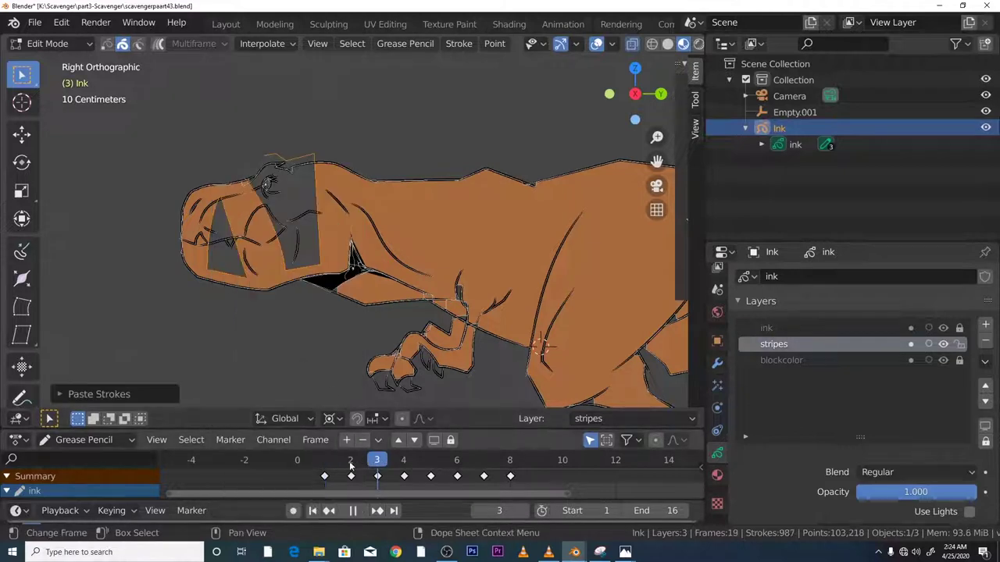
pyautogui.click(323, 471)
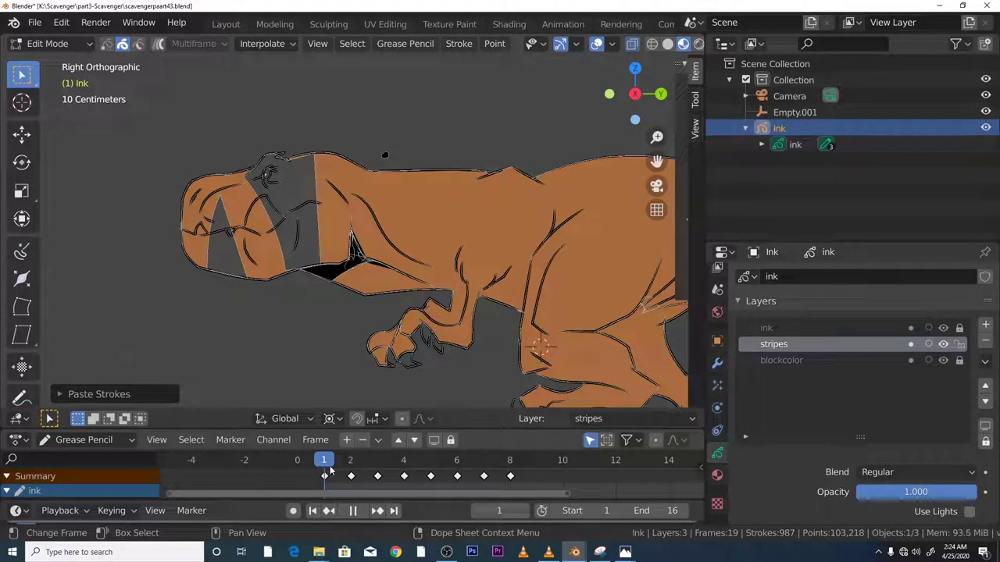
pyautogui.press('space')
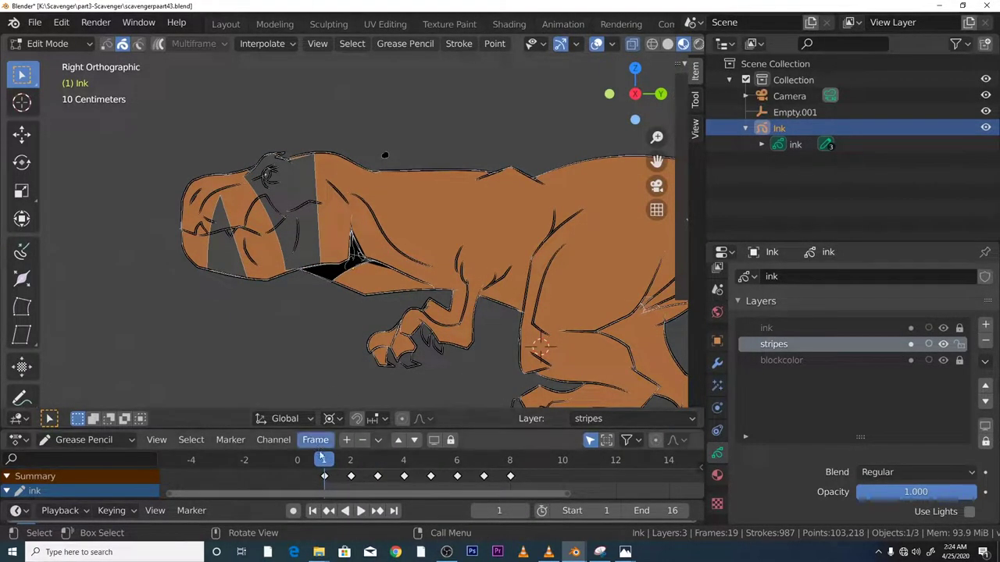
pyautogui.press('space')
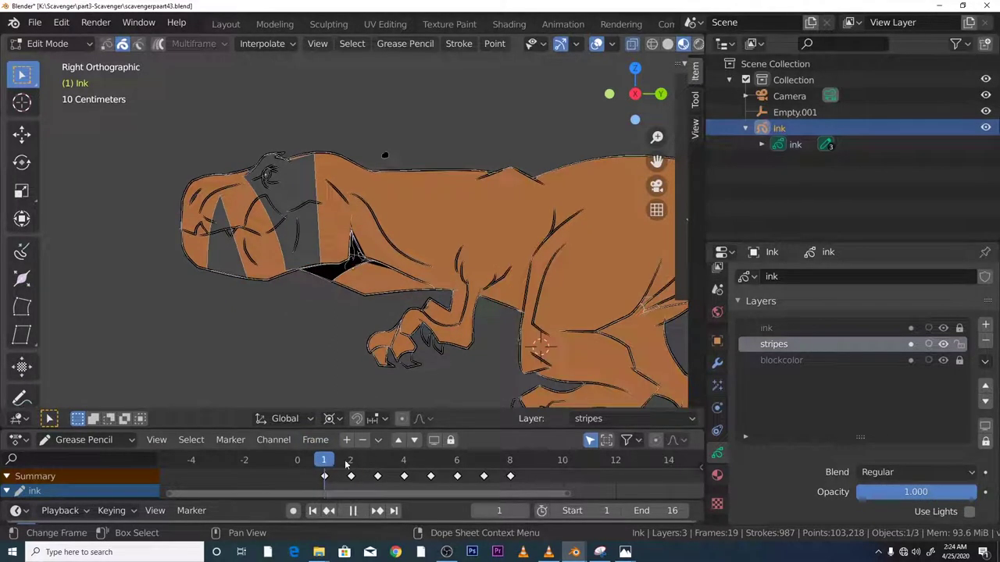
pyautogui.press('space')
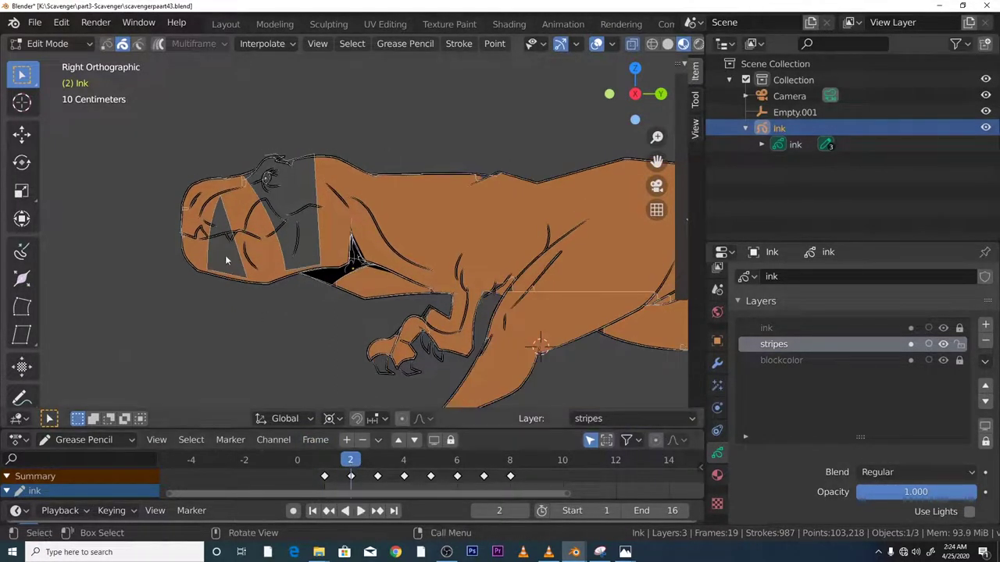
pyautogui.moveTo(171, 135); pyautogui.dragTo(319, 295)
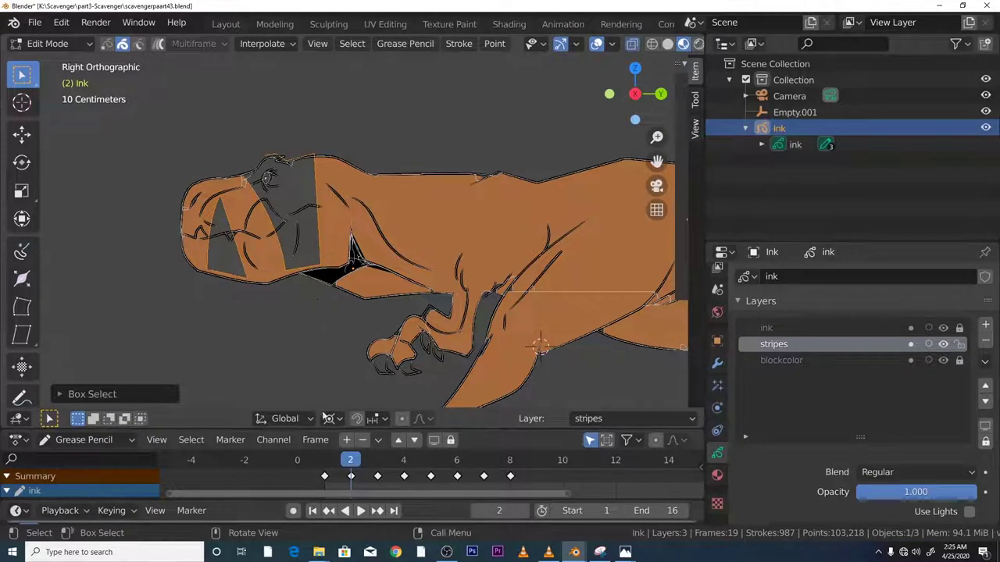
pyautogui.click(22, 133)
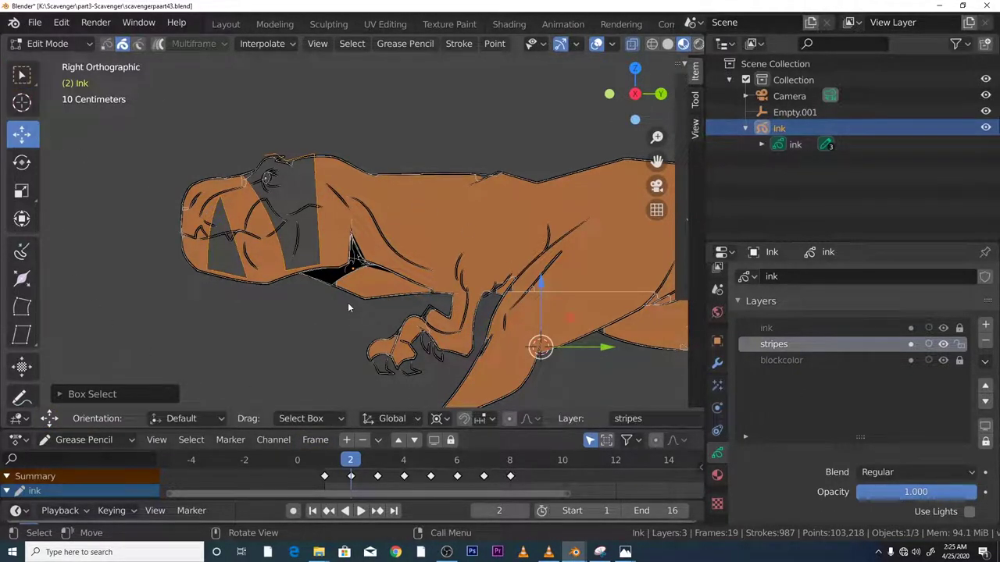
# Save the file and snap the 3D cursor to the selected head stripes on frame 2.
pyautogui.hotkey('ctrl', 's')
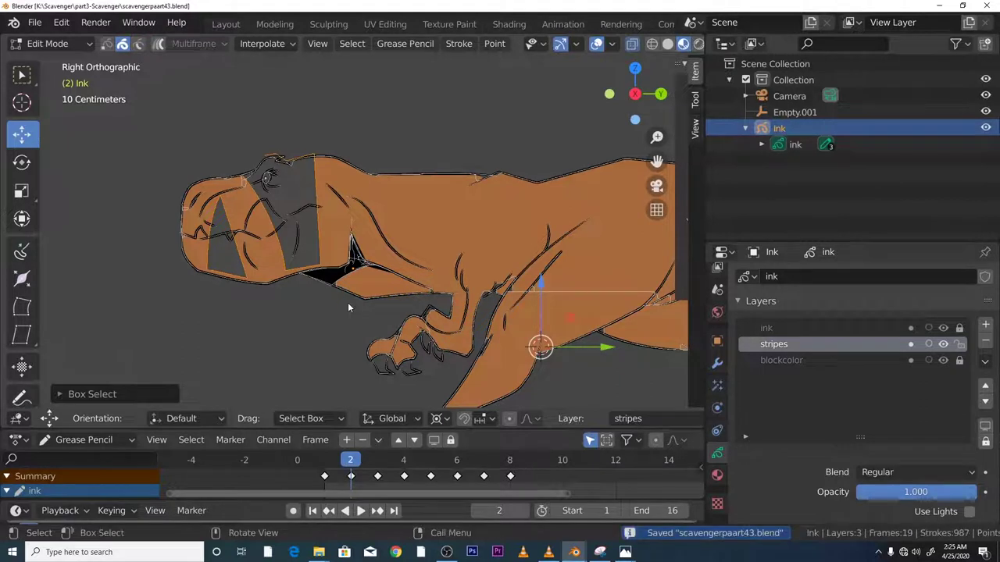
pyautogui.hotkey('shift', 's')
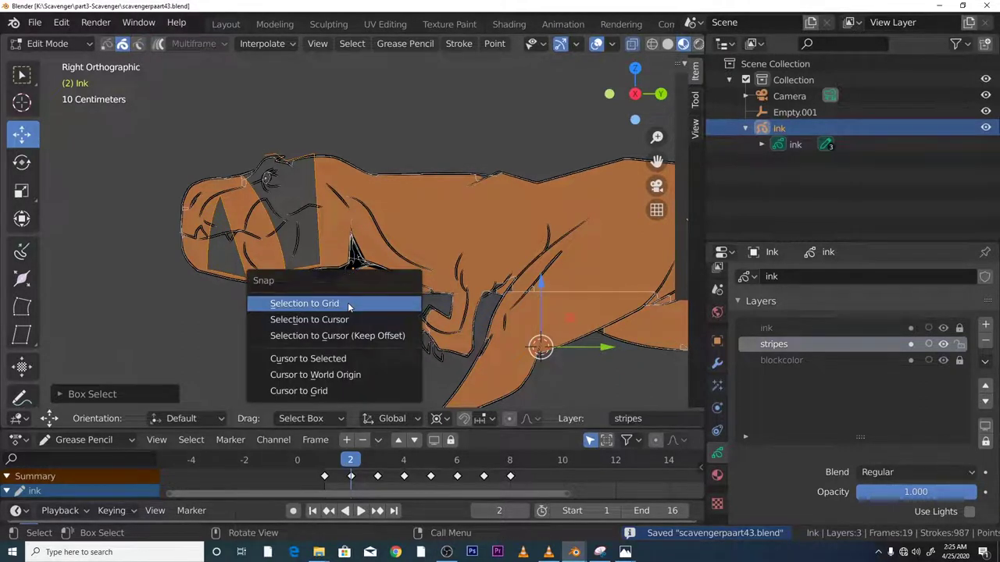
pyautogui.click(329, 358)
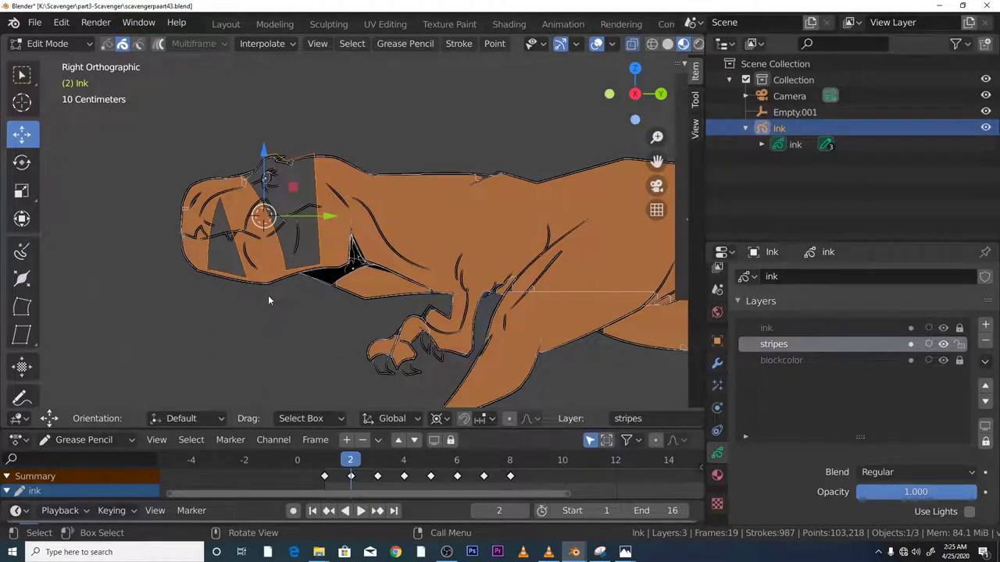
# Place the 3D cursor on the lower jaw between the two stripes and set the transform pivot point to 3D Cursor.
pyautogui.click(25, 106)
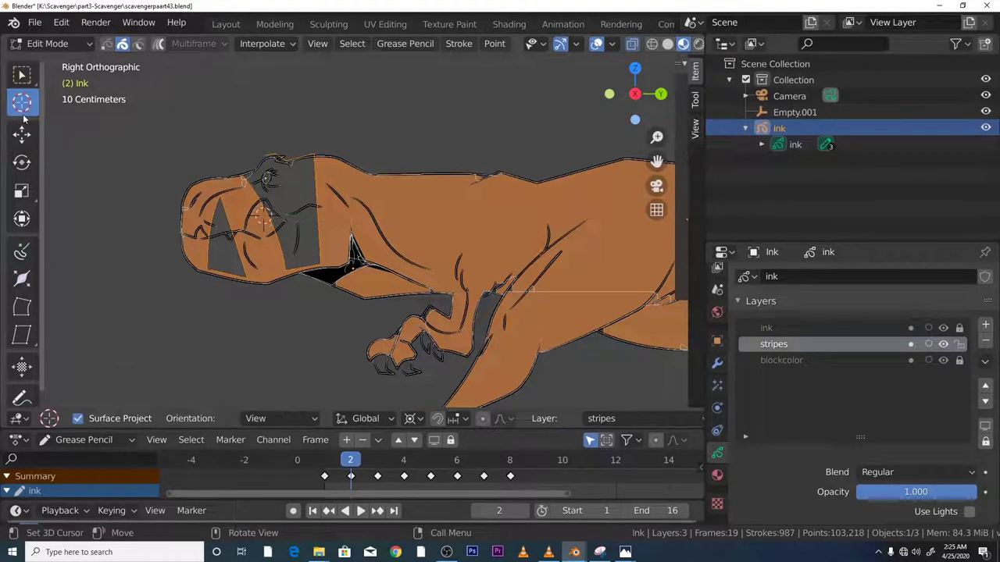
pyautogui.click(317, 261)
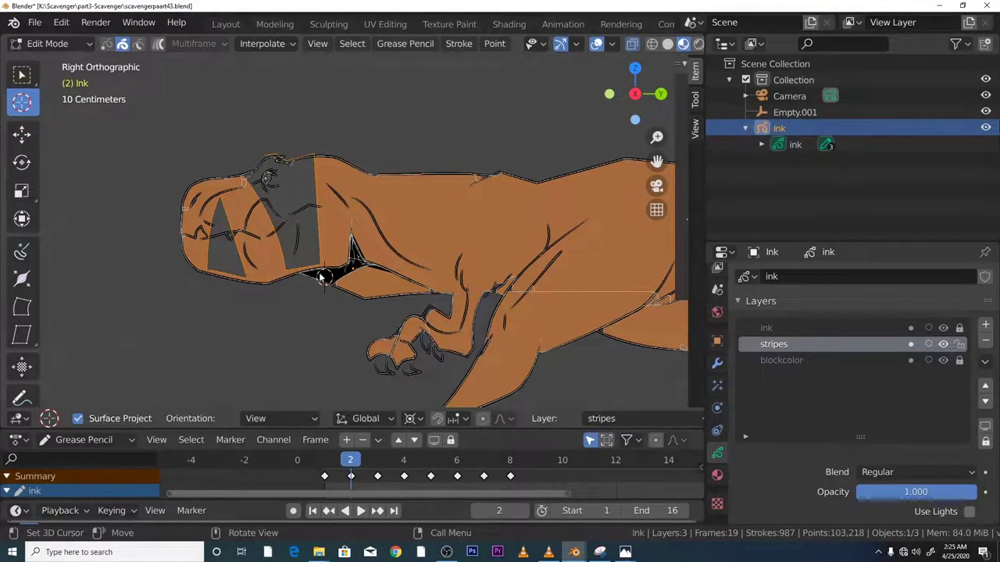
pyautogui.click(412, 419)
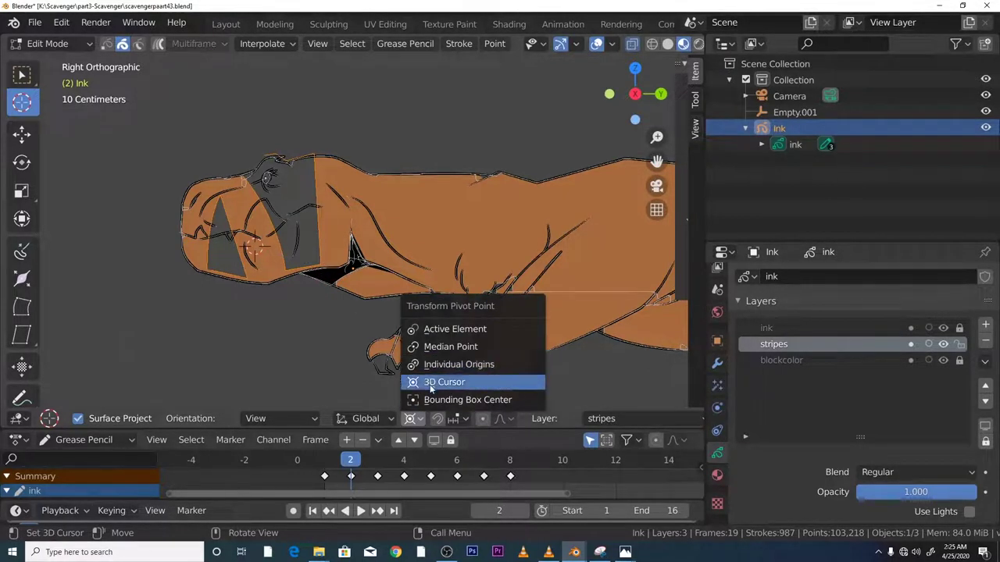
pyautogui.click(431, 383)
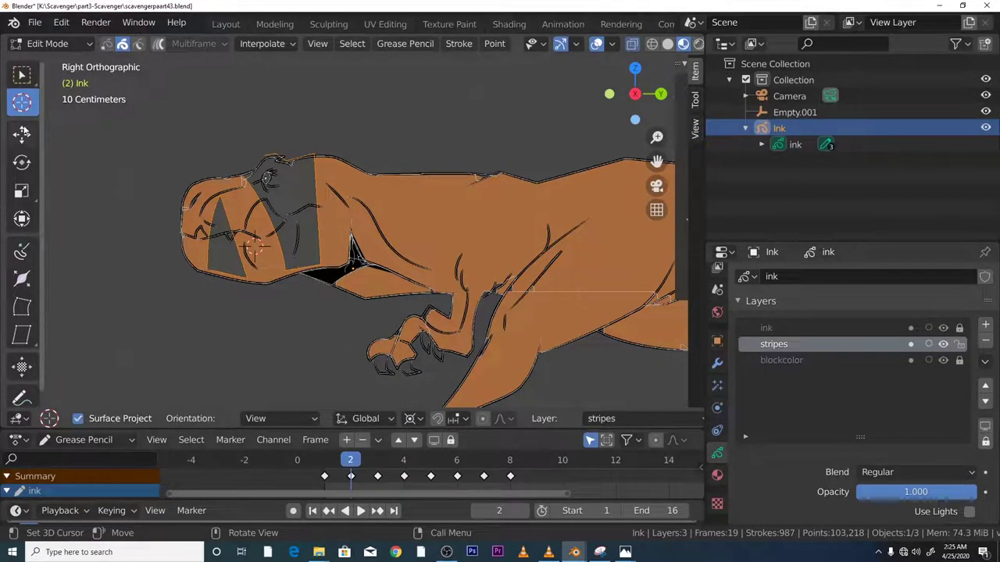
# Move both head stripes on frame 2 slightly down to line up with the head outline.
pyautogui.click(21, 134)
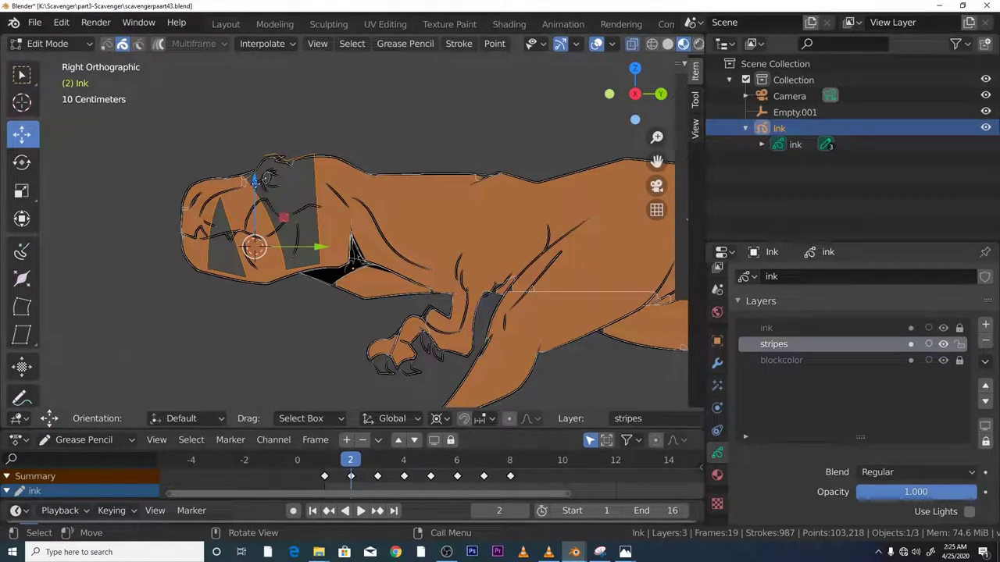
pyautogui.moveTo(255, 184); pyautogui.dragTo(260, 186)
pyautogui.moveTo(342, 459)
pyautogui.mouseDown()
pyautogui.moveTo(328, 459)
pyautogui.moveTo(368, 460)
pyautogui.moveTo(350, 460)
pyautogui.mouseUp()
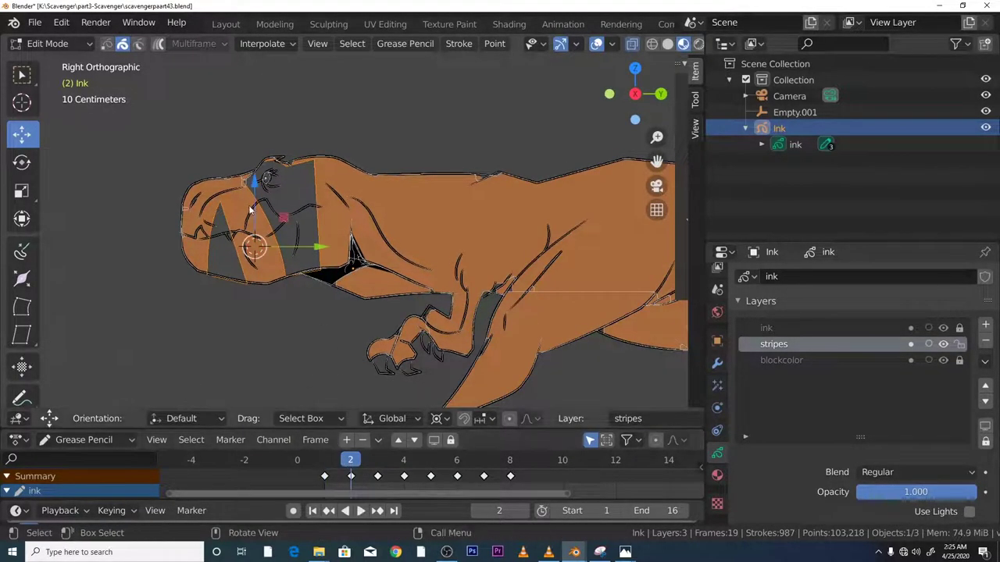
pyautogui.moveTo(254, 207); pyautogui.dragTo(255, 208)
# Advance to frame 3 and move its head stripes down to fit the lowered head.
pyautogui.press('space')
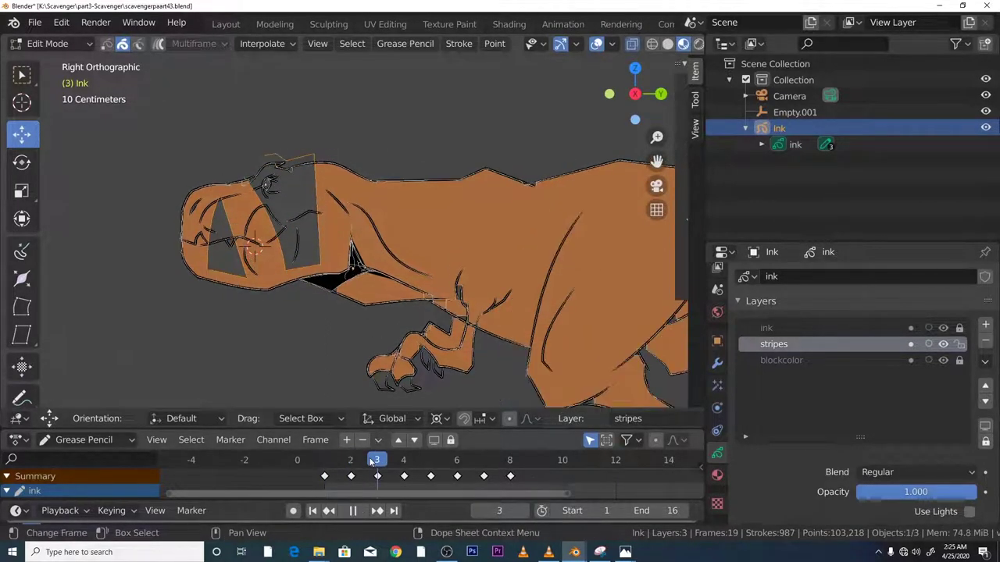
pyautogui.press('space')
pyautogui.moveTo(261, 221); pyautogui.dragTo(256, 228)
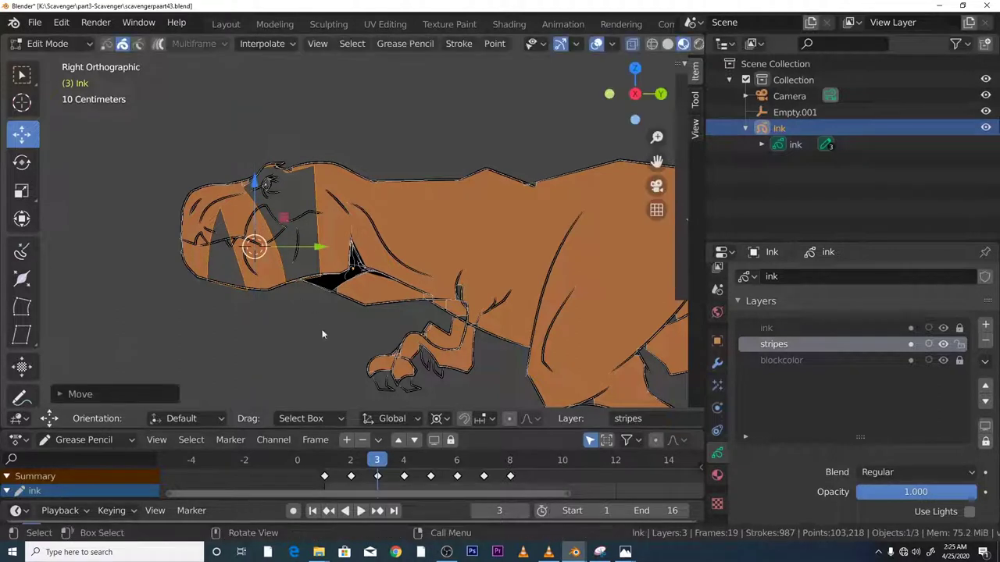
# Rotate the frame 3 head stripes slightly about the 3D cursor, placed at the rear stripe's lower corner, with the pivot set to 3D Cursor.
pyautogui.click(22, 161)
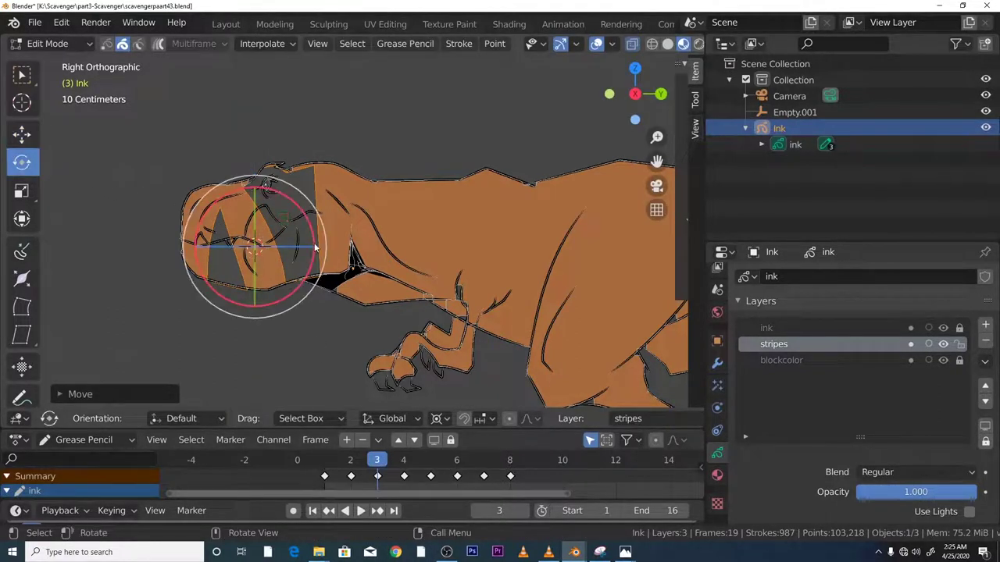
pyautogui.moveTo(315, 260)
pyautogui.mouseDown()
pyautogui.moveTo(316, 238)
pyautogui.moveTo(316, 253)
pyautogui.mouseUp()
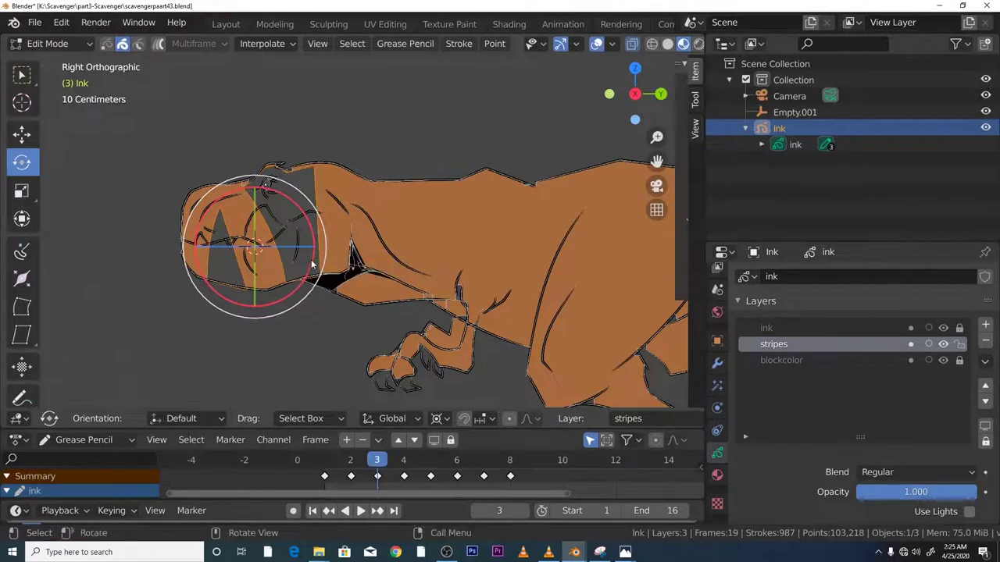
pyautogui.click(22, 104)
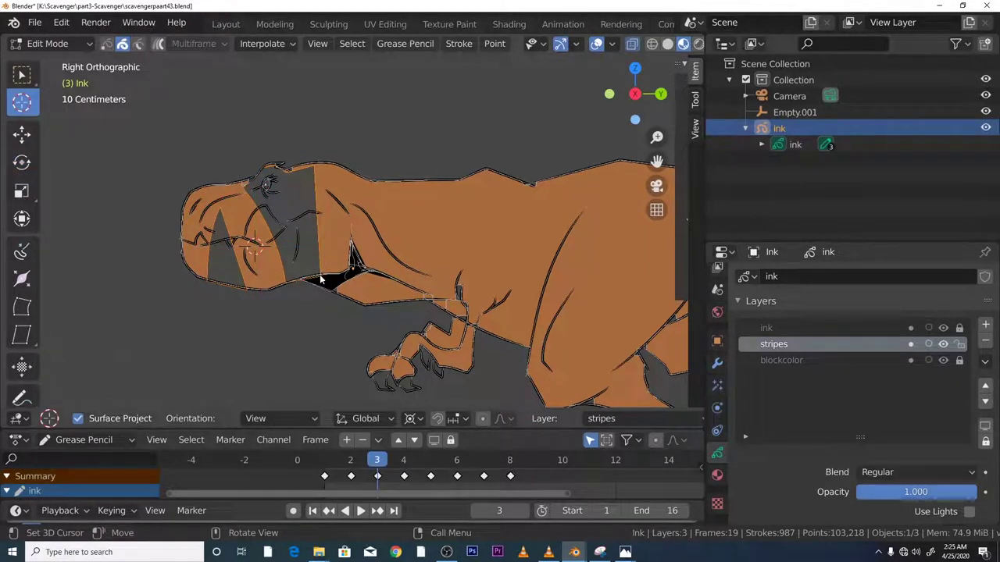
pyautogui.click(412, 419)
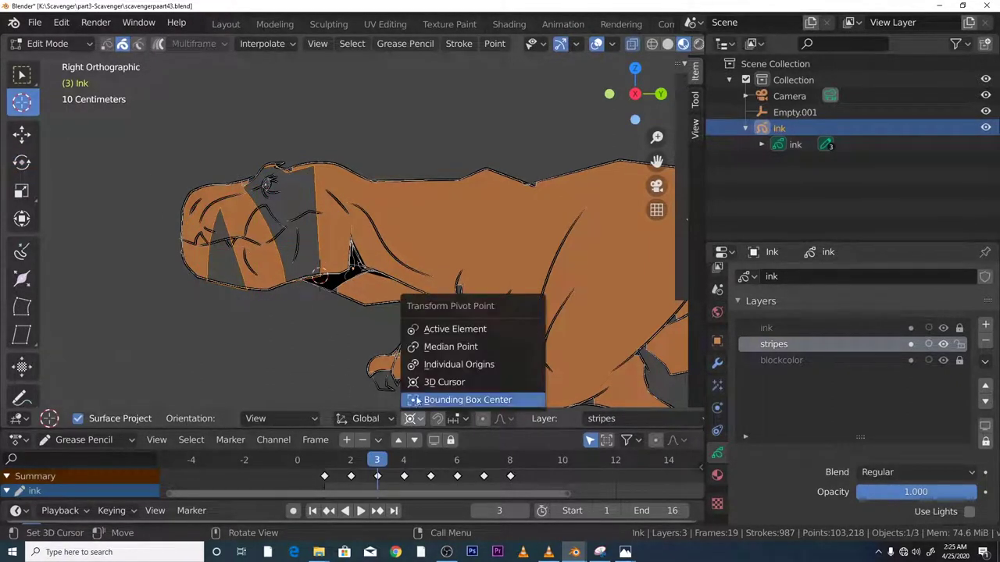
pyautogui.click(444, 382)
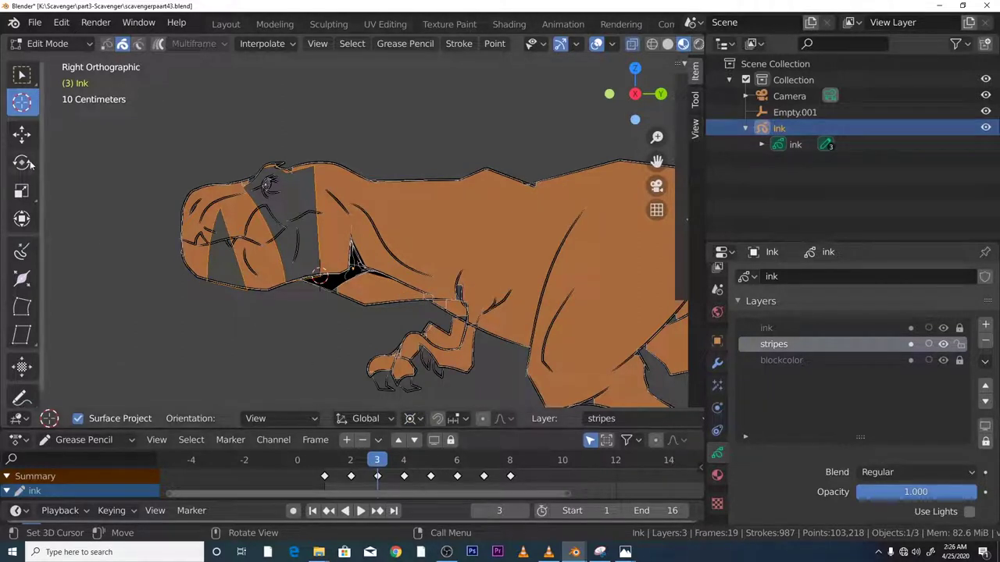
pyautogui.hotkey('shift', 'space')
pyautogui.press('r')
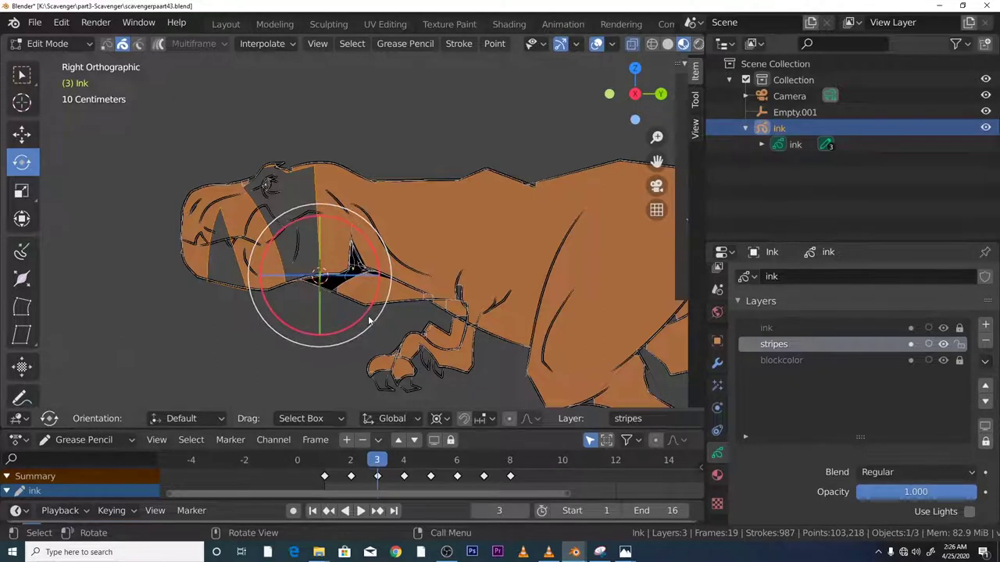
pyautogui.moveTo(370, 315)
pyautogui.mouseDown()
pyautogui.moveTo(374, 308)
pyautogui.moveTo(364, 314)
pyautogui.mouseUp()
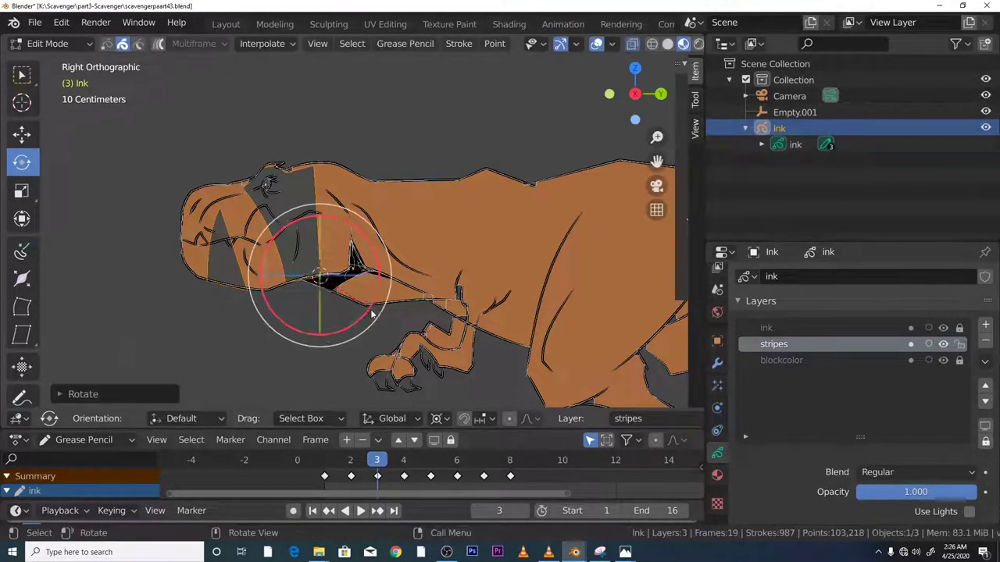
# Play frames 1 to 3 to check how the head stripes follow the head.
pyautogui.moveTo(371, 459); pyautogui.dragTo(324, 460)
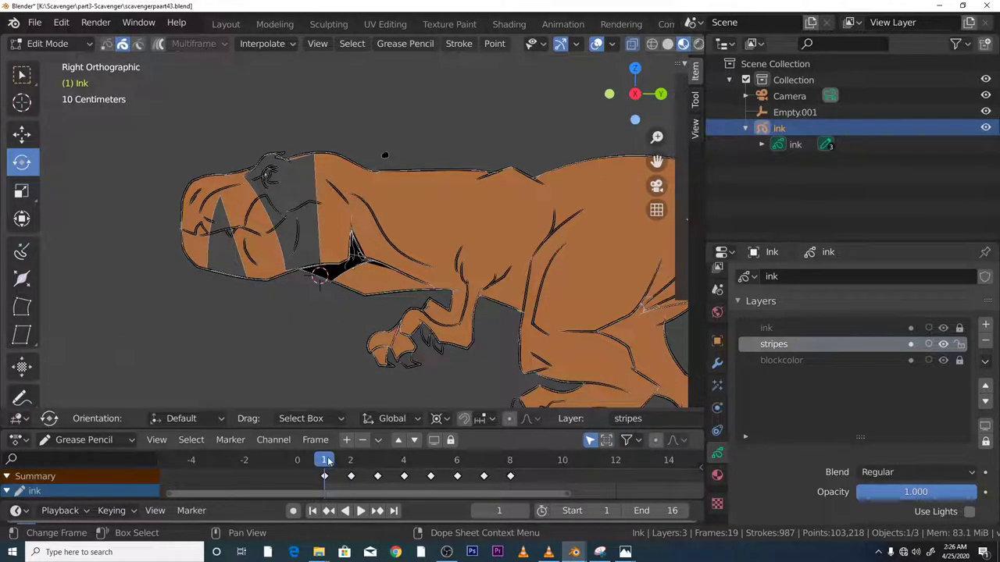
pyautogui.press('space')
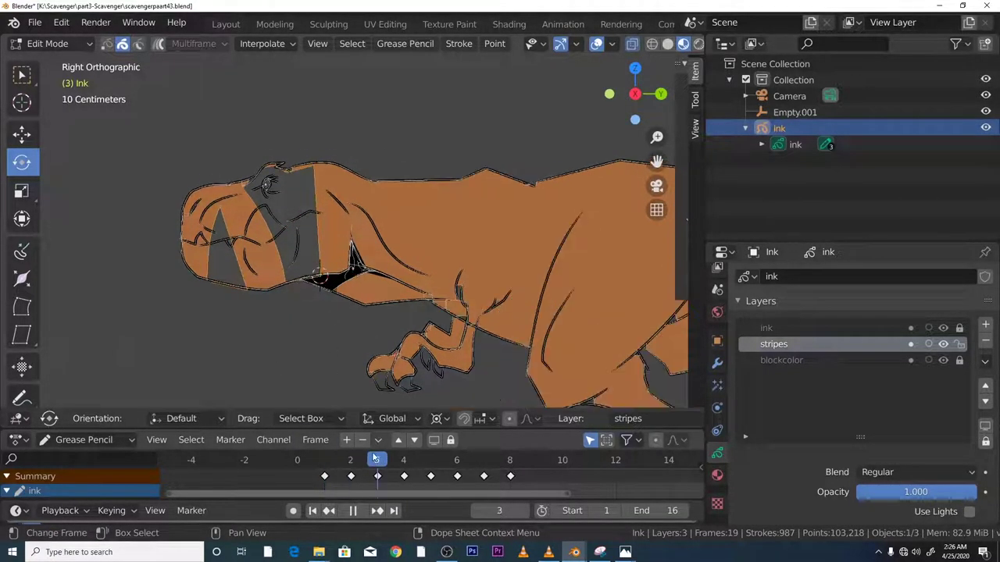
pyautogui.press('space')
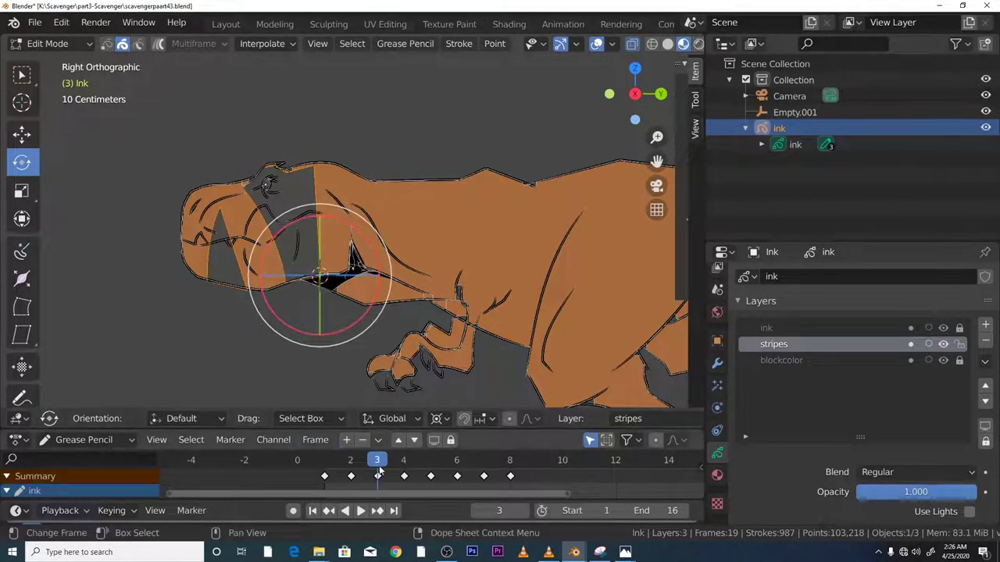
pyautogui.press('space')
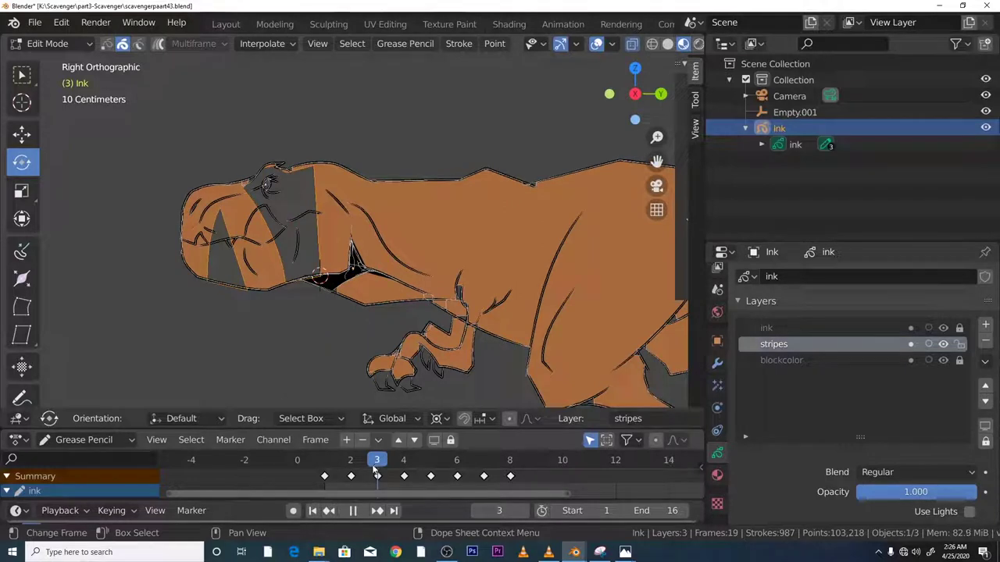
pyautogui.press('space')
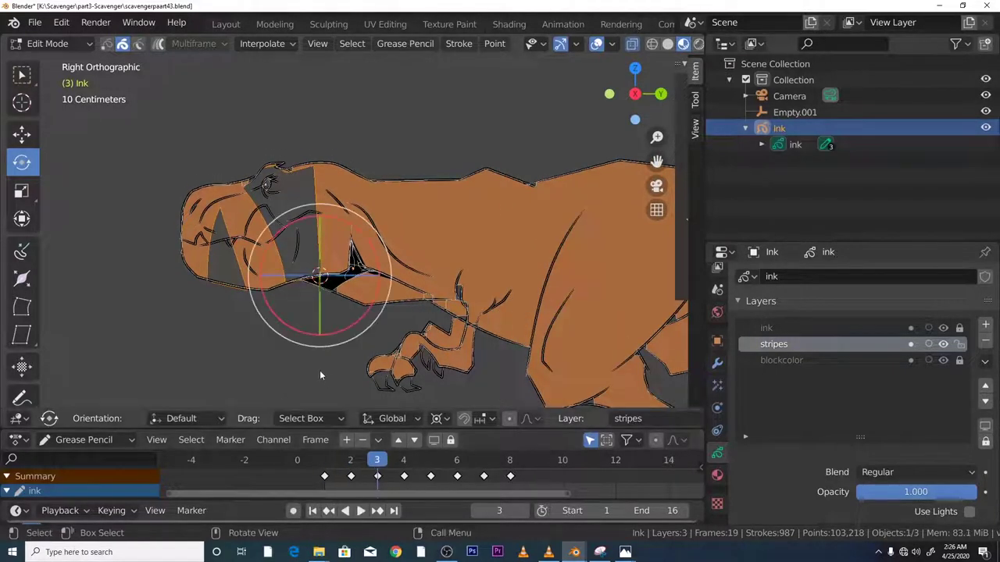
pyautogui.scroll(2, 317, 370)
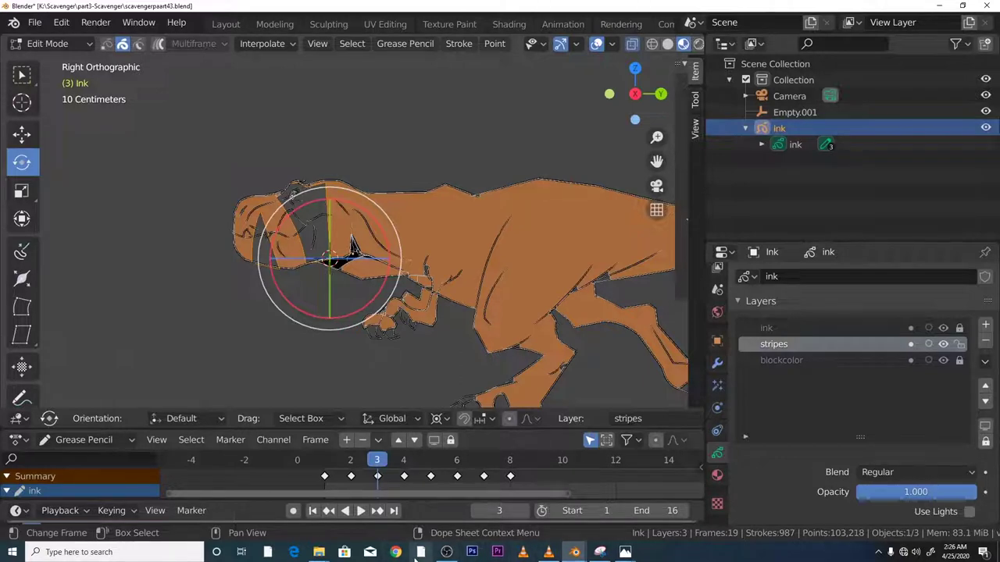
pyautogui.click(446, 553)
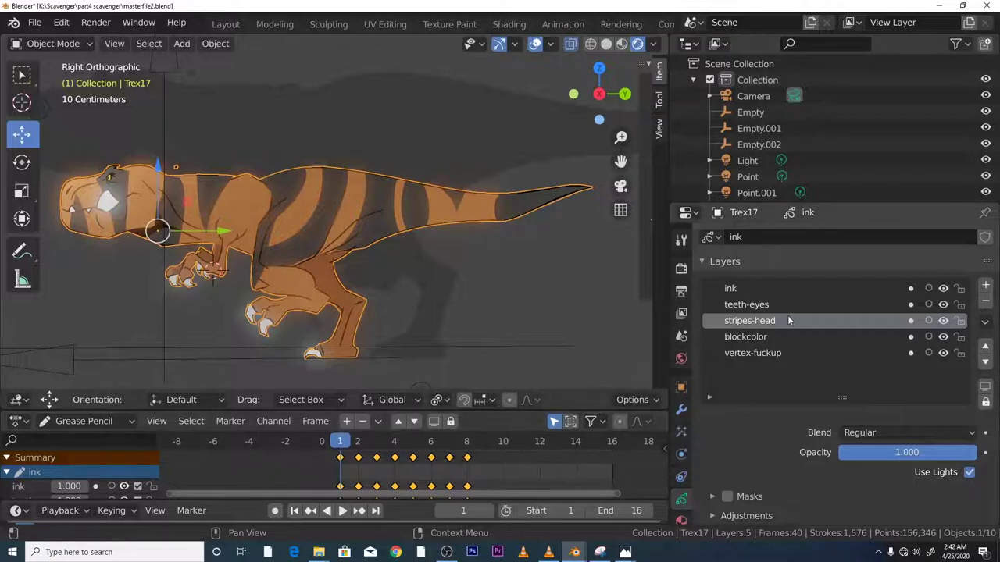
# Lock every layer of the Trex17 object except stripes-head.
pyautogui.click(960, 305)
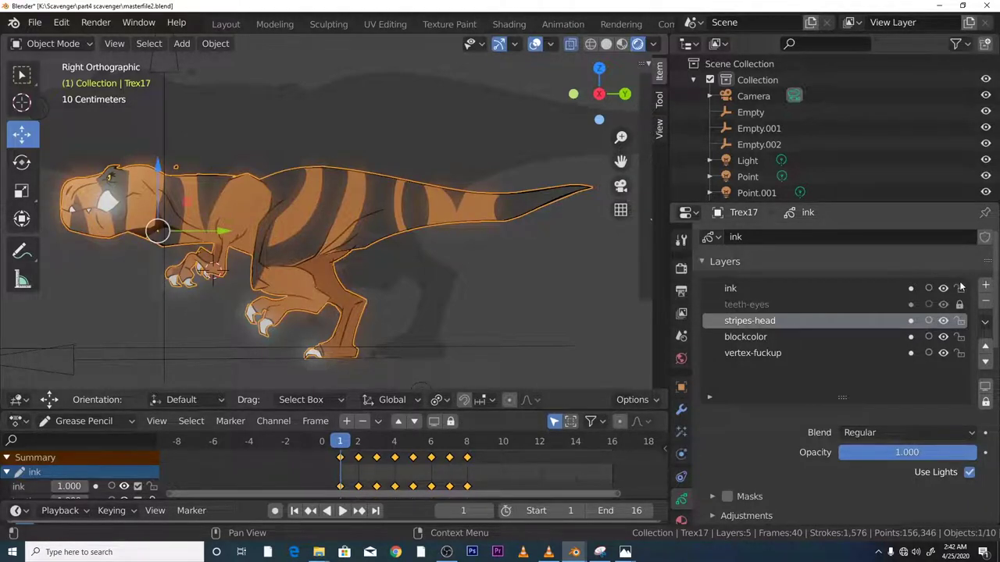
pyautogui.click(959, 289)
pyautogui.click(959, 336)
pyautogui.click(959, 353)
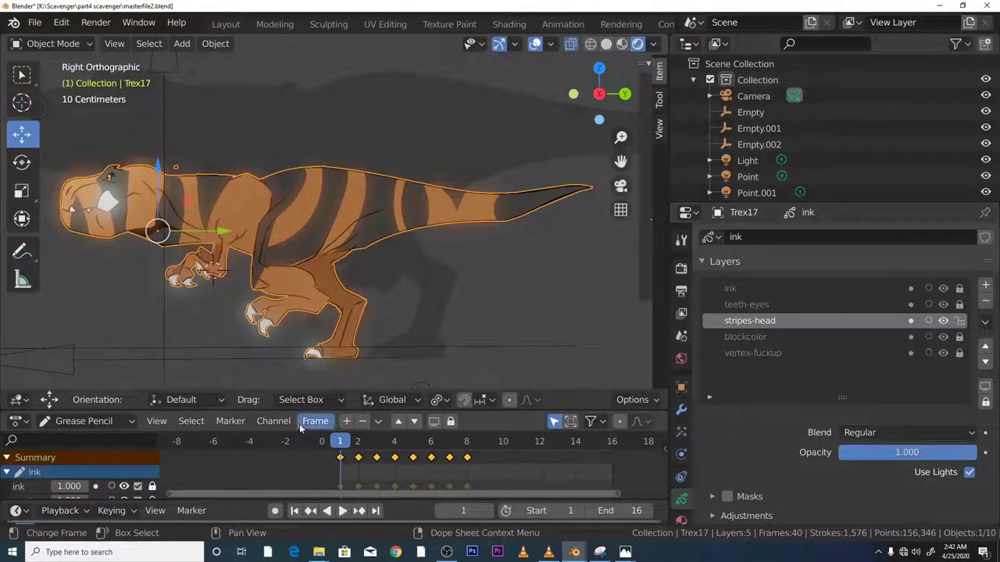
# Advance the animation to frame 3 and switch the Trex17 object to Draw mode.
pyautogui.press('Right')
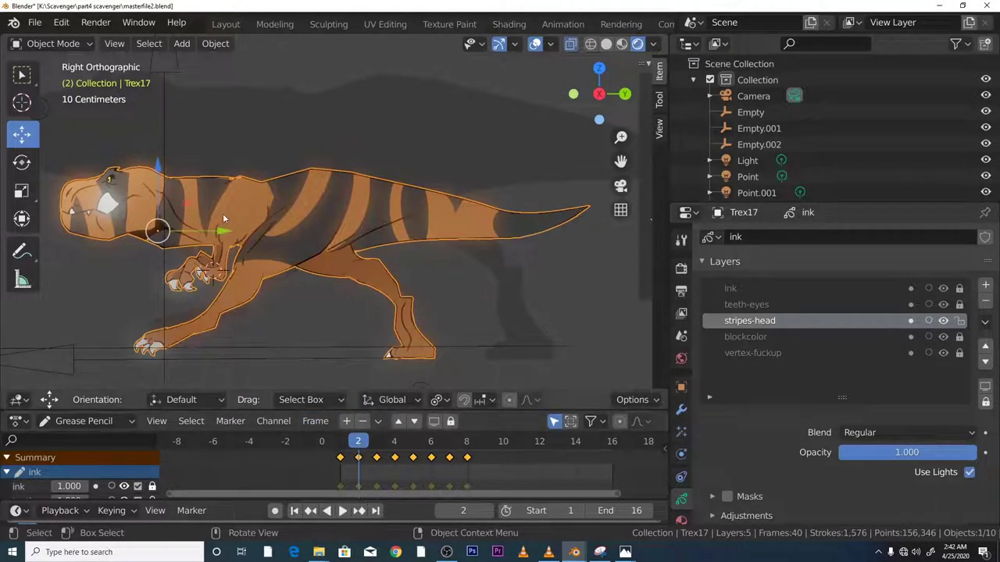
pyautogui.press('space')
pyautogui.press('space')
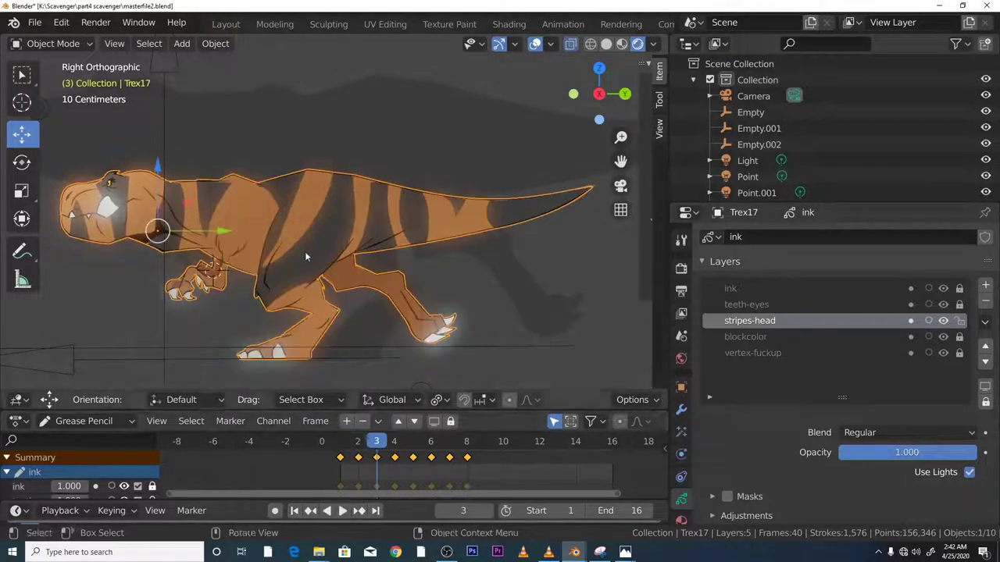
pyautogui.click(52, 43)
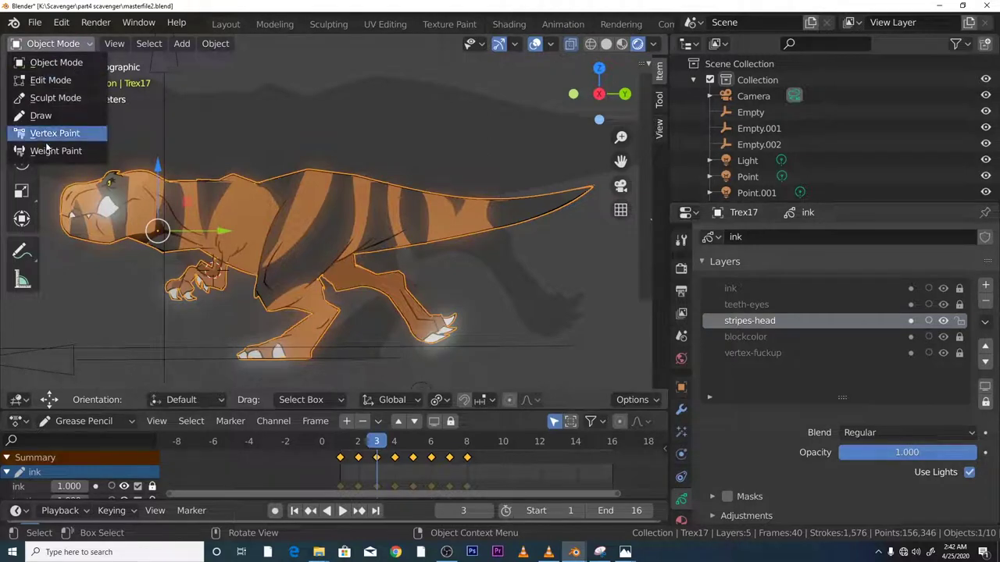
pyautogui.click(39, 115)
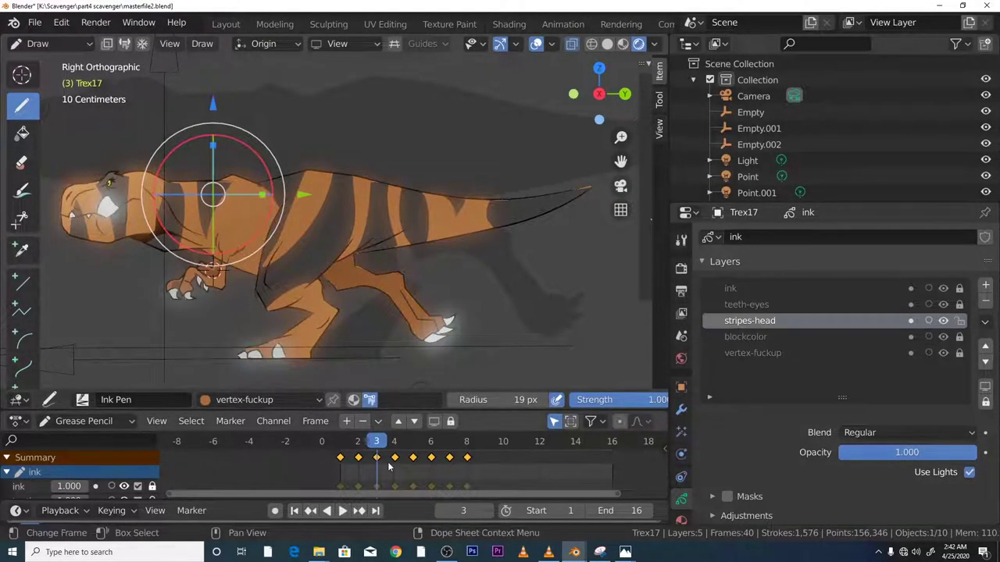
# Play through the frames back to frame 1, then make teeth-eyes the active unlocked layer and lock stripes-head.
pyautogui.moveTo(383, 444); pyautogui.dragTo(472, 438)
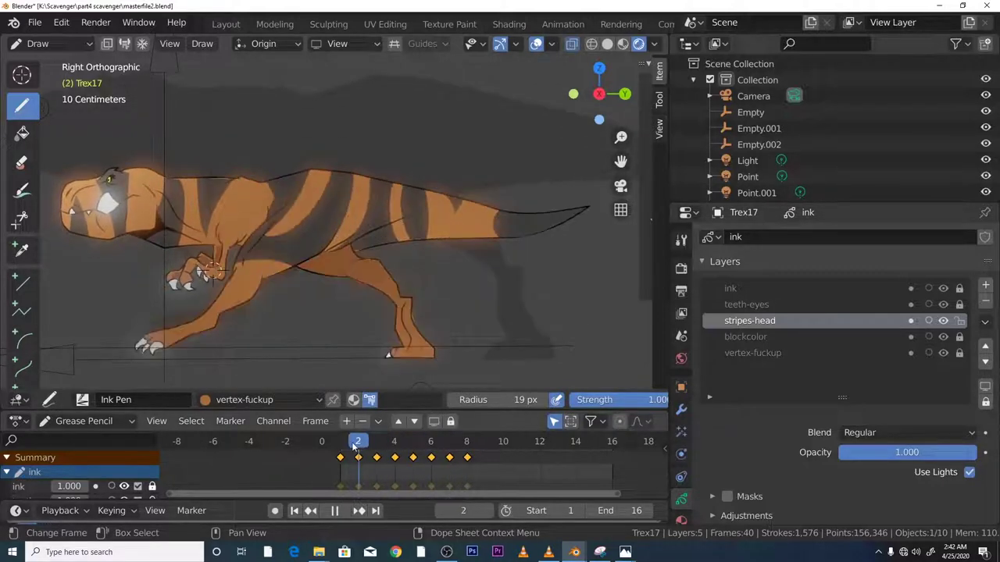
pyautogui.press('space')
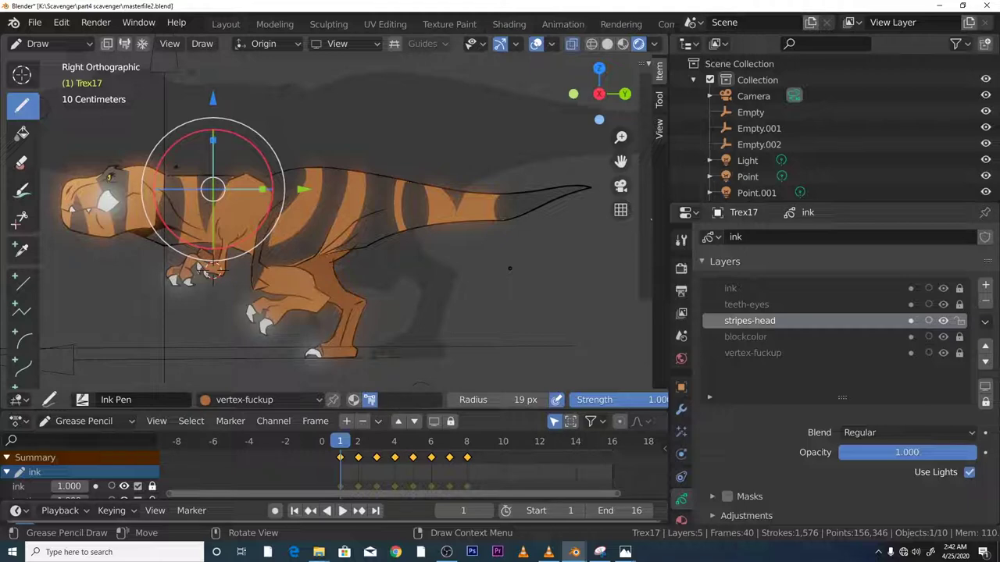
pyautogui.click(792, 289)
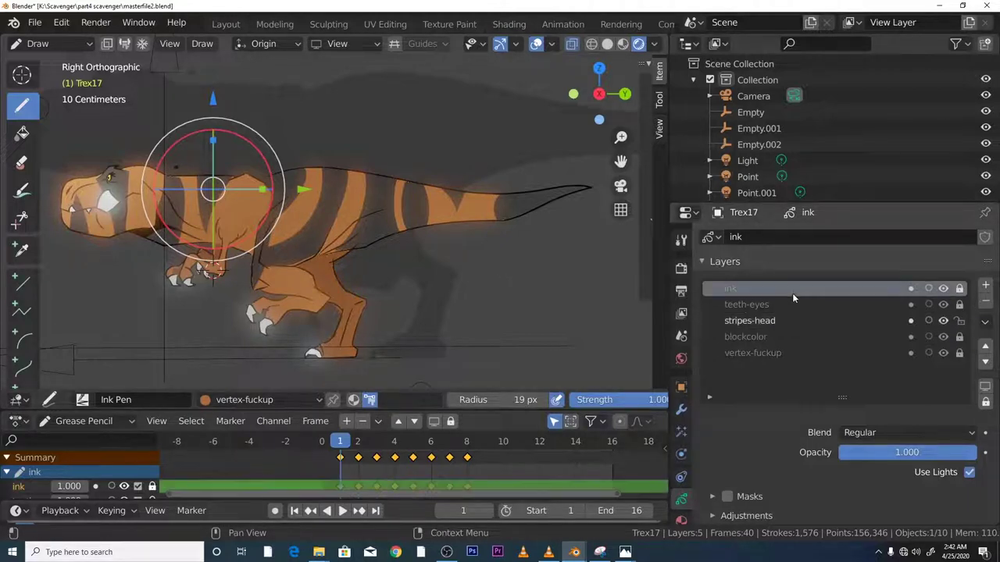
pyautogui.click(794, 304)
pyautogui.click(960, 321)
pyautogui.click(960, 303)
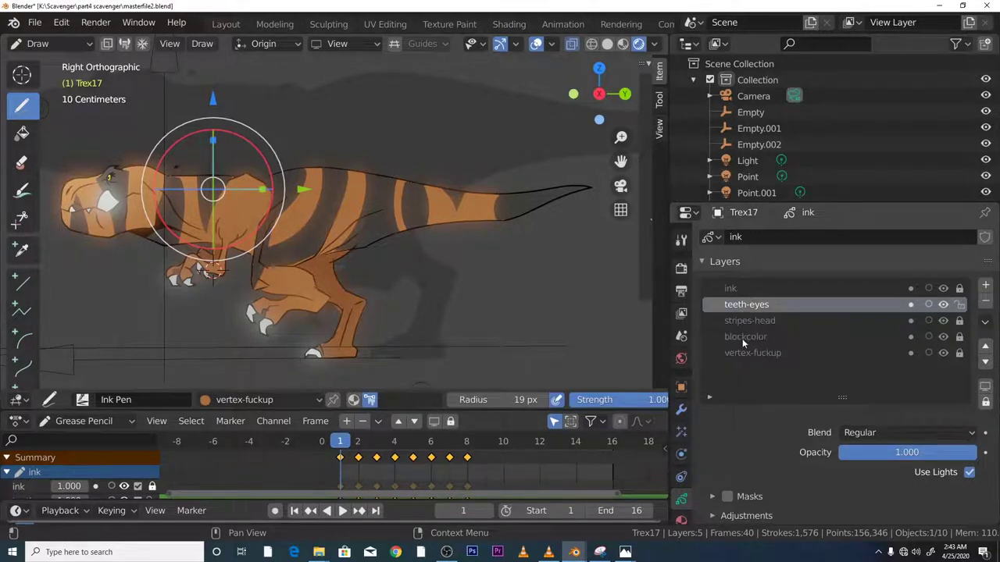
# Unlock all layers of the Trex17 object, from ink down to vertex-fuckup.
pyautogui.press('space')
pyautogui.click(340, 460)
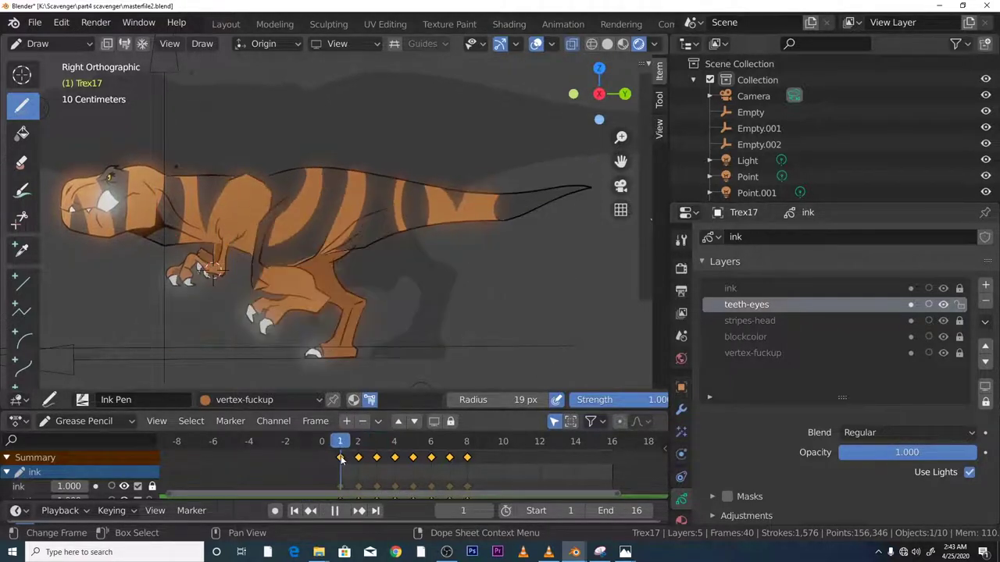
pyautogui.press('space')
pyautogui.scroll(-2, 249, 251)
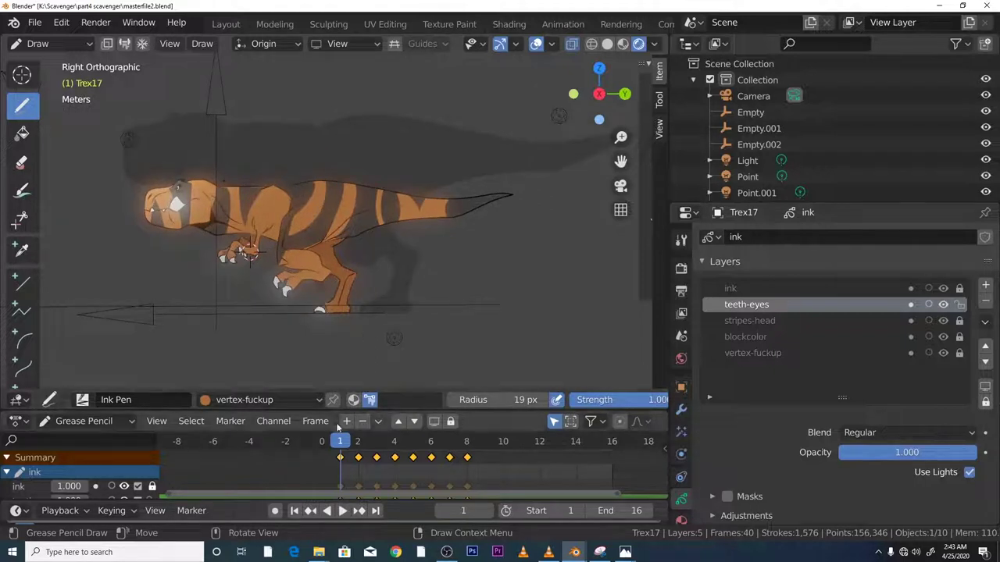
pyautogui.moveTo(959, 289); pyautogui.dragTo(959, 353)
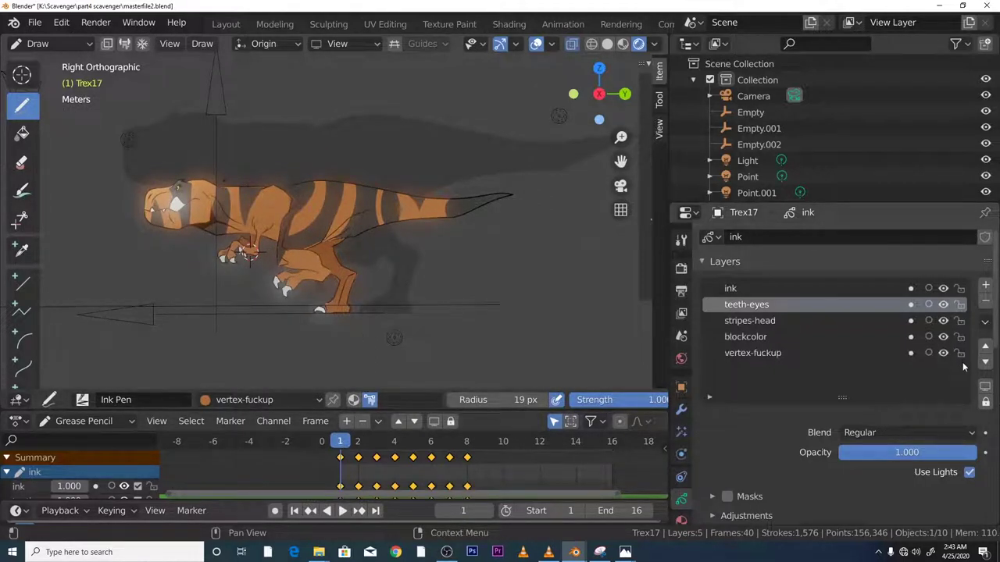
# Scale the timing of all keyframes by 2 from frame 1 and play the slowed animation.
pyautogui.moveTo(349, 446)
pyautogui.mouseDown()
pyautogui.moveTo(446, 443)
pyautogui.moveTo(341, 444)
pyautogui.mouseUp()
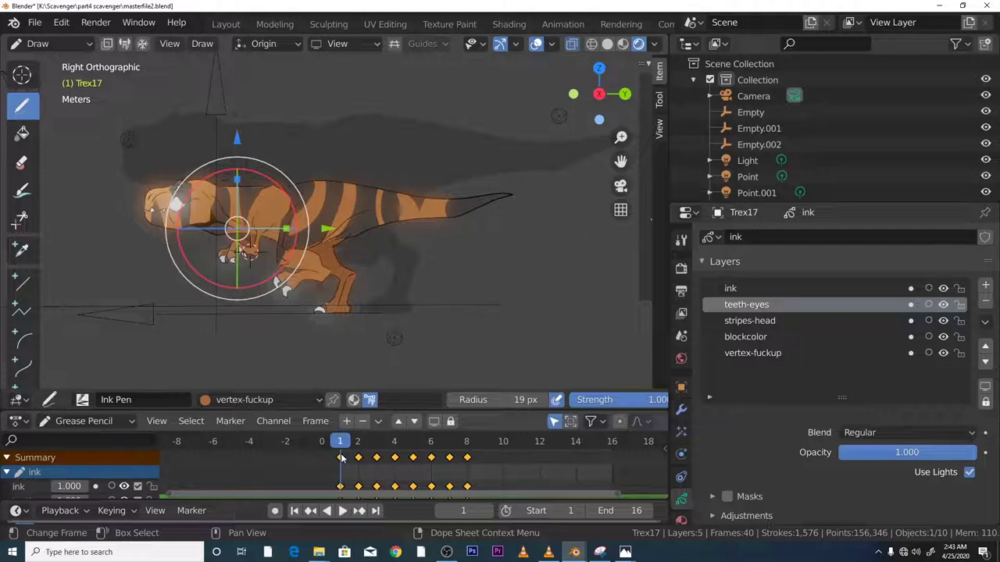
pyautogui.write('s2')
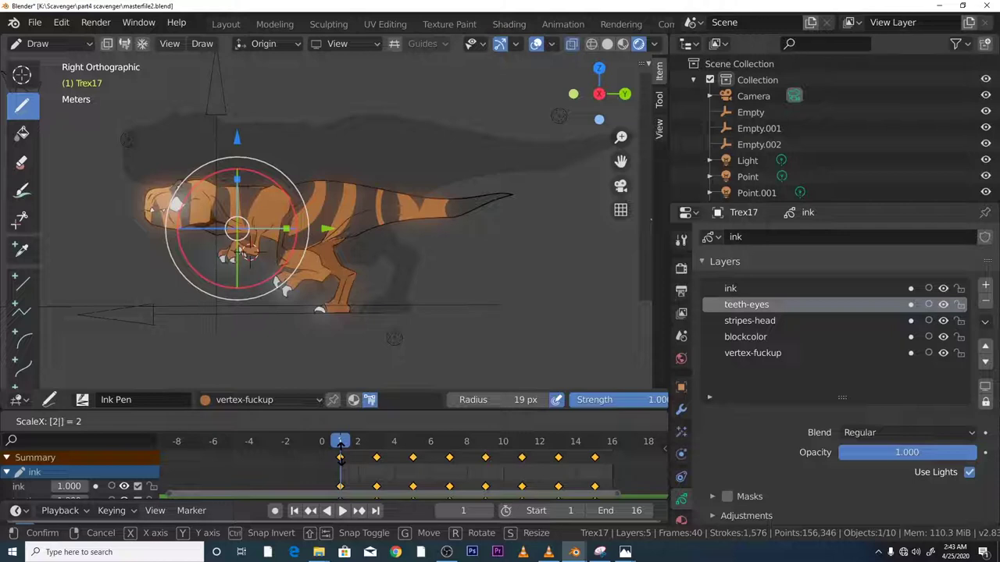
pyautogui.press('Return')
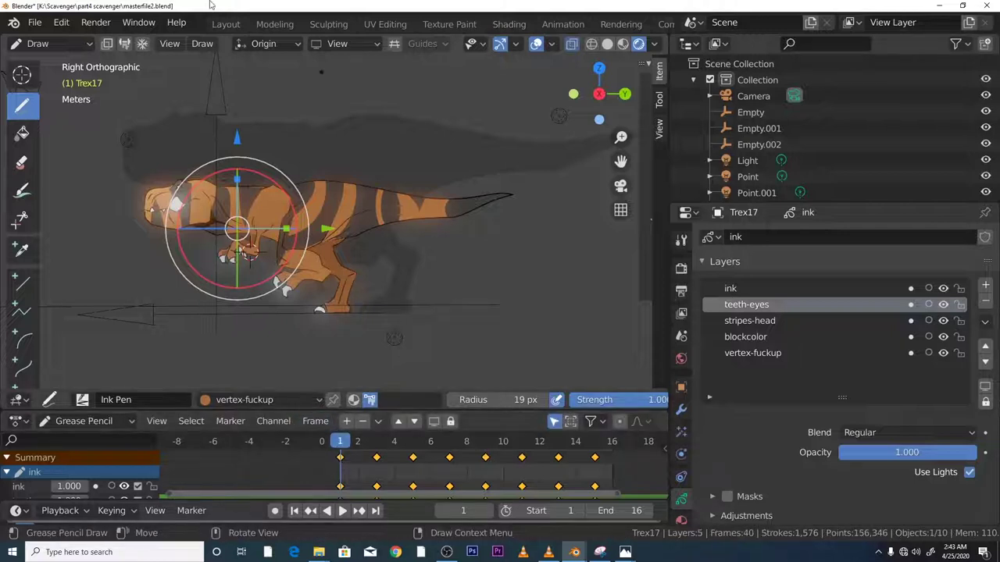
pyautogui.click(342, 511)
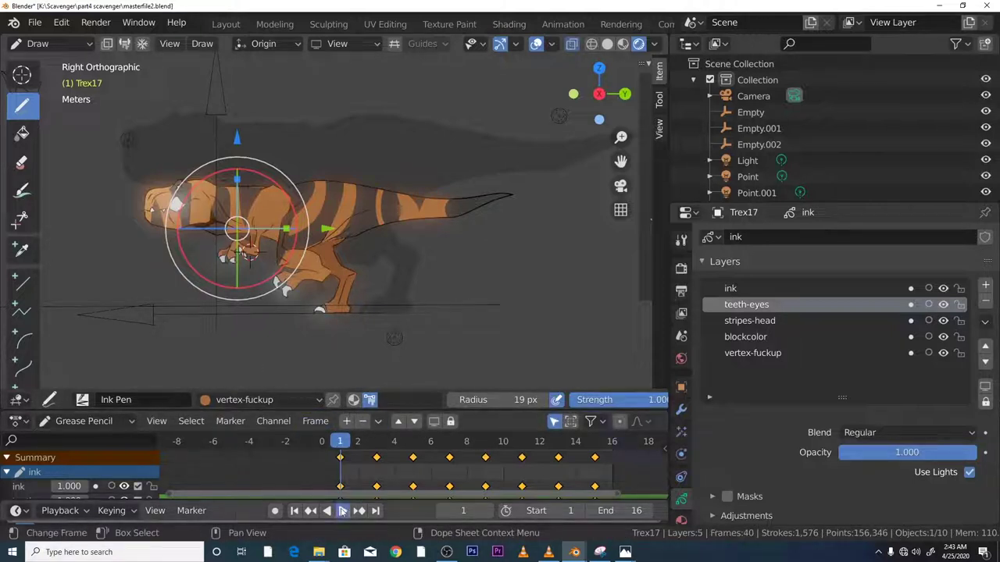
pyautogui.scroll(-3, 336, 219)
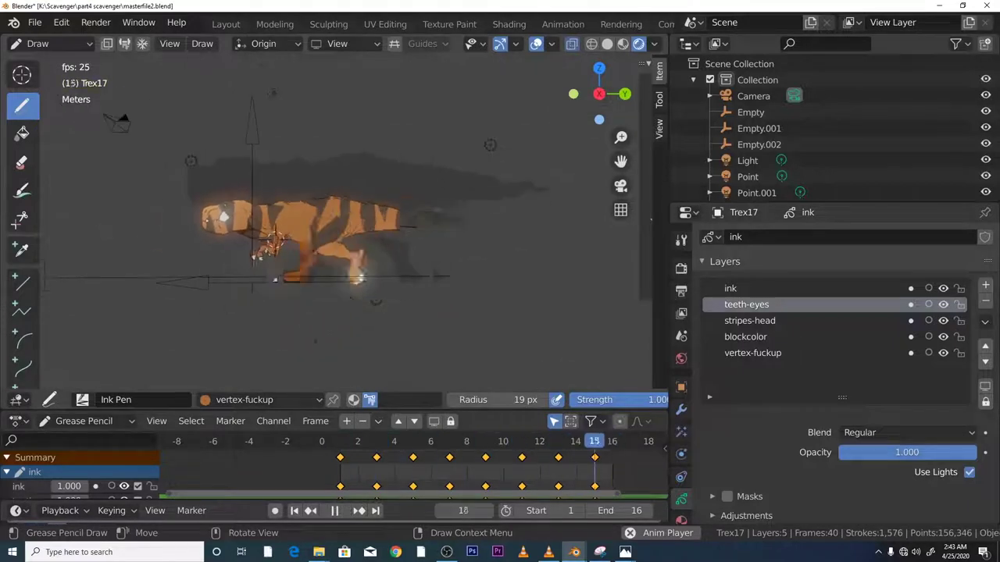
# Switch to Object Mode, shift the point light above the T-rex's head slightly, and stop playback.
pyautogui.click(39, 44)
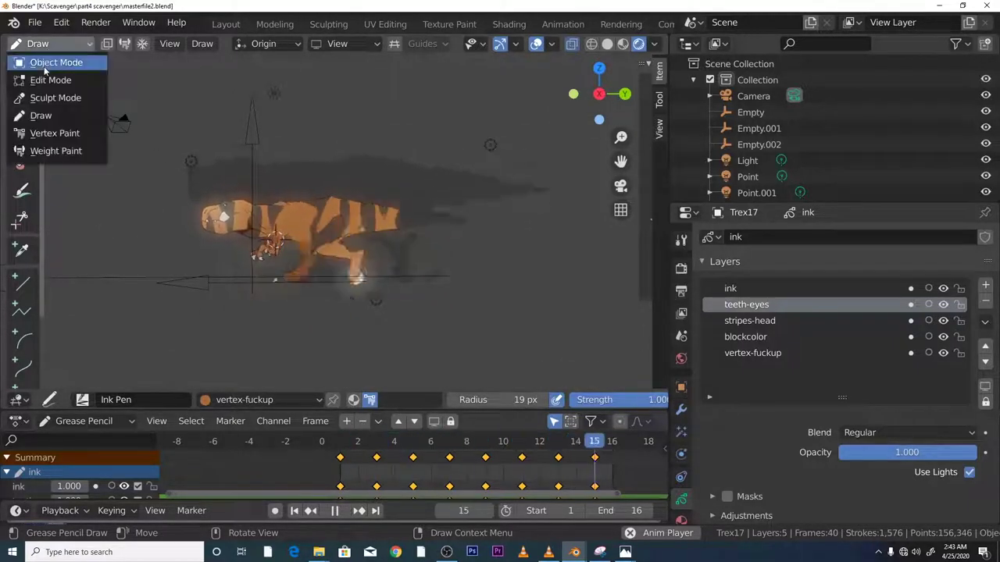
pyautogui.click(55, 60)
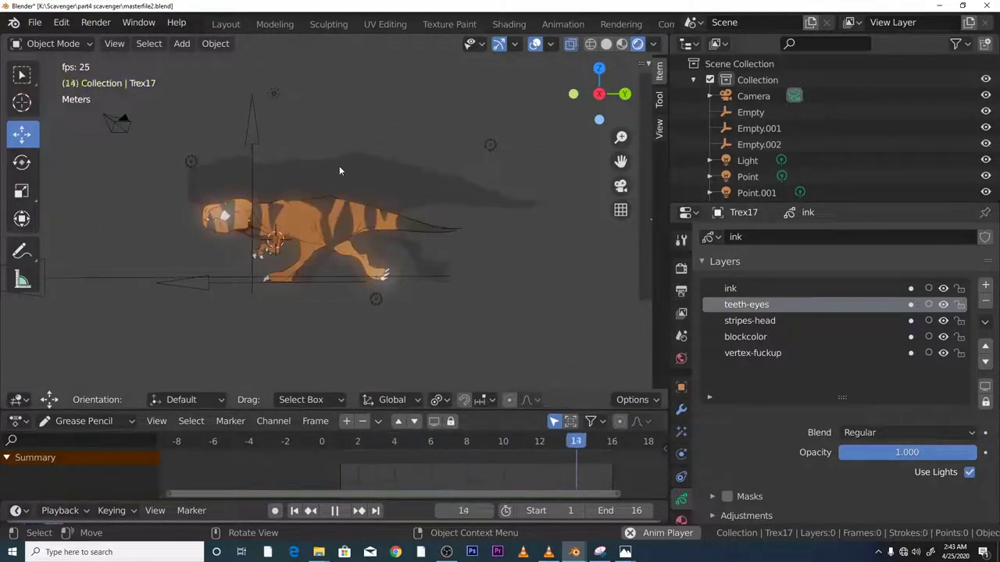
pyautogui.click(190, 161)
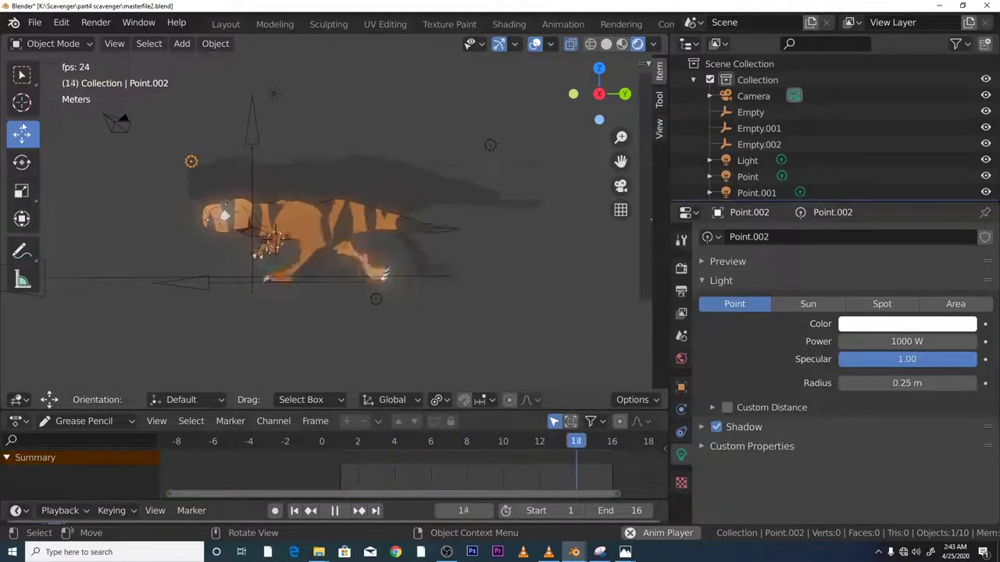
pyautogui.press('g')
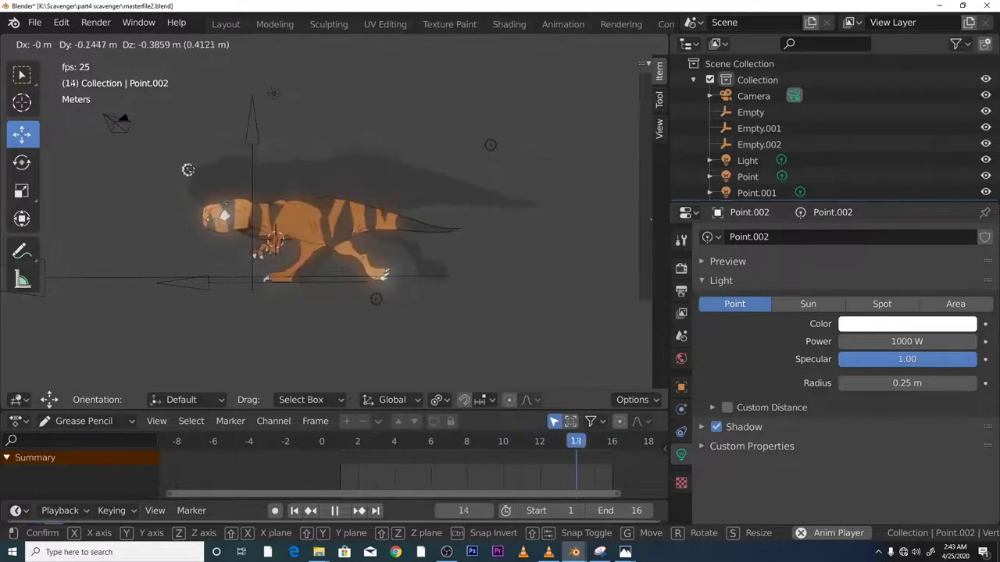
pyautogui.click(473, 141)
pyautogui.press('space')
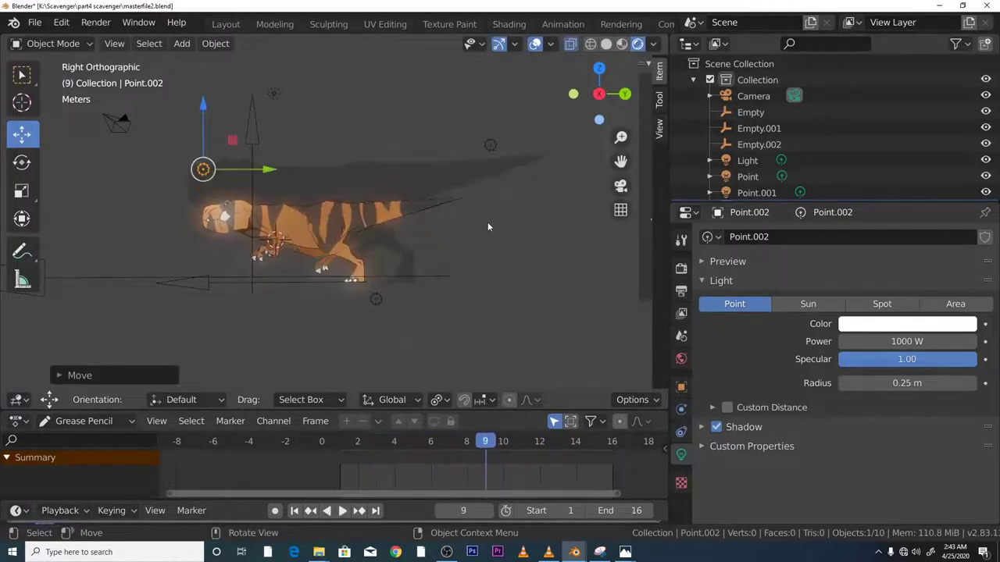
# Add a point light and raise it along Z to just above the T-rex's back.
pyautogui.scroll(1, 145, 181)
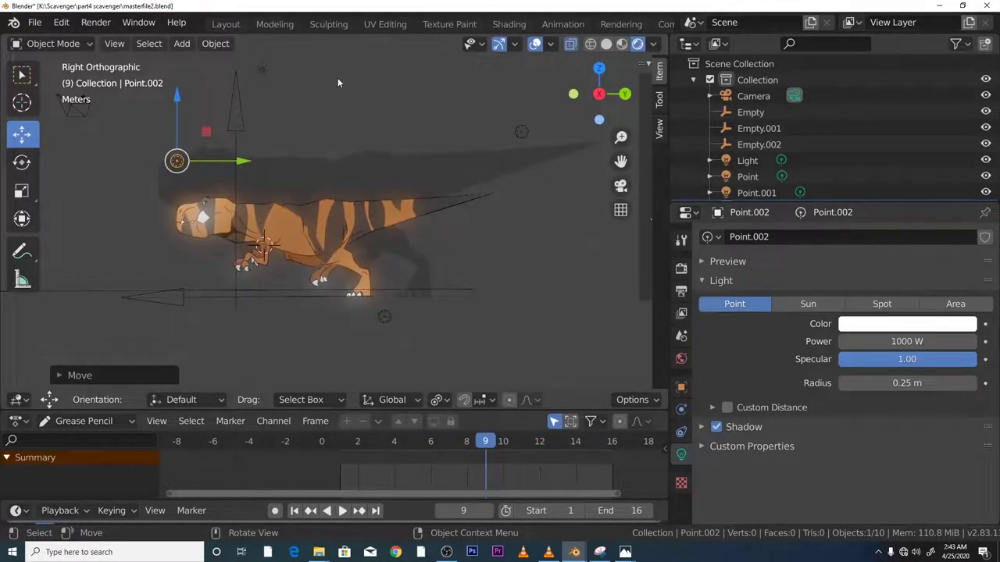
pyautogui.click(181, 43)
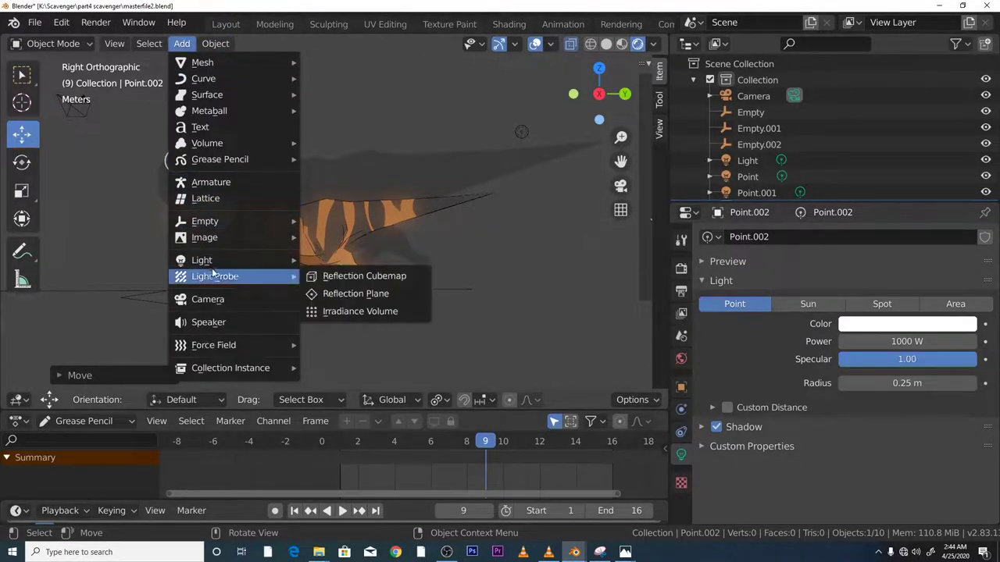
pyautogui.moveTo(219, 259)
pyautogui.click(332, 259)
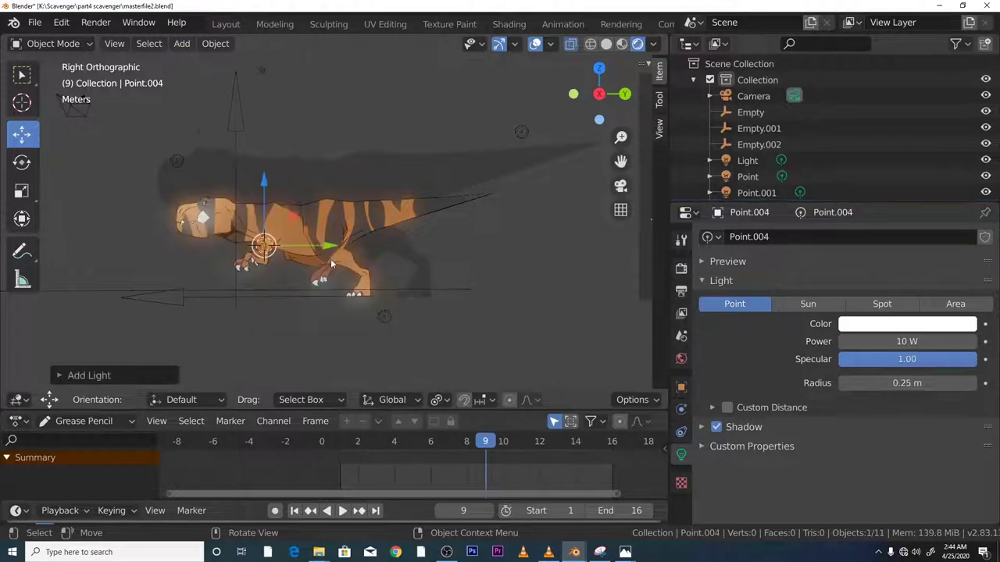
pyautogui.moveTo(264, 185); pyautogui.dragTo(269, 129)
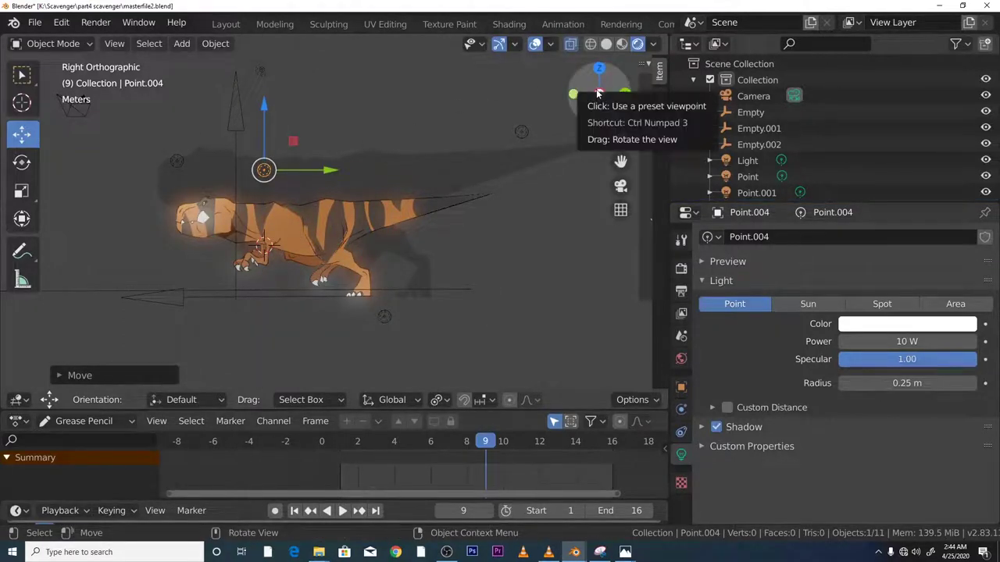
# Lower the new point light slightly and move it back along X behind the T-rex.
pyautogui.scroll(1, 504, 156)
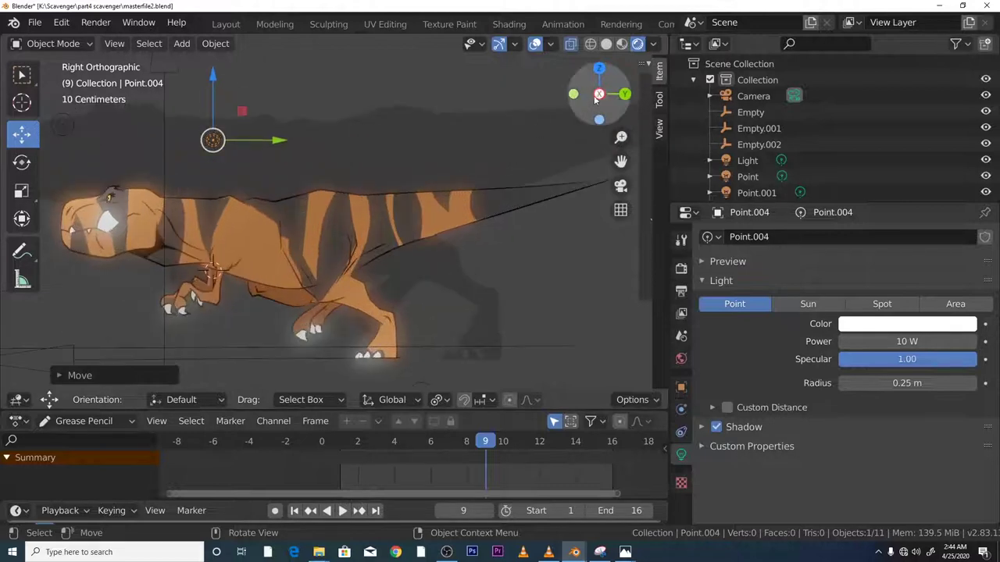
pyautogui.moveTo(599, 94); pyautogui.dragTo(598, 99)
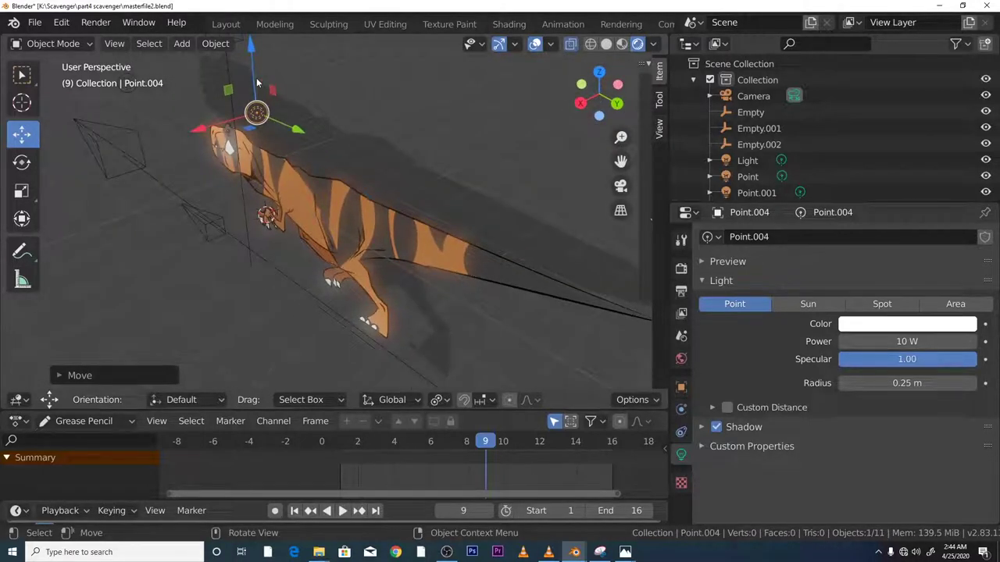
pyautogui.moveTo(260, 92); pyautogui.dragTo(261, 162)
pyautogui.moveTo(213, 210); pyautogui.dragTo(346, 152)
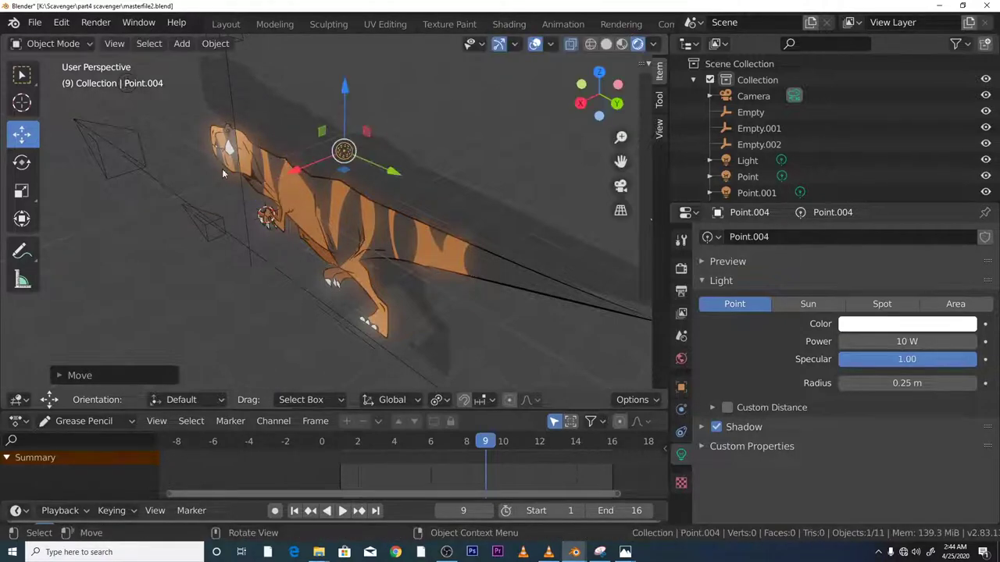
# Move the point lights near the head and the tail back along X, and play the animation to check the lighting.
pyautogui.scroll(-2, 192, 120)
pyautogui.click(184, 118)
pyautogui.moveTo(126, 131); pyautogui.dragTo(260, 128)
pyautogui.click(514, 289)
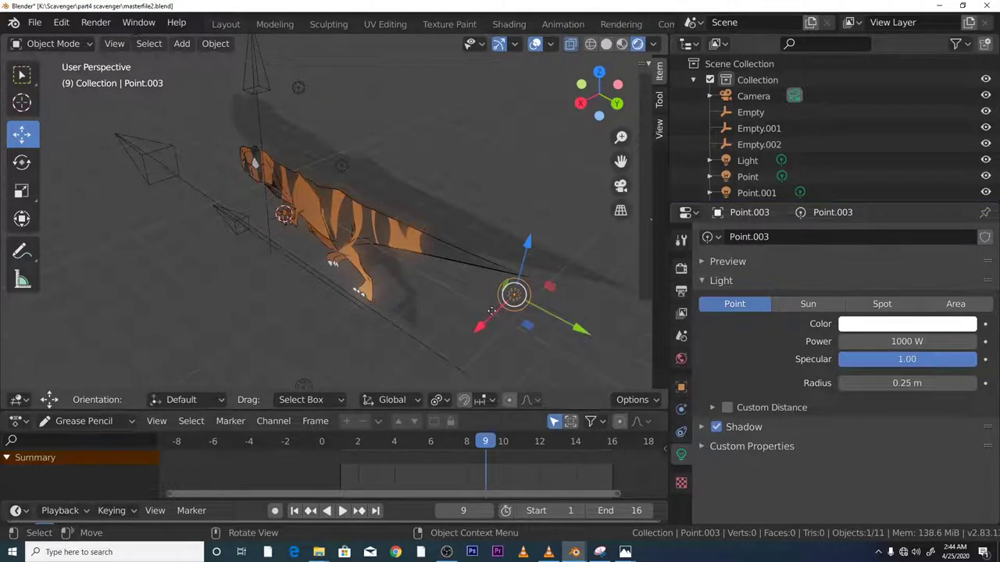
pyautogui.moveTo(491, 311); pyautogui.dragTo(531, 267)
pyautogui.moveTo(453, 194); pyautogui.dragTo(401, 237, button='middle')
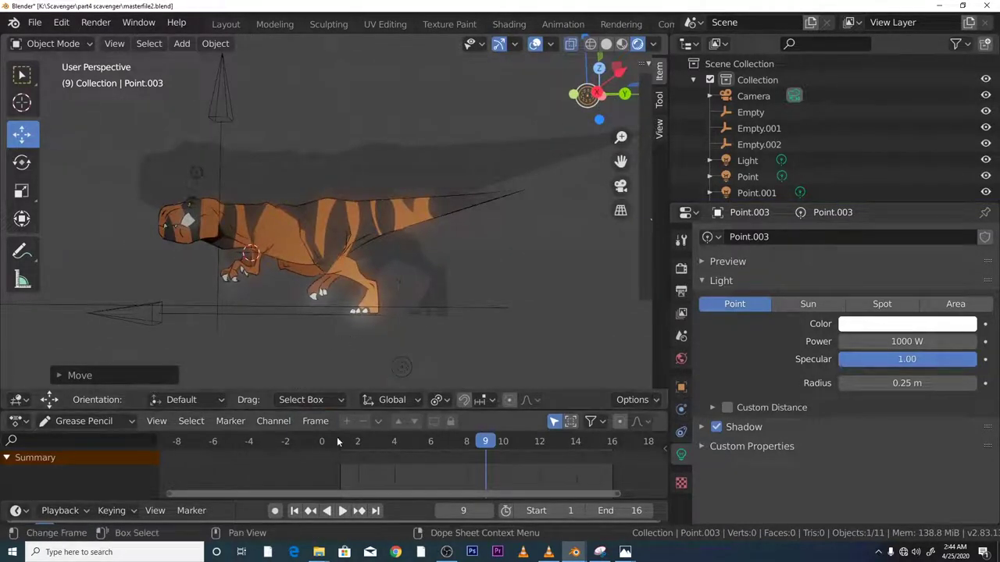
pyautogui.press('space')
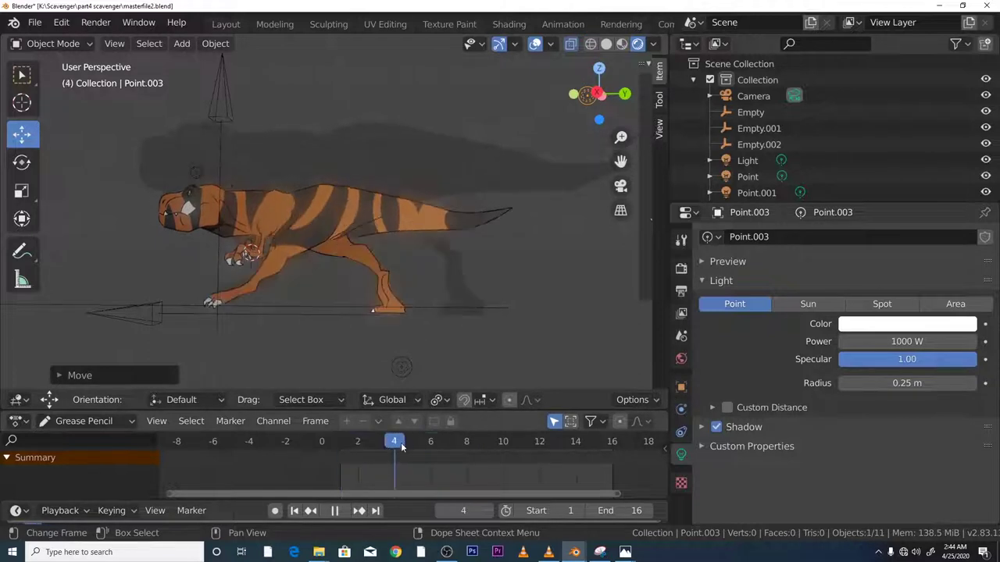
pyautogui.press('space')
# Move the point light above the head forward along X so it sits in front of the T-rex's head.
pyautogui.moveTo(456, 383); pyautogui.dragTo(406, 274, button='middle')
pyautogui.click(487, 221)
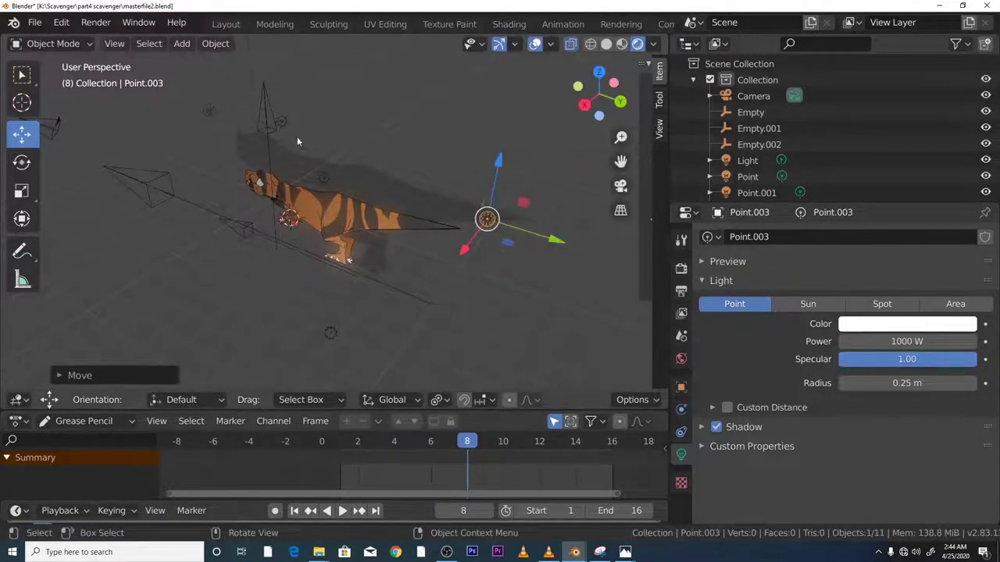
pyautogui.click(282, 121)
pyautogui.moveTo(252, 144)
pyautogui.mouseDown()
pyautogui.moveTo(236, 125)
pyautogui.moveTo(261, 158)
pyautogui.moveTo(81, 236)
pyautogui.mouseUp()
pyautogui.scroll(5, 261, 159)
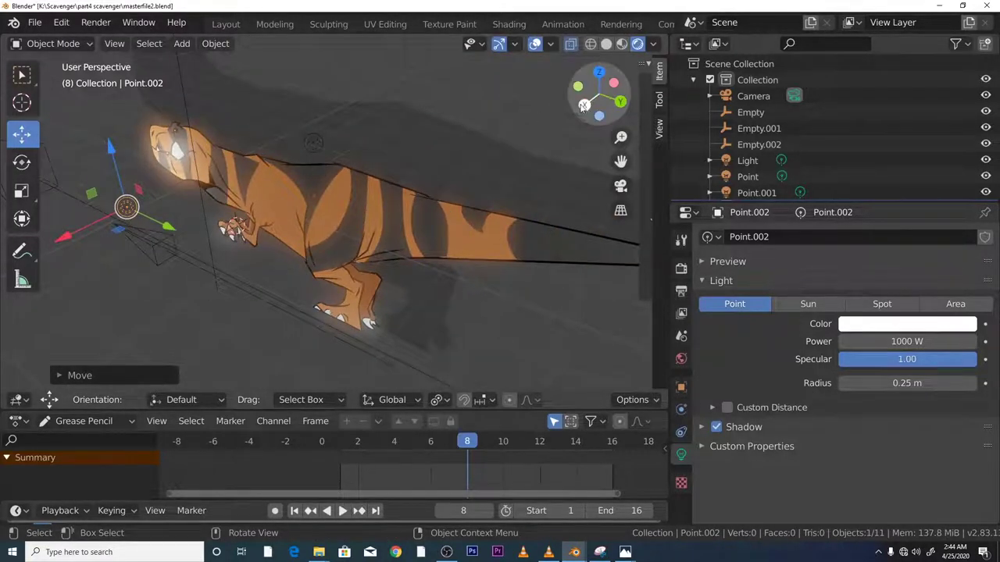
pyautogui.moveTo(603, 89); pyautogui.dragTo(464, 210)
pyautogui.scroll(-3, 464, 209)
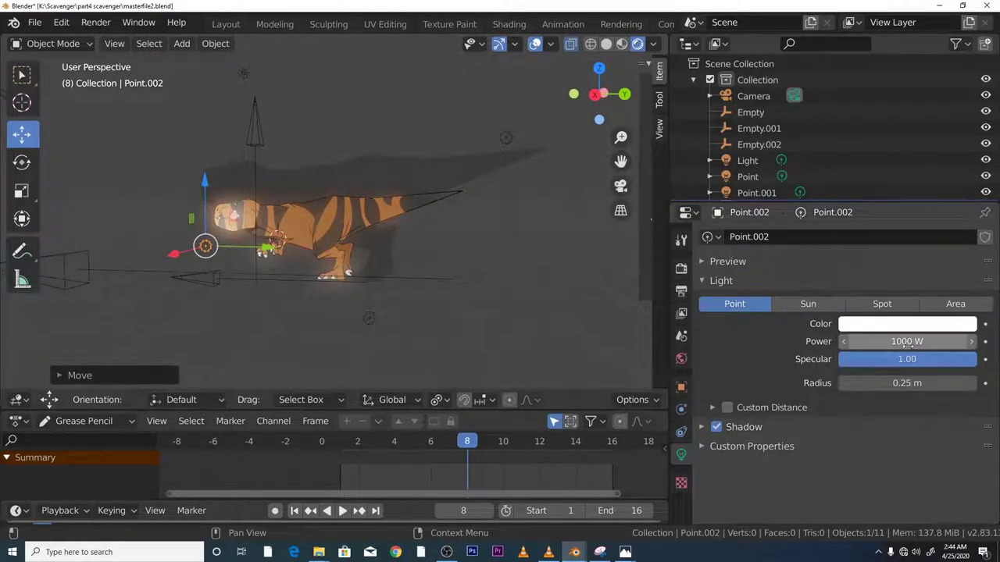
# Try a power of 10 W on the Point.002 light and set it back to 1000 W.
pyautogui.click(856, 341)
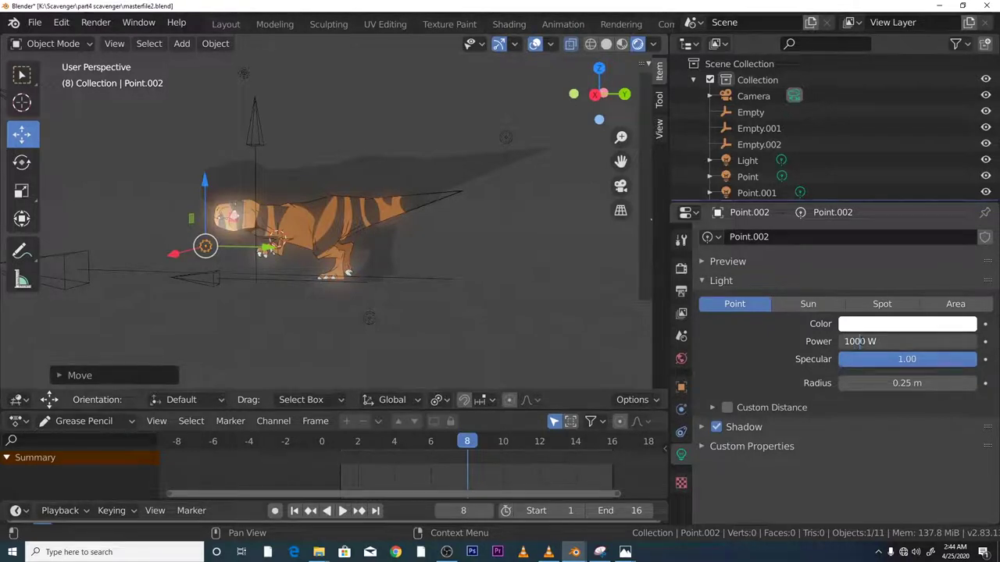
pyautogui.moveTo(865, 341)
pyautogui.mouseDown()
pyautogui.moveTo(850, 341)
pyautogui.moveTo(859, 341)
pyautogui.mouseUp()
pyautogui.press('BackSpace')
pyautogui.press('Return')
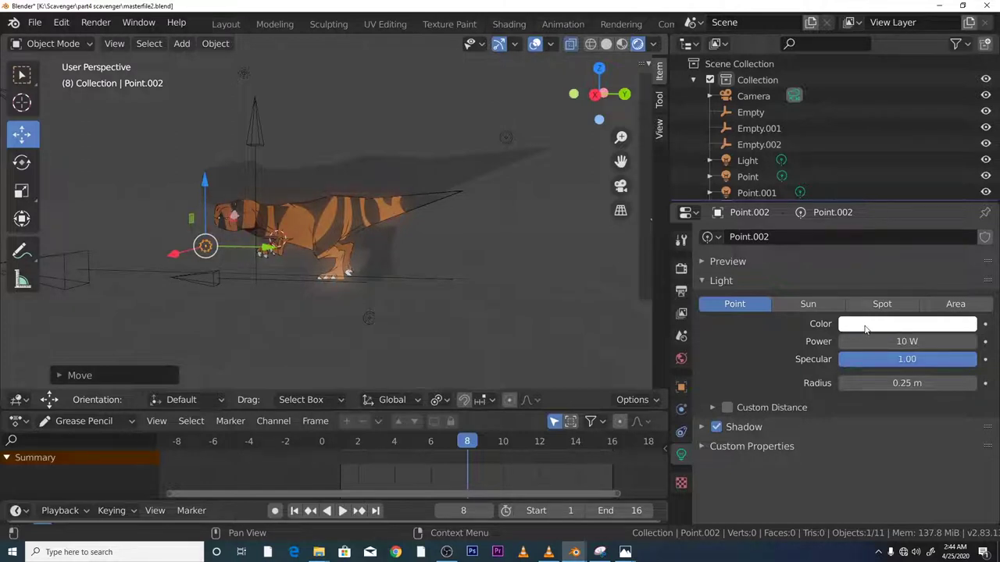
pyautogui.moveTo(875, 342); pyautogui.dragTo(823, 338)
pyautogui.click(894, 342)
pyautogui.press('BackSpace')
pyautogui.write('1000')
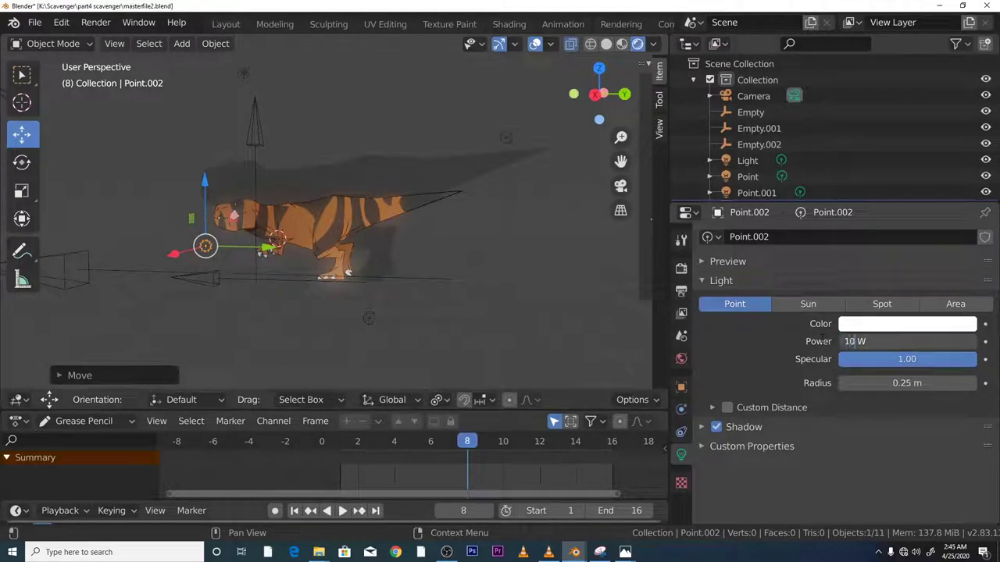
pyautogui.press('Return')
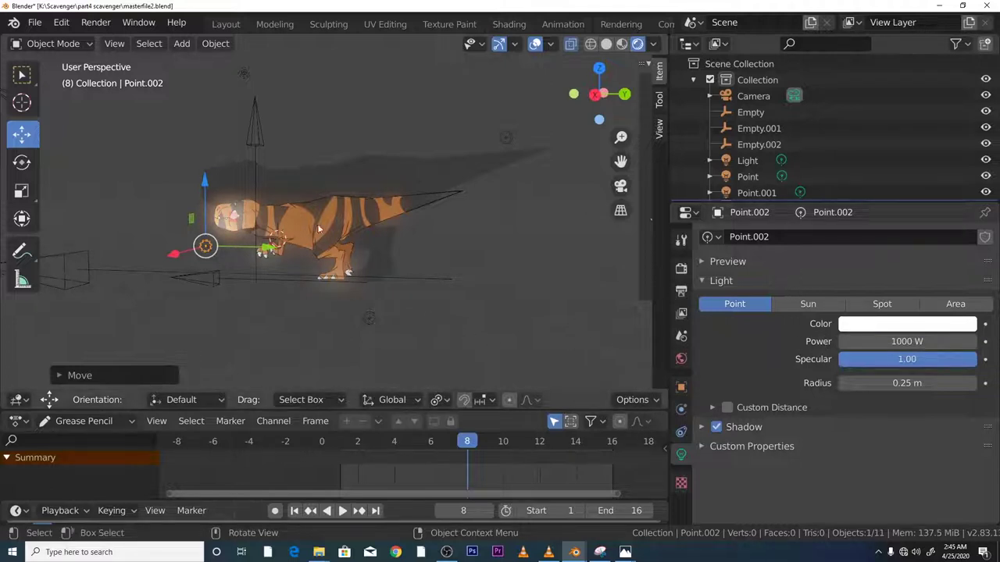
# Set the Point.002 light's radius to 2.91 m and inspect the lighting on the head.
pyautogui.moveTo(906, 383); pyautogui.dragTo(977, 382)
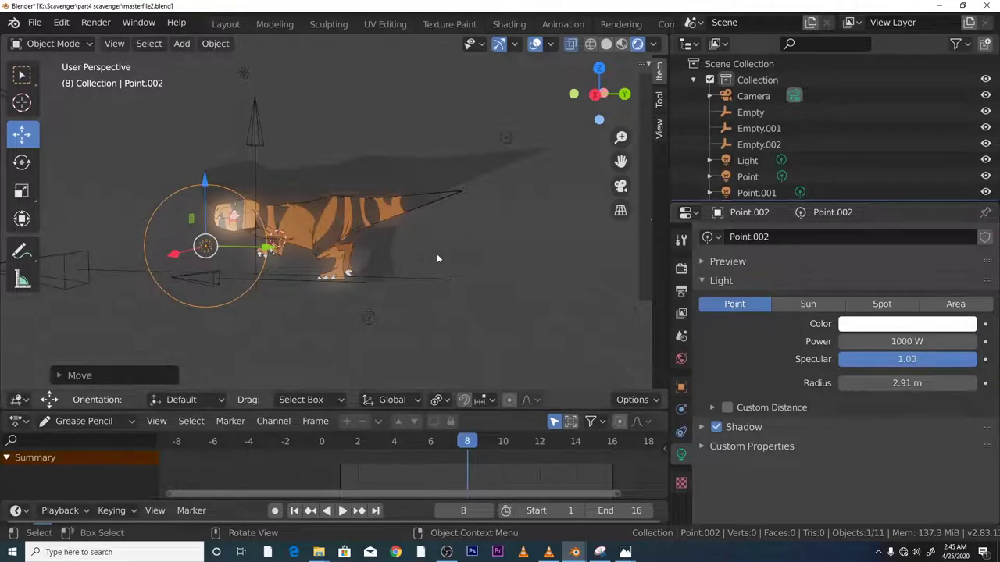
pyautogui.moveTo(437, 253); pyautogui.dragTo(398, 311, button='middle')
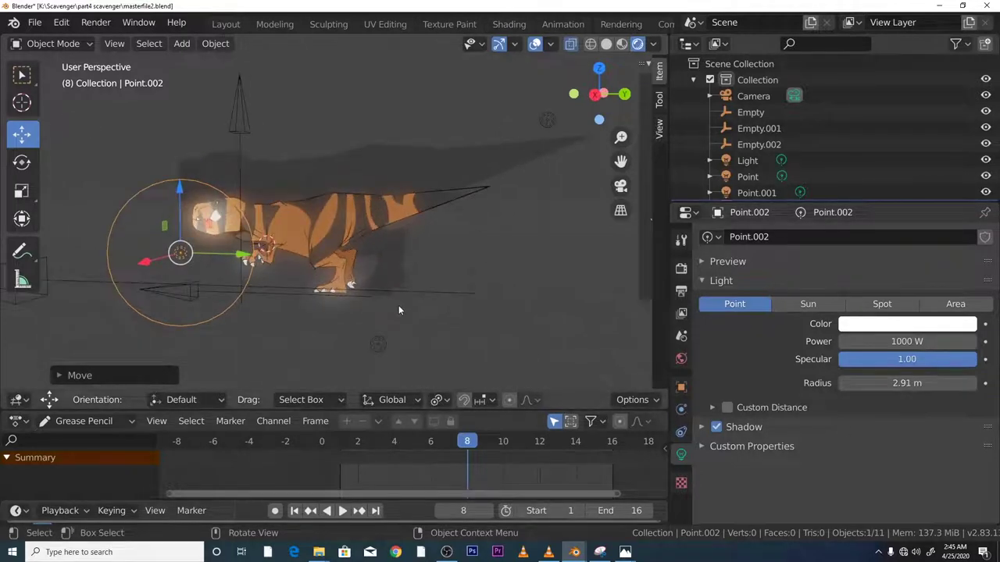
pyautogui.scroll(-2, 305, 278)
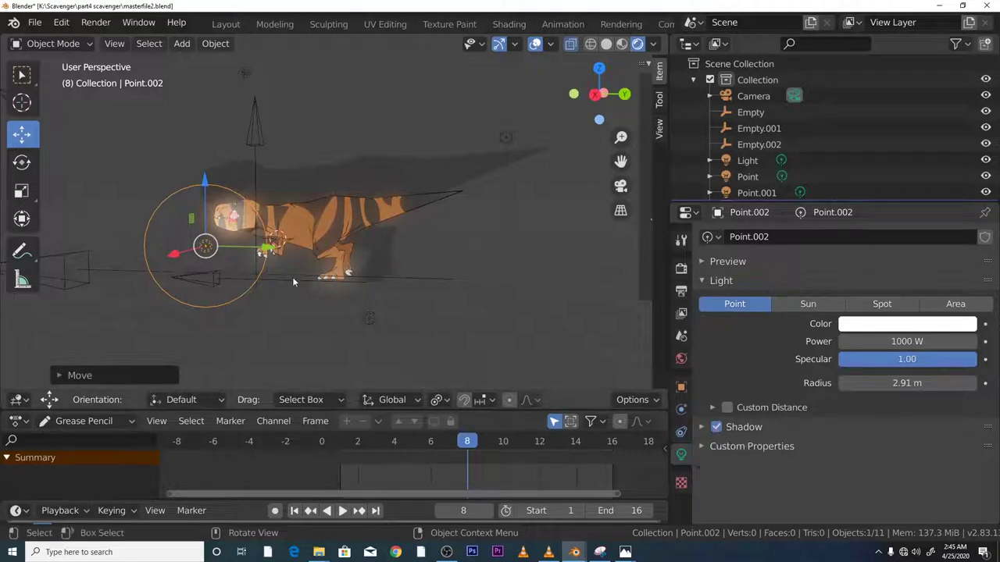
# Select the Trex17 object and return to the right orthographic view.
pyautogui.click(338, 193)
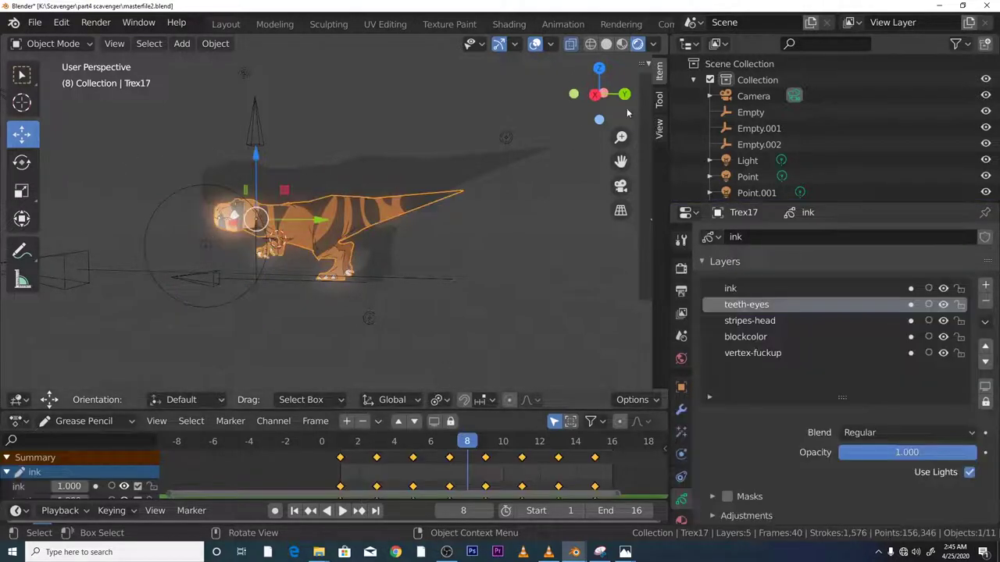
pyautogui.click(601, 94)
pyautogui.scroll(2, 303, 262)
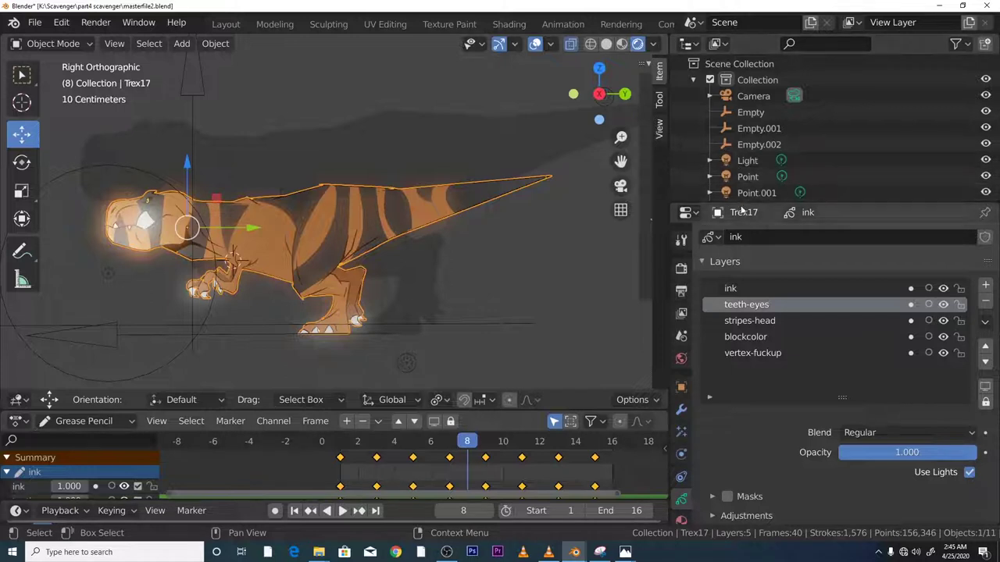
# Enlarge the Outliner area to show the whole collection and collapse the Trex17 entry.
pyautogui.moveTo(744, 206); pyautogui.dragTo(744, 331)
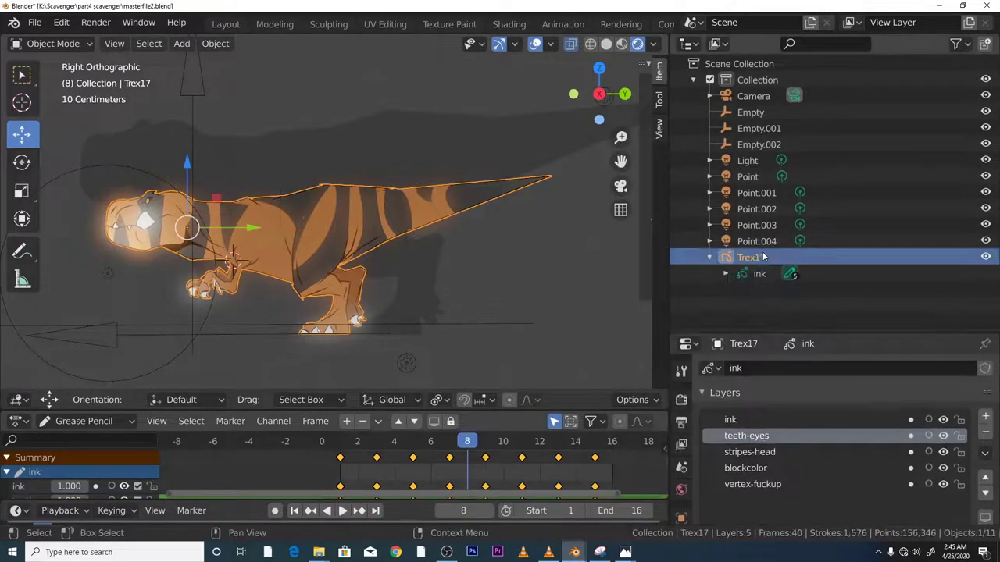
pyautogui.click(709, 257)
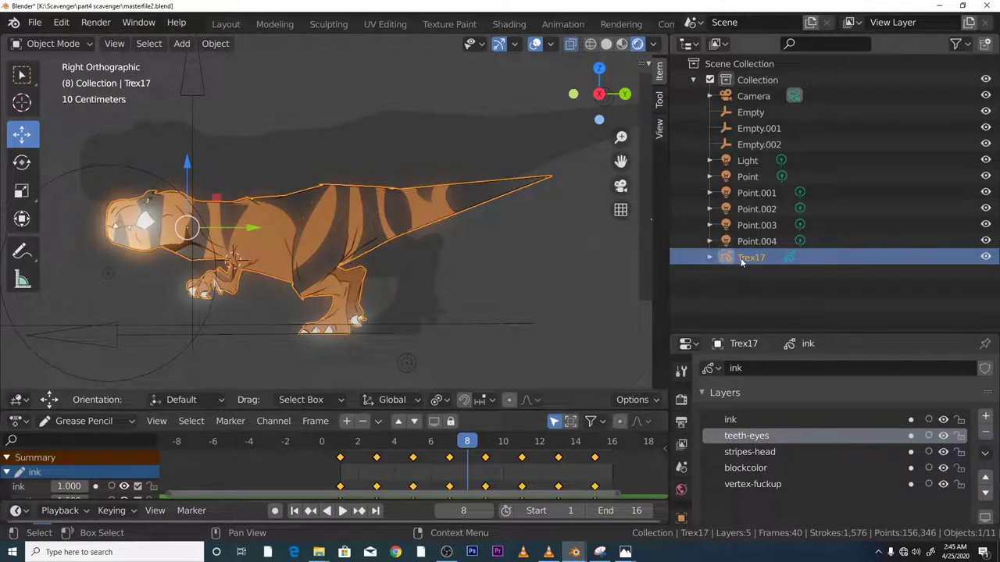
pyautogui.doubleClick(746, 257)
pyautogui.press('Escape')
pyautogui.doubleClick(763, 257)
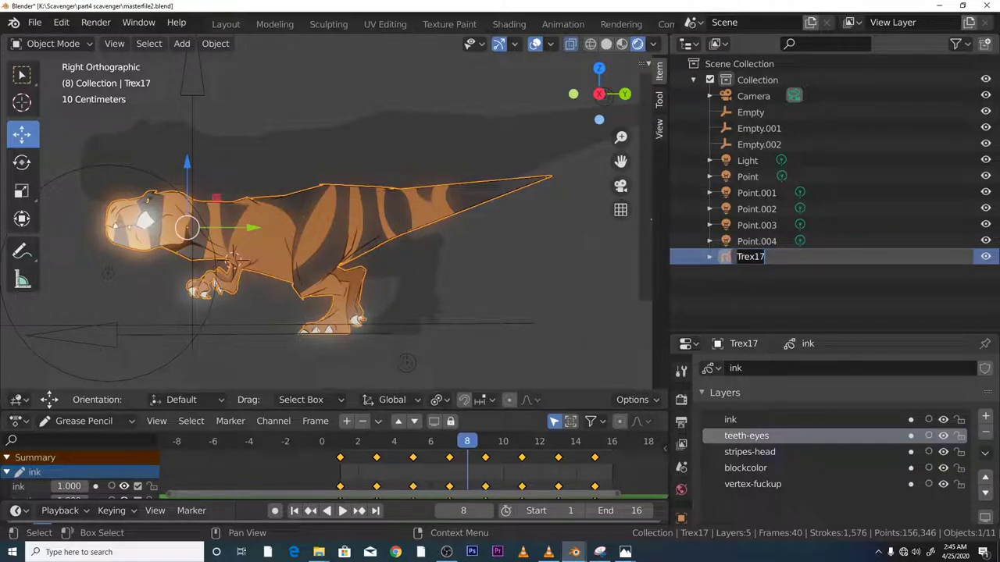
pyautogui.press('Return')
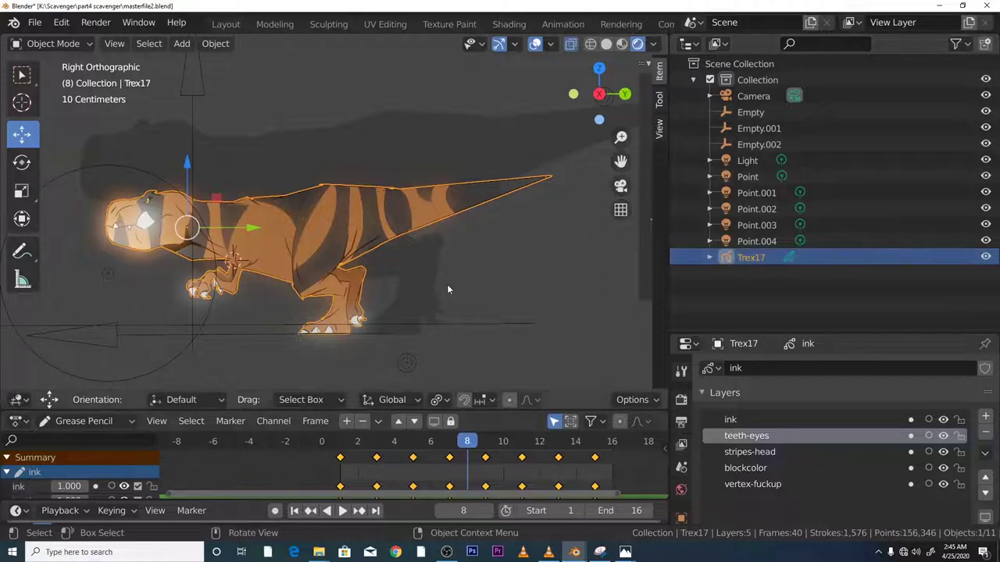
# Open the visual effects settings of Trex17 and review the existing Shadow effect's options.
pyautogui.scroll(-3, 461, 292)
pyautogui.scroll(2, 489, 314)
pyautogui.scroll(-4, 684, 473)
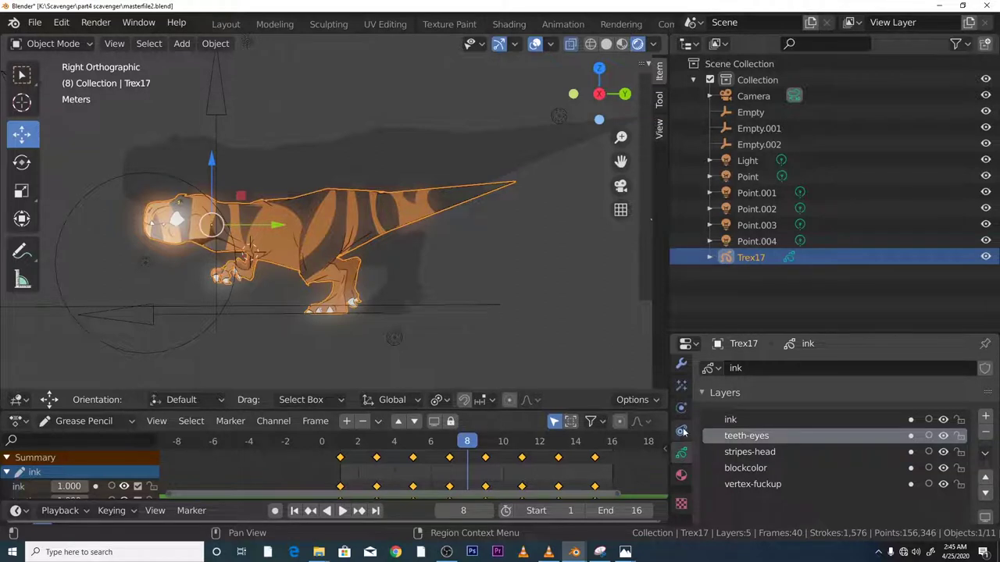
pyautogui.scroll(3, 680, 449)
pyautogui.scroll(-1, 681, 442)
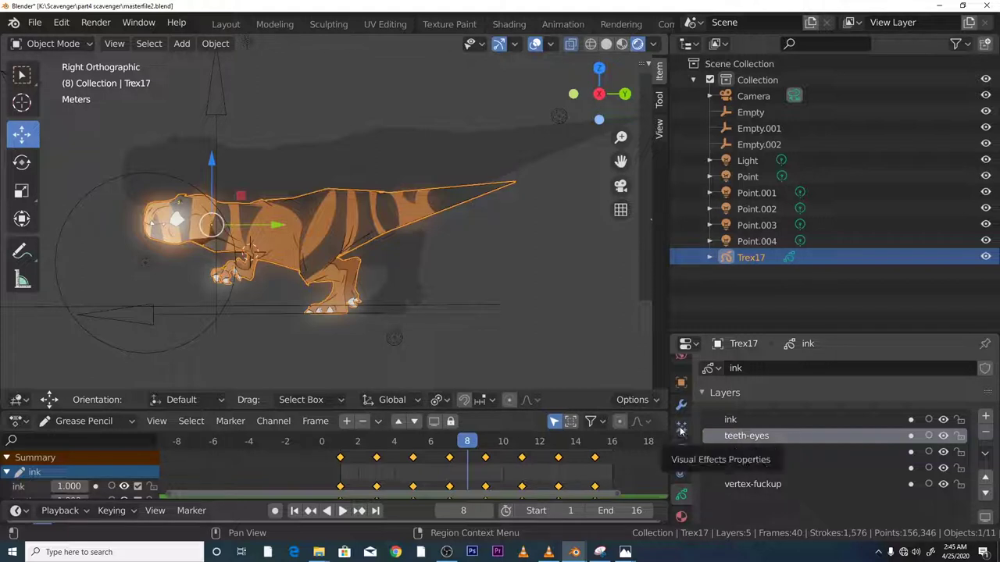
pyautogui.click(680, 431)
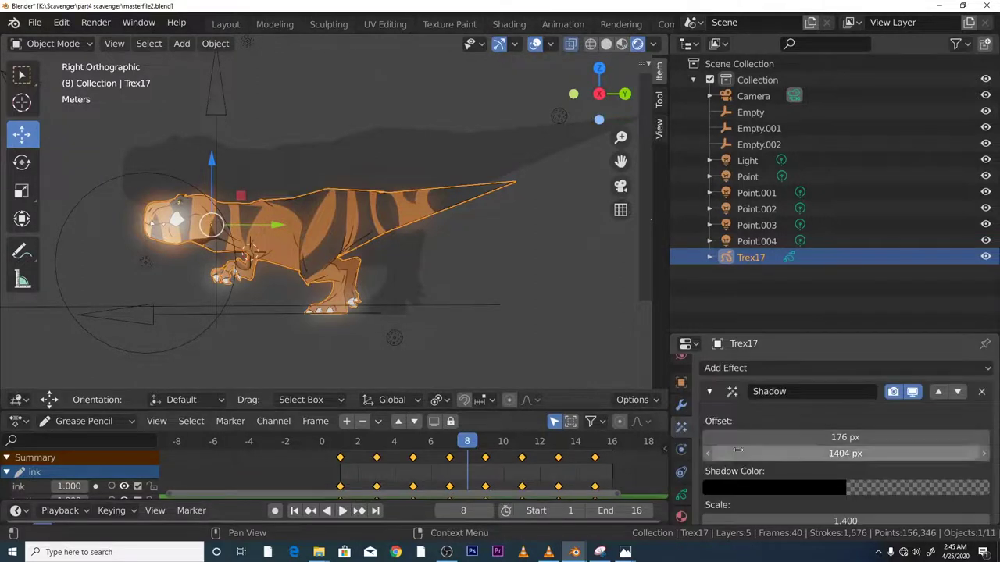
pyautogui.scroll(-4, 745, 439)
pyautogui.scroll(3, 744, 439)
pyautogui.scroll(3, 746, 438)
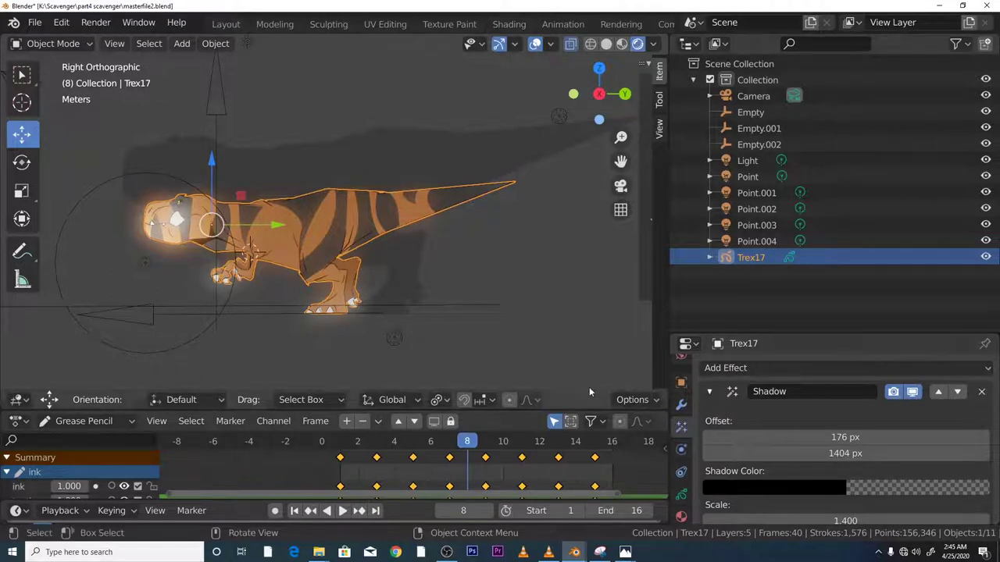
# Remove the existing Shadow and Glow visual effects from Trex17.
pyautogui.click(982, 392)
pyautogui.scroll(-1, 383, 262)
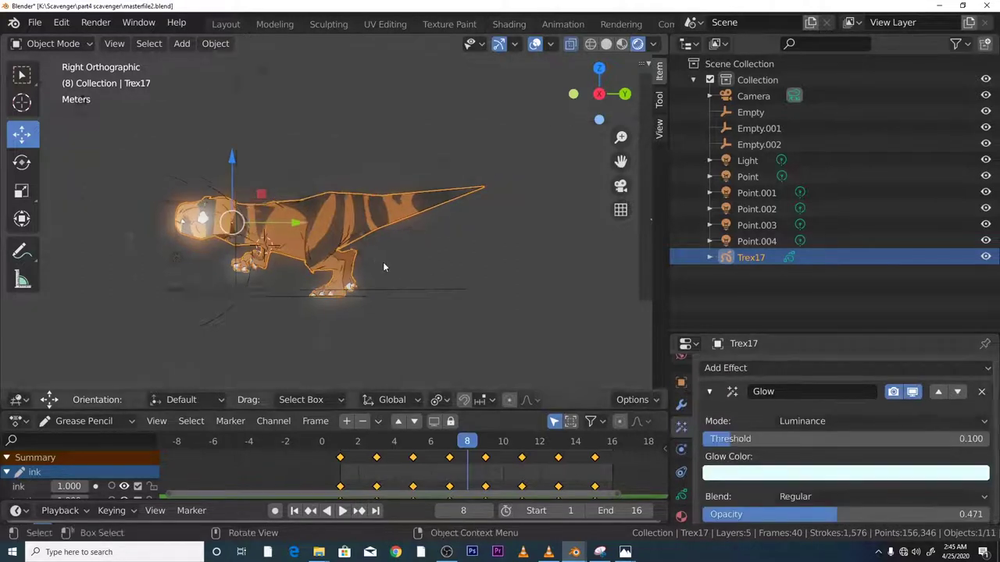
pyautogui.scroll(-1, 899, 383)
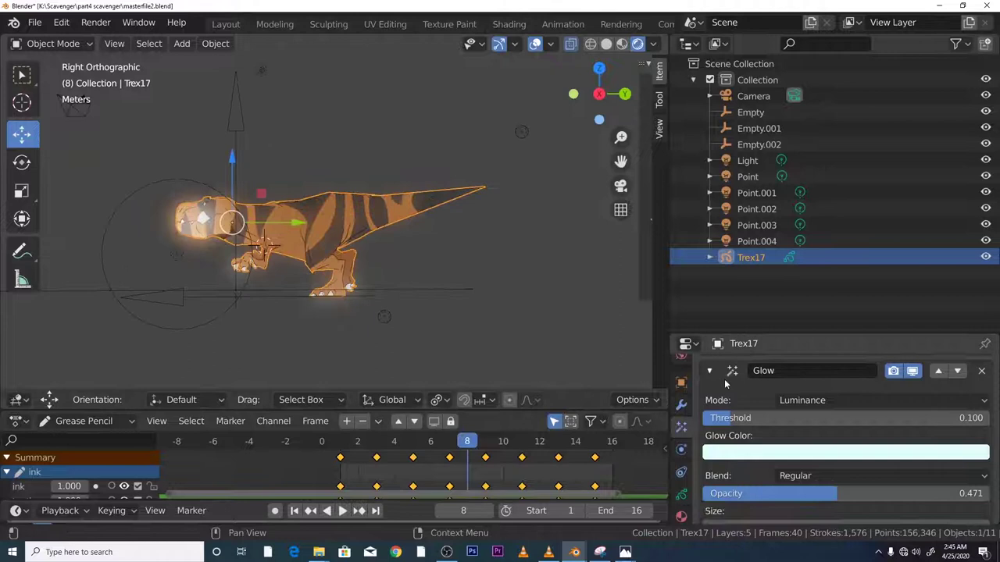
pyautogui.click(982, 372)
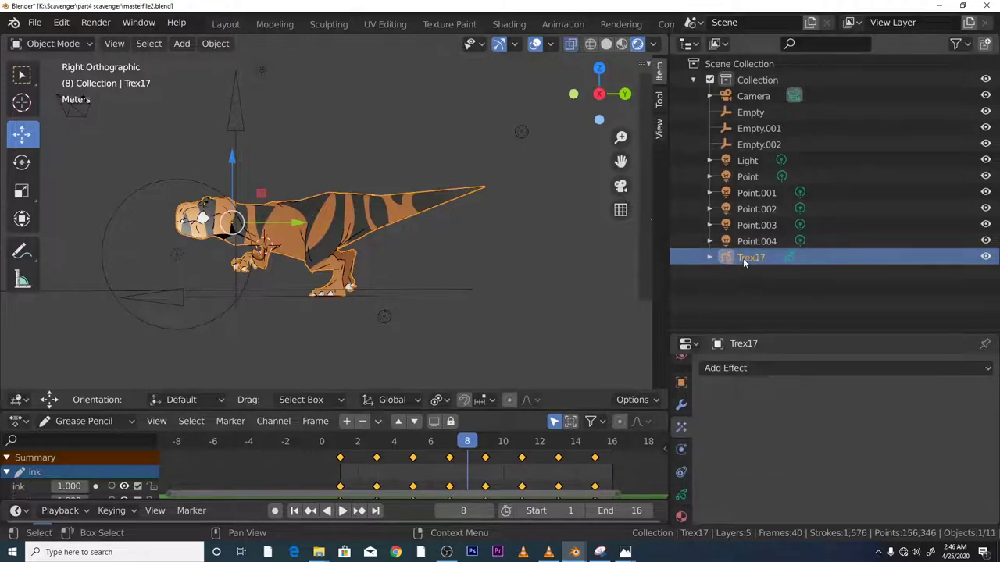
# Reselect the Trex17 object and add a new Shadow visual effect to it.
pyautogui.click(423, 274)
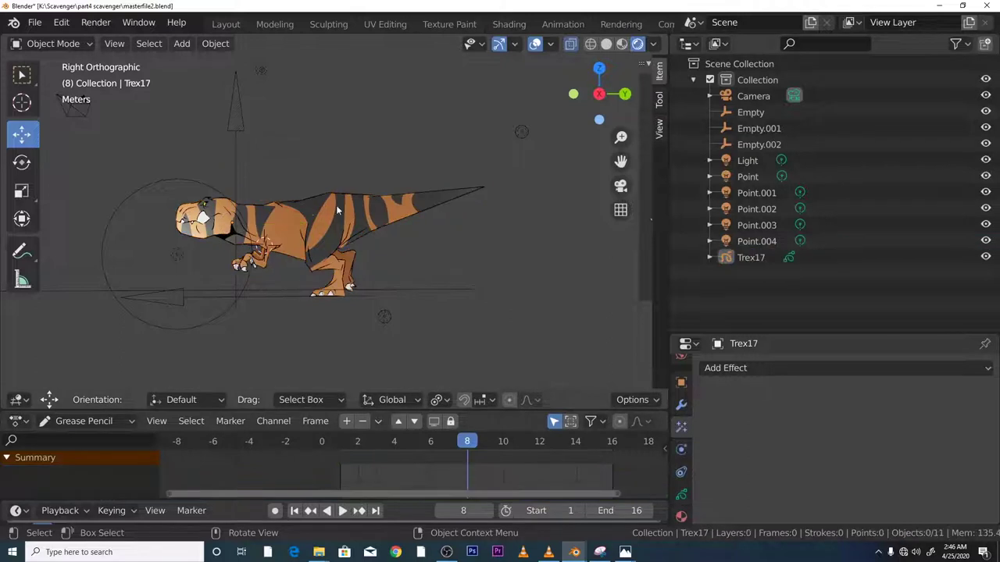
pyautogui.click(678, 257)
pyautogui.click(843, 368)
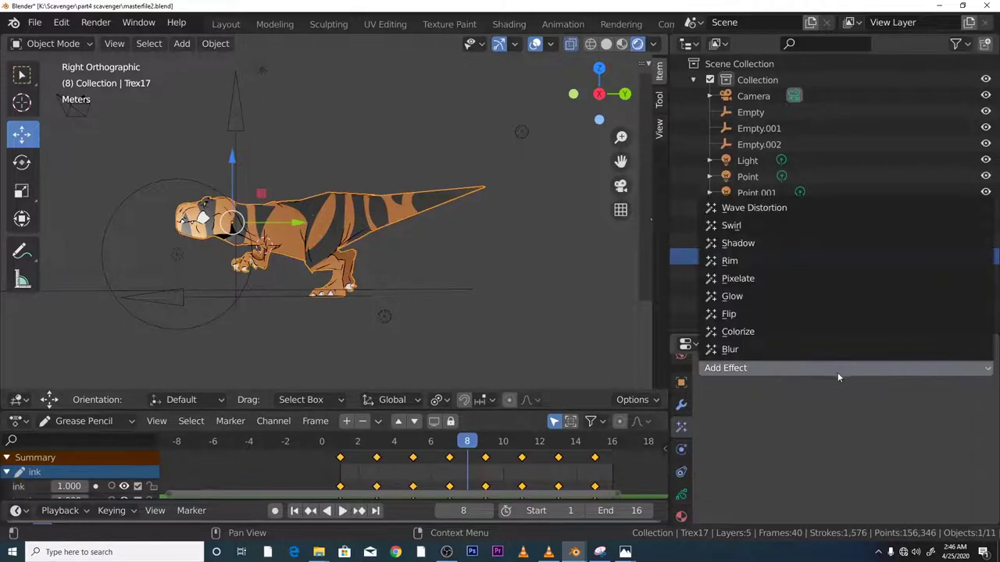
pyautogui.click(743, 243)
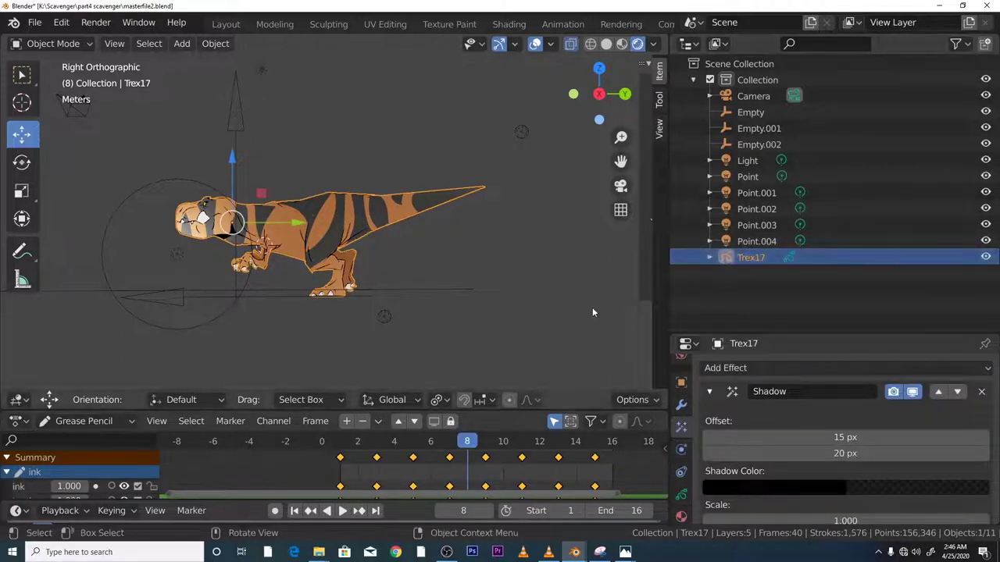
# Set the Shadow effect's scale to 1.500 and 1.400.
pyautogui.scroll(-1, 617, 328)
pyautogui.scroll(-3, 769, 452)
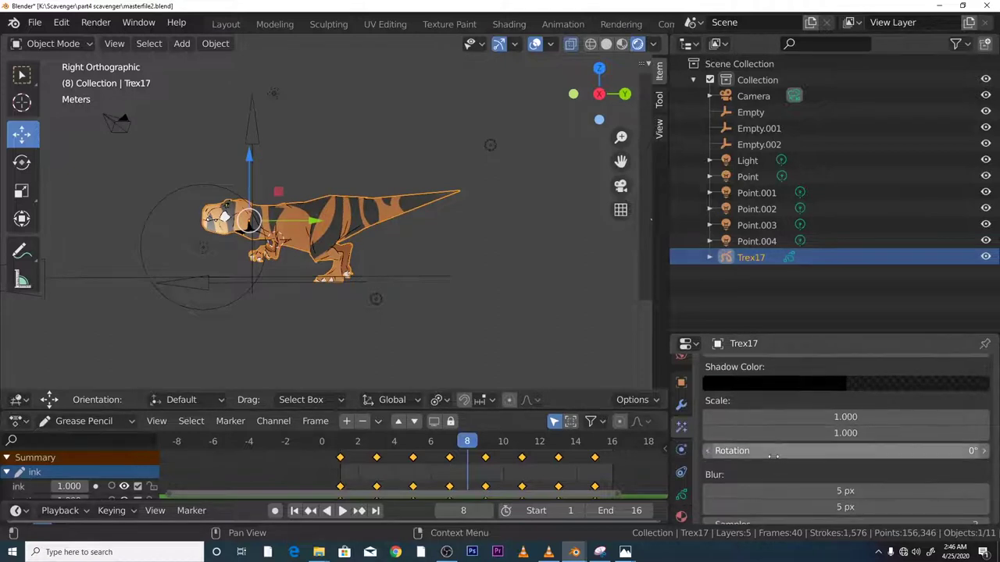
pyautogui.scroll(-2, 775, 454)
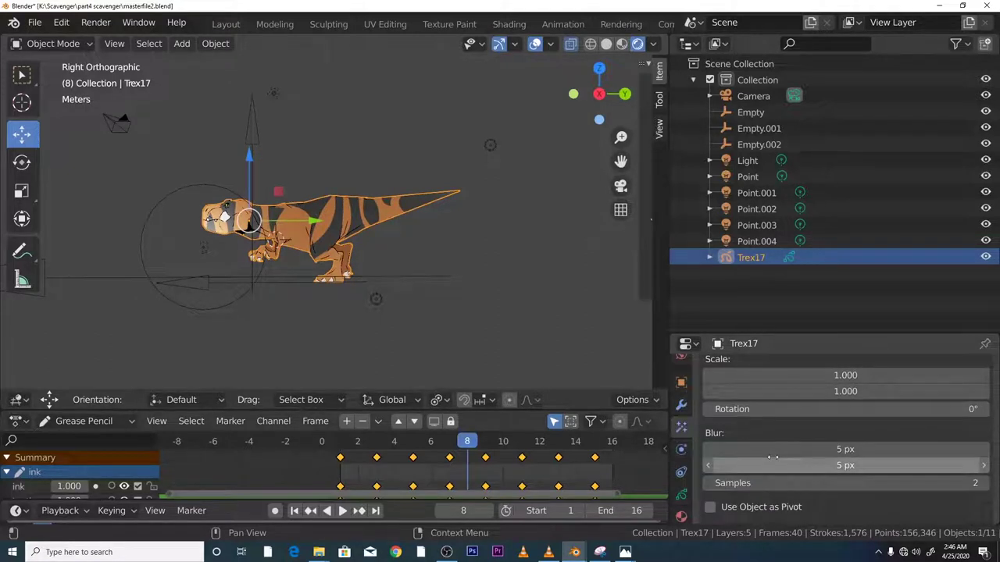
pyautogui.scroll(3, 773, 458)
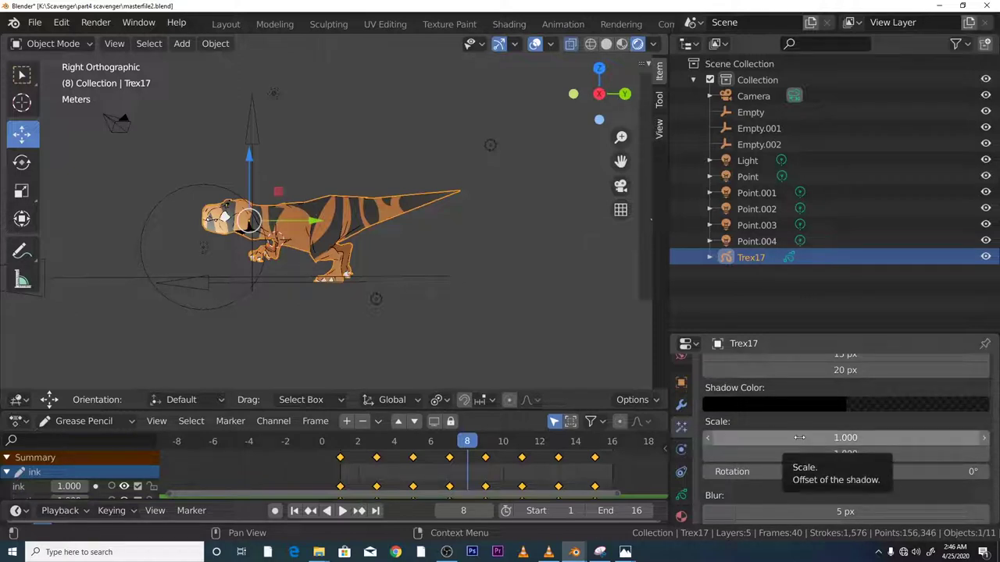
pyautogui.moveTo(799, 437); pyautogui.dragTo(834, 454)
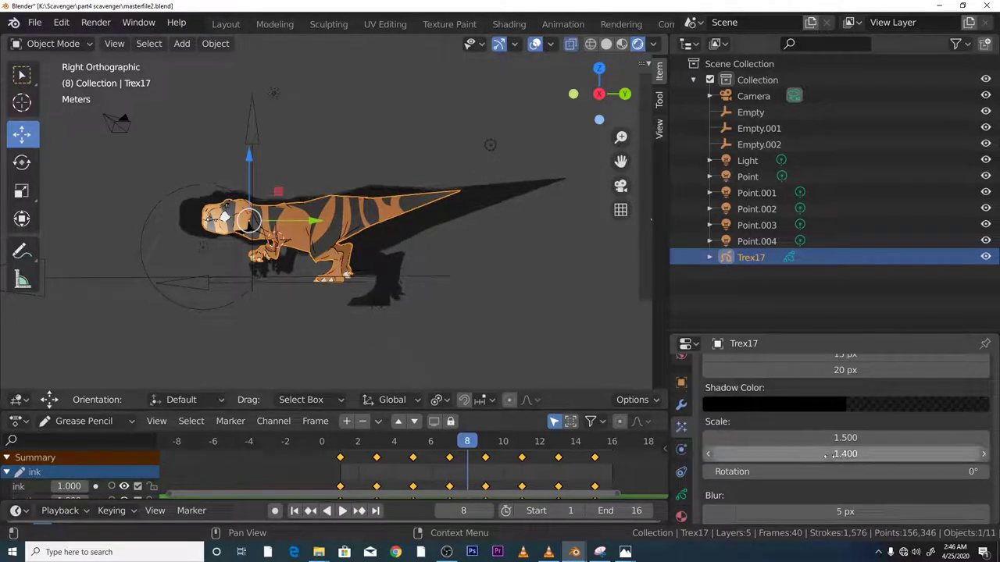
# Offset the shadow by -688 px horizontally and 1117 px vertically so it falls behind and above the T-rex.
pyautogui.scroll(-1, 825, 464)
pyautogui.scroll(-2, 820, 469)
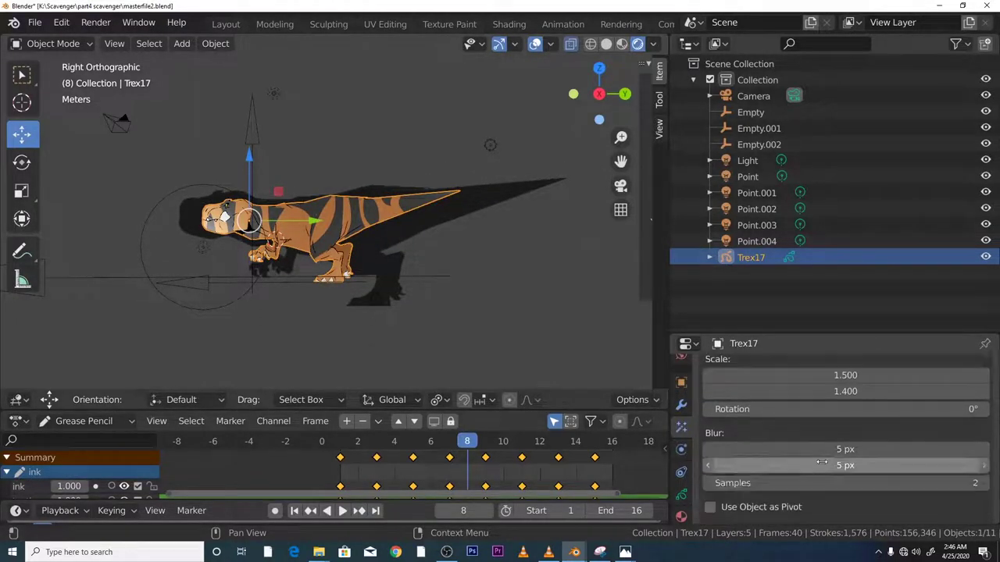
pyautogui.scroll(5, 822, 467)
pyautogui.scroll(2, 823, 467)
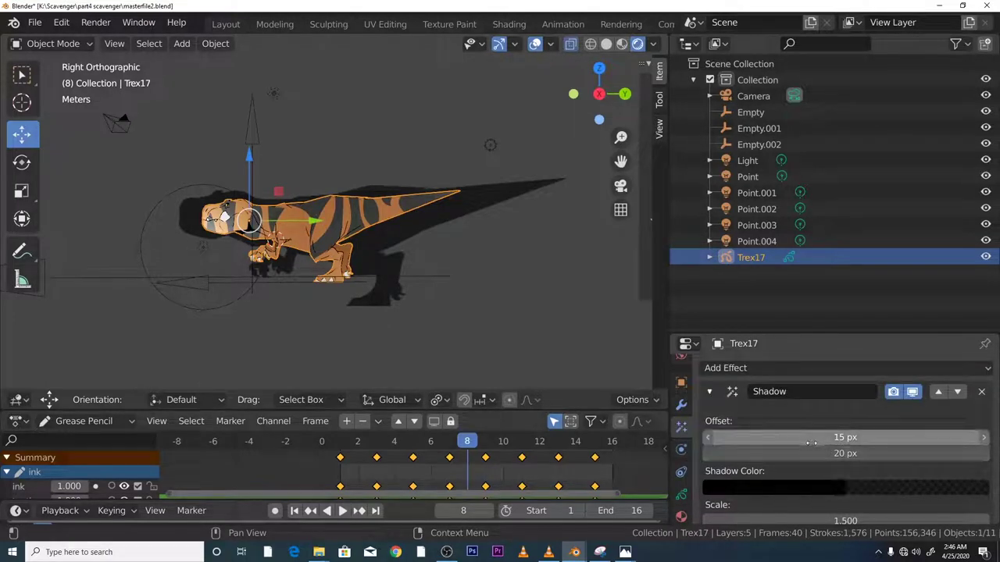
pyautogui.moveTo(811, 443); pyautogui.dragTo(538, 443)
pyautogui.moveTo(844, 453)
pyautogui.mouseDown()
pyautogui.moveTo(832, 453)
pyautogui.moveTo(984, 453)
pyautogui.moveTo(844, 454)
pyautogui.mouseUp()
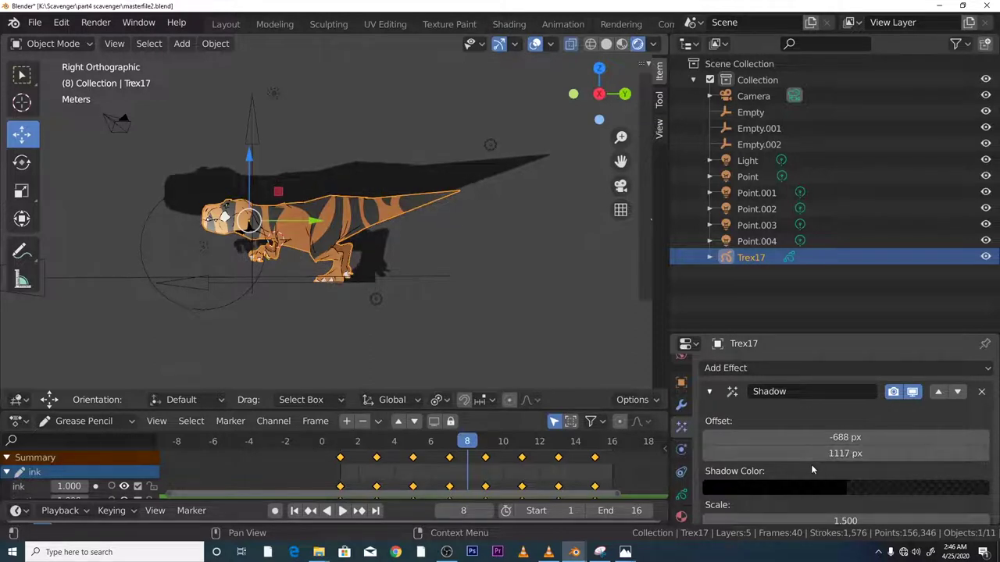
# Lower the alpha of the Shadow effect's color to make the shadow faint and translucent.
pyautogui.scroll(-5, 797, 419)
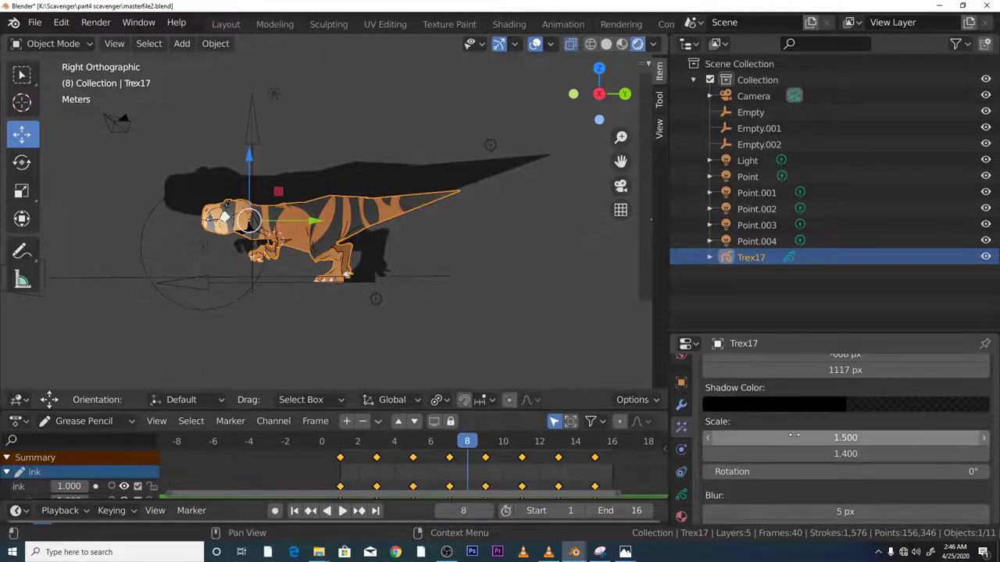
pyautogui.scroll(3, 790, 443)
pyautogui.click(813, 416)
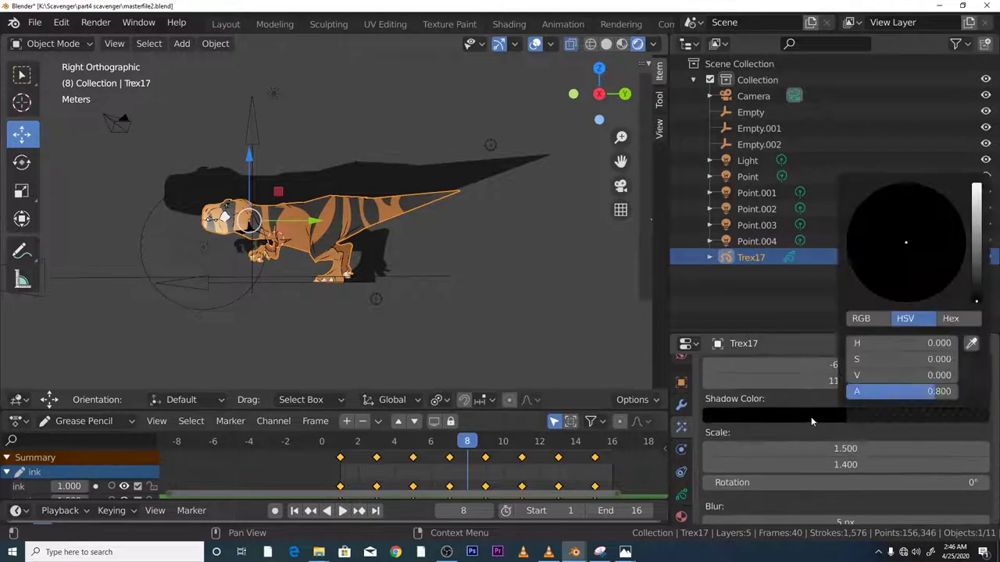
pyautogui.moveTo(920, 398)
pyautogui.mouseDown()
pyautogui.moveTo(873, 391)
pyautogui.moveTo(918, 392)
pyautogui.mouseUp()
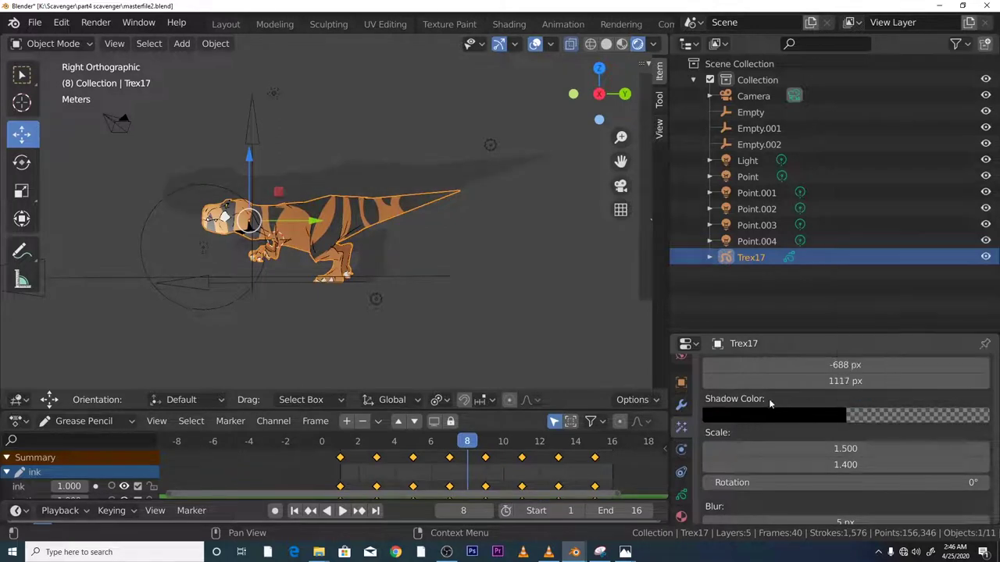
# Set the Shadow effect's blur samples to 25.
pyautogui.scroll(-3, 786, 452)
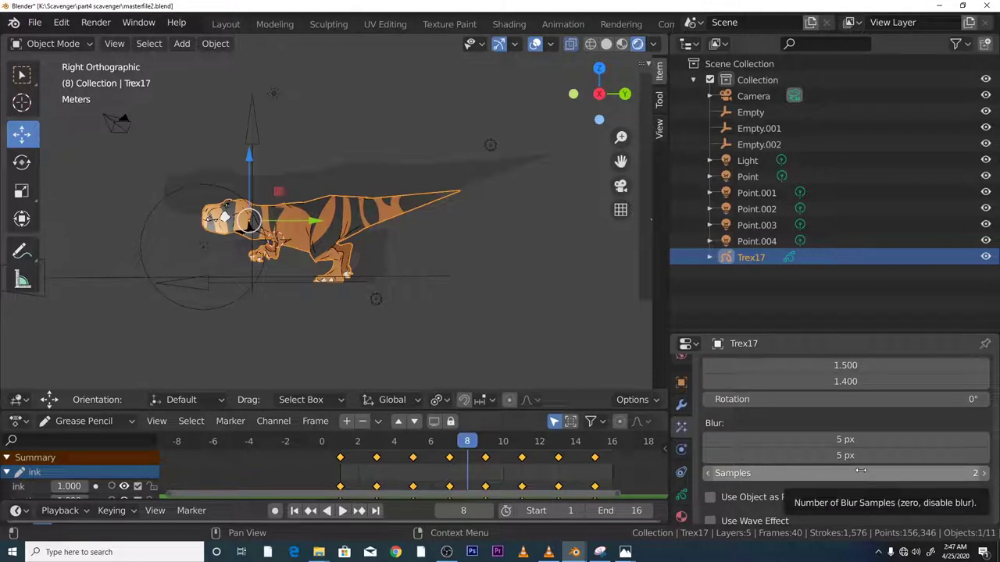
pyautogui.click(861, 470)
pyautogui.write('16')
pyautogui.press('Return')
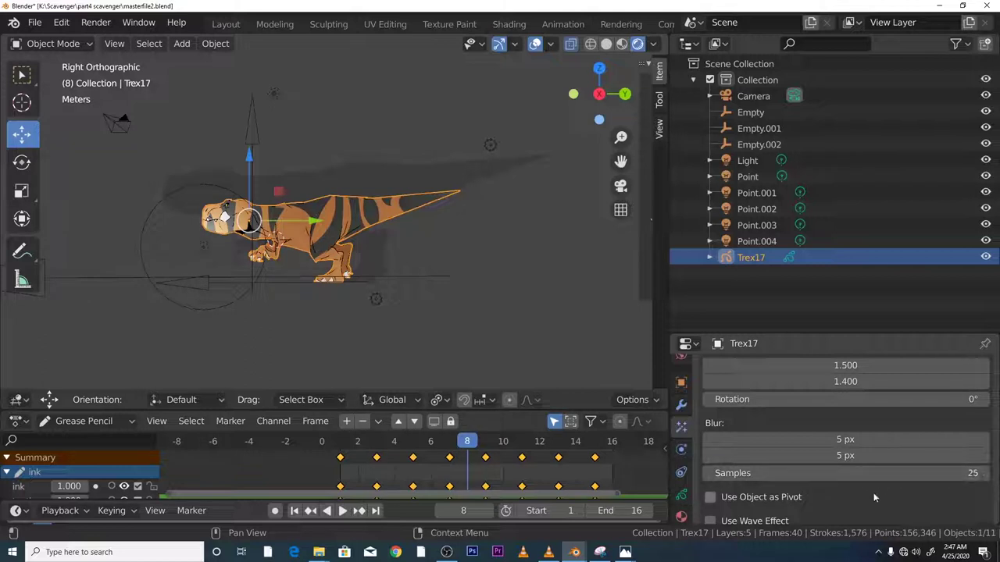
# Play the animation to check how the shadow follows the walking T-rex, and stop at frame 10.
pyautogui.scroll(-1, 867, 501)
pyautogui.scroll(5, 867, 502)
pyautogui.scroll(1, 867, 502)
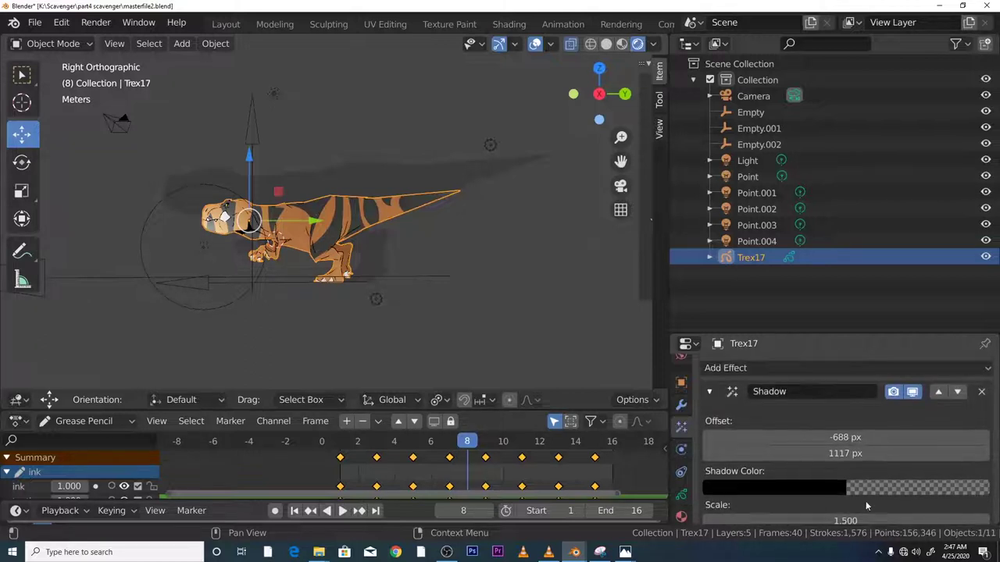
pyautogui.press('space')
pyautogui.click(388, 445)
pyautogui.moveTo(388, 445); pyautogui.dragTo(340, 453)
pyautogui.press('space')
pyautogui.press('space')
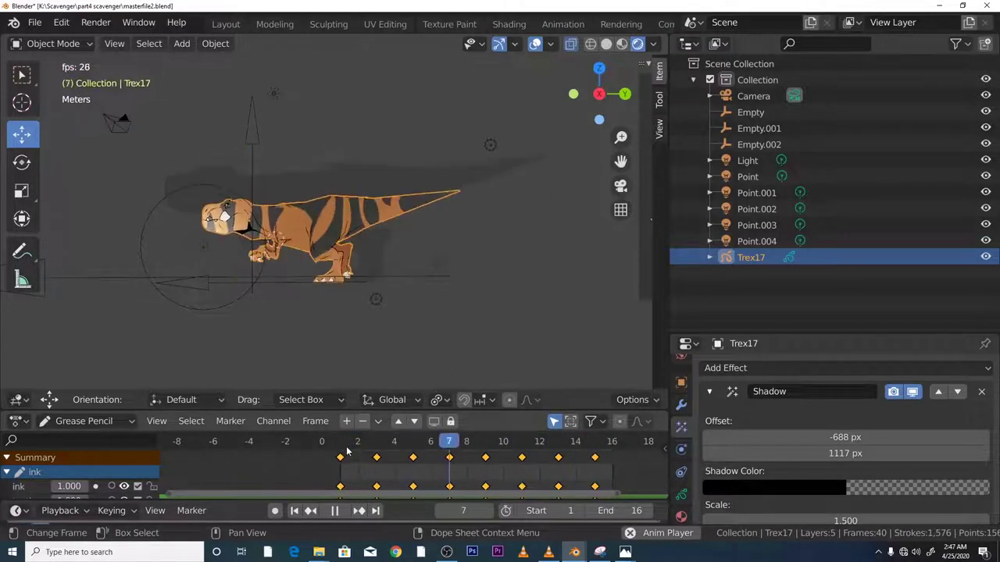
pyautogui.press('space')
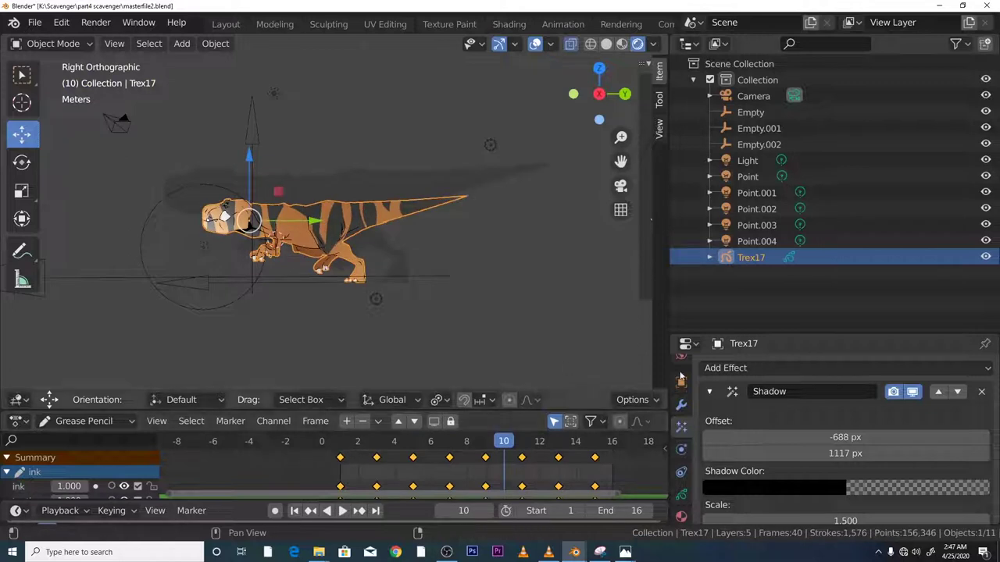
# Add a Glow visual effect to Trex17 and set the Shadow effect's blur samples to 32.
pyautogui.scroll(-4, 774, 420)
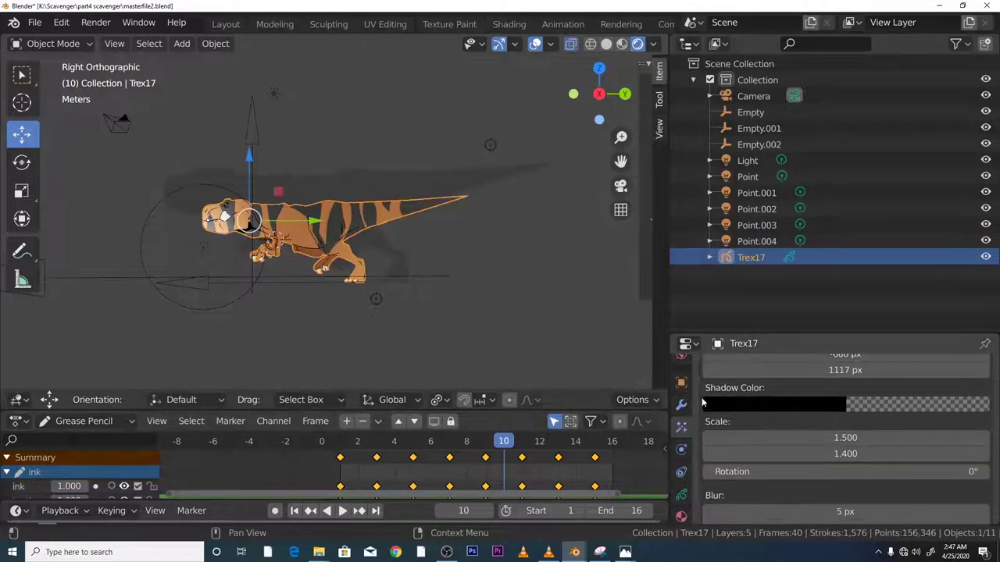
pyautogui.scroll(4, 702, 400)
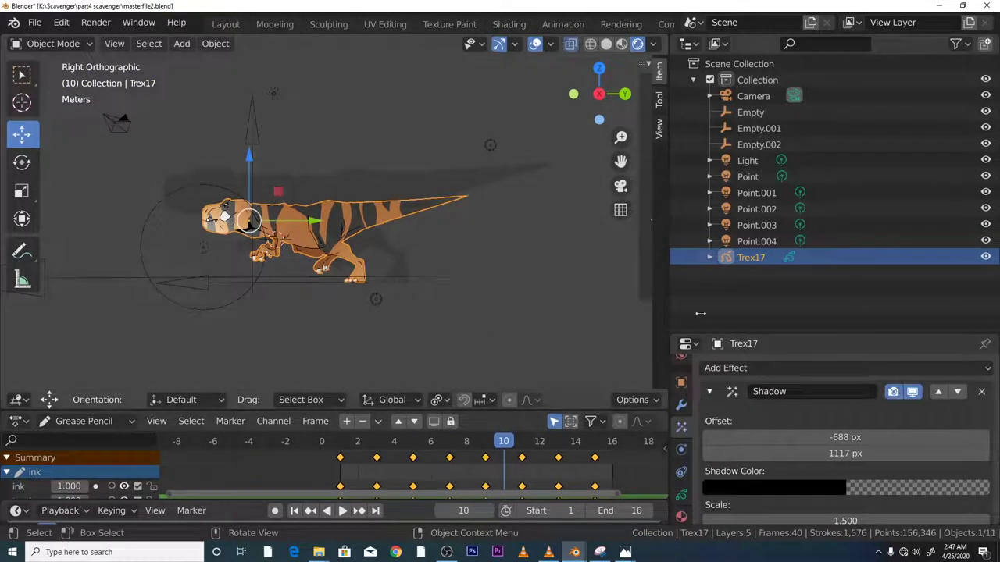
pyautogui.click(969, 369)
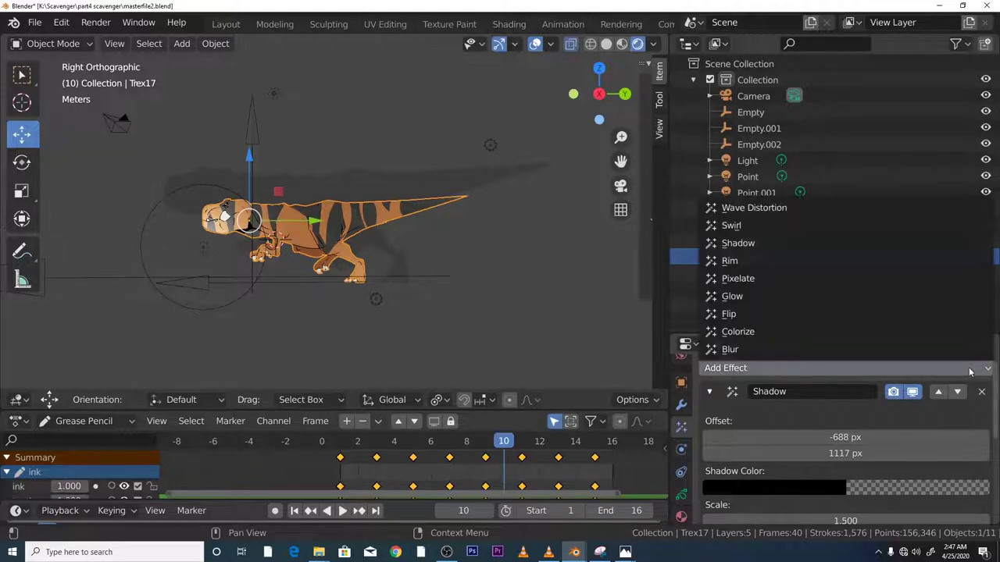
pyautogui.click(833, 295)
pyautogui.scroll(3, 349, 291)
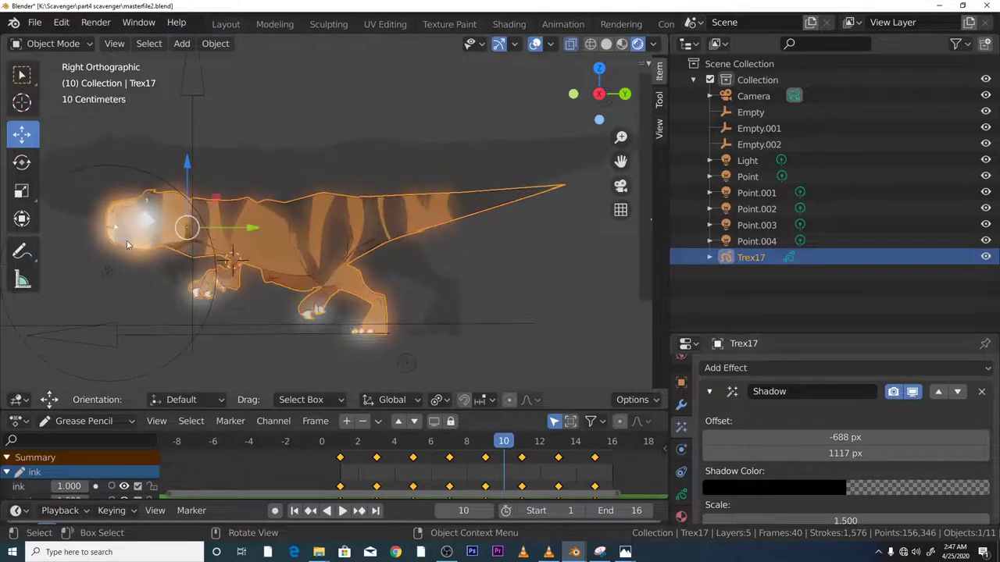
pyautogui.scroll(-5, 832, 431)
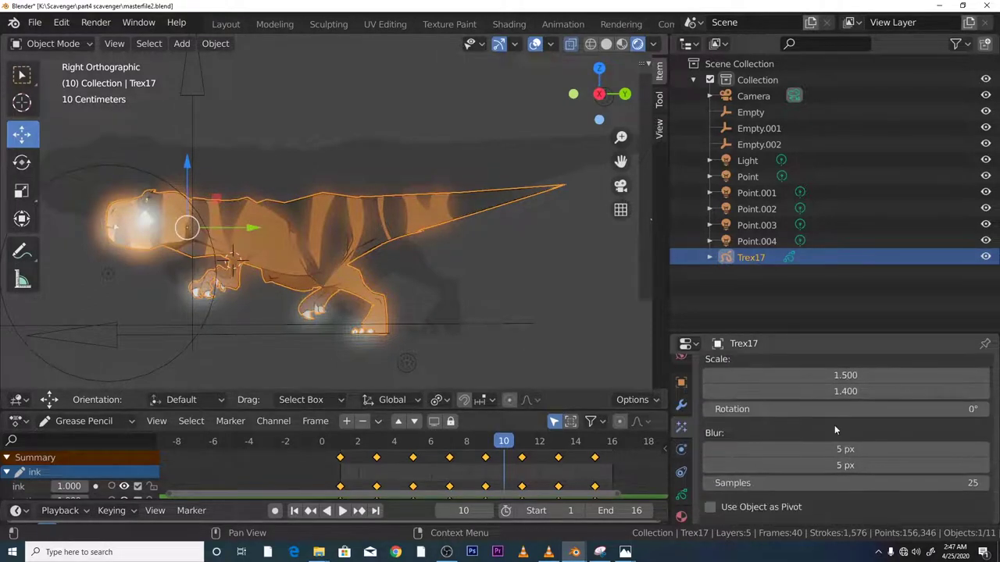
pyautogui.scroll(-3, 833, 430)
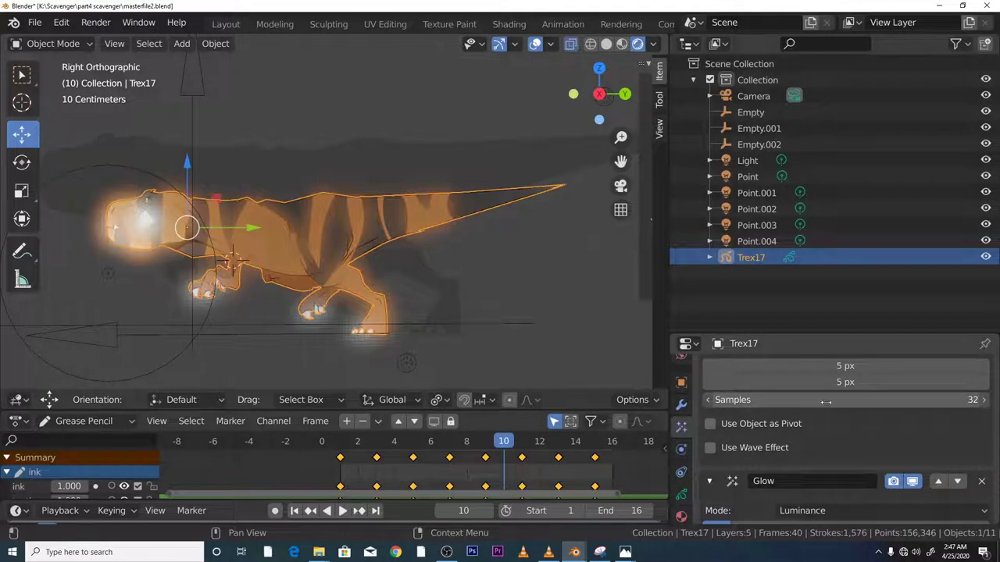
# Enlarge the Properties editor vertically so that more of the Shadow and Glow effect settings fit on screen.
pyautogui.scroll(2, 737, 453)
pyautogui.scroll(-8, 737, 453)
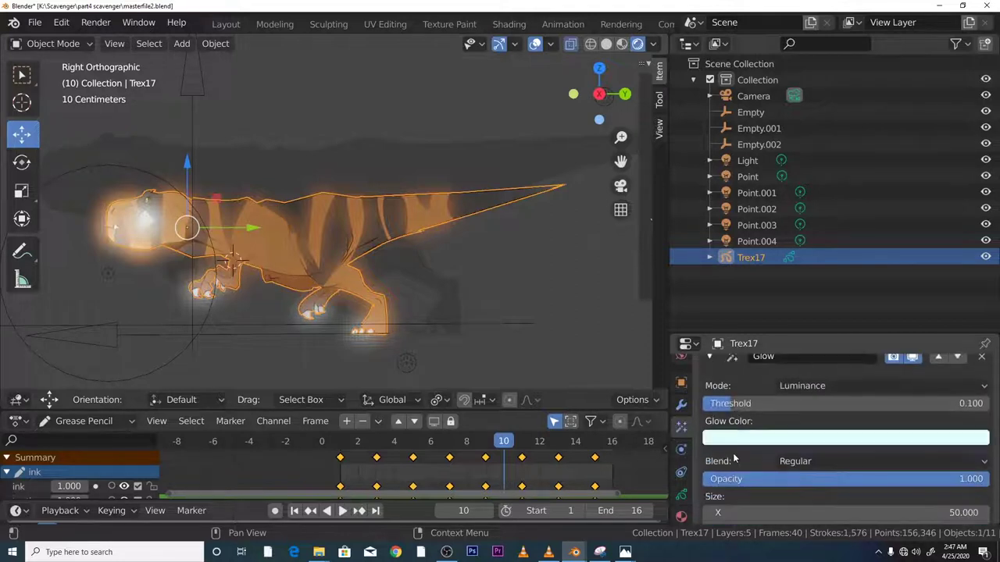
pyautogui.scroll(8, 730, 445)
pyautogui.scroll(5, 732, 443)
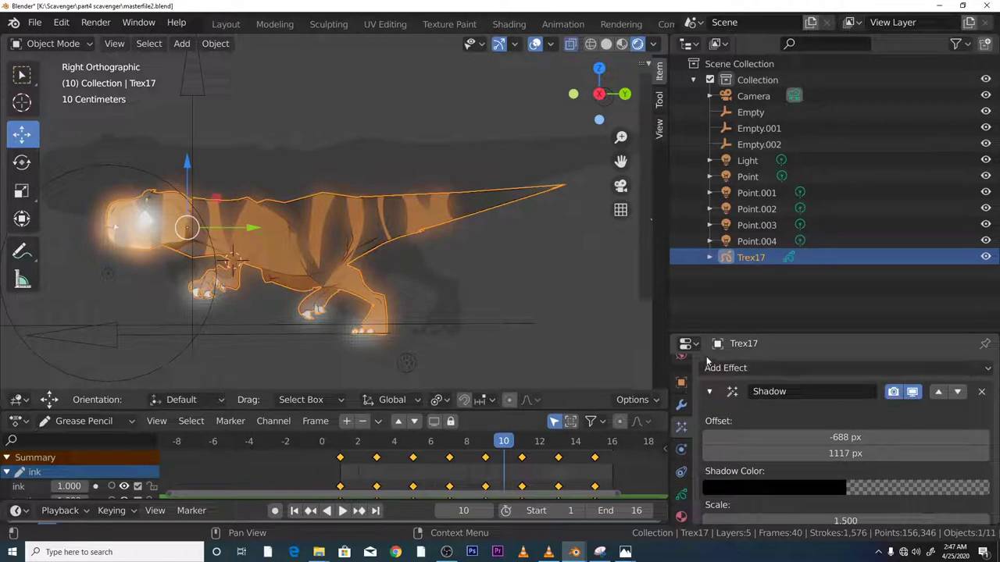
pyautogui.scroll(-1, 758, 406)
pyautogui.scroll(1, 742, 422)
pyautogui.scroll(-3, 742, 420)
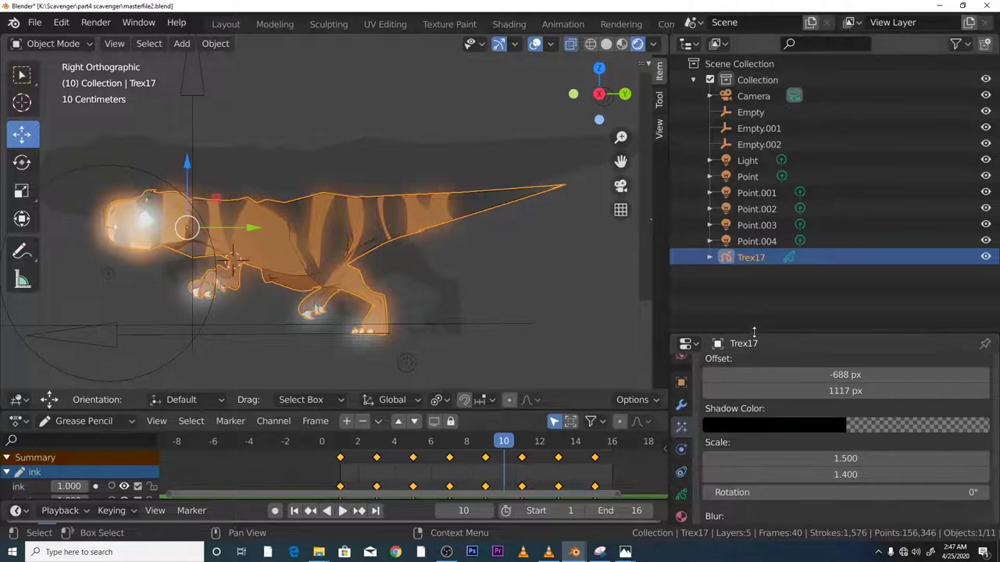
pyautogui.moveTo(755, 336); pyautogui.dragTo(753, 62)
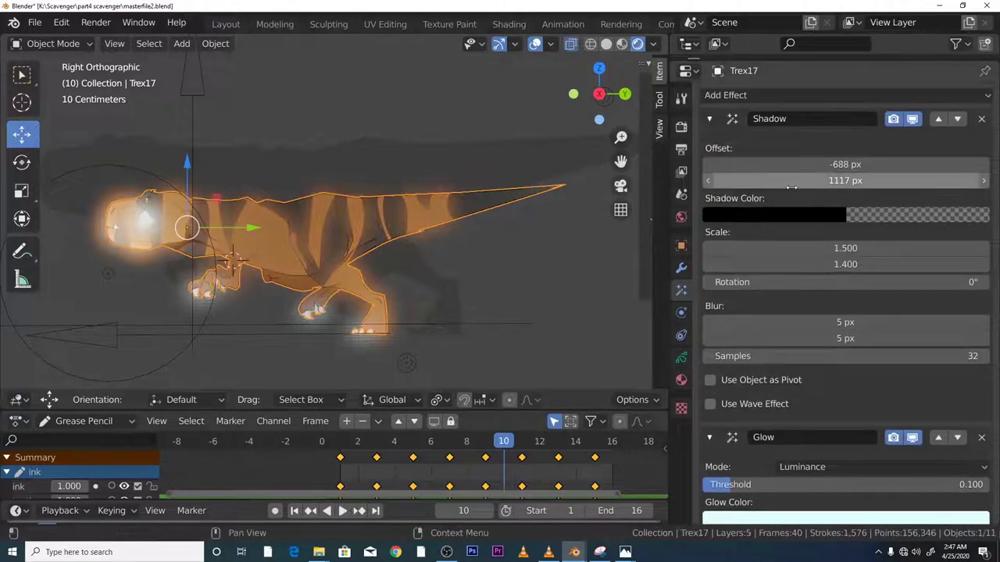
# Look through the Shadow and Glow effect settings of Trex17, from the shadow offset down to the glow samples.
pyautogui.scroll(-6, 792, 186)
pyautogui.scroll(6, 792, 191)
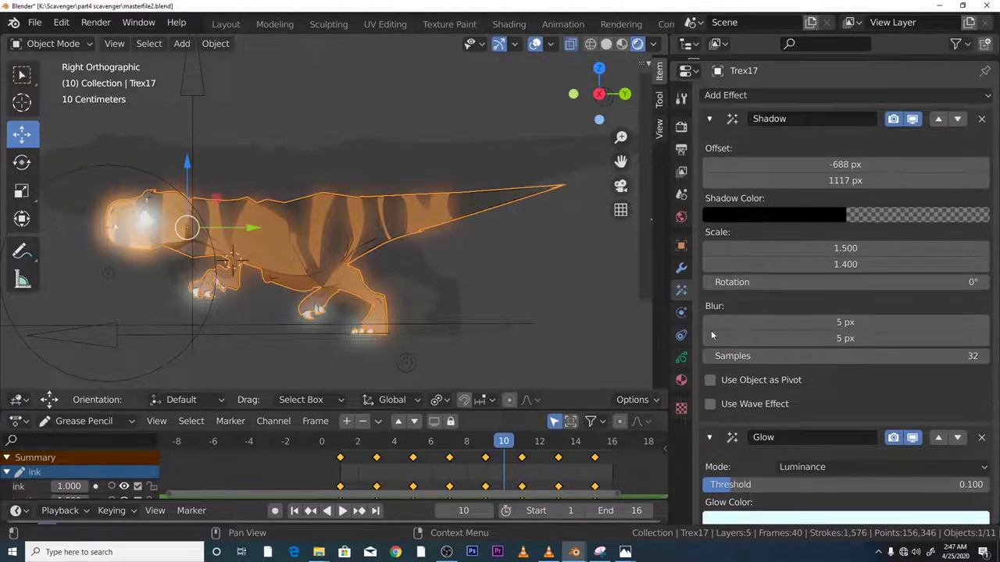
pyautogui.scroll(-2, 853, 378)
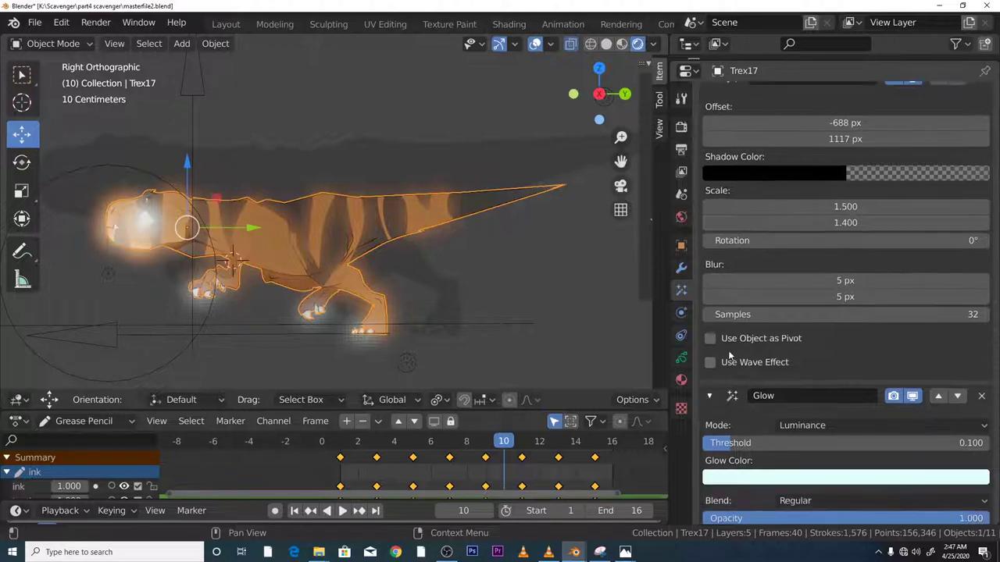
pyautogui.scroll(-3, 918, 362)
pyautogui.scroll(4, 936, 345)
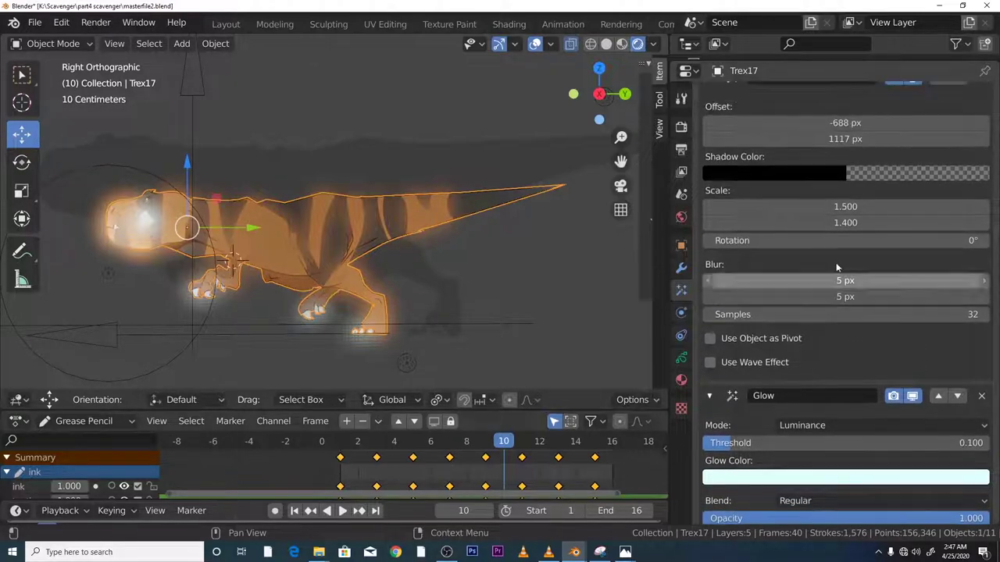
pyautogui.scroll(1, 787, 256)
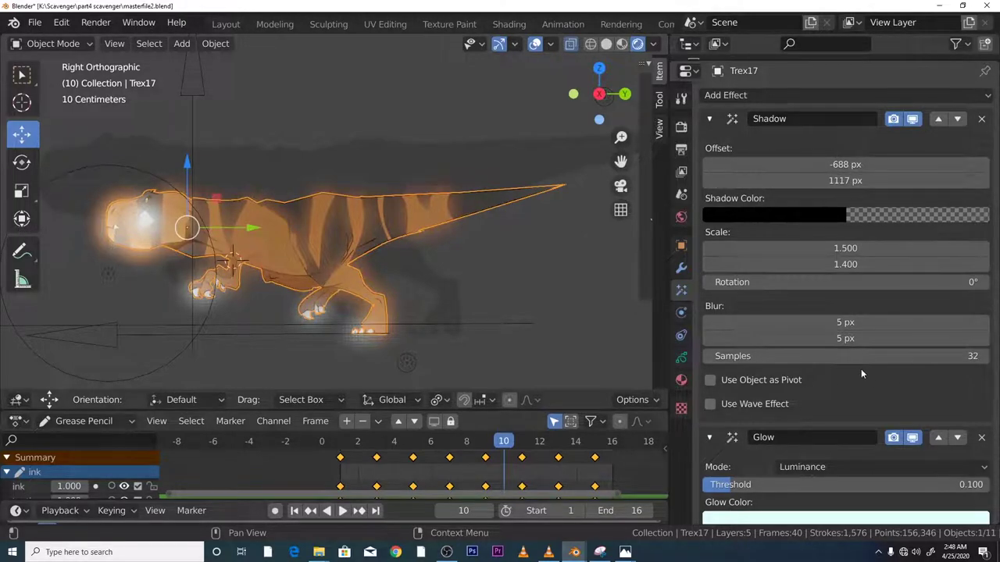
pyautogui.scroll(-2, 861, 375)
pyautogui.scroll(2, 852, 372)
pyautogui.scroll(-6, 842, 369)
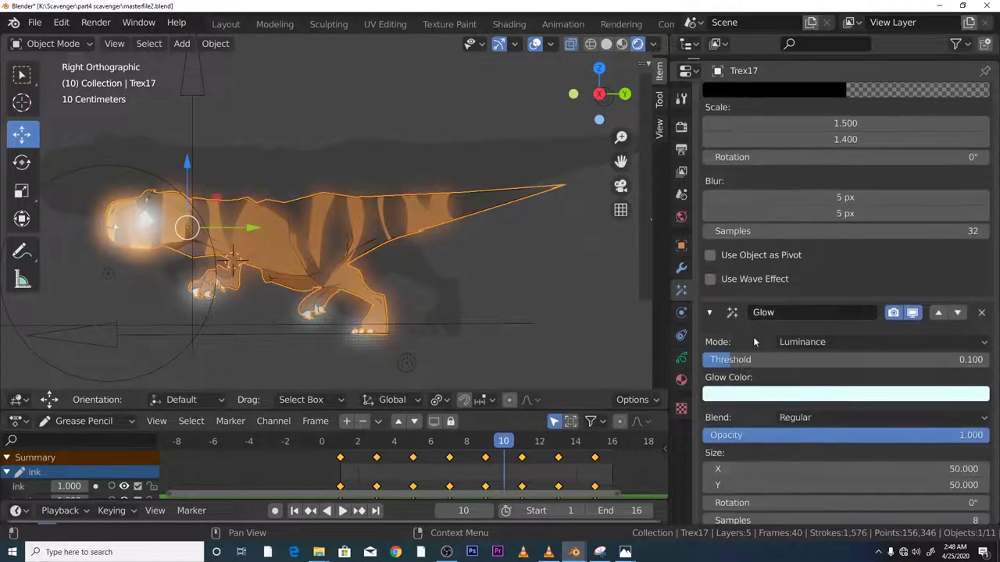
pyautogui.scroll(-2, 753, 344)
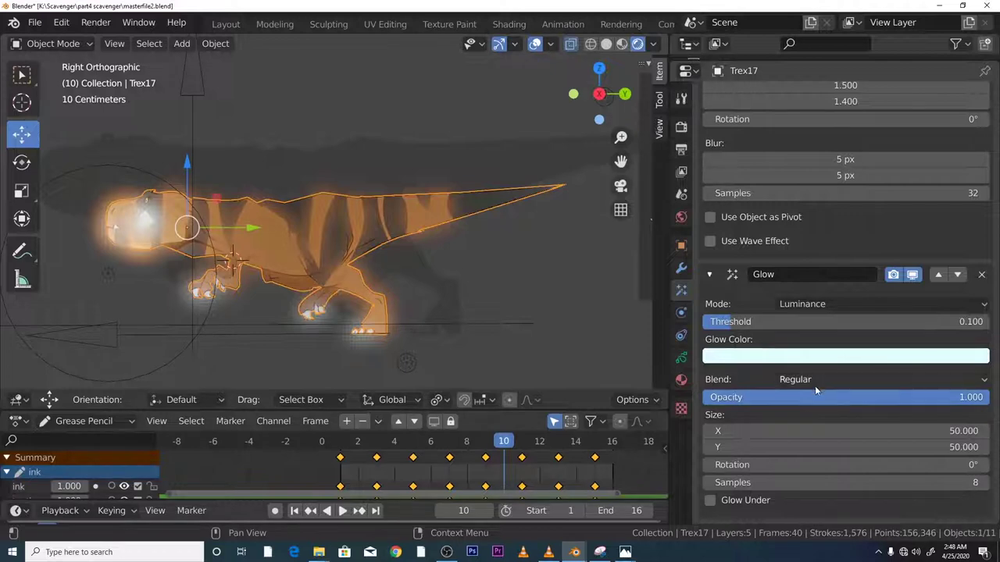
# Try 32 and then 1 as the Glow effect's sample count to compare the glow quality.
pyautogui.click(774, 482)
pyautogui.write('32')
pyautogui.press('Return')
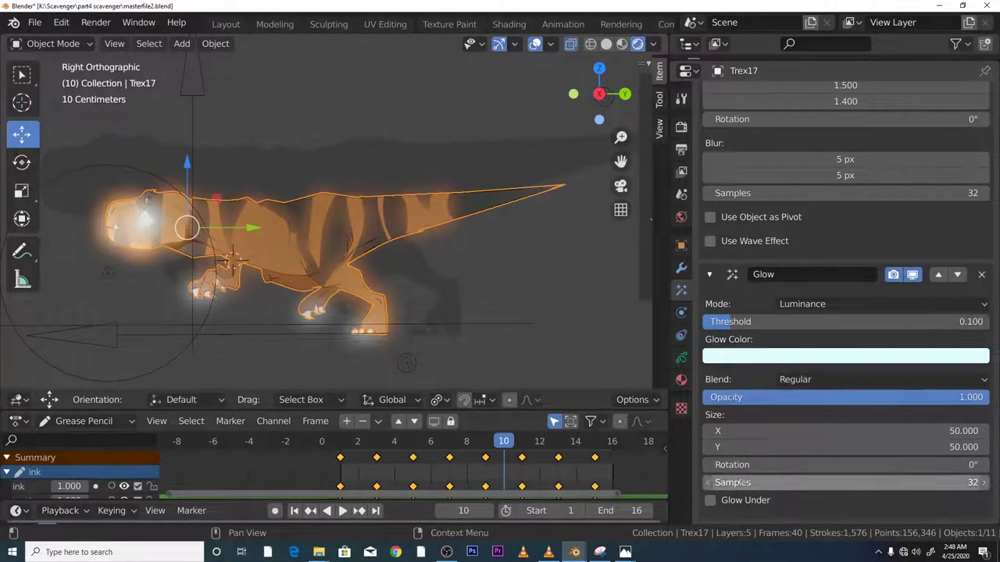
pyautogui.click(796, 482)
pyautogui.write('1')
pyautogui.press('Return')
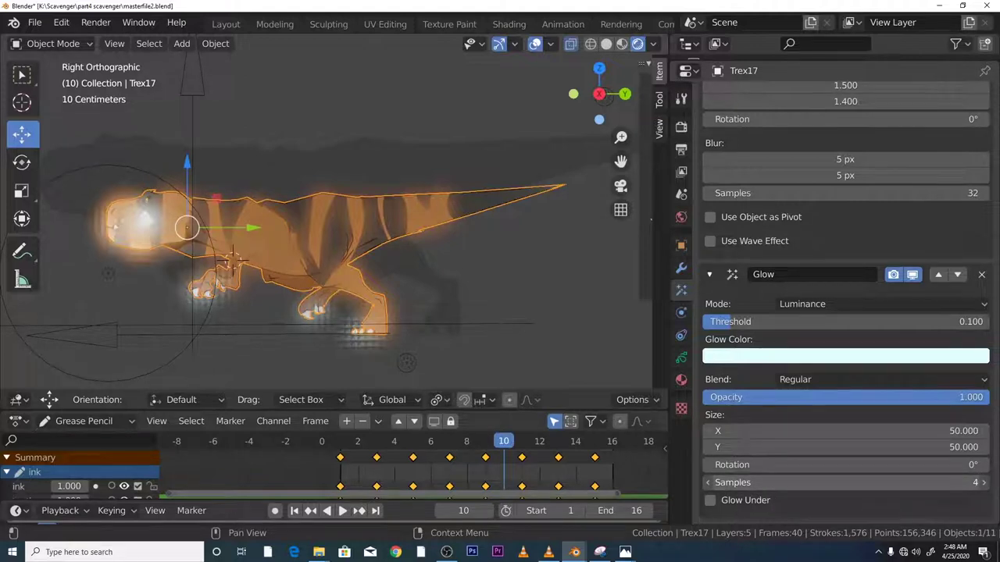
# Set the Glow effect's samples to 28 and lower its opacity to about 0.85.
pyautogui.click(983, 483)
pyautogui.click(708, 482)
pyautogui.moveTo(846, 483); pyautogui.dragTo(728, 461)
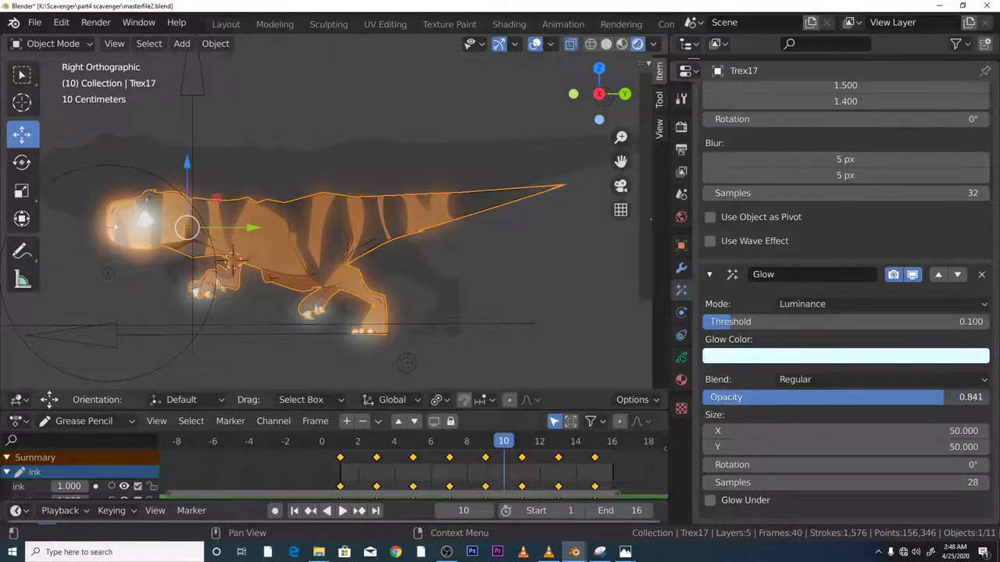
pyautogui.moveTo(943, 397)
pyautogui.mouseDown()
pyautogui.moveTo(798, 397)
pyautogui.moveTo(988, 397)
pyautogui.moveTo(823, 397)
pyautogui.moveTo(987, 397)
pyautogui.moveTo(877, 397)
pyautogui.moveTo(975, 396)
pyautogui.moveTo(945, 397)
pyautogui.mouseUp()
# Play the animation from frame 1 and orbit around the T-rex to check the glow and shadow from several angles.
pyautogui.scroll(-1, 502, 321)
pyautogui.press('space')
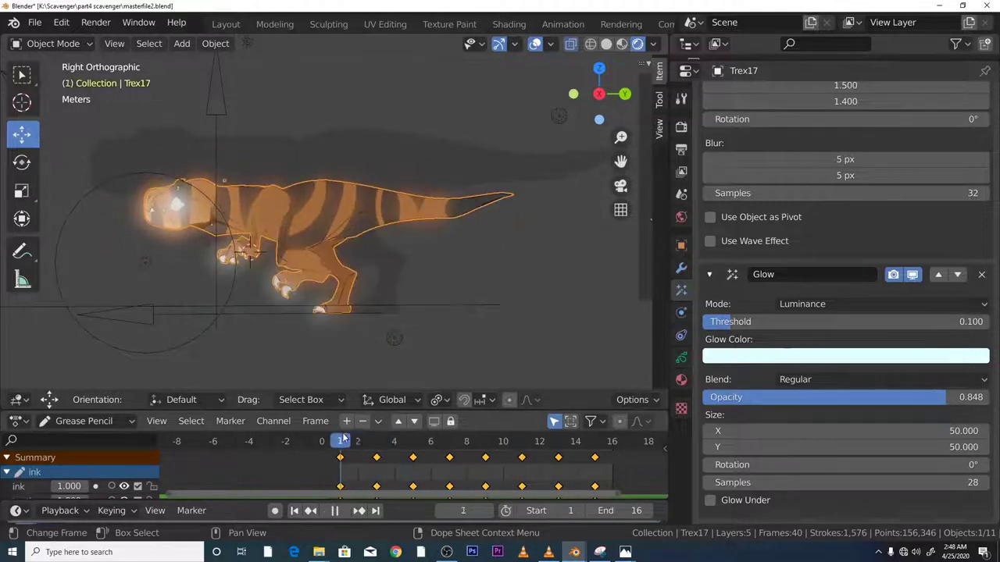
pyautogui.press('space')
pyautogui.scroll(1, 374, 294)
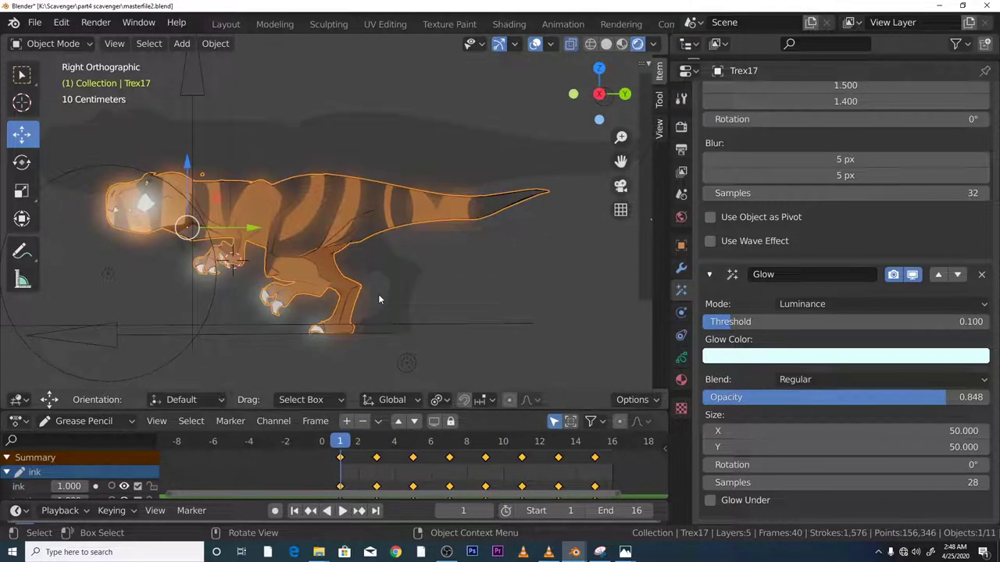
pyautogui.press('space')
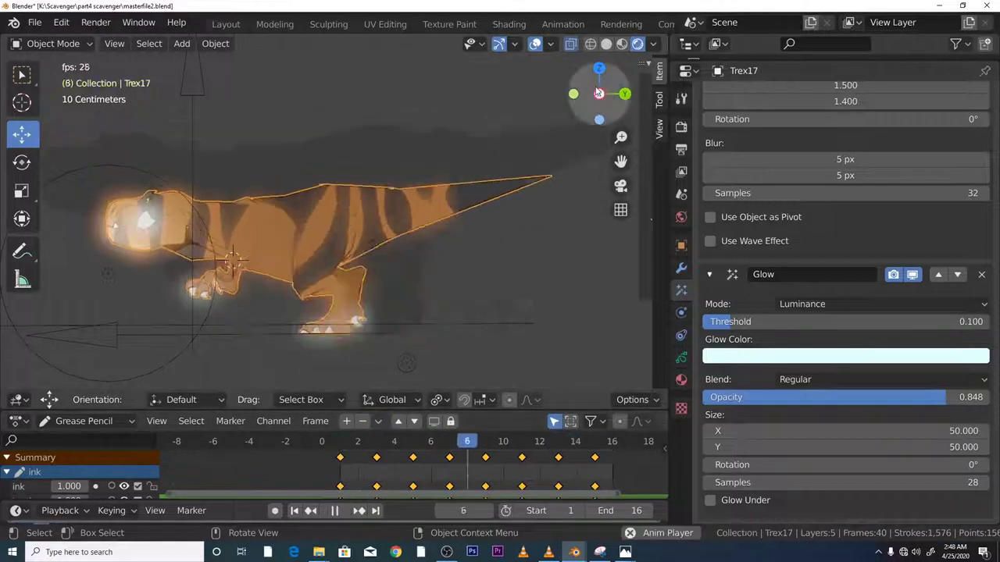
pyautogui.moveTo(598, 93); pyautogui.dragTo(475, 181)
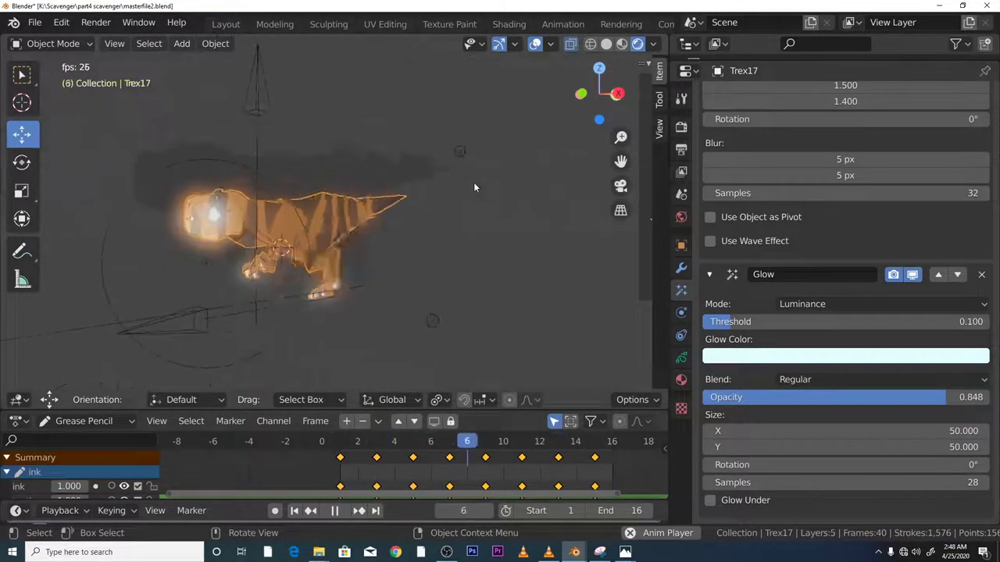
pyautogui.moveTo(599, 93); pyautogui.dragTo(553, 167)
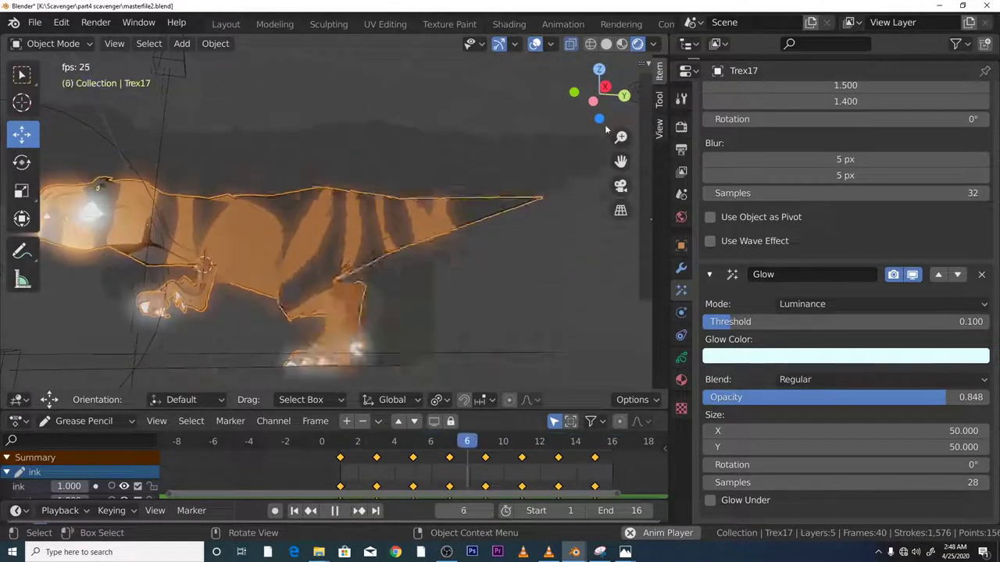
pyautogui.moveTo(605, 129); pyautogui.dragTo(596, 122)
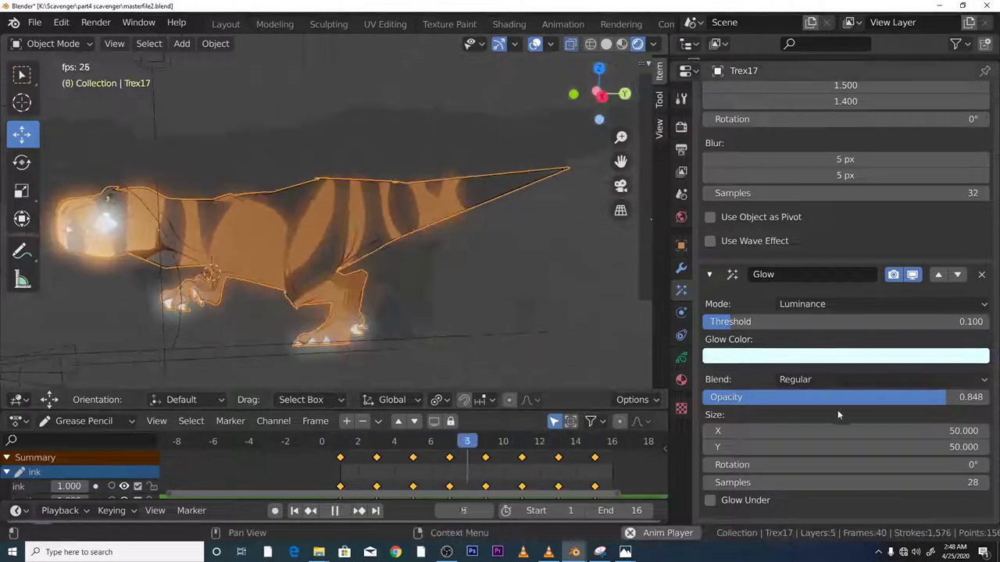
# Adjust the Glow effect during playback, setting its threshold to about 0.474 and its opacity to about 0.505.
pyautogui.moveTo(839, 397); pyautogui.dragTo(637, 397)
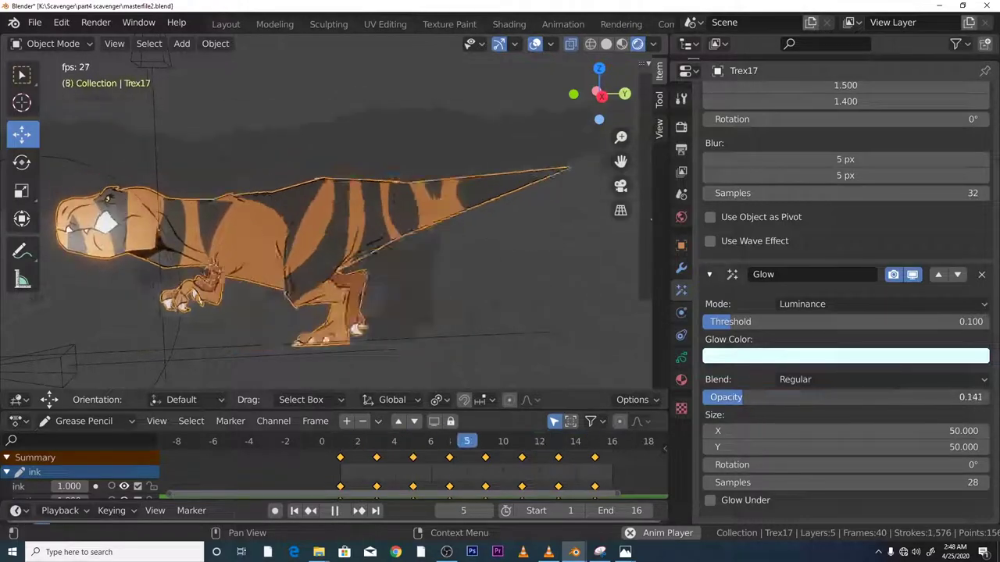
pyautogui.moveTo(602, 110); pyautogui.dragTo(610, 108)
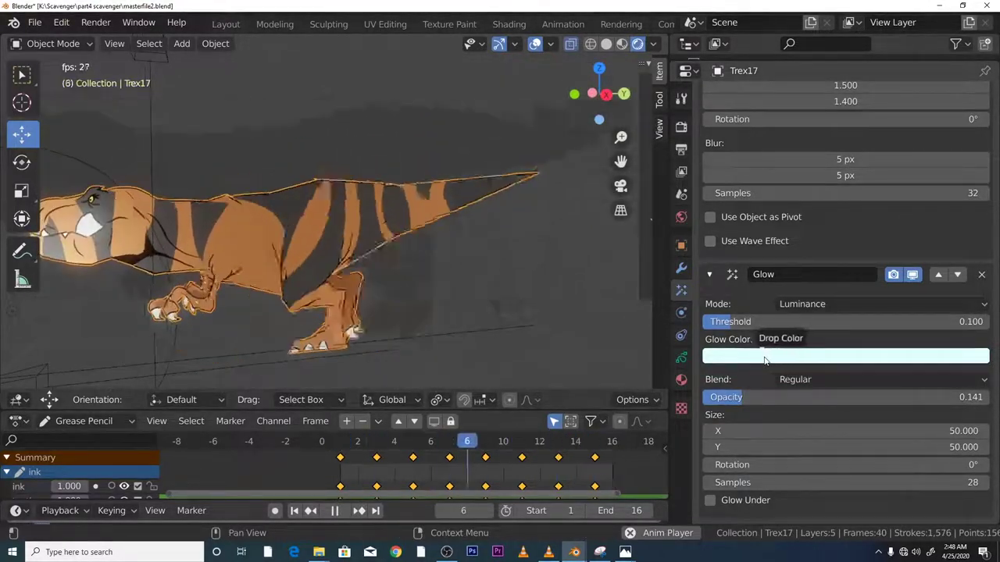
pyautogui.moveTo(764, 322); pyautogui.dragTo(839, 322)
pyautogui.moveTo(756, 399); pyautogui.dragTo(847, 398)
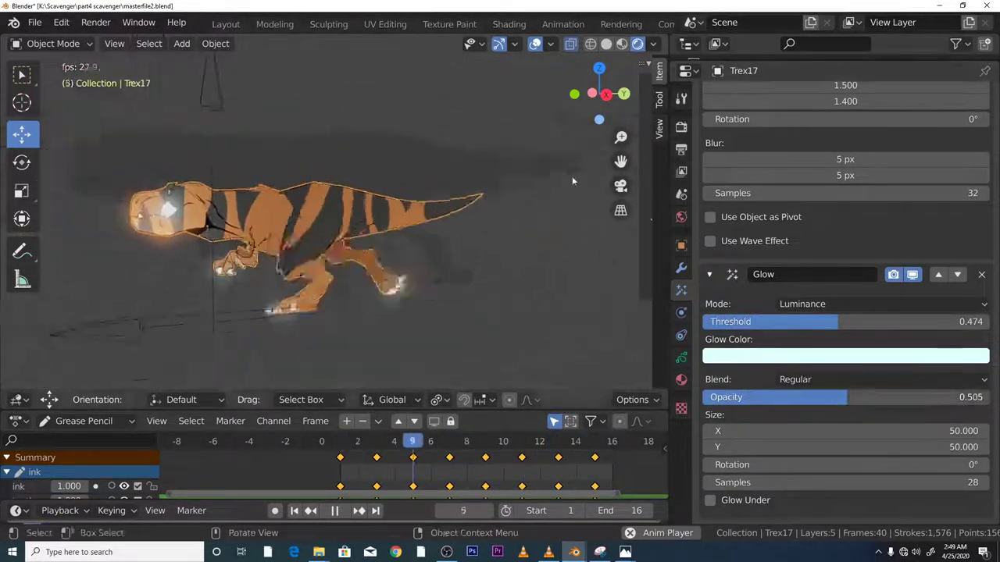
# View the playing T-rex from a slight angle, stop the animation at frame 14, and replay it from frame 1.
pyautogui.moveTo(598, 93); pyautogui.dragTo(599, 101)
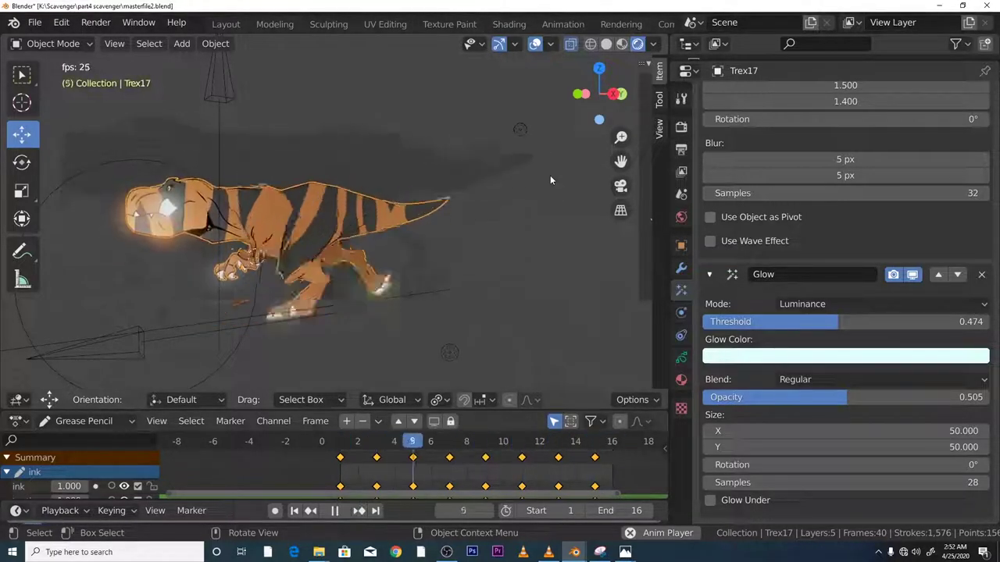
pyautogui.click(334, 511)
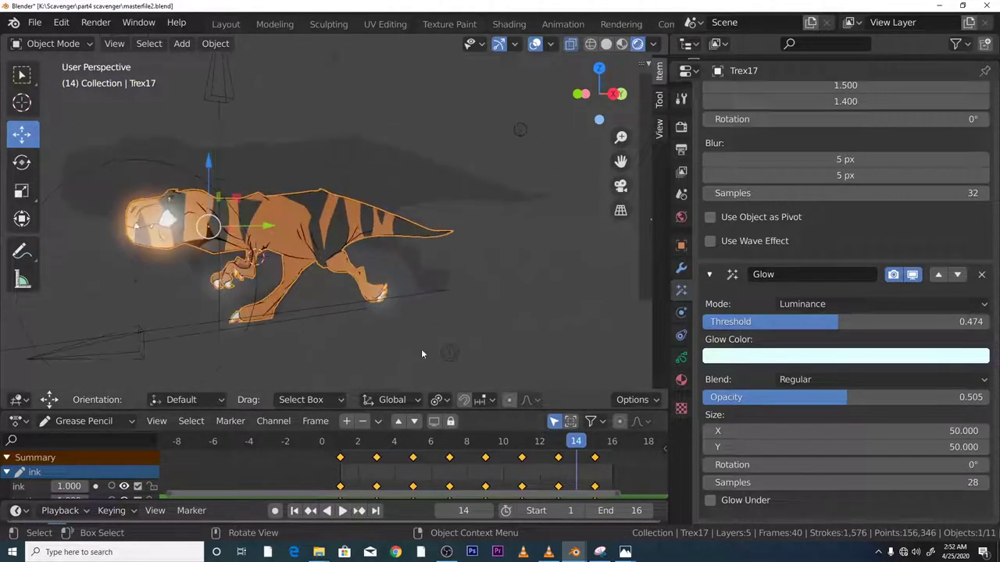
pyautogui.press('space')
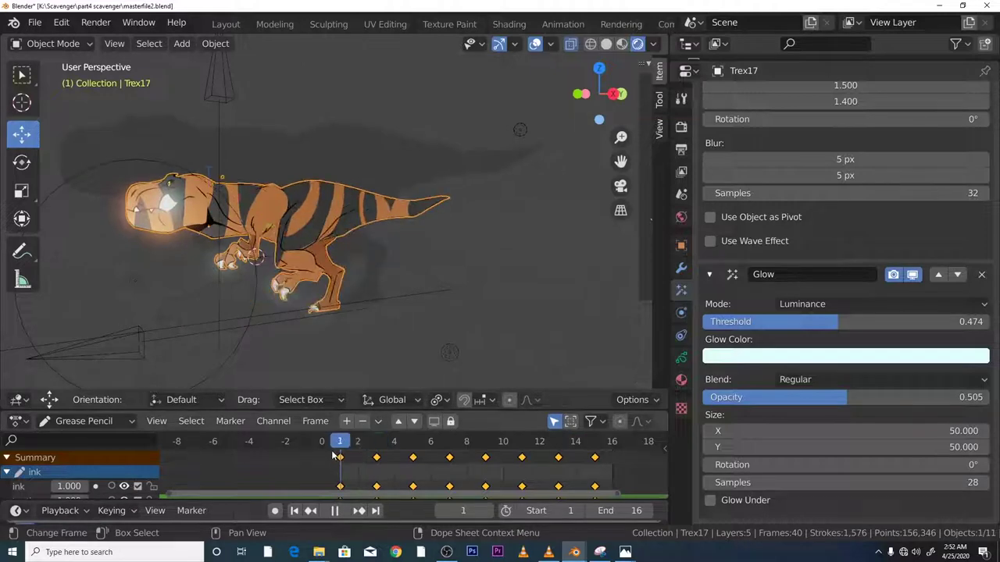